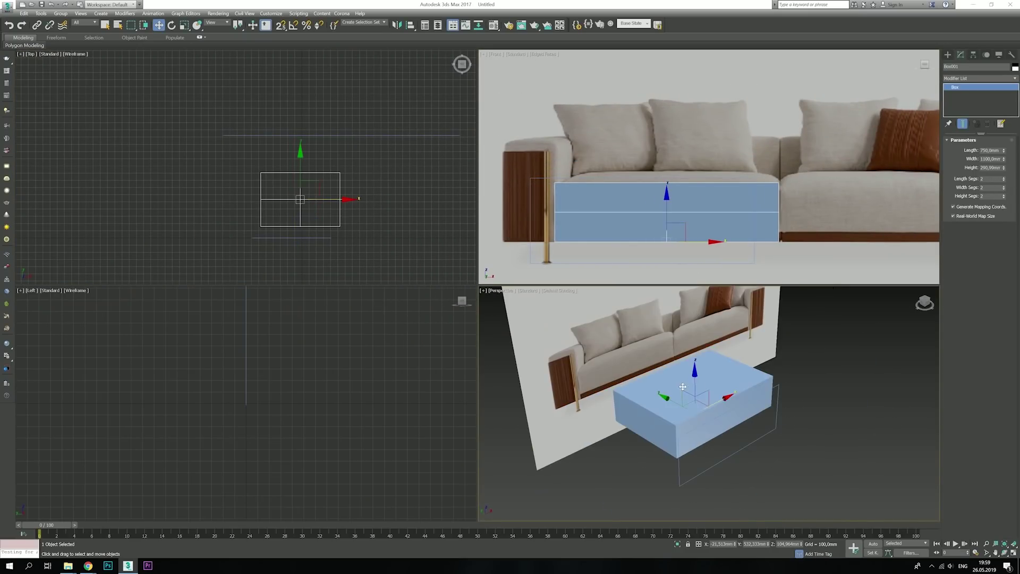
# - Convert the seat box and side armrest plane to Editable Poly and draw a thin leg cylinder
pyautogui.rightClick(686, 390)
pyautogui.click(775, 474)
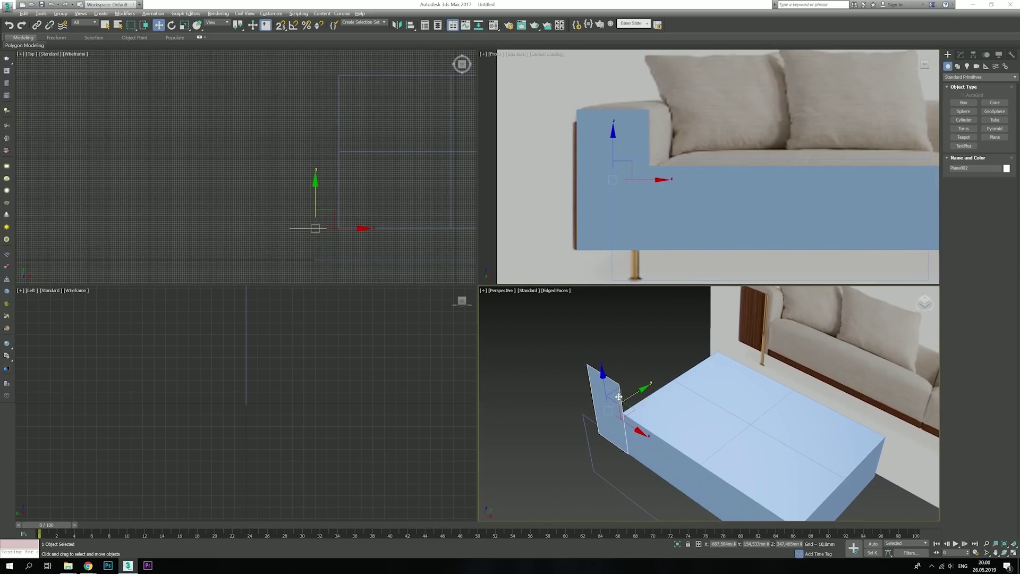
pyautogui.rightClick(619, 397)
pyautogui.click(680, 489)
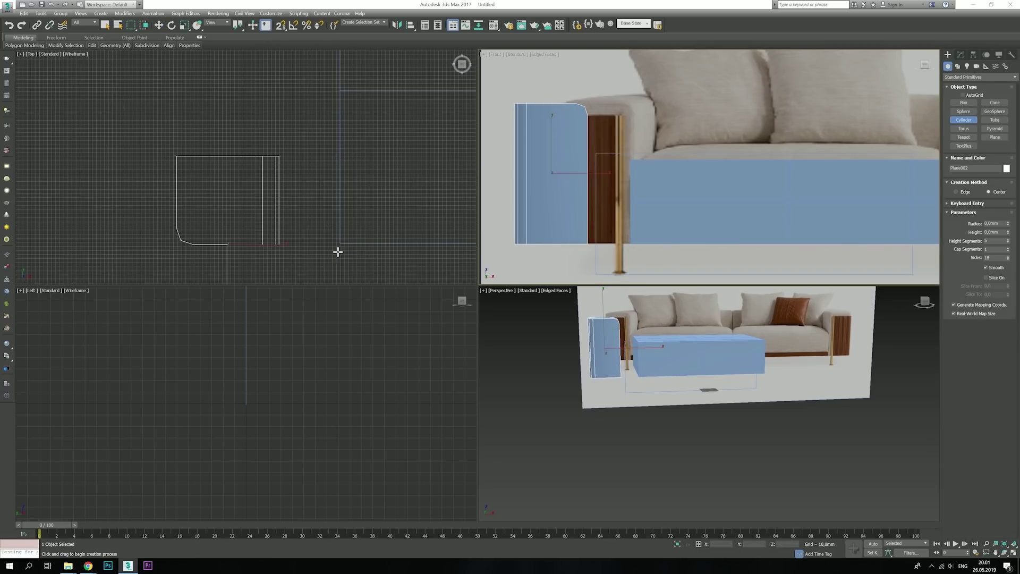
pyautogui.moveTo(323, 249); pyautogui.dragTo(330, 246)
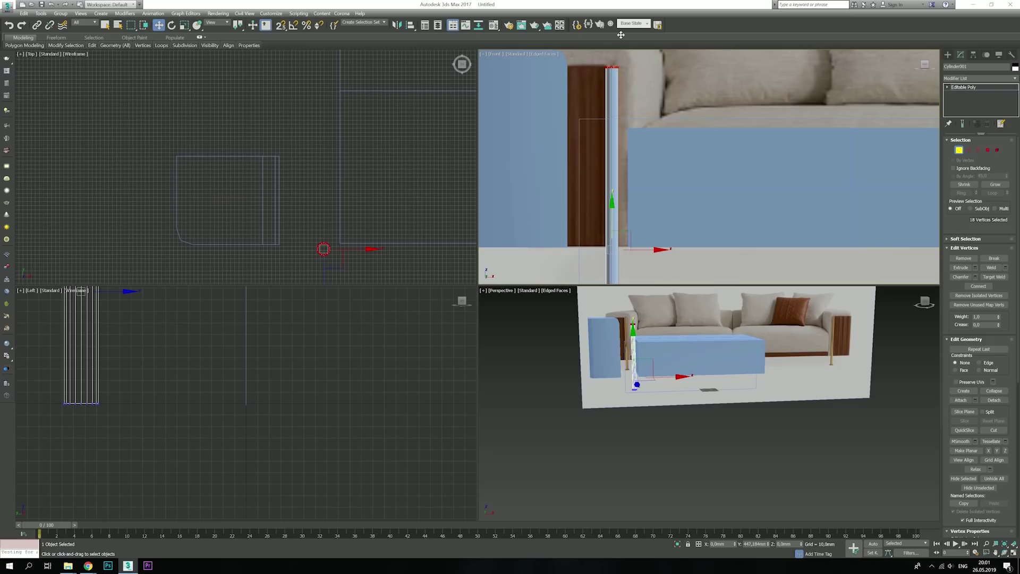
# - Scale the leg's bottom border into a flared foot and chamfer the seat block's edges
pyautogui.press('3')
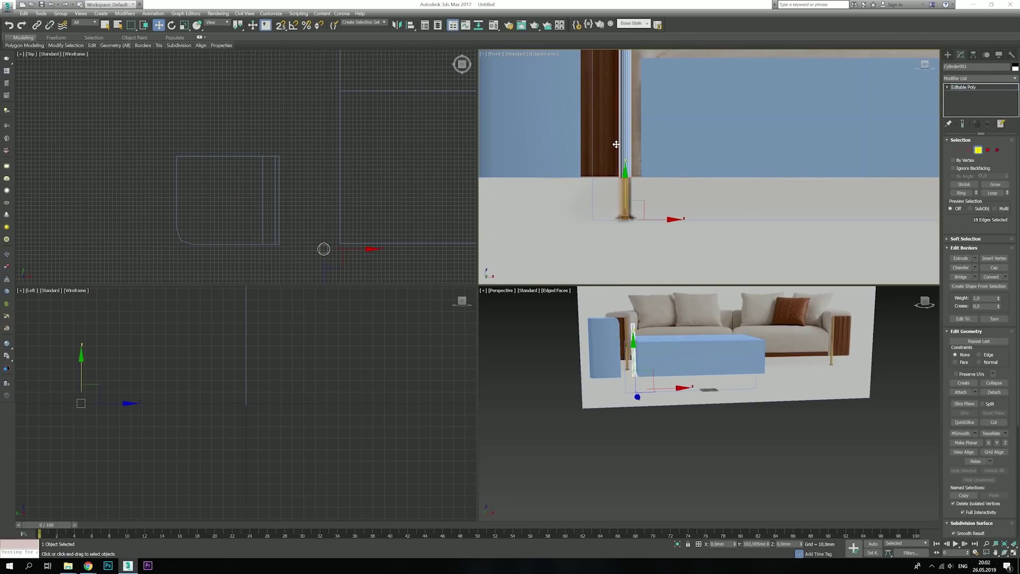
pyautogui.press('r')
pyautogui.press('w')
pyautogui.scroll(3, 637, 223)
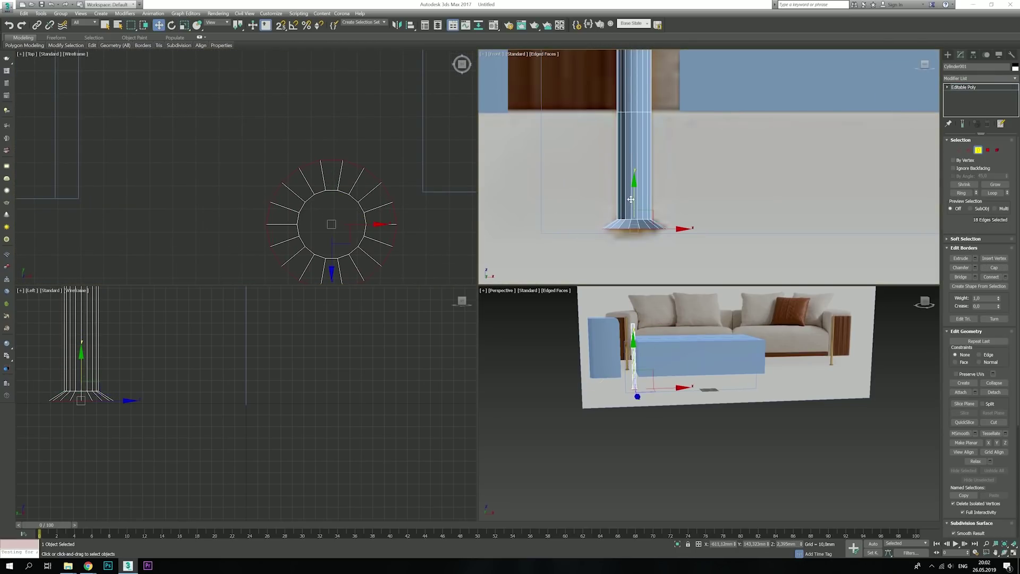
pyautogui.press('2')
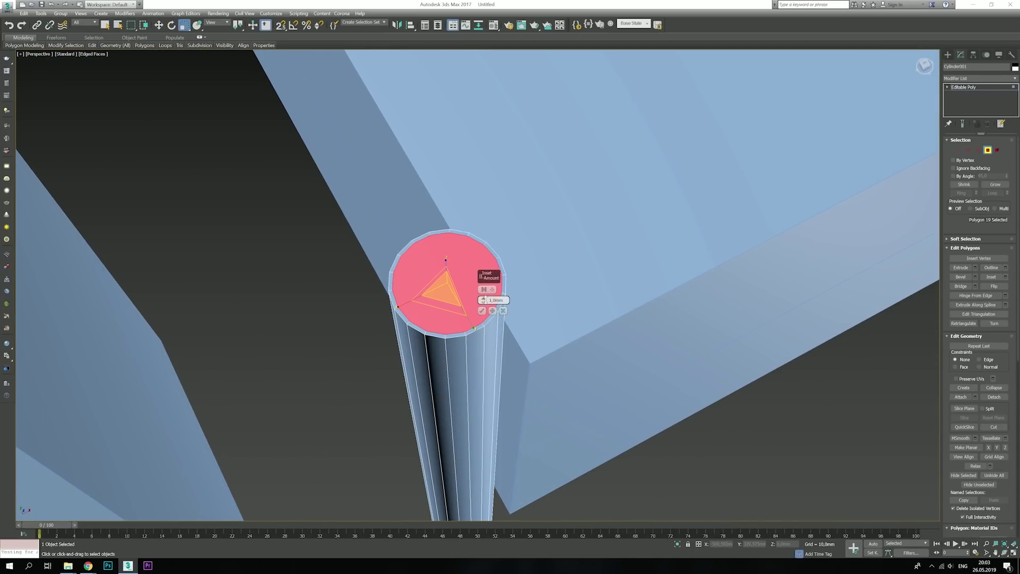
pyautogui.press('2')
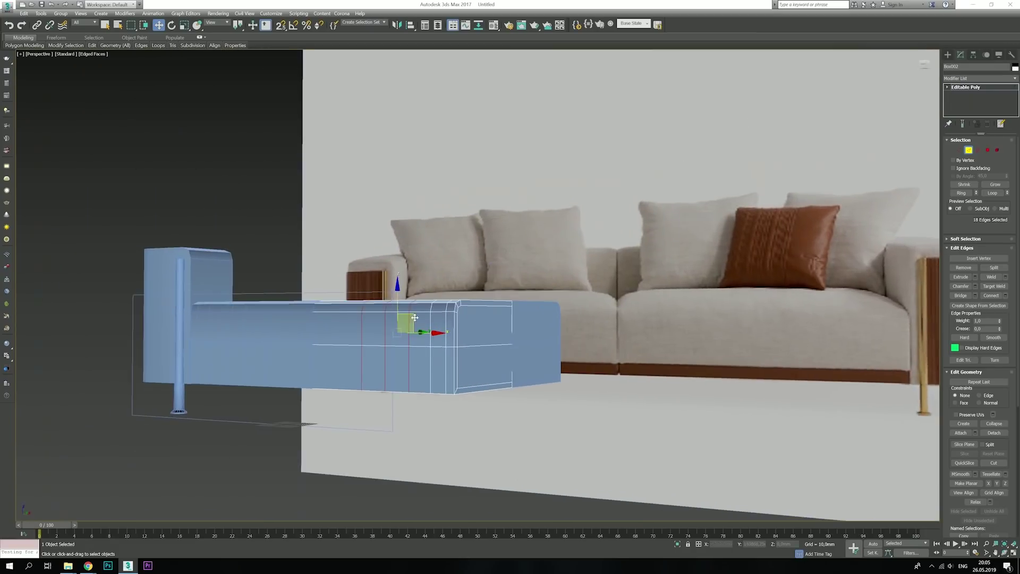
# - Orbit around the seat block to check its bulging cushion top from the side and armrest side
pyautogui.scroll(2, 414, 317)
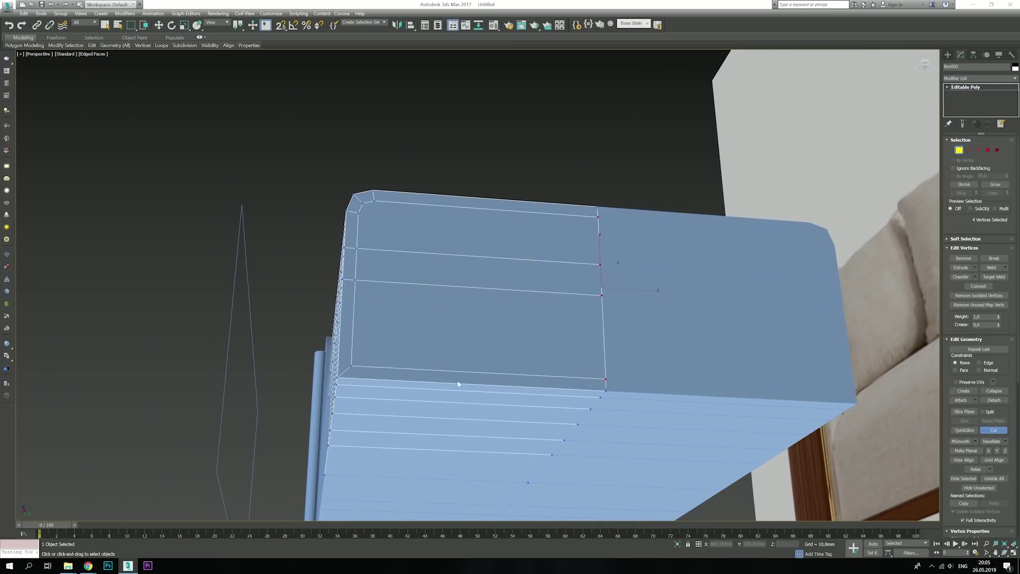
pyautogui.keyDown('alt'); pyautogui.moveTo(478, 319); pyautogui.dragTo(330, 368, button='middle'); pyautogui.keyUp('alt')
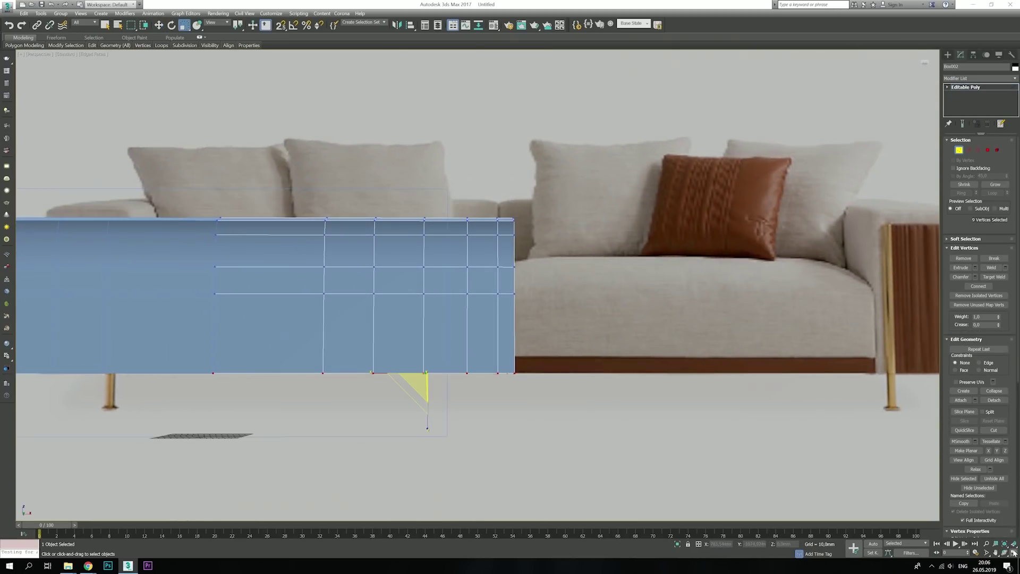
pyautogui.click(1013, 553)
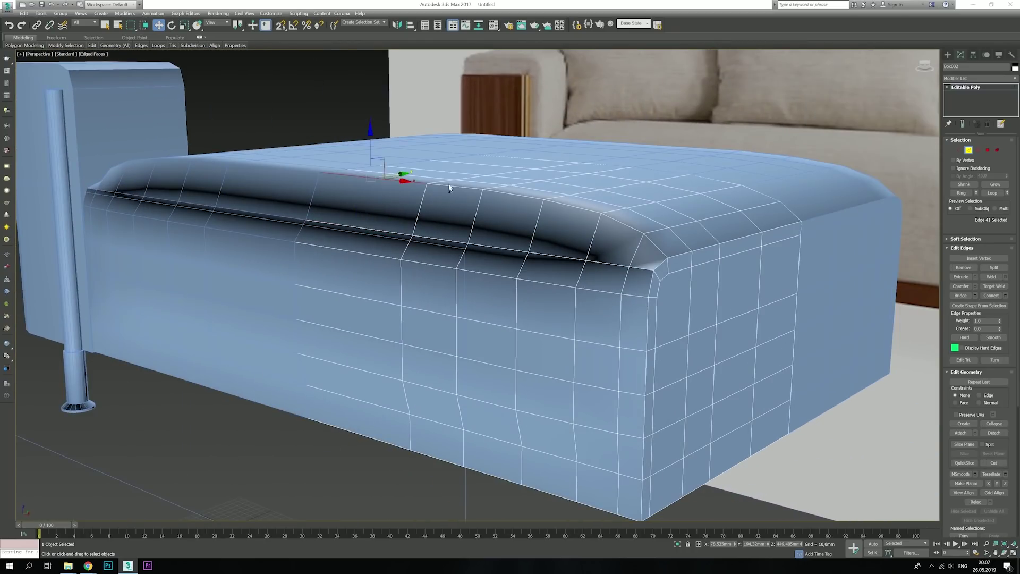
pyautogui.keyDown('alt'); pyautogui.moveTo(449, 187); pyautogui.dragTo(401, 180, button='middle'); pyautogui.keyUp('alt')
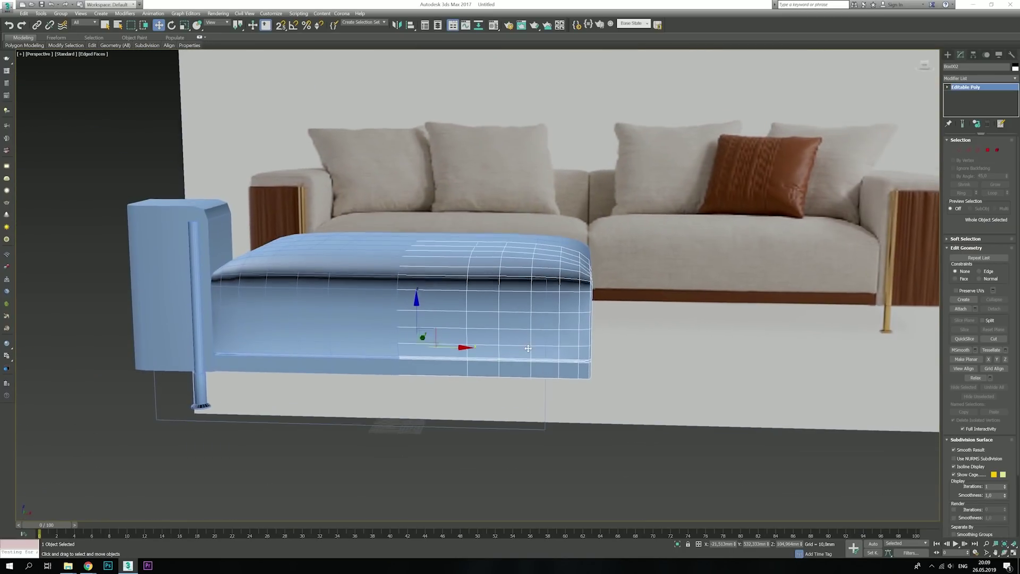
# - Apply a grey Standard material from a fresh slot to the seat, armrest and leg
pyautogui.press('m')
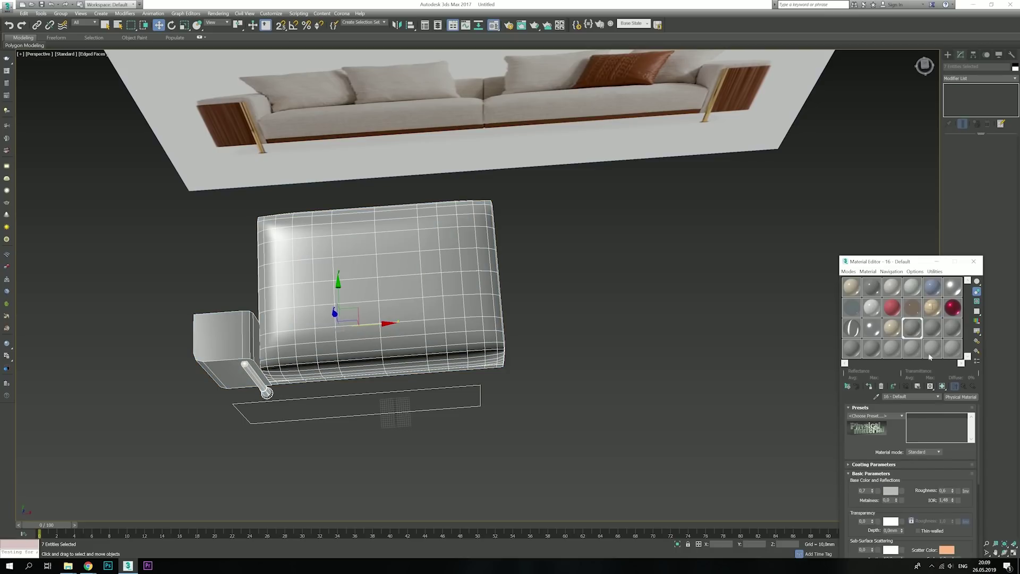
pyautogui.click(867, 386)
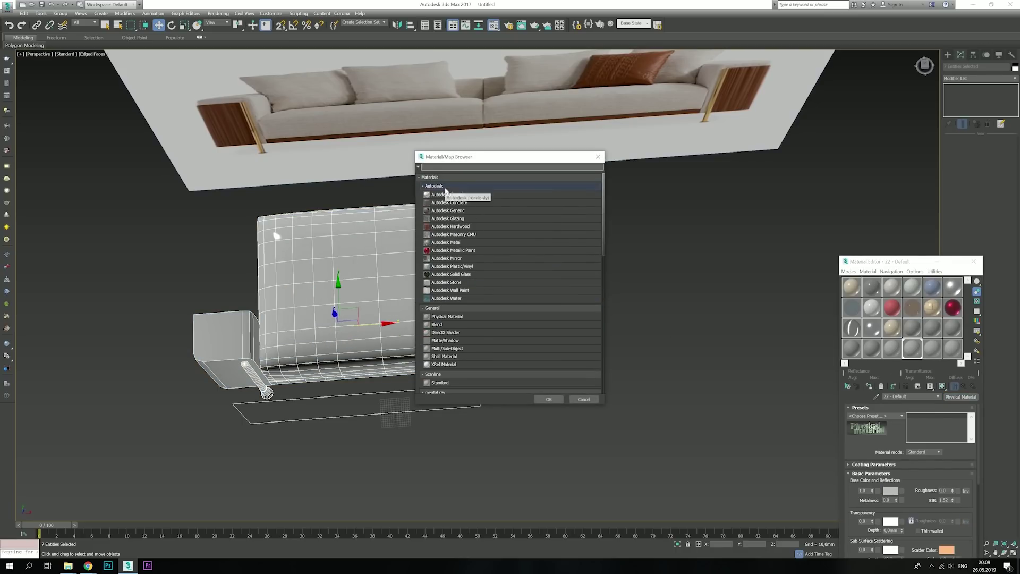
pyautogui.press('Escape')
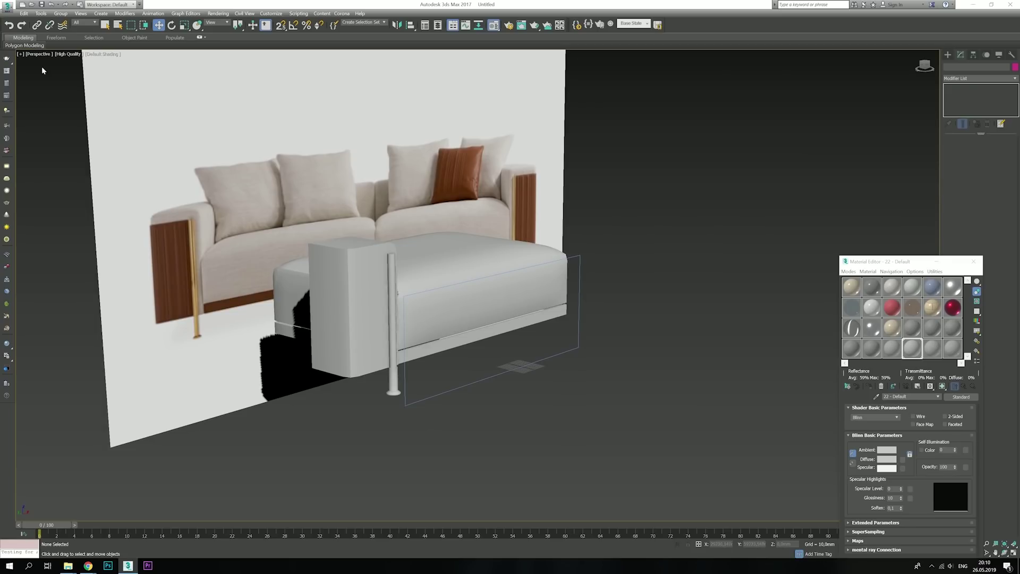
pyautogui.click(39, 53)
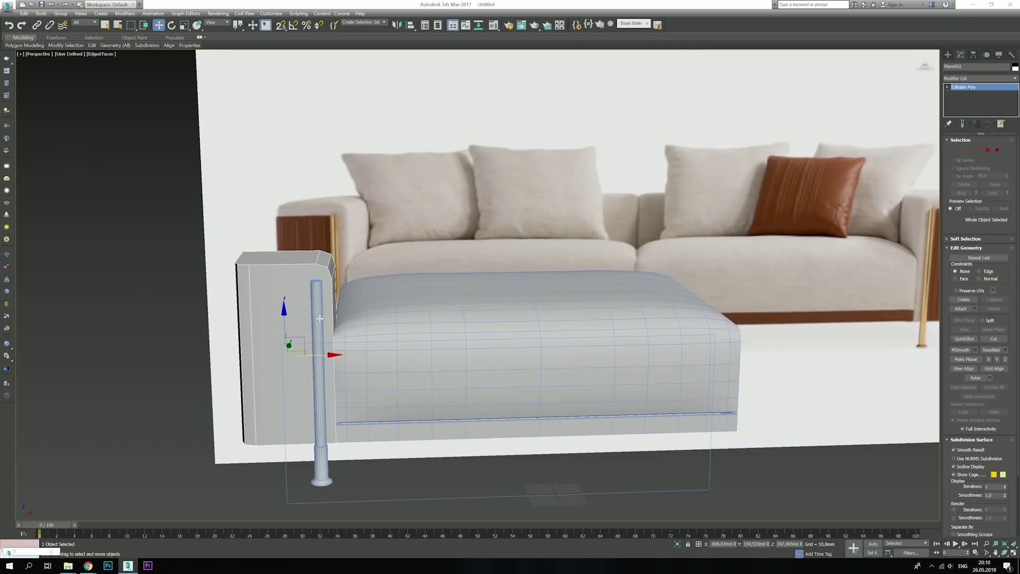
# - Scale the armrest block's side corner vertices to bevel its top corners
pyautogui.press('1')
pyautogui.keyDown('alt'); pyautogui.moveTo(320, 317); pyautogui.dragTo(803, 405, button='middle'); pyautogui.keyUp('alt')
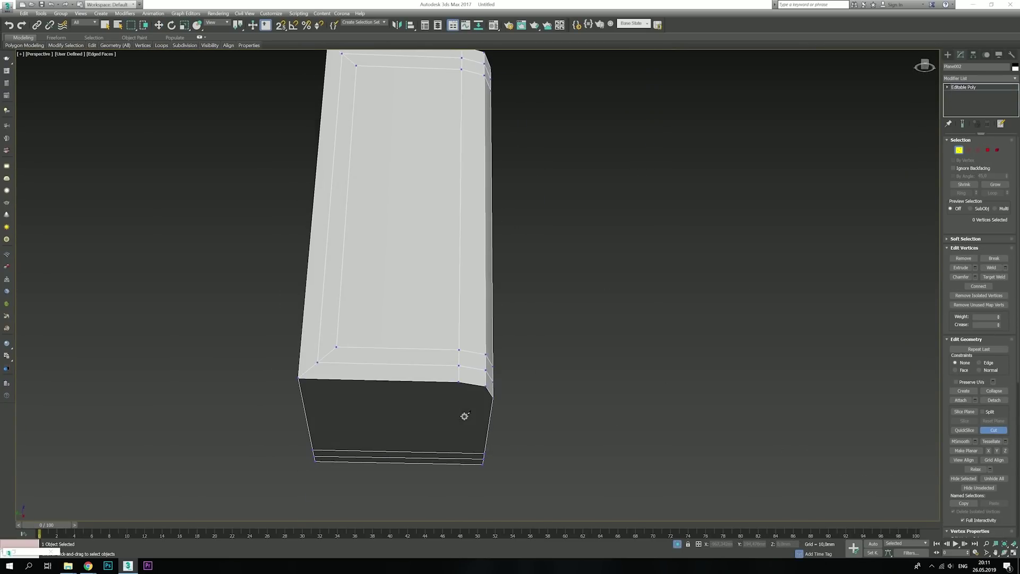
pyautogui.press('1')
pyautogui.scroll(-5, 440, 398)
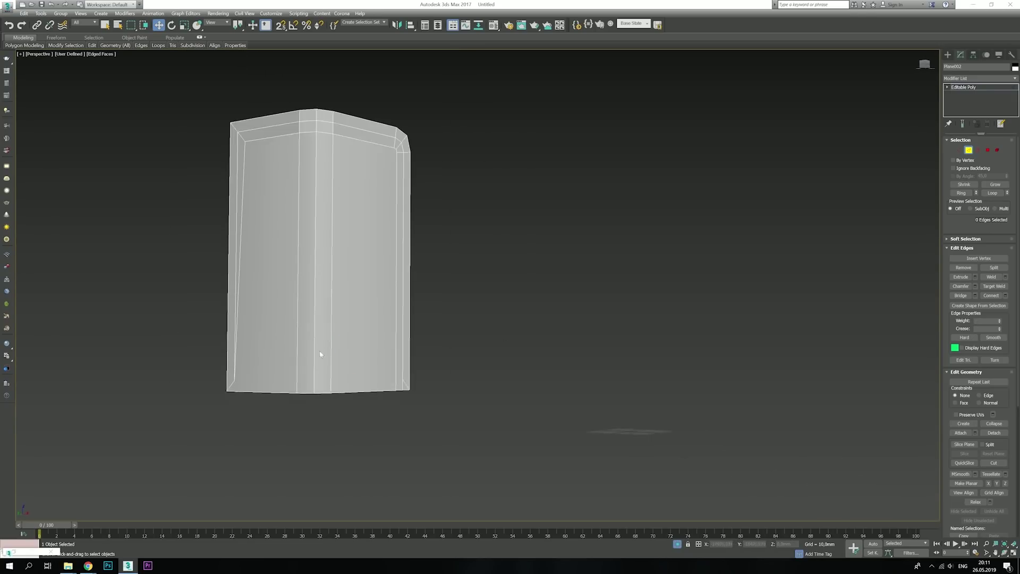
pyautogui.keyDown('alt'); pyautogui.moveTo(439, 399); pyautogui.dragTo(340, 385, button='middle'); pyautogui.keyUp('alt')
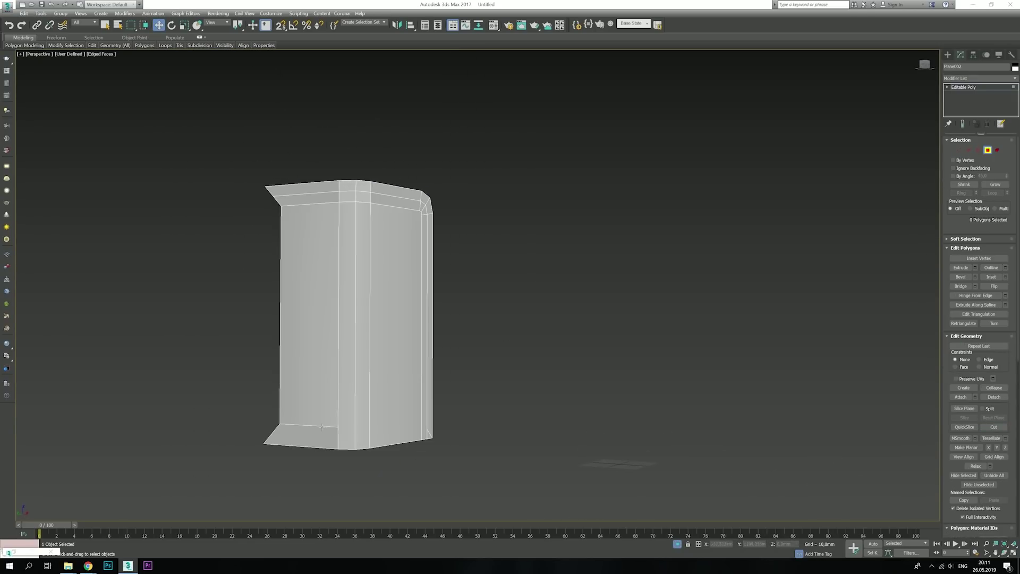
pyautogui.press('r')
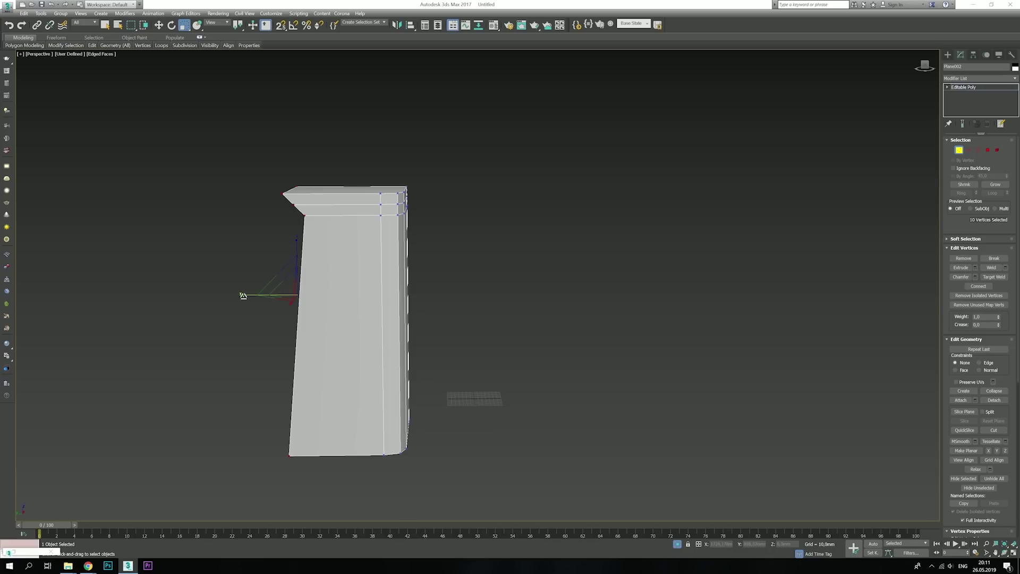
pyautogui.moveTo(244, 295)
pyautogui.keyDown('alt'); pyautogui.mouseDown(button='middle')
pyautogui.moveTo(387, 312)
pyautogui.moveTo(323, 304)
pyautogui.mouseUp(button='middle'); pyautogui.keyUp('alt')
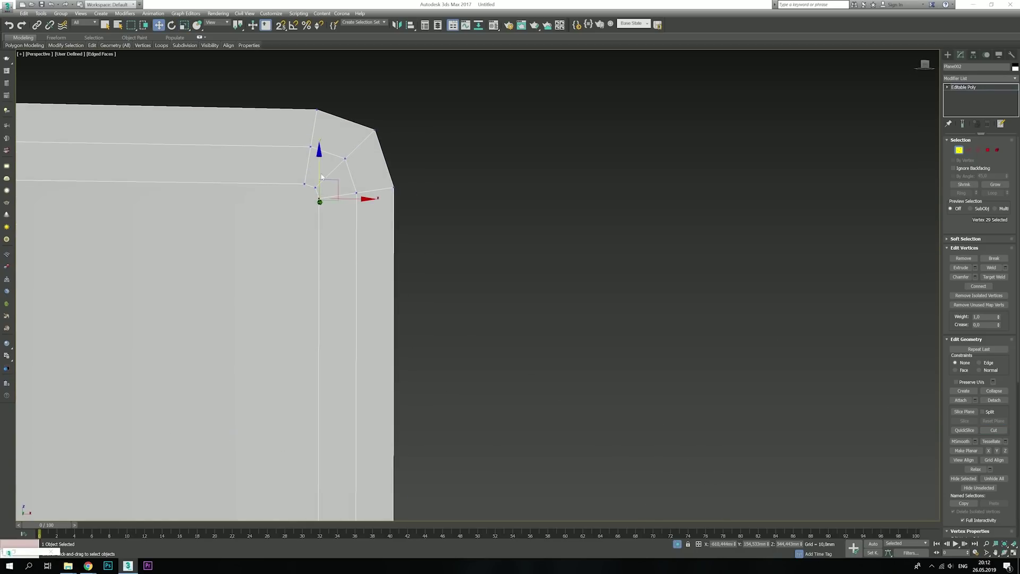
pyautogui.scroll(-5, 336, 185)
pyautogui.moveTo(347, 200)
pyautogui.keyDown('alt'); pyautogui.mouseDown(button='middle')
pyautogui.moveTo(299, 255)
pyautogui.moveTo(497, 419)
pyautogui.mouseUp(button='middle'); pyautogui.keyUp('alt')
# - Add connecting edge loops just below the armrest block's top
pyautogui.press('4')
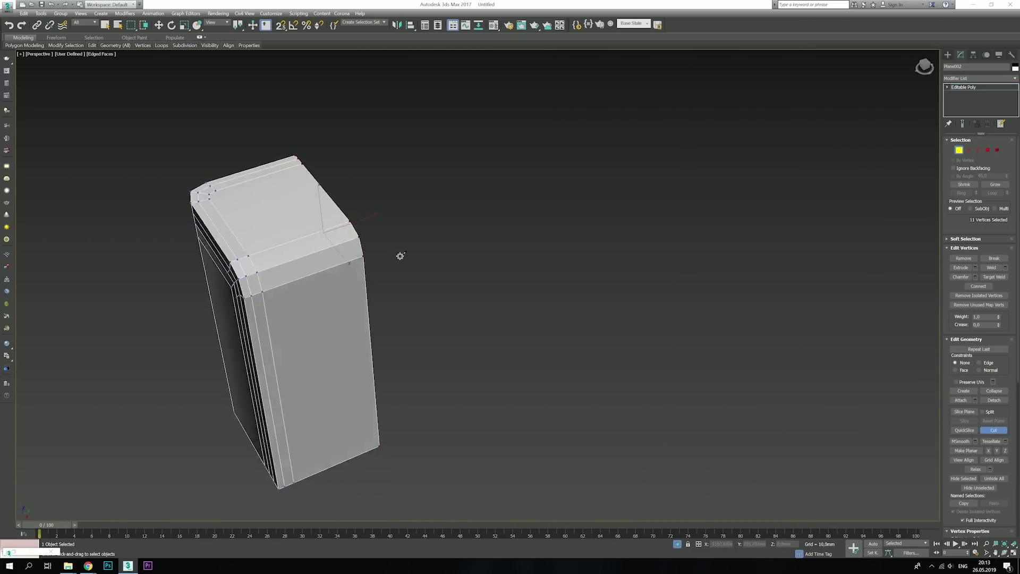
pyautogui.keyDown('alt'); pyautogui.moveTo(276, 241); pyautogui.dragTo(268, 274, button='middle'); pyautogui.keyUp('alt')
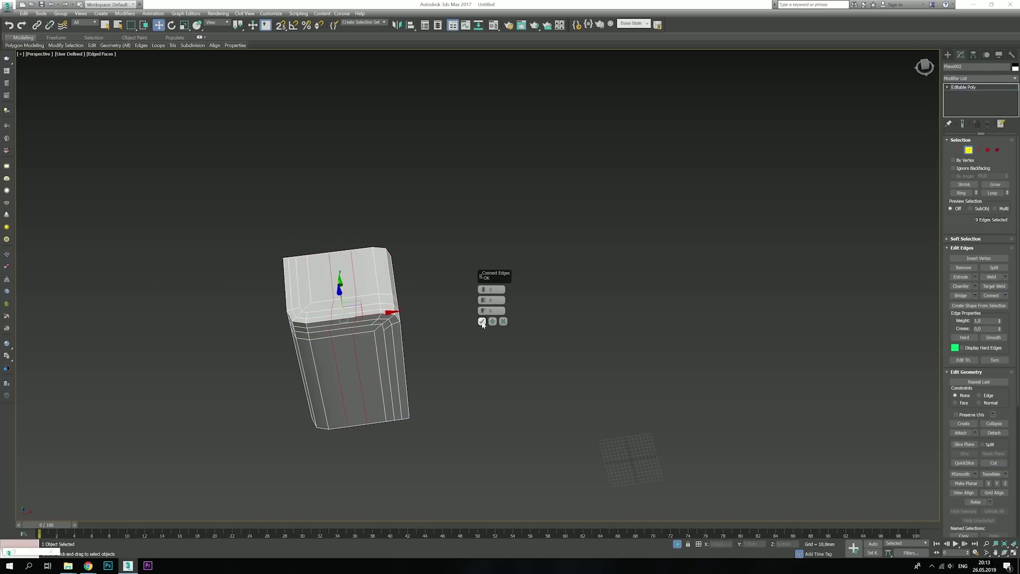
pyautogui.click(482, 321)
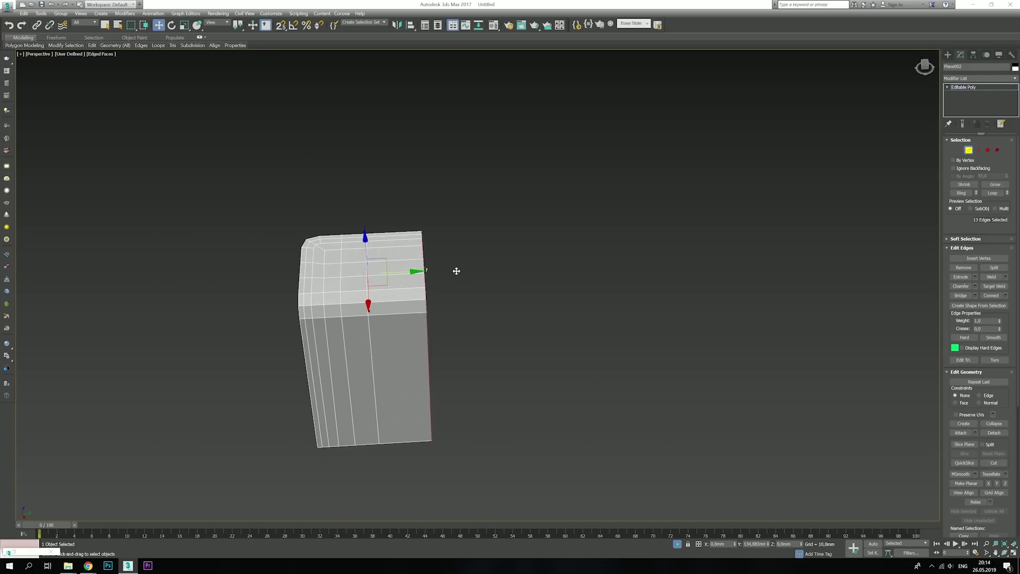
pyautogui.keyDown('alt'); pyautogui.moveTo(457, 271); pyautogui.dragTo(414, 314, button='middle'); pyautogui.keyUp('alt')
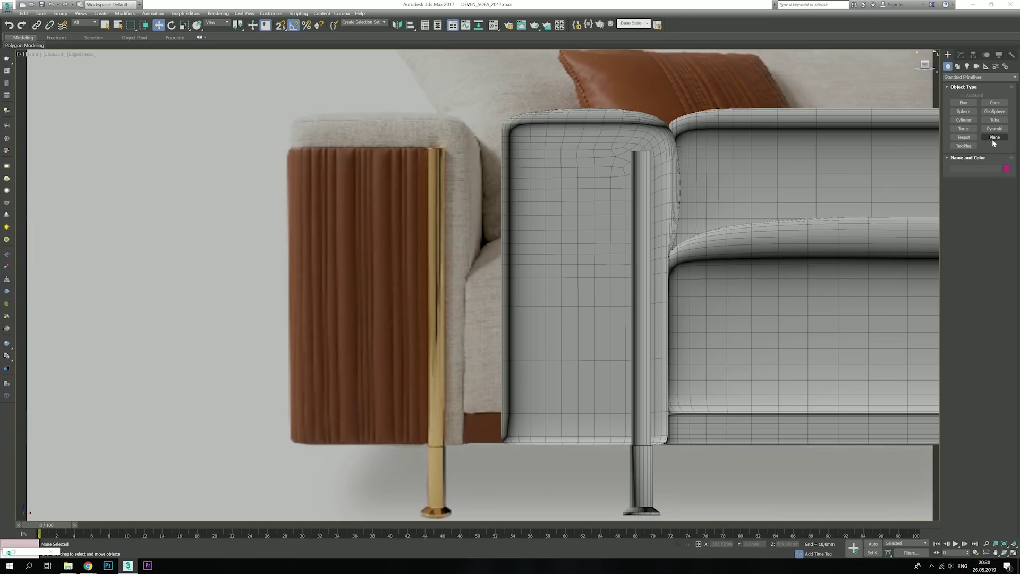
# - Convert the new Front-view plane to Editable Poly and select its left edge
pyautogui.rightClick(418, 445)
pyautogui.rightClick(417, 340)
pyautogui.click(532, 502)
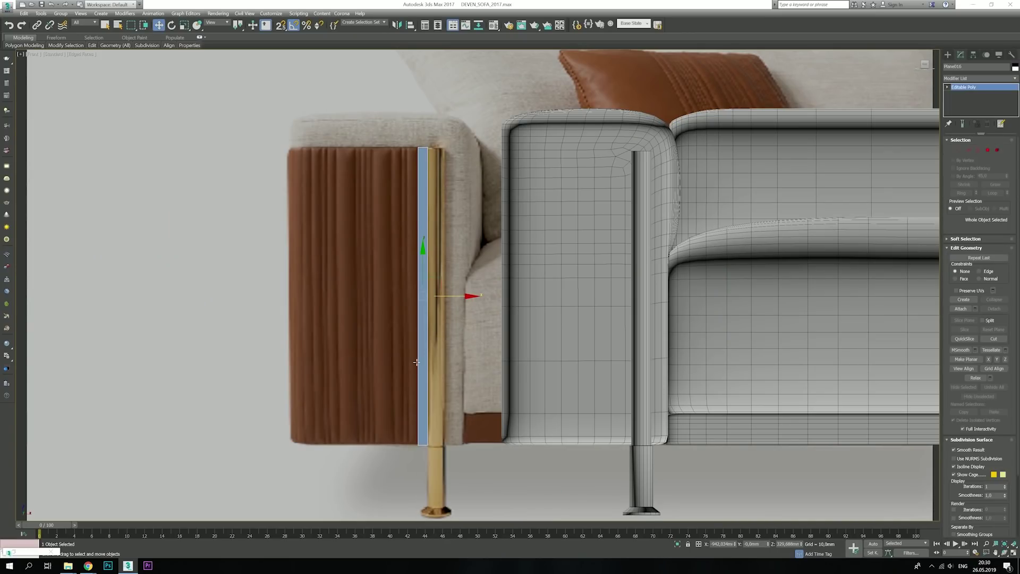
pyautogui.press('2')
pyautogui.click(418, 361)
pyautogui.scroll(2, 417, 361)
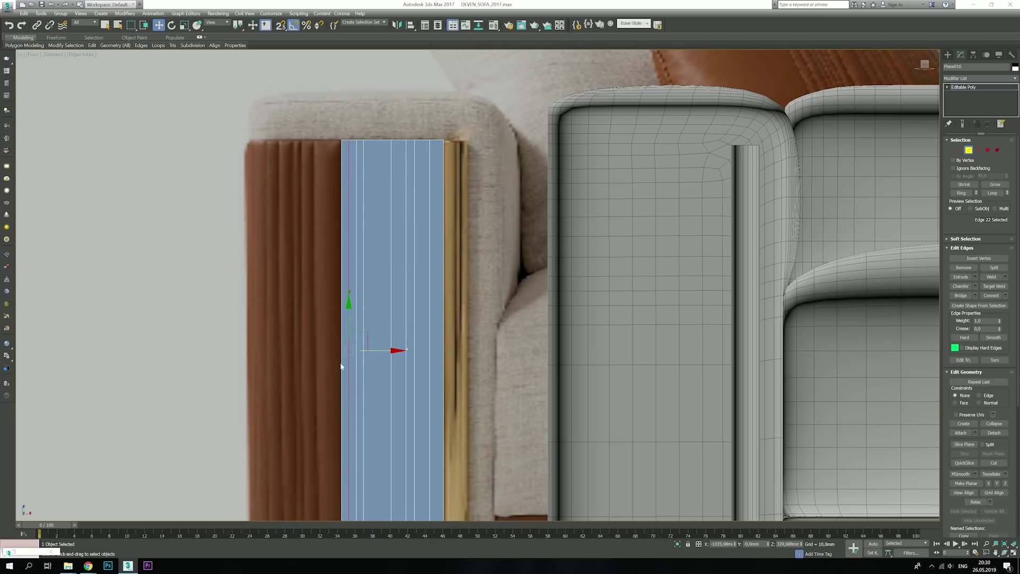
# - Extend the plane leftward across the wooden panel and connect edge loops across it
pyautogui.keyDown('shift'); pyautogui.moveTo(370, 350); pyautogui.dragTo(346, 351); pyautogui.keyUp('shift')
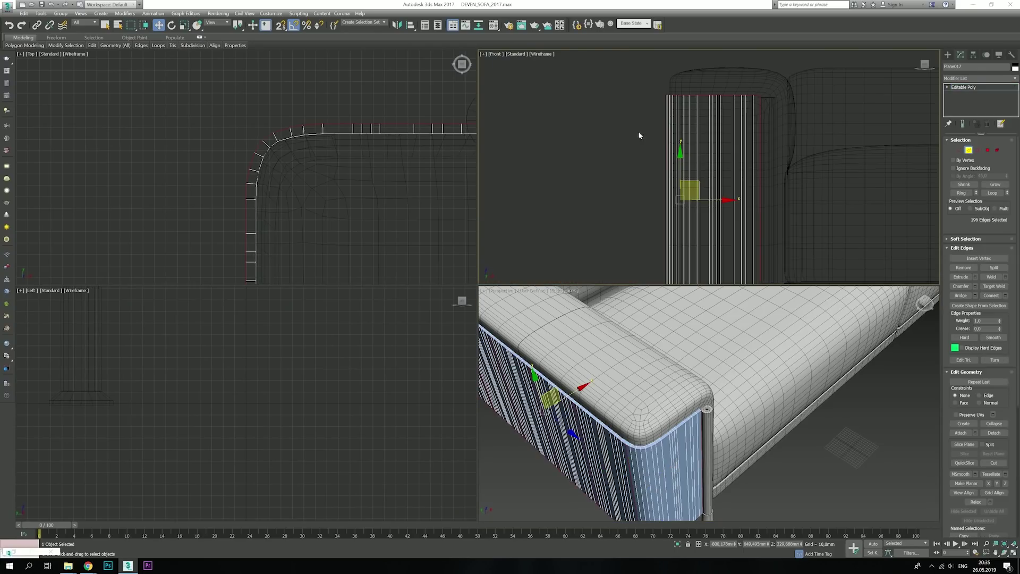
pyautogui.scroll(3, 709, 404)
pyautogui.hotkey('alt', 'w')
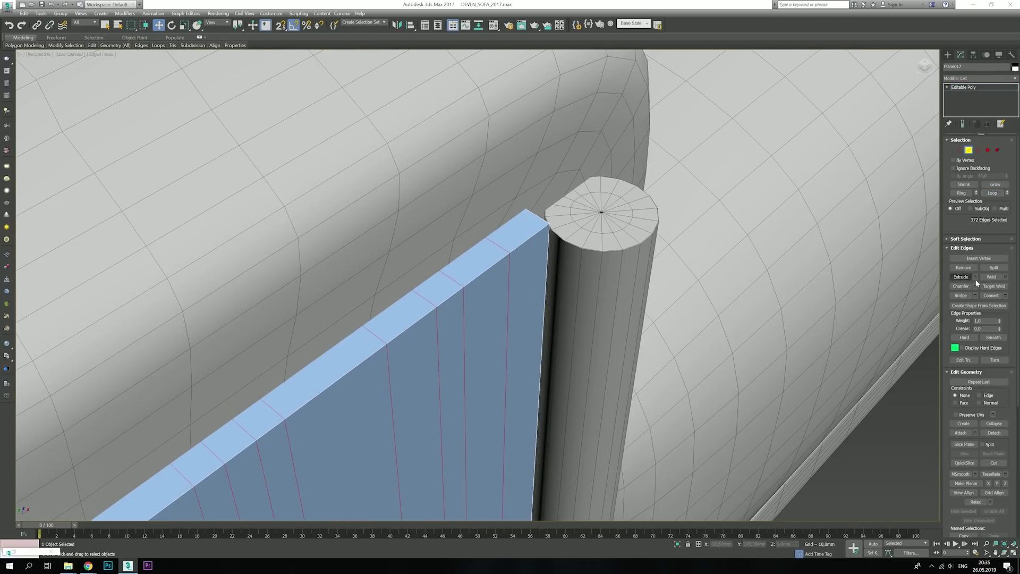
pyautogui.click(975, 277)
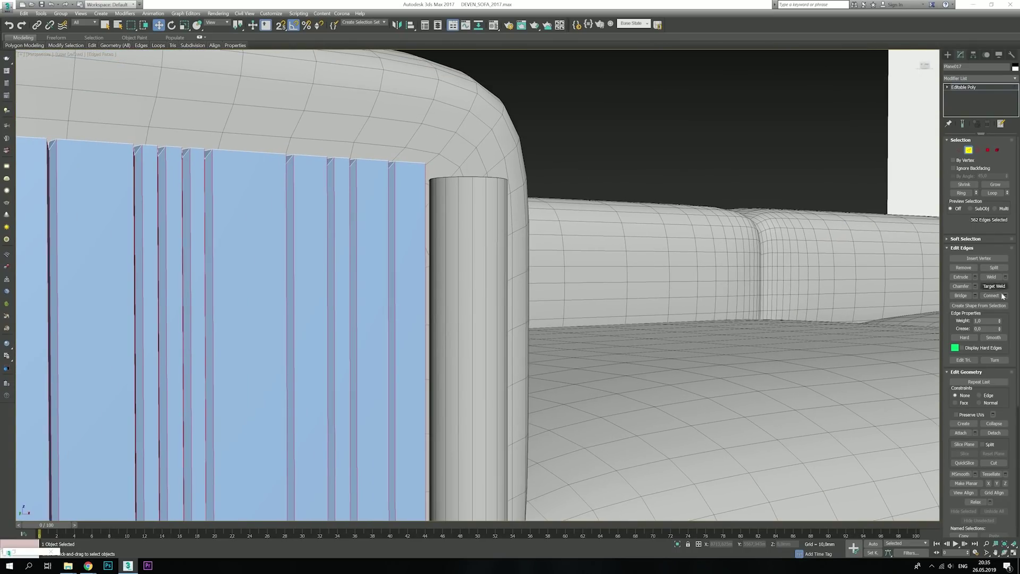
pyautogui.click(1004, 295)
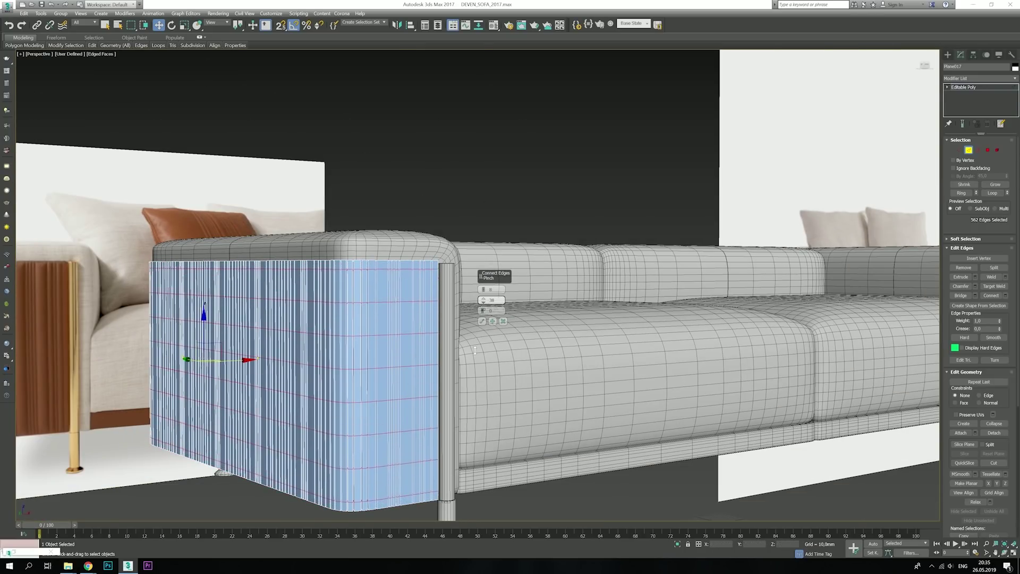
# - Add TurboSmooth with 2 iterations and orbit to inspect the ribbed panel
pyautogui.click(980, 78)
pyautogui.press('F4')
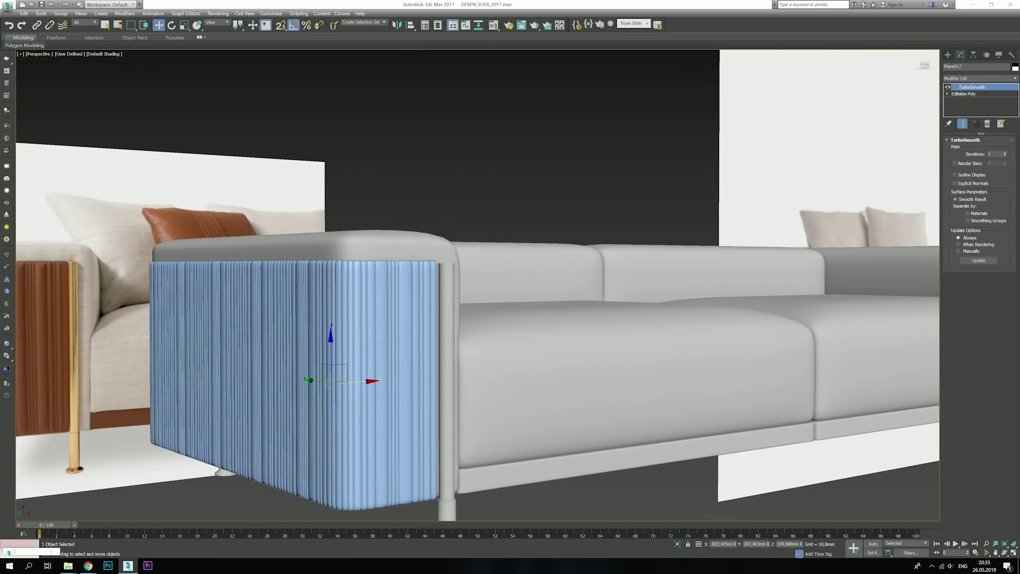
pyautogui.click(1005, 155)
pyautogui.moveTo(478, 287)
pyautogui.keyDown('alt'); pyautogui.mouseDown(button='middle')
pyautogui.moveTo(527, 271)
pyautogui.moveTo(453, 164)
pyautogui.mouseUp(button='middle'); pyautogui.keyUp('alt')
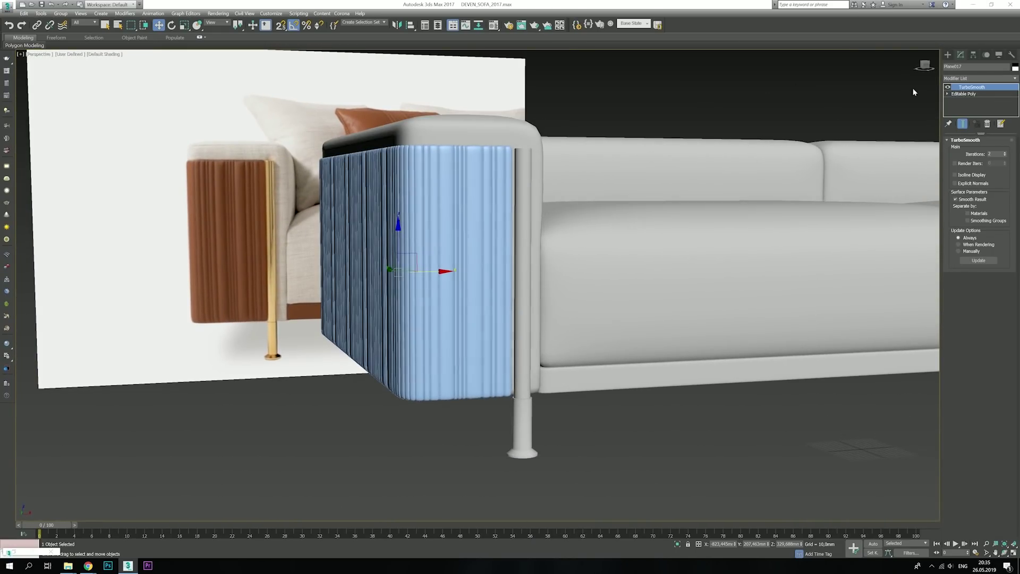
pyautogui.press('F4')
# - Select rows of the armrest panel's vertices in the four-view layout
pyautogui.press('1')
pyautogui.press('F3')
pyautogui.moveTo(217, 125); pyautogui.dragTo(681, 182)
pyautogui.press('F3')
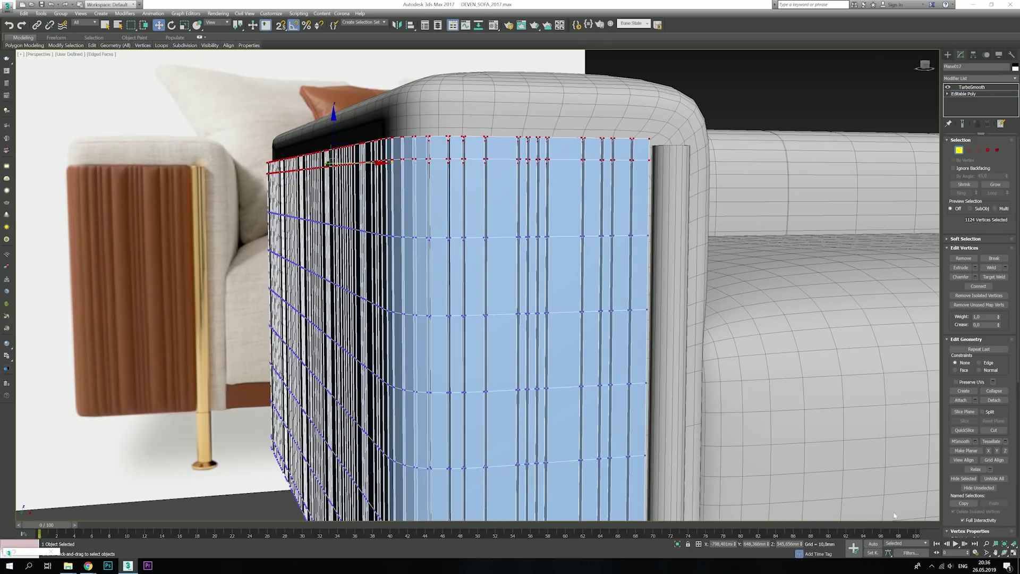
pyautogui.hotkey('alt', 'w')
pyautogui.moveTo(670, 197); pyautogui.dragTo(659, 208, button='middle')
pyautogui.keyDown('ctrl'); pyautogui.moveTo(648, 154); pyautogui.dragTo(750, 125); pyautogui.keyUp('ctrl')
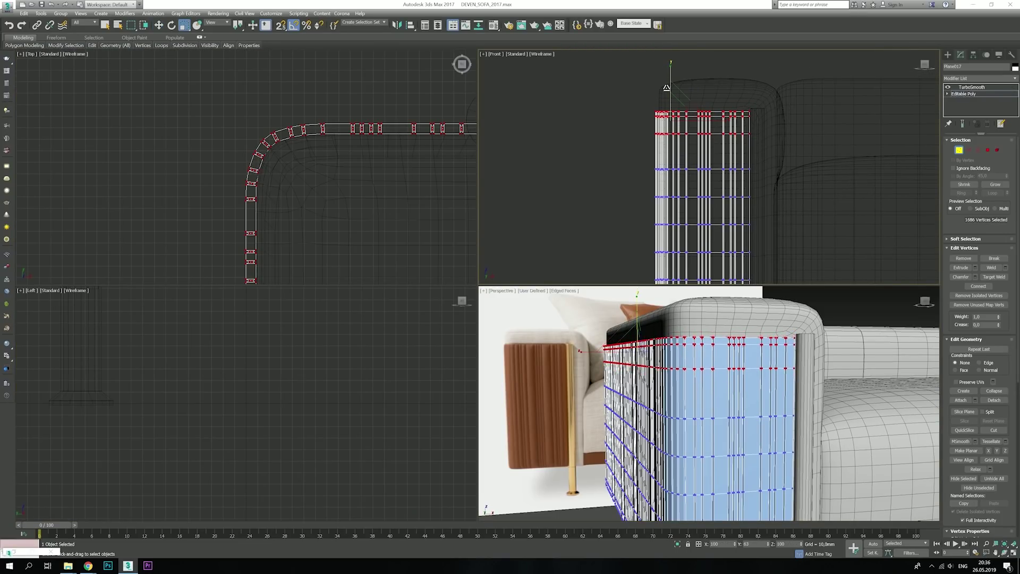
pyautogui.moveTo(614, 267); pyautogui.dragTo(584, 174, button='middle')
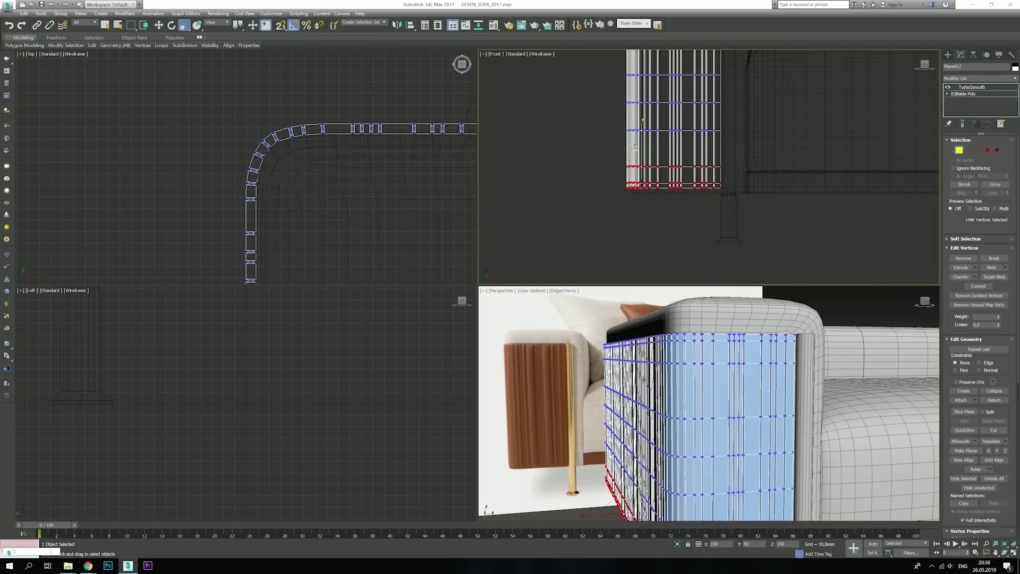
pyautogui.moveTo(636, 149); pyautogui.dragTo(616, 212, button='middle')
pyautogui.scroll(-1, 616, 212)
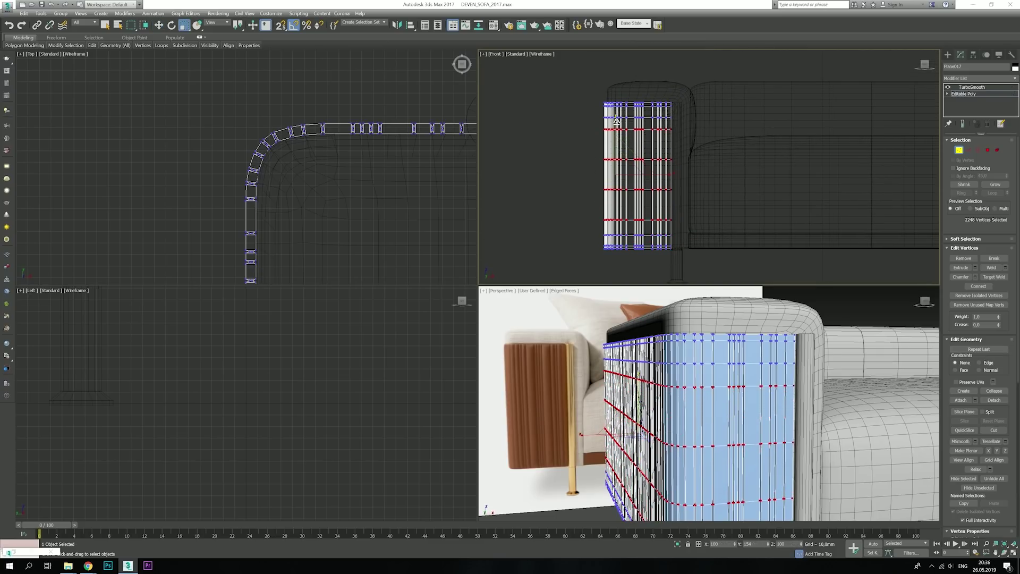
pyautogui.scroll(1, 824, 399)
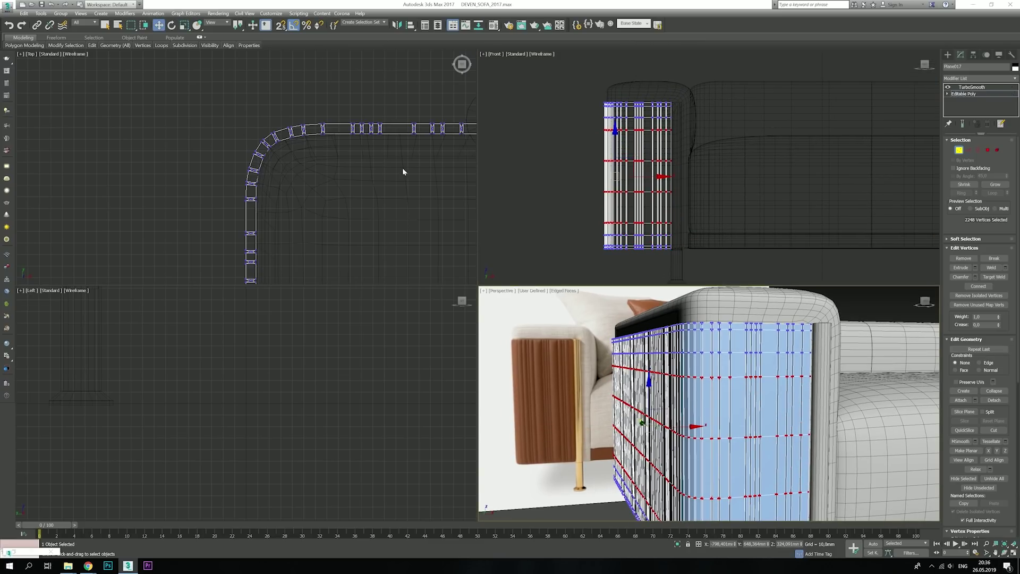
pyautogui.moveTo(403, 171); pyautogui.dragTo(285, 150, button='middle')
# - Select edges along the panel strip, corner and back, then connect them with new loops
pyautogui.press('2')
pyautogui.moveTo(230, 180); pyautogui.dragTo(246, 202, button='middle')
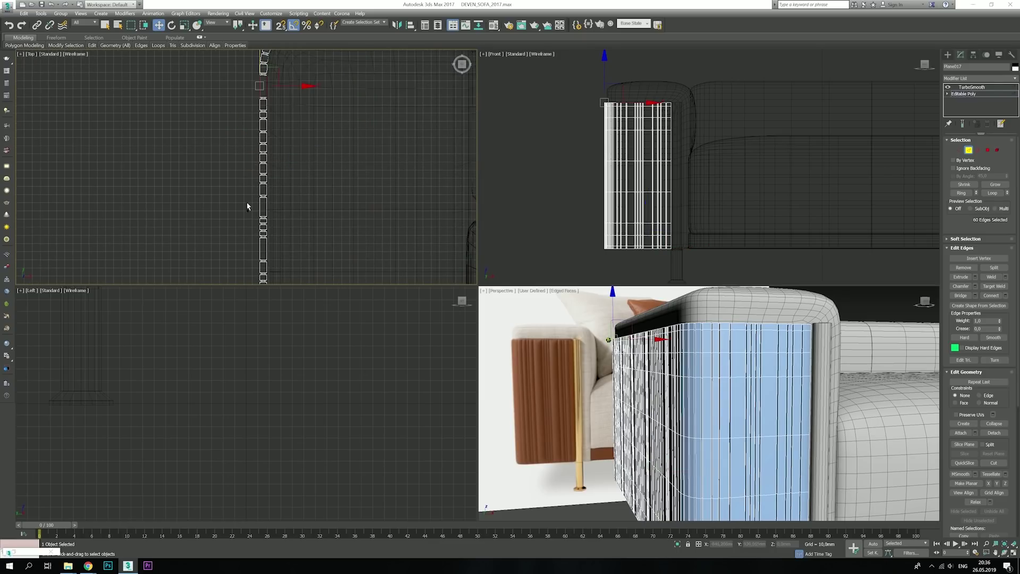
pyautogui.keyDown('ctrl'); pyautogui.moveTo(246, 201); pyautogui.dragTo(288, 259); pyautogui.keyUp('ctrl')
pyautogui.keyDown('ctrl'); pyautogui.moveTo(276, 174); pyautogui.dragTo(306, 186); pyautogui.keyUp('ctrl')
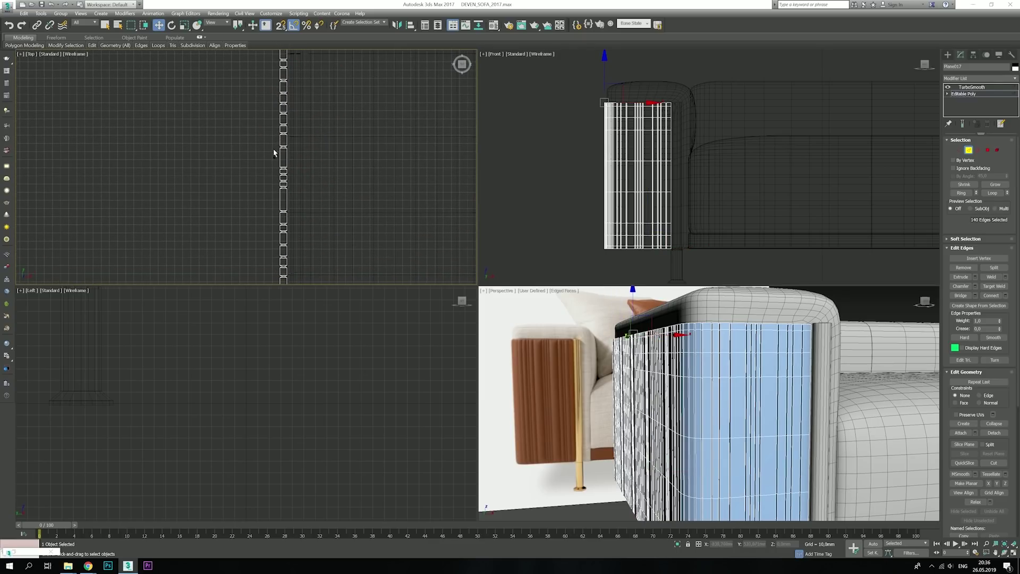
pyautogui.keyDown('ctrl'); pyautogui.moveTo(273, 148); pyautogui.dragTo(293, 207); pyautogui.keyUp('ctrl')
pyautogui.moveTo(292, 207); pyautogui.dragTo(314, 144, button='middle')
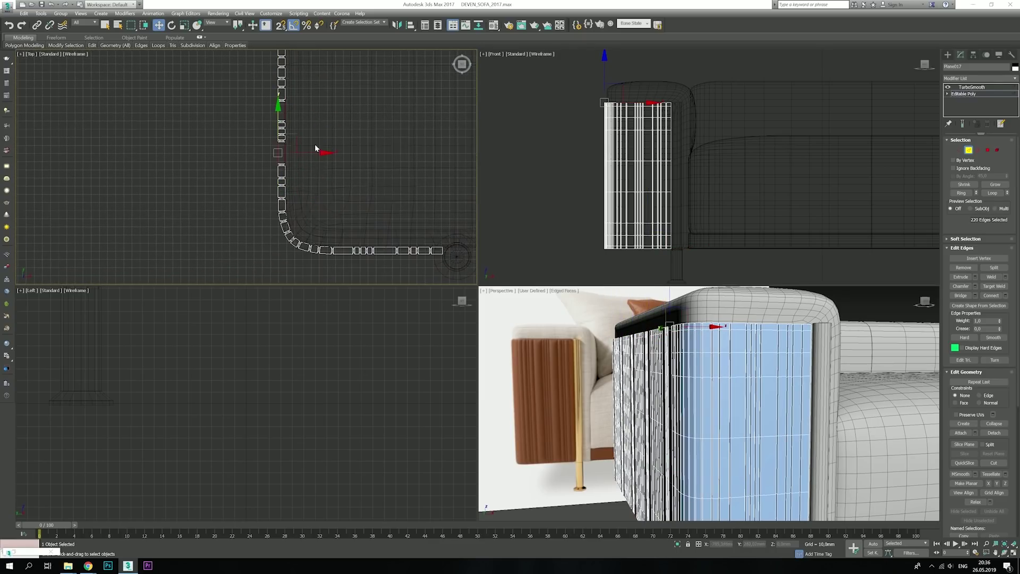
pyautogui.keyDown('ctrl'); pyautogui.moveTo(329, 244); pyautogui.dragTo(414, 269); pyautogui.keyUp('ctrl')
pyautogui.moveTo(414, 269); pyautogui.dragTo(282, 238, button='middle')
pyautogui.click(999, 296)
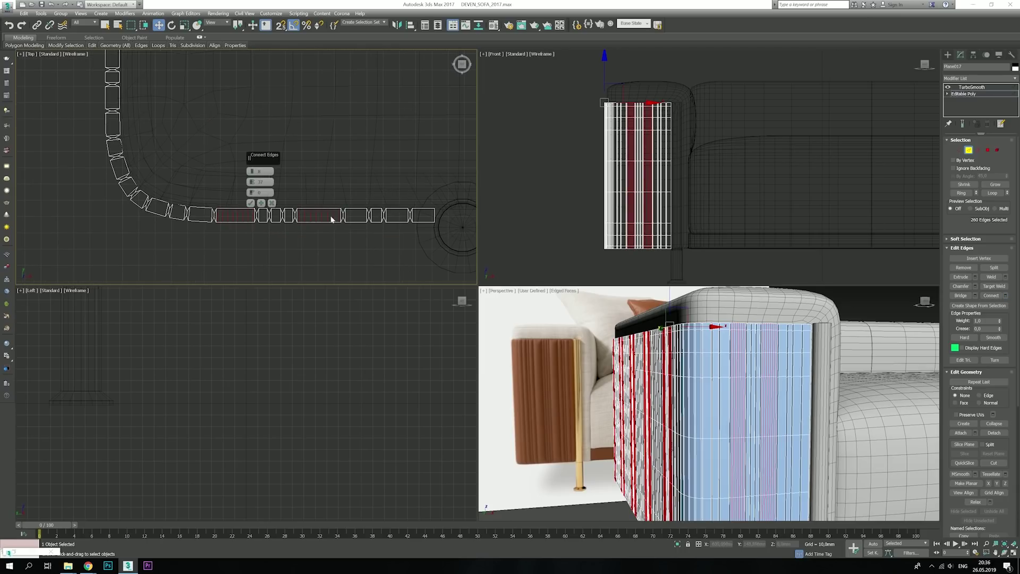
pyautogui.click(250, 203)
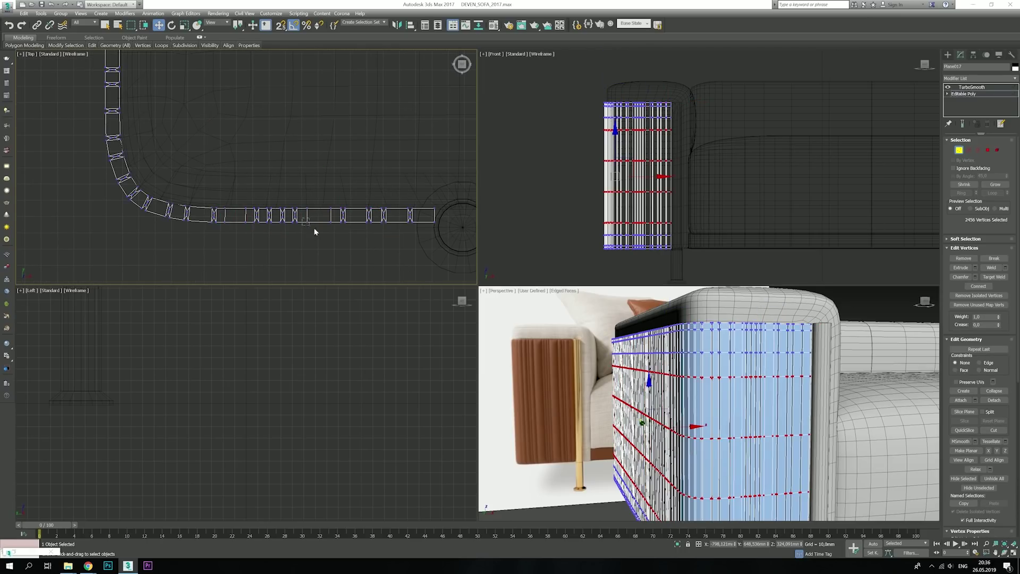
# - Refine the strip's vertex selections, then deselect to view the smoothed rounded flutes
pyautogui.press('1')
pyautogui.moveTo(198, 172); pyautogui.dragTo(237, 107)
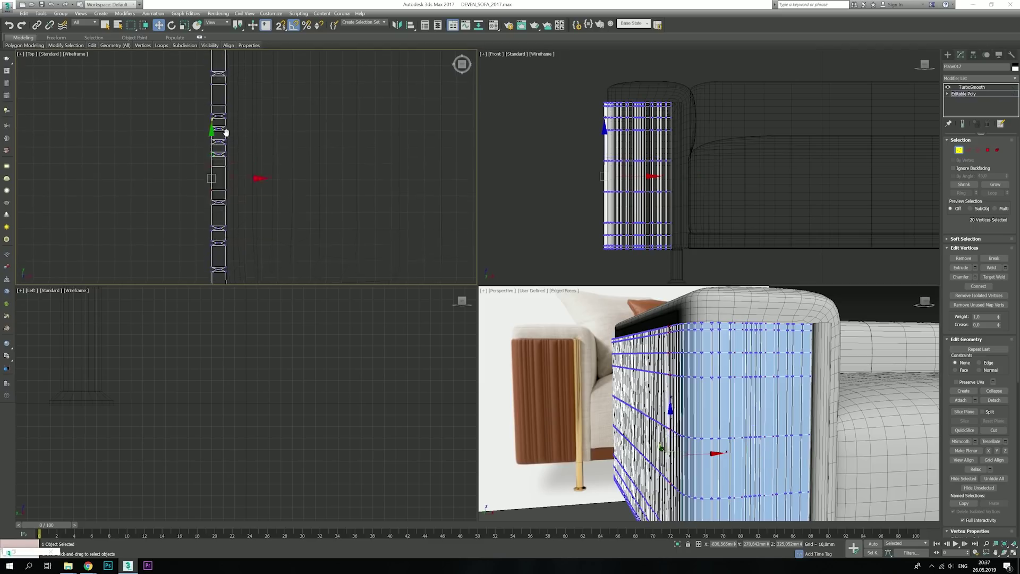
pyautogui.moveTo(202, 213); pyautogui.dragTo(239, 244)
pyautogui.moveTo(191, 189); pyautogui.dragTo(261, 213, button='middle')
pyautogui.keyDown('ctrl'); pyautogui.moveTo(261, 213); pyautogui.dragTo(280, 193); pyautogui.keyUp('ctrl')
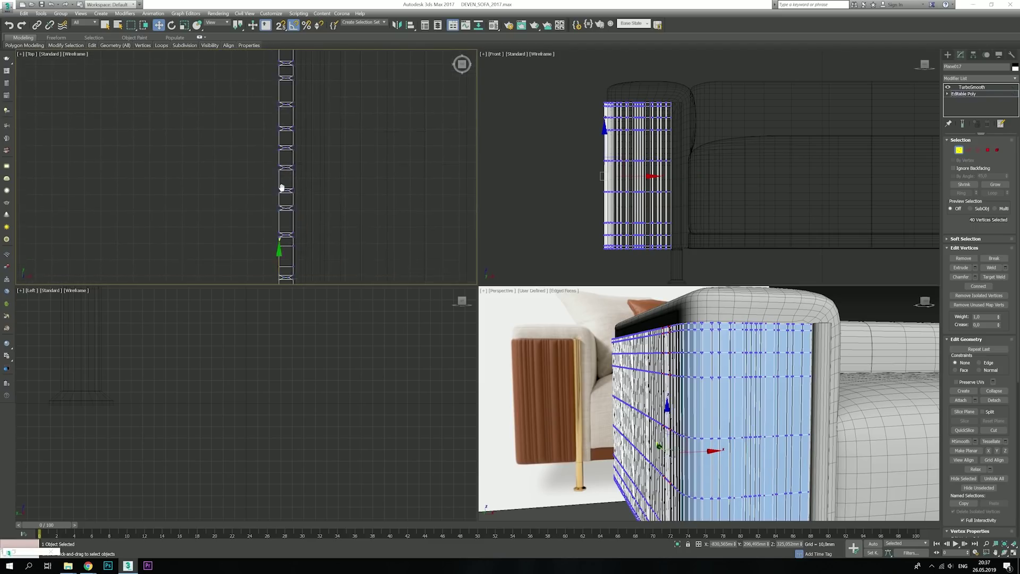
pyautogui.scroll(-1, 273, 187)
pyautogui.keyDown('ctrl'); pyautogui.moveTo(273, 239); pyautogui.dragTo(293, 250); pyautogui.keyUp('ctrl')
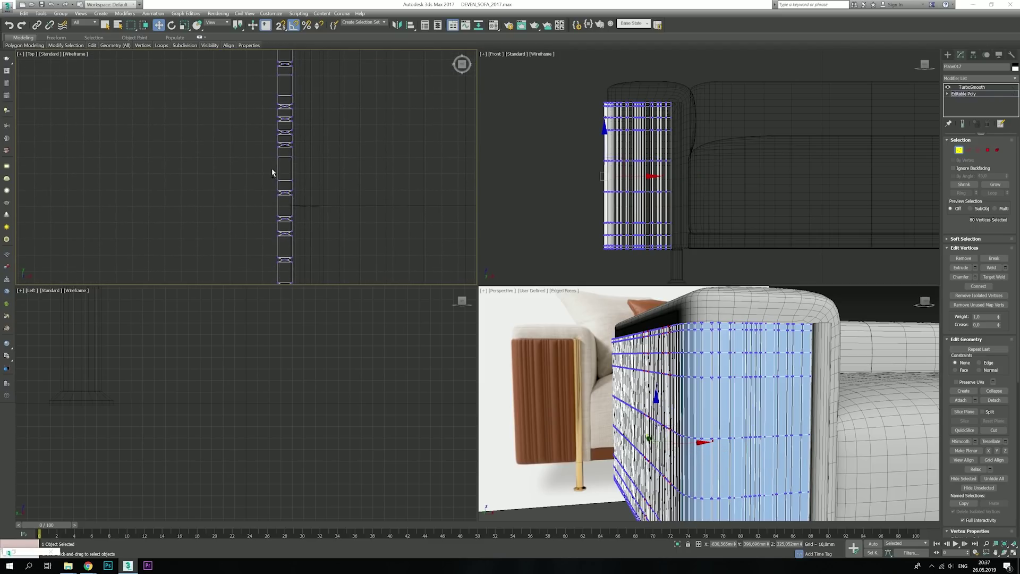
pyautogui.keyDown('ctrl'); pyautogui.moveTo(276, 171); pyautogui.dragTo(307, 120); pyautogui.keyUp('ctrl')
pyautogui.keyDown('ctrl'); pyautogui.moveTo(280, 272); pyautogui.dragTo(295, 276); pyautogui.keyUp('ctrl')
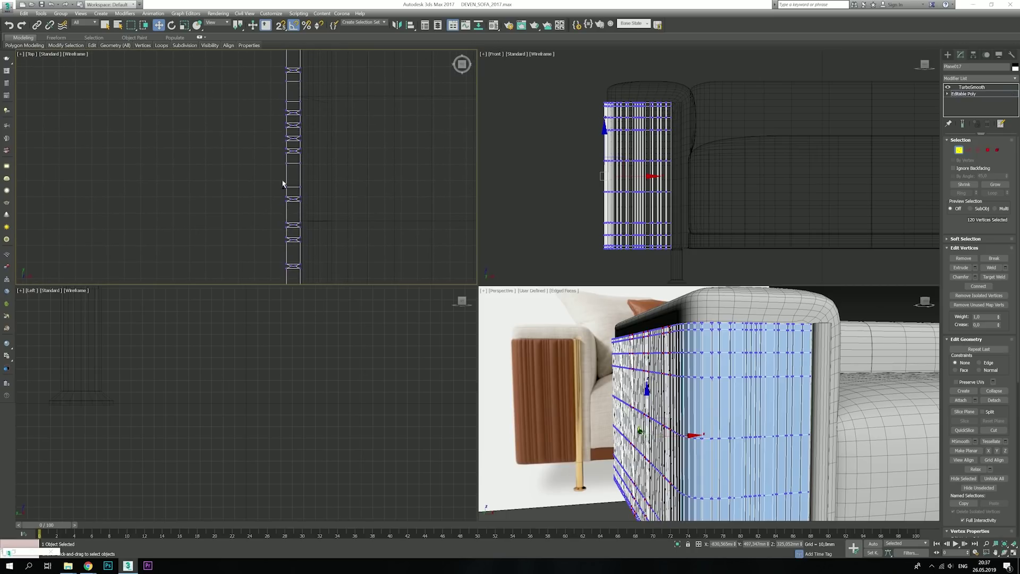
pyautogui.moveTo(290, 176)
pyautogui.keyDown('ctrl'); pyautogui.mouseDown()
pyautogui.moveTo(281, 196)
pyautogui.moveTo(292, 247)
pyautogui.mouseUp(); pyautogui.keyUp('ctrl')
pyautogui.moveTo(273, 95); pyautogui.dragTo(270, 208, button='middle')
pyautogui.keyDown('ctrl'); pyautogui.moveTo(270, 209); pyautogui.dragTo(279, 200); pyautogui.keyUp('ctrl')
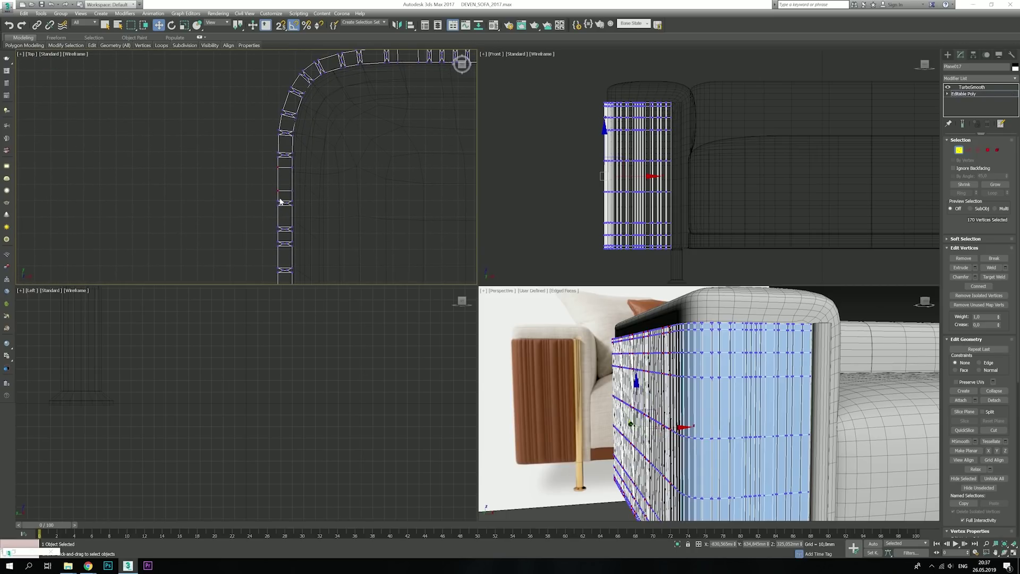
pyautogui.moveTo(280, 200)
pyautogui.mouseDown(button='middle')
pyautogui.moveTo(298, 255)
pyautogui.moveTo(341, 230)
pyautogui.moveTo(123, 276)
pyautogui.mouseUp(button='middle')
pyautogui.moveTo(408, 173); pyautogui.dragTo(215, 158)
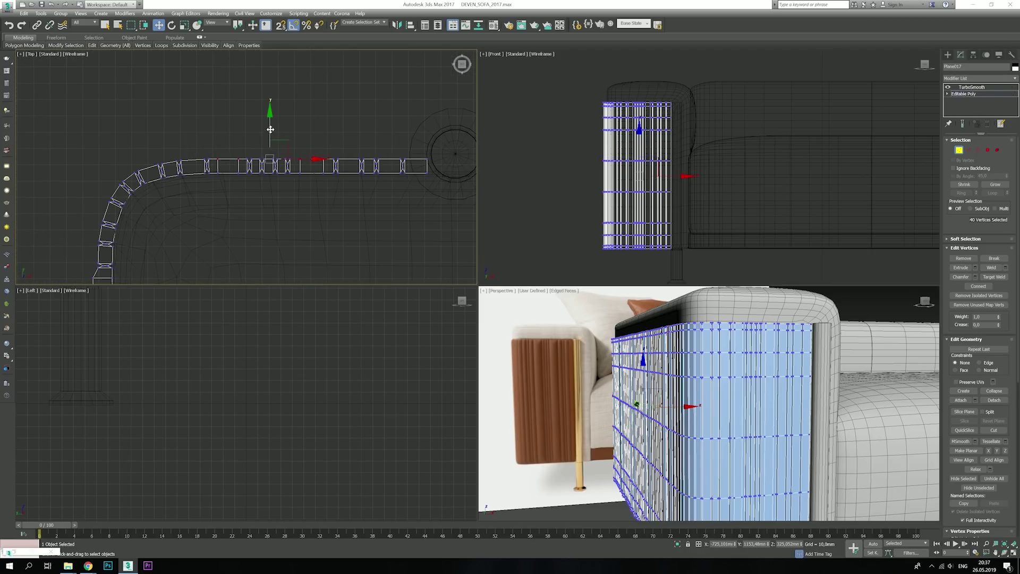
pyautogui.click(712, 339)
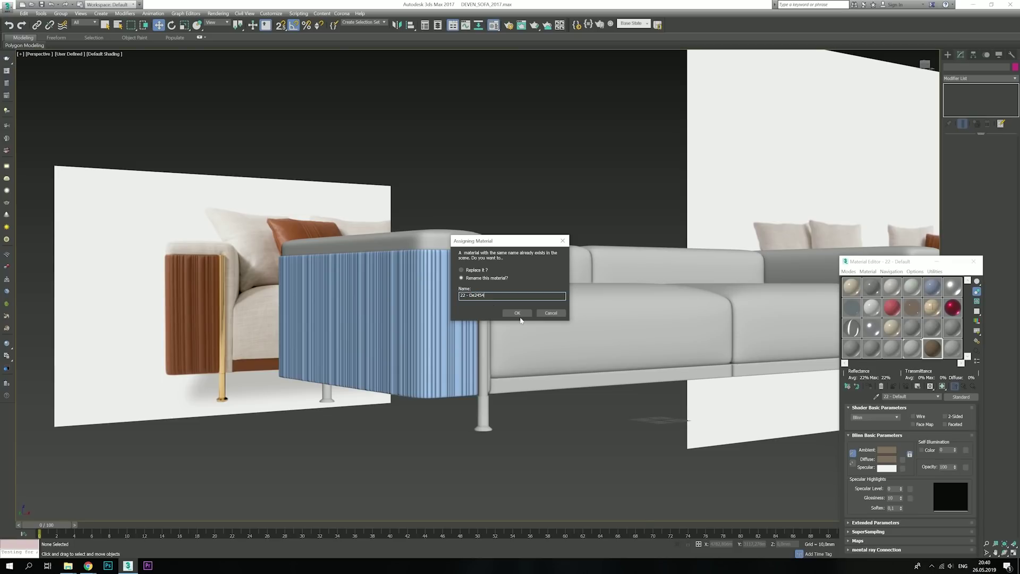
# - Give the panel its brown material and connect 15 pinched edge loops up the leg
pyautogui.click(518, 314)
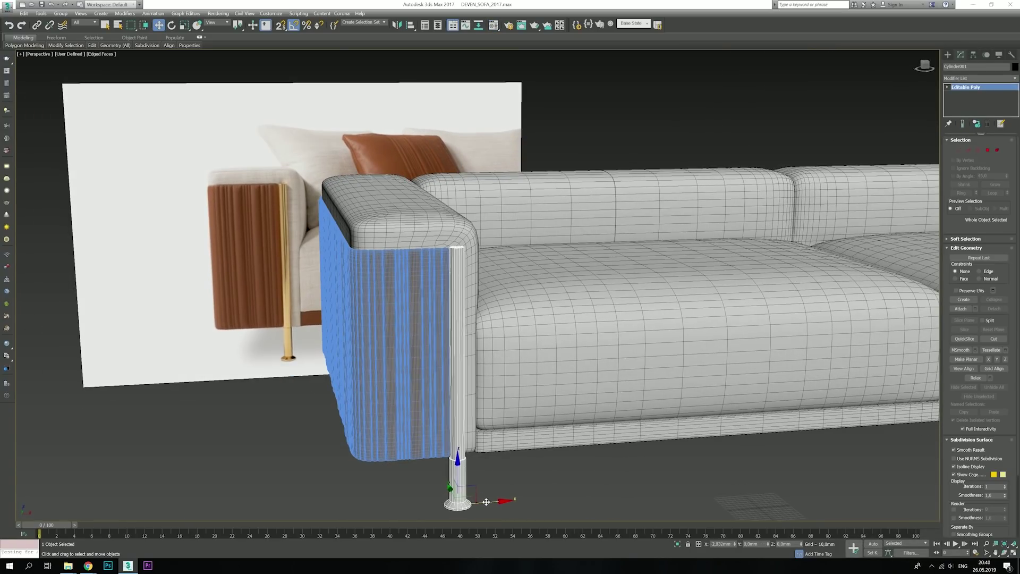
pyautogui.press('2')
pyautogui.click(458, 250)
pyautogui.hotkey('alt', 'r')
pyautogui.scroll(5, 487, 359)
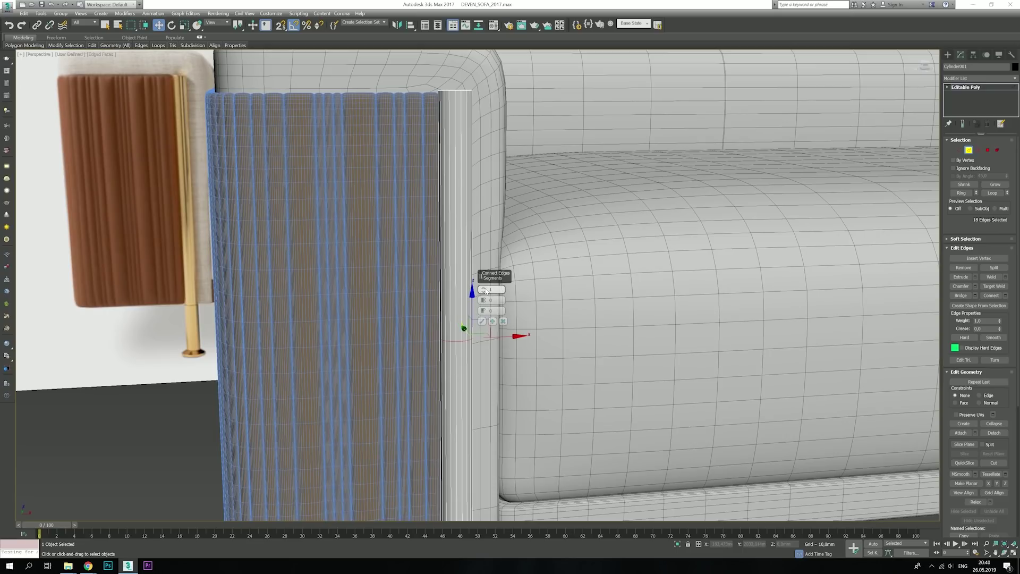
pyautogui.moveTo(484, 289); pyautogui.dragTo(484, 308)
pyautogui.click(482, 321)
# - Redo the extra loops near the leg's bottom and apply TurboSmooth to the leg
pyautogui.scroll(-3, 429, 291)
pyautogui.scroll(-2, 429, 290)
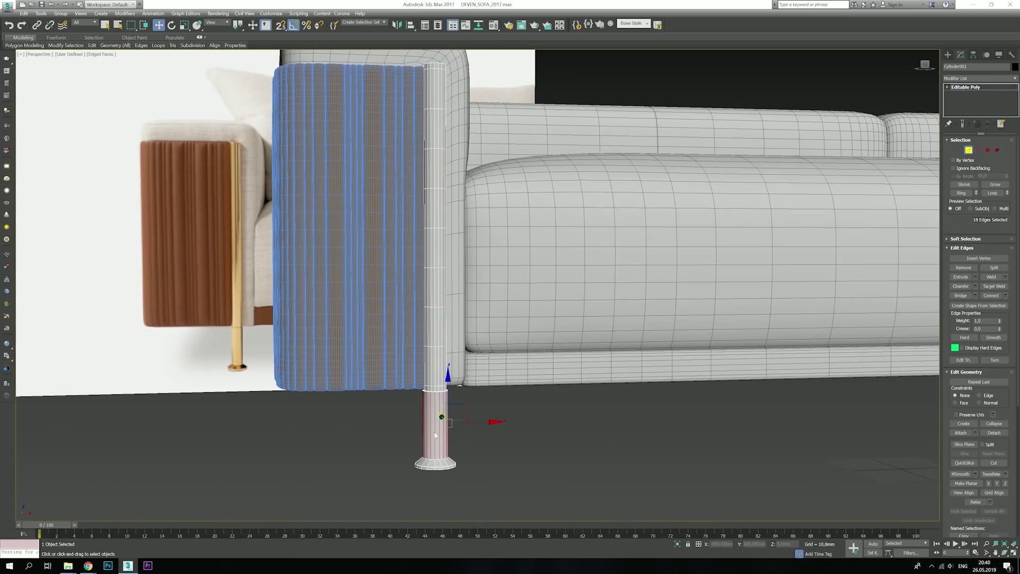
pyautogui.scroll(4, 429, 318)
pyautogui.hotkey('ctrl', 'z')
pyautogui.moveTo(485, 289); pyautogui.dragTo(484, 298)
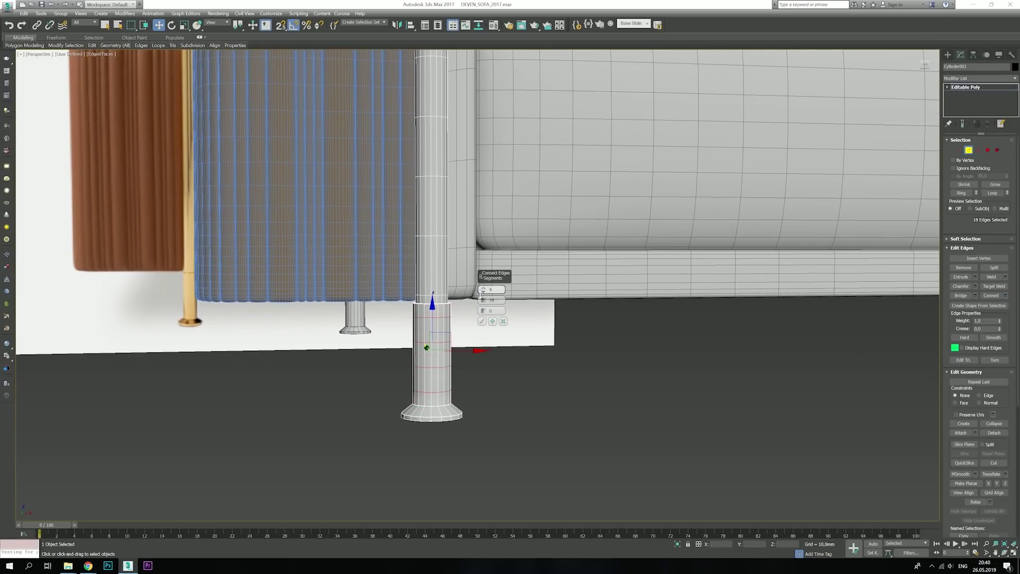
pyautogui.click(481, 320)
pyautogui.rightClick(961, 90)
pyautogui.click(624, 352)
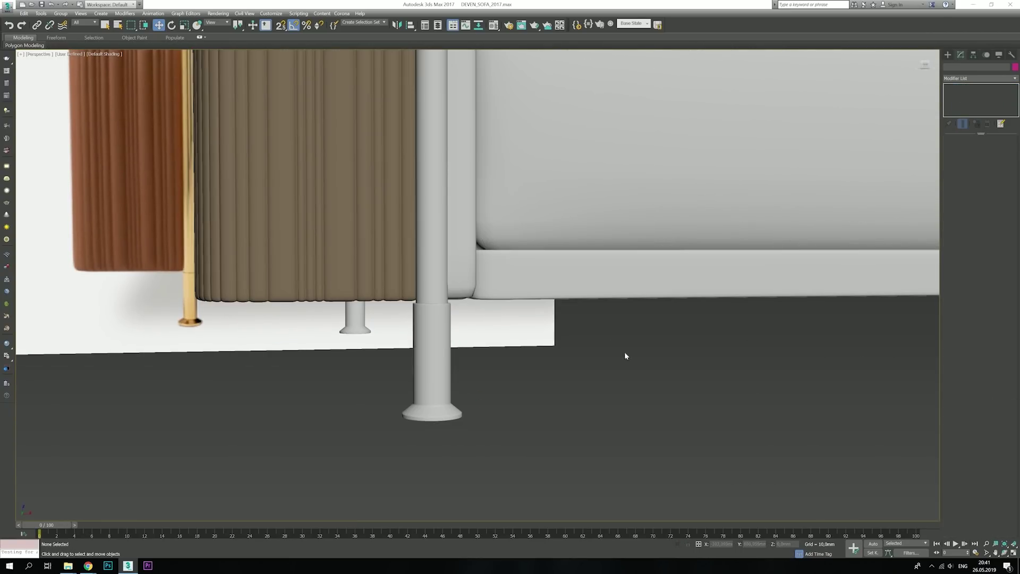
pyautogui.moveTo(624, 351)
pyautogui.keyDown('alt'); pyautogui.mouseDown(button='middle')
pyautogui.moveTo(334, 320)
pyautogui.moveTo(287, 352)
pyautogui.mouseUp(button='middle'); pyautogui.keyUp('alt')
pyautogui.click(287, 352)
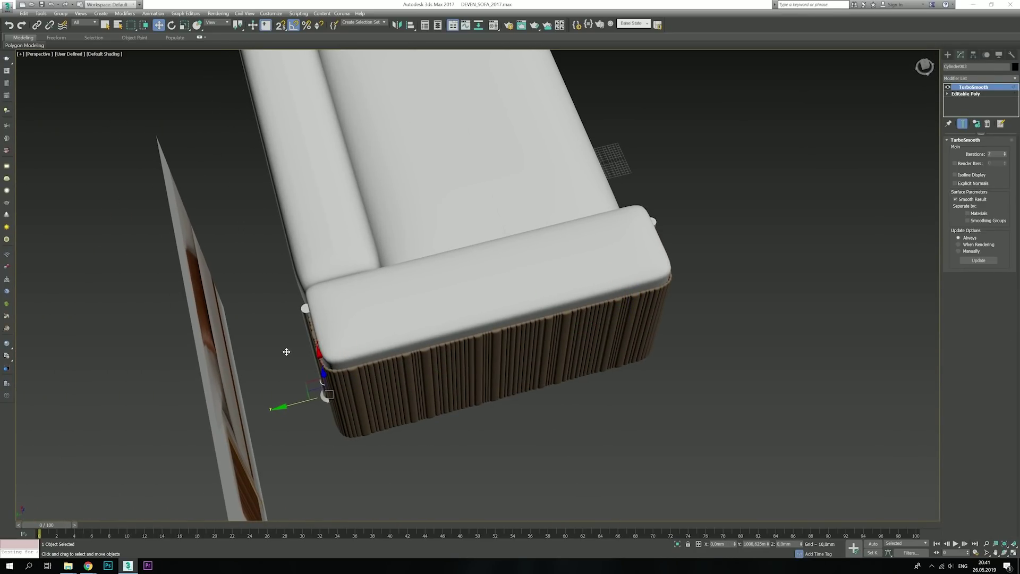
pyautogui.hotkey('ctrl', 'v')
pyautogui.press('Return')
pyautogui.moveTo(481, 270)
pyautogui.keyDown('alt'); pyautogui.mouseDown(button='middle')
pyautogui.moveTo(498, 339)
pyautogui.moveTo(488, 358)
pyautogui.mouseUp(button='middle'); pyautogui.keyUp('alt')
pyautogui.click(498, 339)
pyautogui.press('F4')
pyautogui.scroll(3, 496, 346)
pyautogui.click(982, 97)
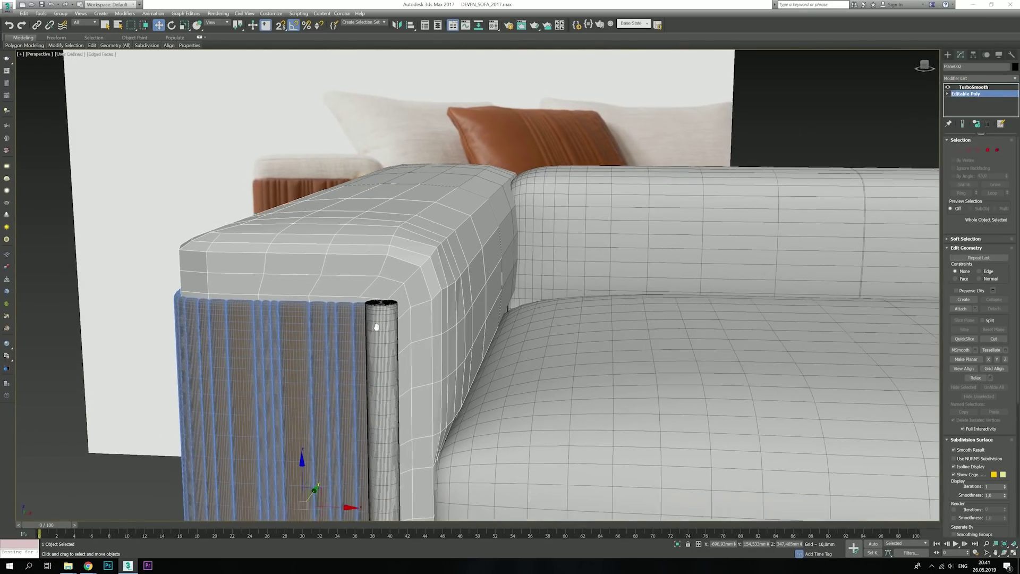
pyautogui.keyDown('alt'); pyautogui.moveTo(372, 297); pyautogui.dragTo(336, 291, button='middle'); pyautogui.keyUp('alt')
pyautogui.press('2')
pyautogui.scroll(5, 336, 292)
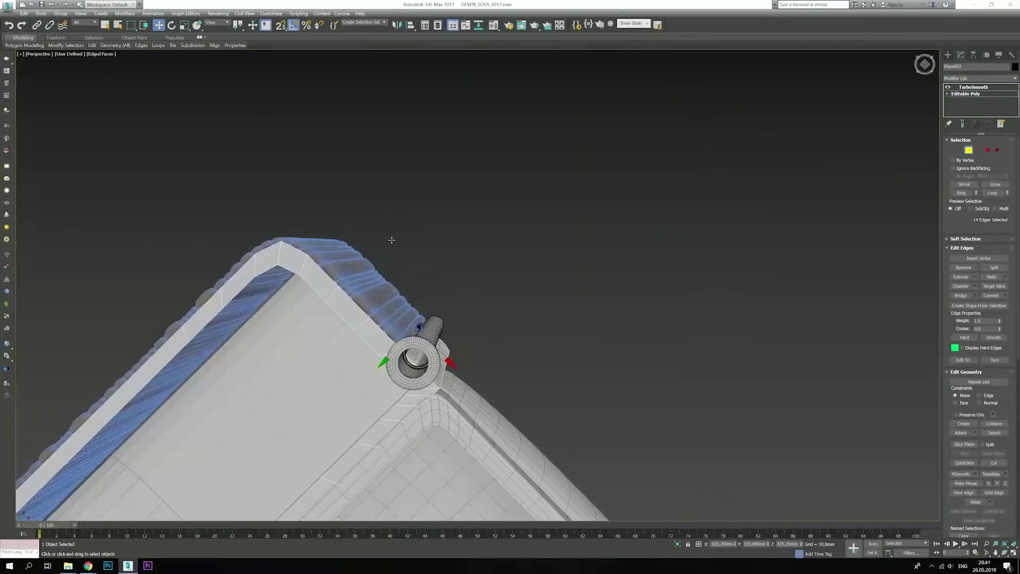
pyautogui.moveTo(392, 237)
pyautogui.keyDown('alt'); pyautogui.mouseDown(button='middle')
pyautogui.moveTo(438, 292)
pyautogui.moveTo(351, 359)
pyautogui.mouseUp(button='middle'); pyautogui.keyUp('alt')
pyautogui.scroll(3, 438, 292)
pyautogui.scroll(-2, 401, 299)
pyautogui.scroll(-2, 352, 359)
pyautogui.scroll(-2, 504, 472)
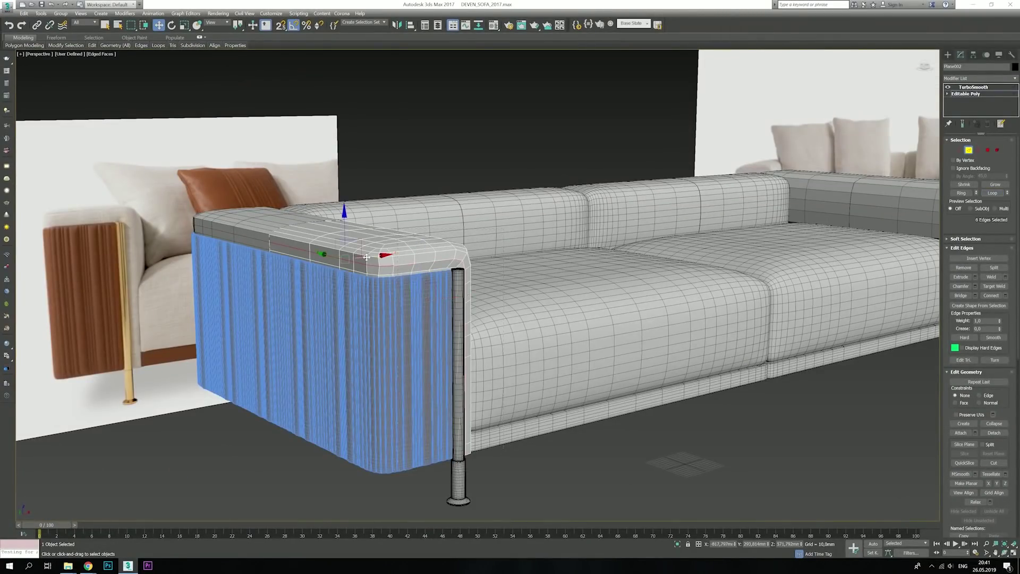
pyautogui.scroll(3, 502, 468)
pyautogui.moveTo(503, 468)
pyautogui.keyDown('alt'); pyautogui.mouseDown(button='middle')
pyautogui.moveTo(419, 279)
pyautogui.moveTo(532, 249)
pyautogui.mouseUp(button='middle'); pyautogui.keyUp('alt')
pyautogui.scroll(2, 419, 278)
pyautogui.scroll(3, 419, 279)
pyautogui.press('pageup')
pyautogui.scroll(2, 604, 235)
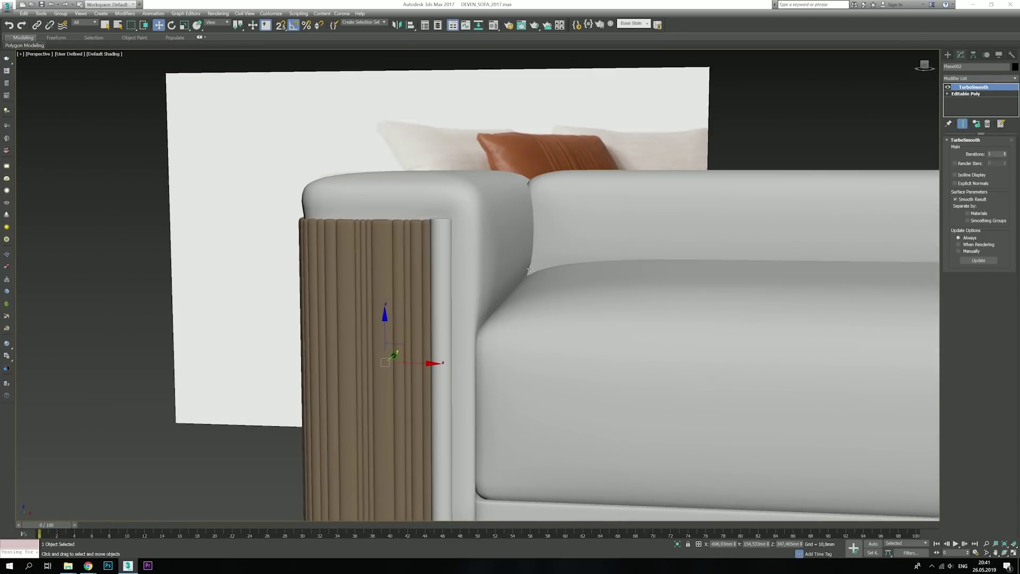
# - Extrude the armrest's top edge loop inward with -1 mm height
pyautogui.press('2')
pyautogui.scroll(3, 592, 225)
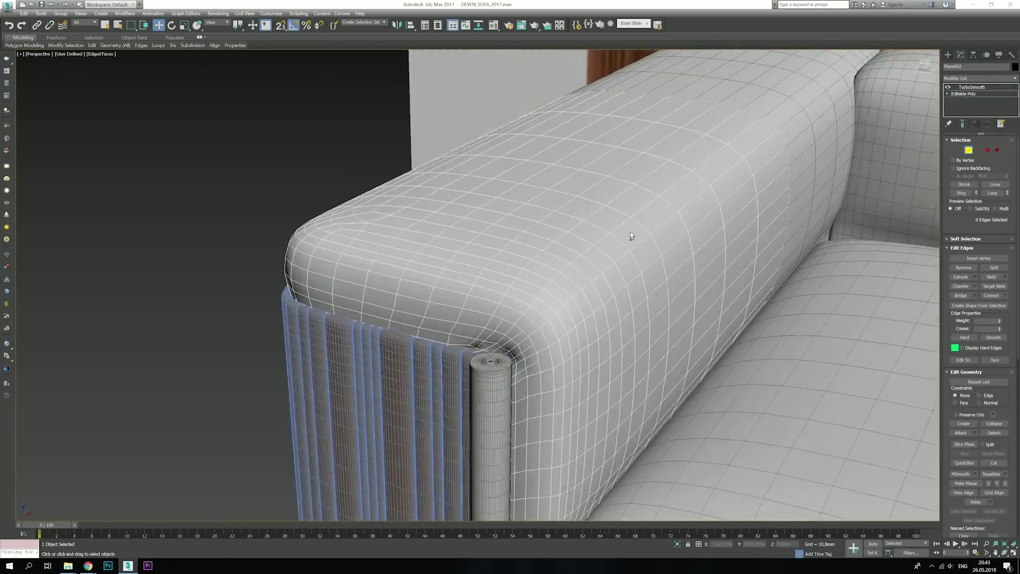
pyautogui.keyDown('alt'); pyautogui.moveTo(630, 231); pyautogui.dragTo(422, 327, button='middle'); pyautogui.keyUp('alt')
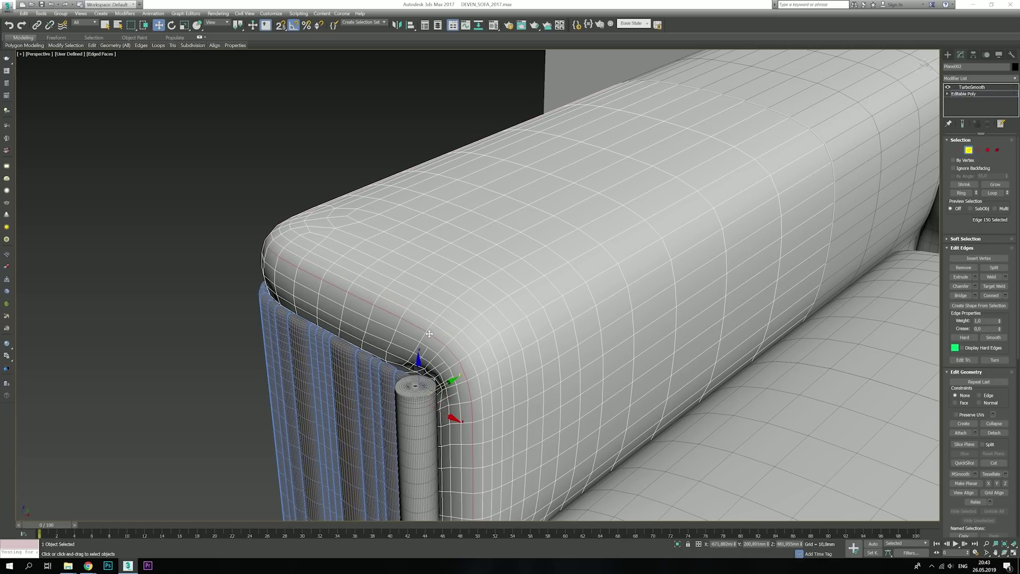
pyautogui.scroll(2, 422, 328)
pyautogui.click(975, 277)
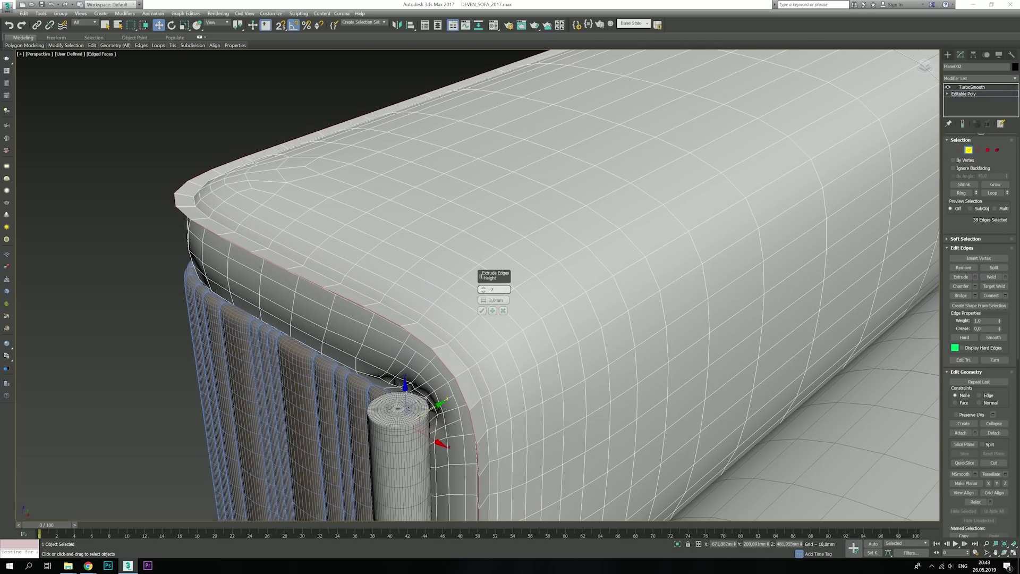
pyautogui.press('Tab')
pyautogui.write('0')
pyautogui.press('Return')
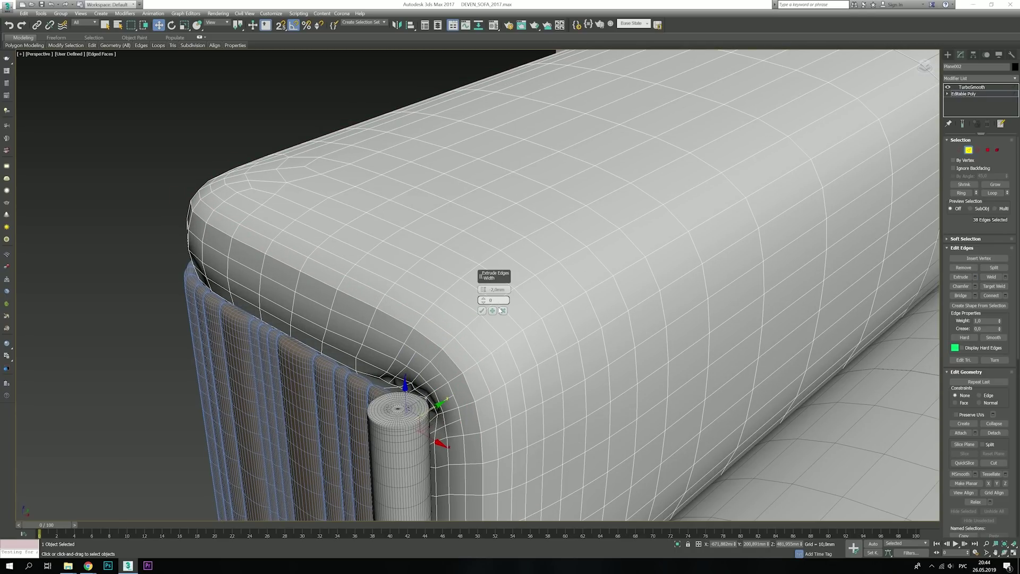
pyautogui.click(482, 311)
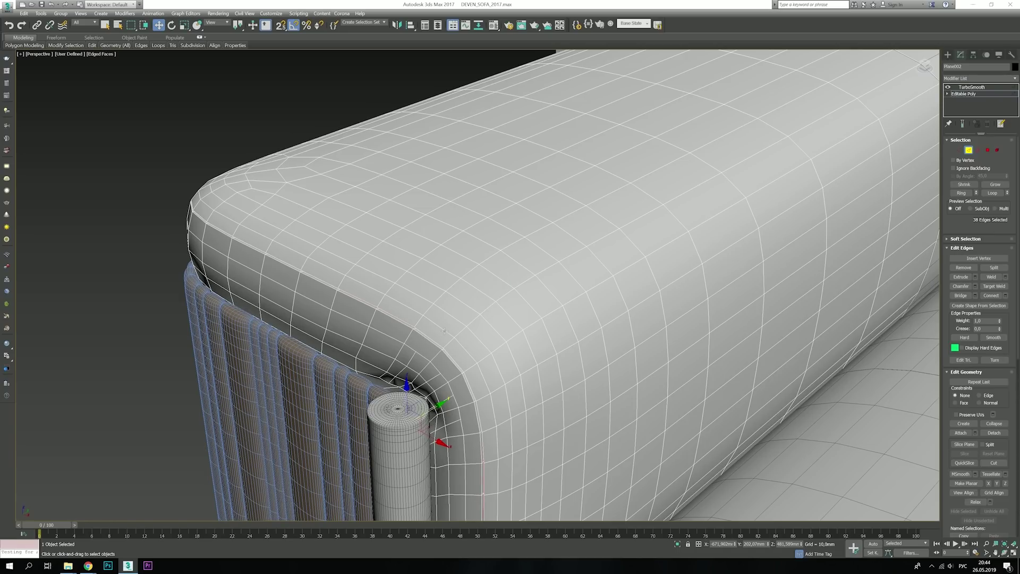
# - Redo the extrusion as a 1 mm wide, 1 mm deep groove and view it in Default Shading
pyautogui.click(974, 277)
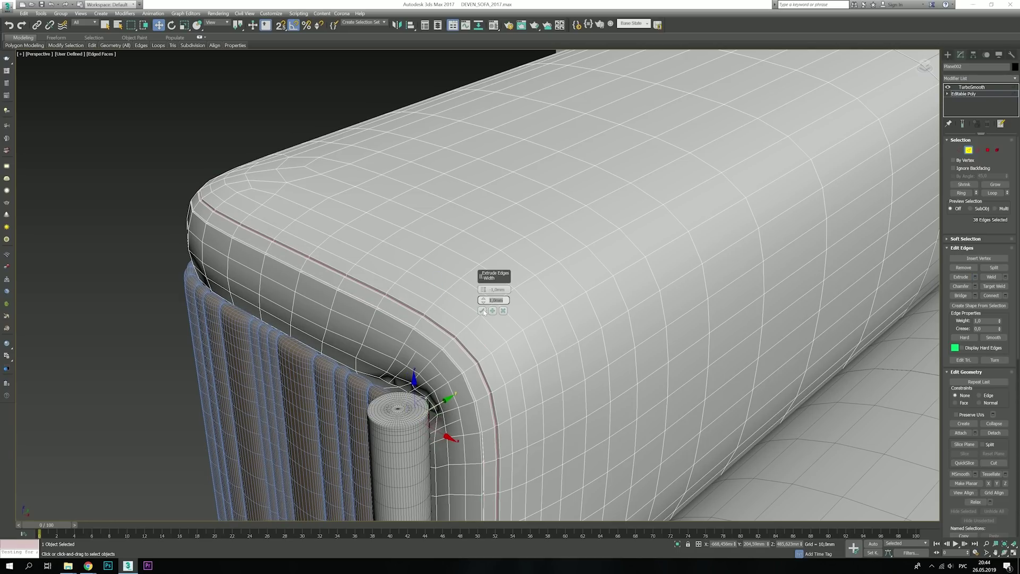
pyautogui.click(503, 311)
pyautogui.hotkey('ctrl', 'z')
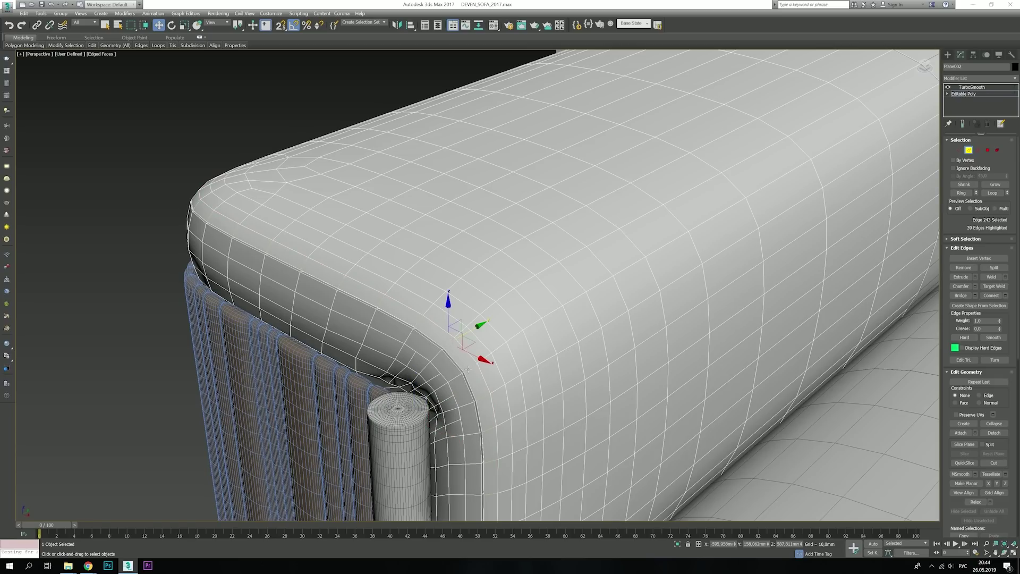
pyautogui.hotkey('ctrl', 'z')
pyautogui.click(975, 277)
pyautogui.click(481, 311)
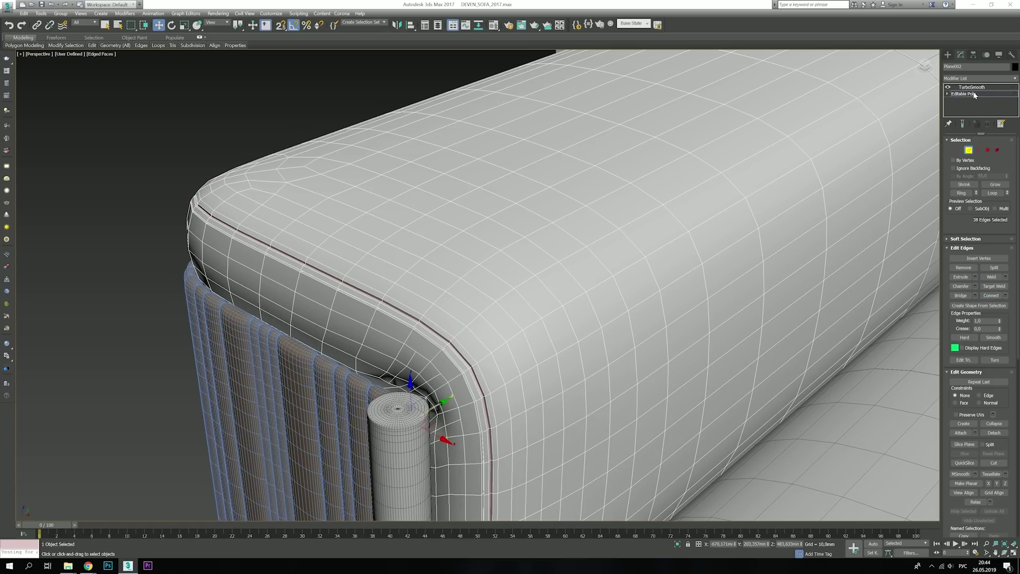
pyautogui.click(210, 146)
pyautogui.press('F4')
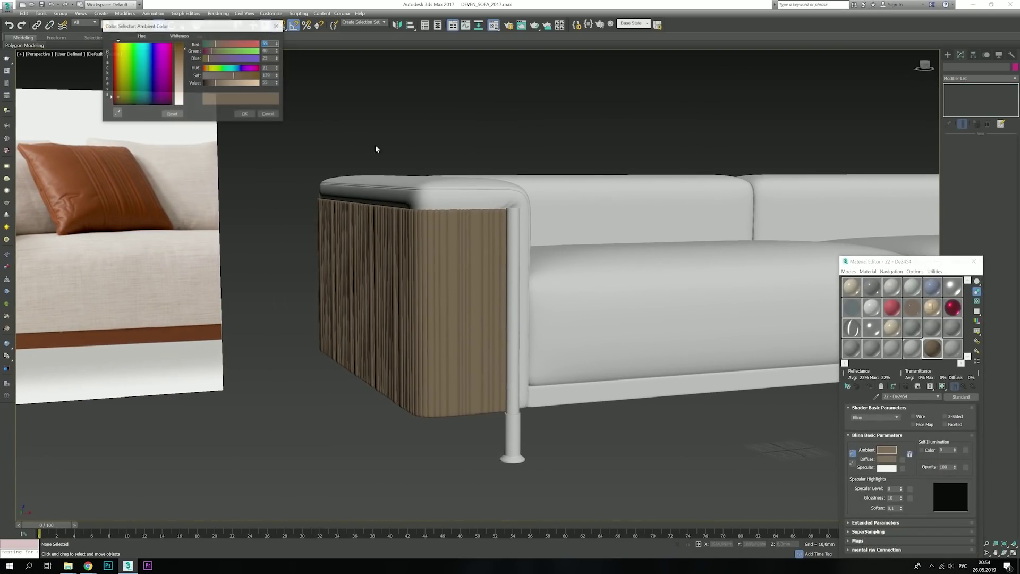
# - Raise the arm panel's Ambient colour saturation from 139 to 182 for a richer brown
pyautogui.moveTo(233, 76); pyautogui.dragTo(244, 79)
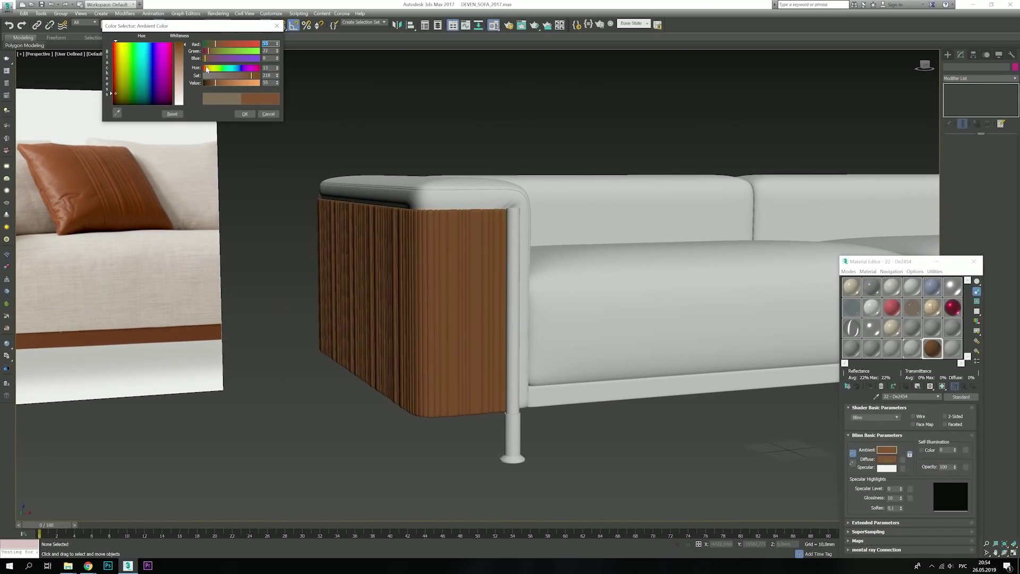
pyautogui.click(243, 114)
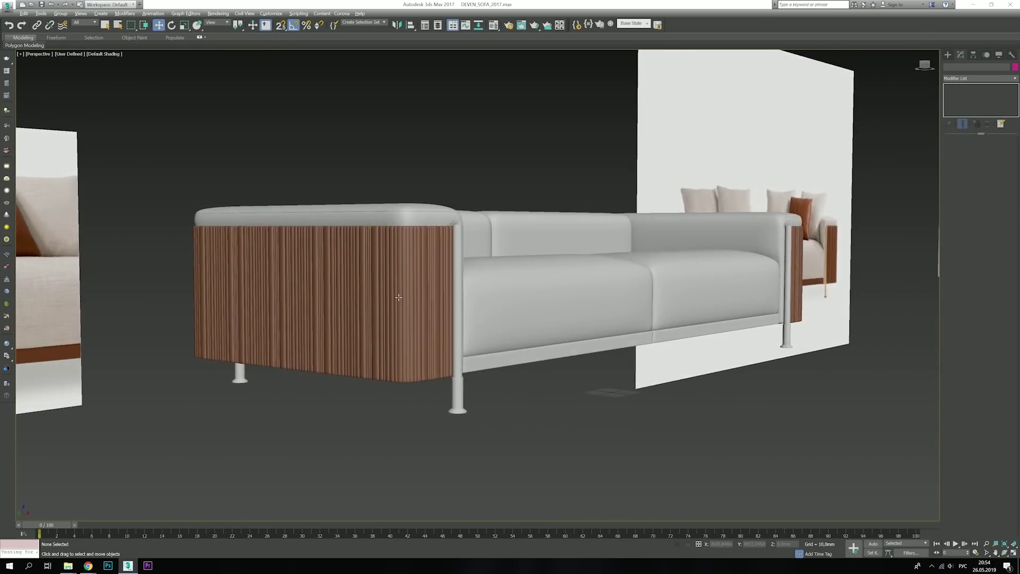
pyautogui.moveTo(276, 335)
pyautogui.keyDown('alt'); pyautogui.mouseDown(button='middle')
pyautogui.moveTo(169, 330)
pyautogui.moveTo(204, 335)
pyautogui.mouseUp(button='middle'); pyautogui.keyUp('alt')
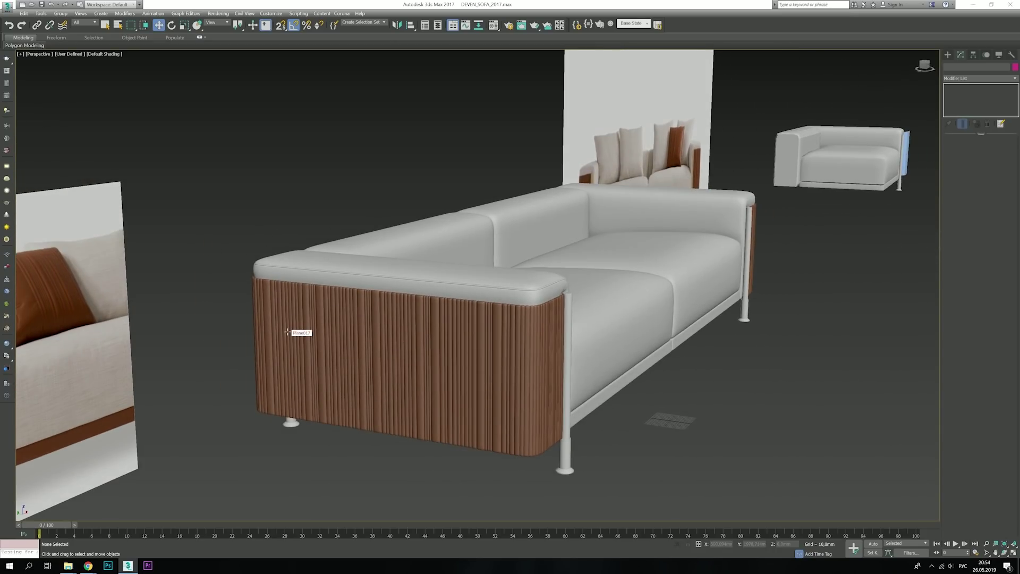
pyautogui.keyDown('alt'); pyautogui.moveTo(296, 334); pyautogui.dragTo(368, 319, button='middle'); pyautogui.keyUp('alt')
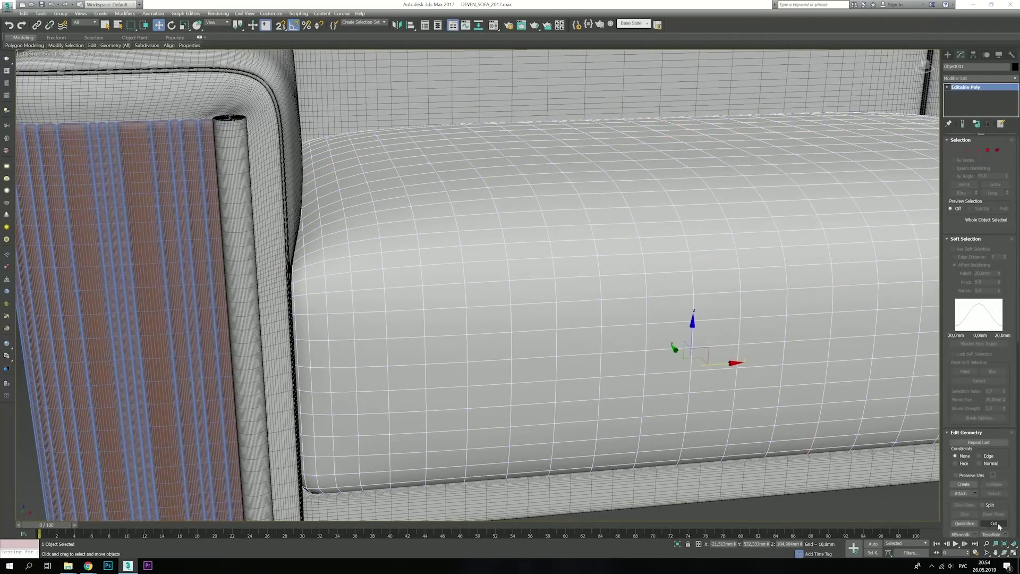
# - Draw a small box primitive beneath the sofa's seat cushion
pyautogui.keyDown('alt'); pyautogui.moveTo(372, 340); pyautogui.dragTo(320, 359, button='middle'); pyautogui.keyUp('alt')
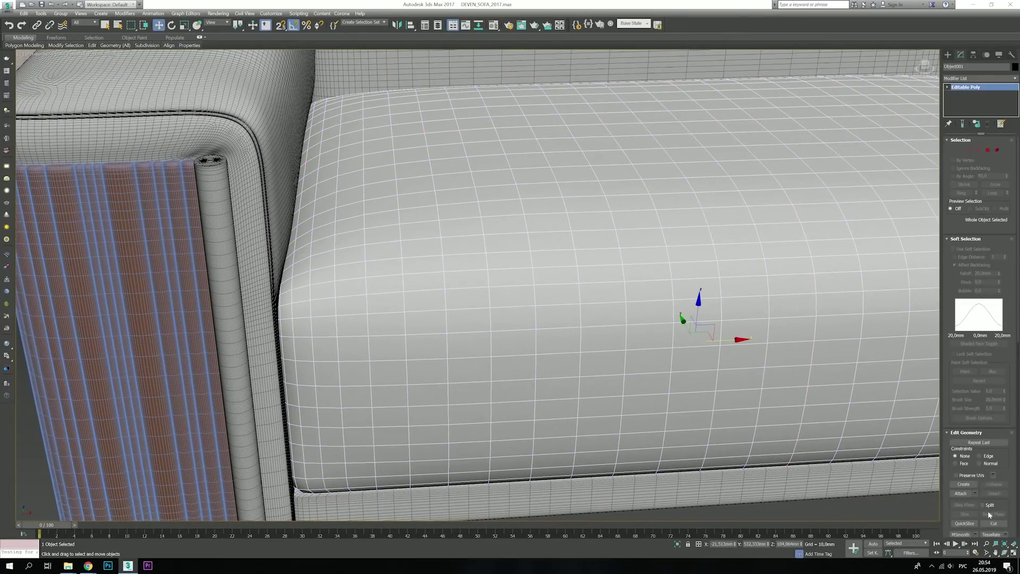
pyautogui.press('q')
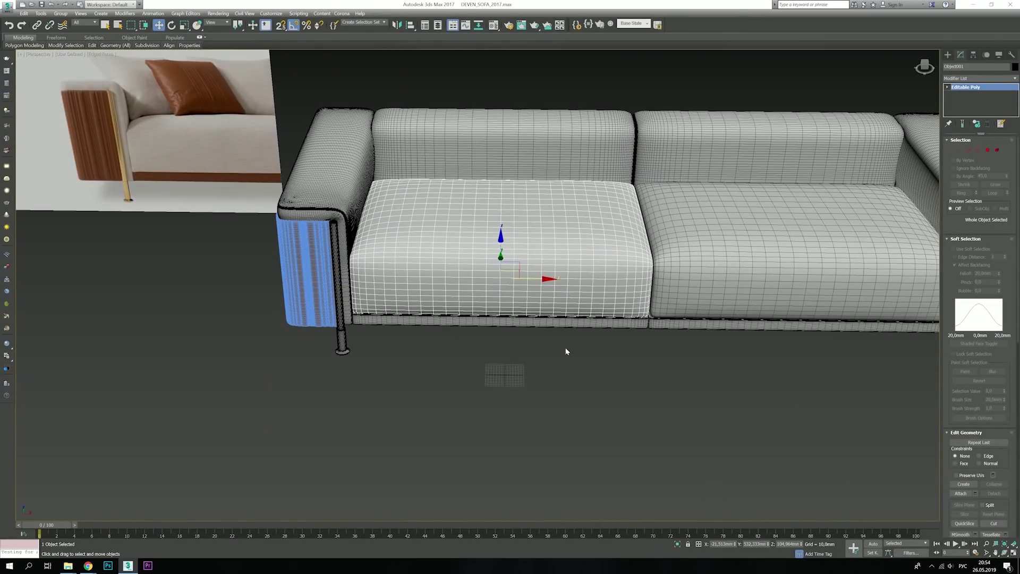
pyautogui.rightClick(451, 268)
pyautogui.click(519, 346)
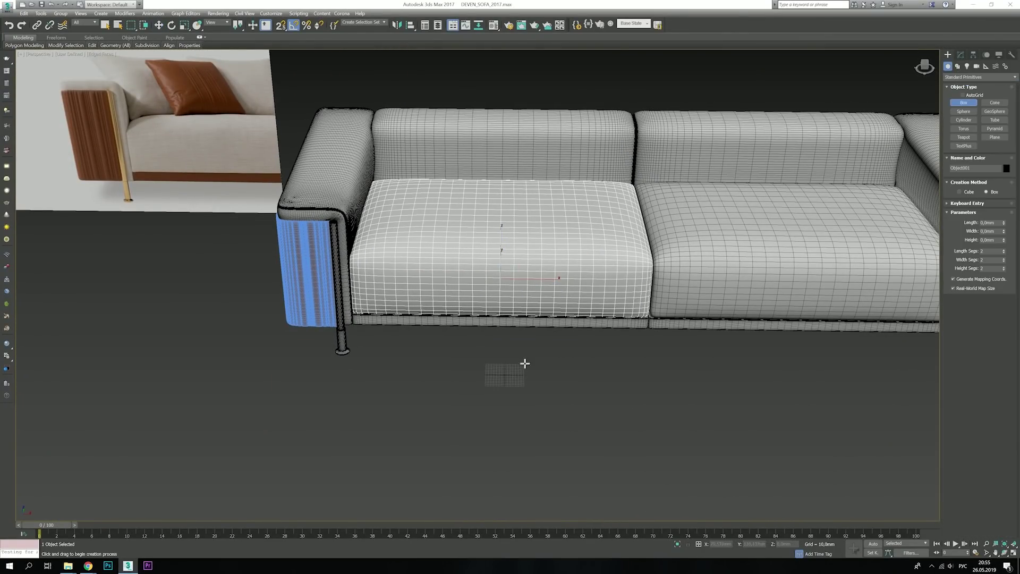
pyautogui.moveTo(524, 360); pyautogui.dragTo(392, 356)
# - Select the seat cushion Box002, then the new box under the sofa
pyautogui.rightClick(425, 353)
pyautogui.click(454, 424)
pyautogui.click(499, 255)
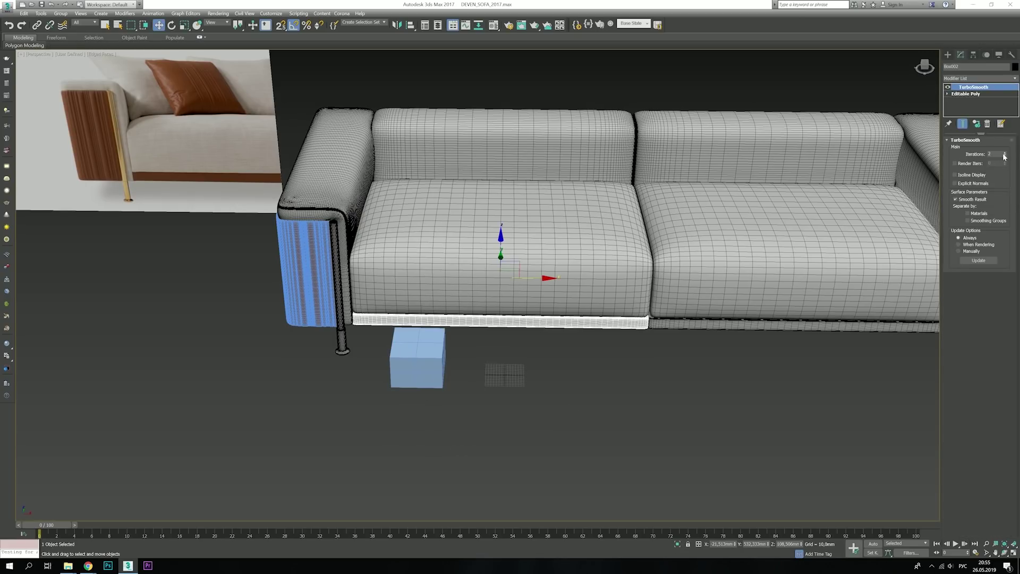
pyautogui.click(425, 353)
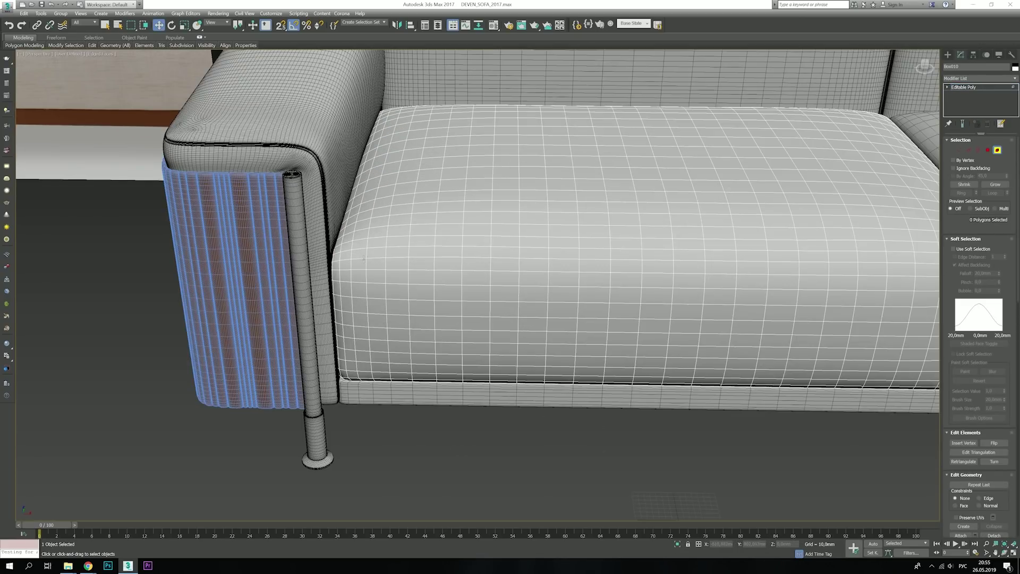
# - At vertex level, cut two vertical edges down the seat cushion's side corner
pyautogui.moveTo(363, 259); pyautogui.dragTo(473, 250, button='middle')
pyautogui.scroll(5, 581, 319)
pyautogui.press('1')
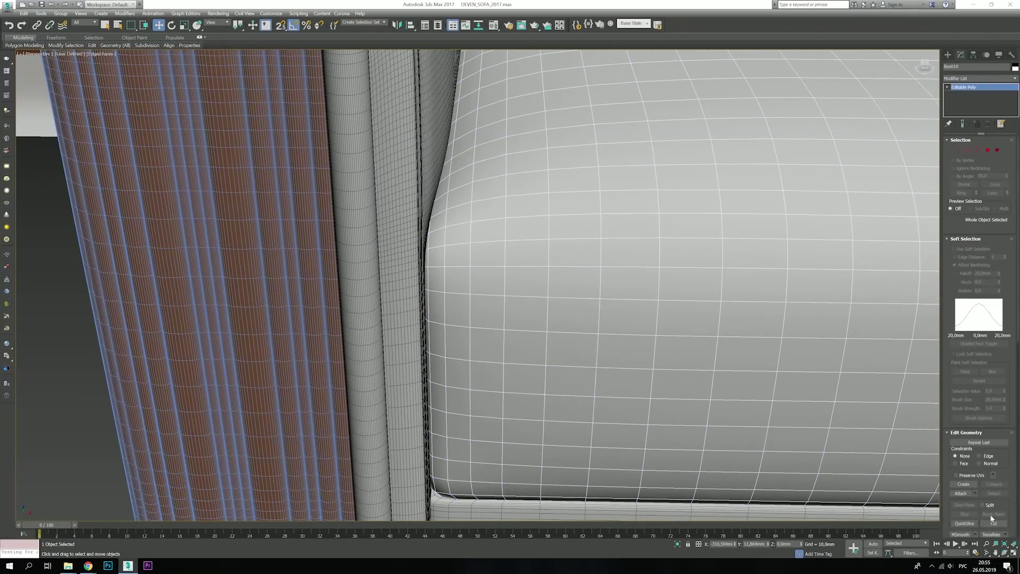
pyautogui.scroll(1, 504, 329)
pyautogui.moveTo(504, 329); pyautogui.dragTo(509, 331, button='middle')
pyautogui.moveTo(500, 382); pyautogui.dragTo(507, 169)
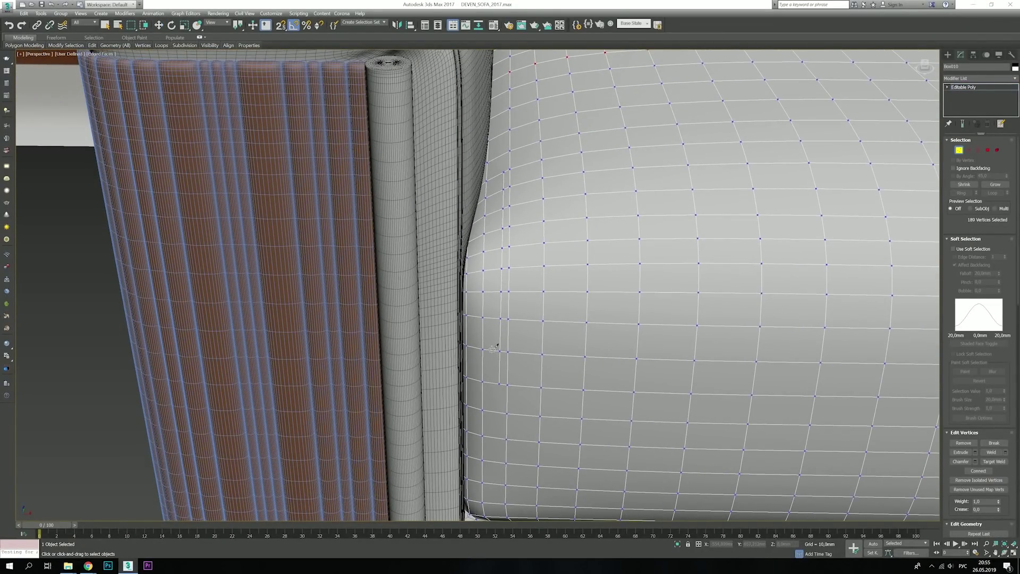
pyautogui.moveTo(494, 348); pyautogui.dragTo(499, 190)
pyautogui.moveTo(550, 281); pyautogui.dragTo(502, 281, button='middle')
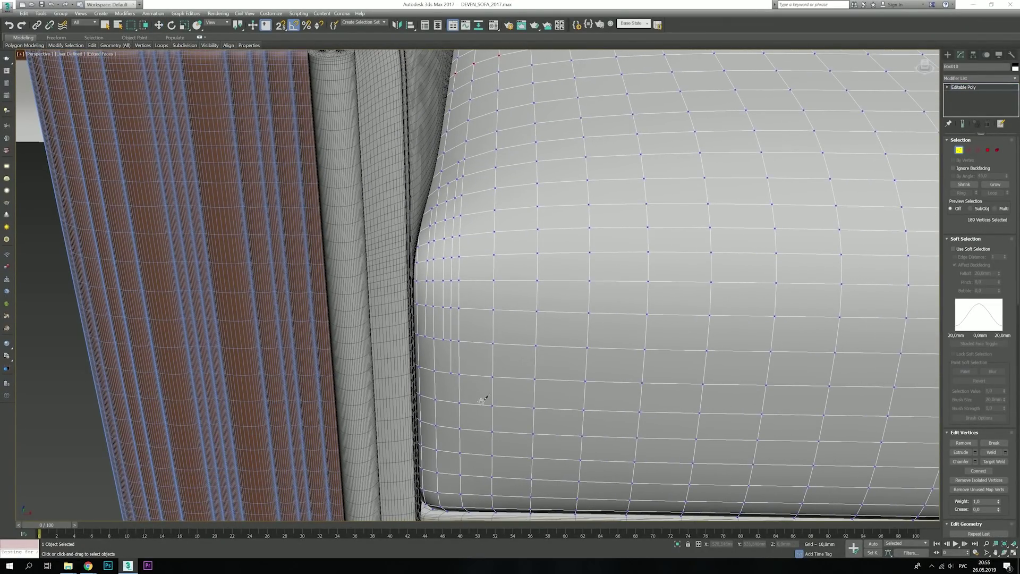
pyautogui.moveTo(484, 342); pyautogui.dragTo(488, 146)
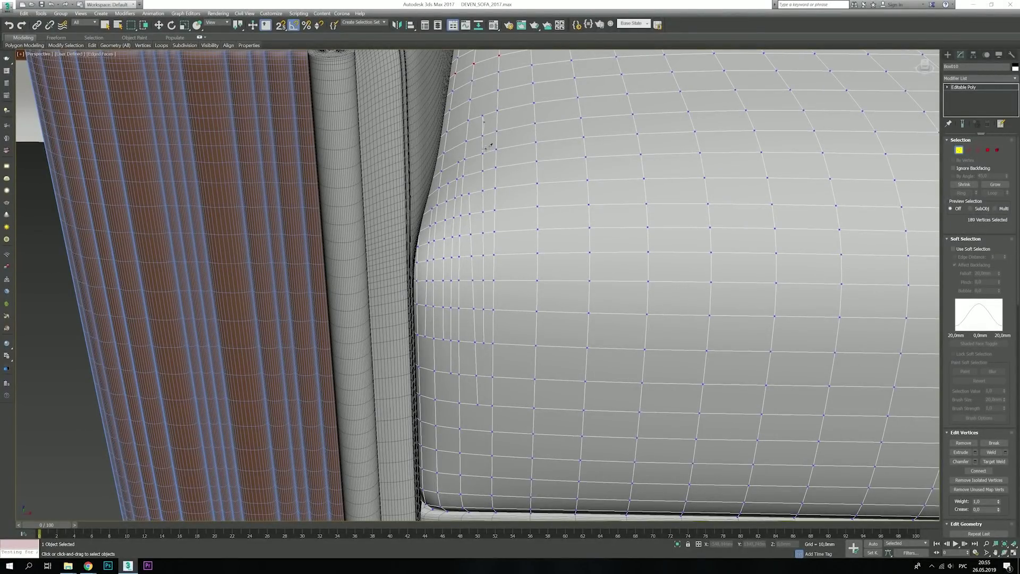
pyautogui.click(522, 378)
pyautogui.click(507, 406)
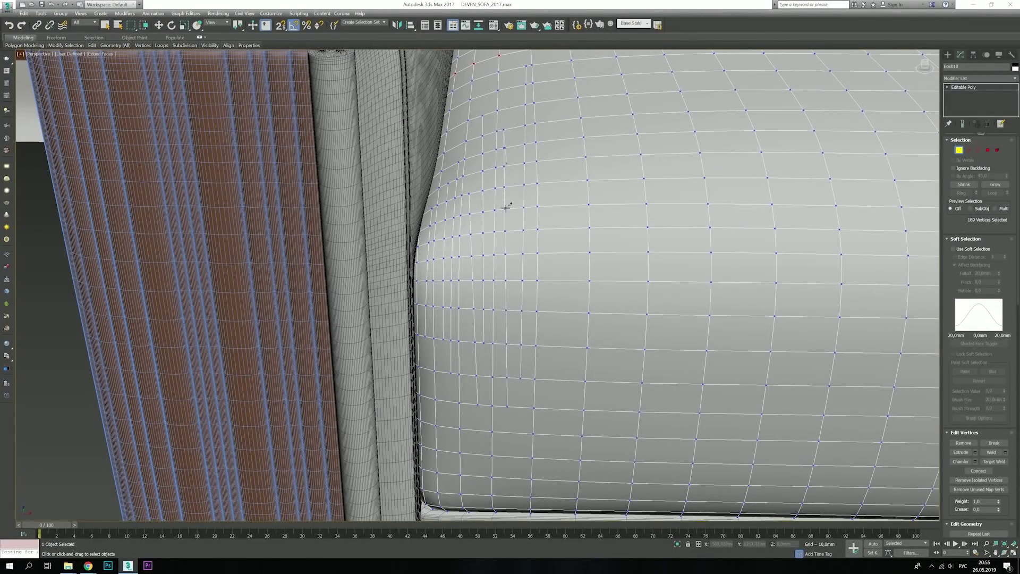
# - Cut a vertical edge line from the cushion base up over its top, then zoom out
pyautogui.keyDown('alt'); pyautogui.moveTo(510, 219); pyautogui.dragTo(486, 196, button='middle'); pyautogui.keyUp('alt')
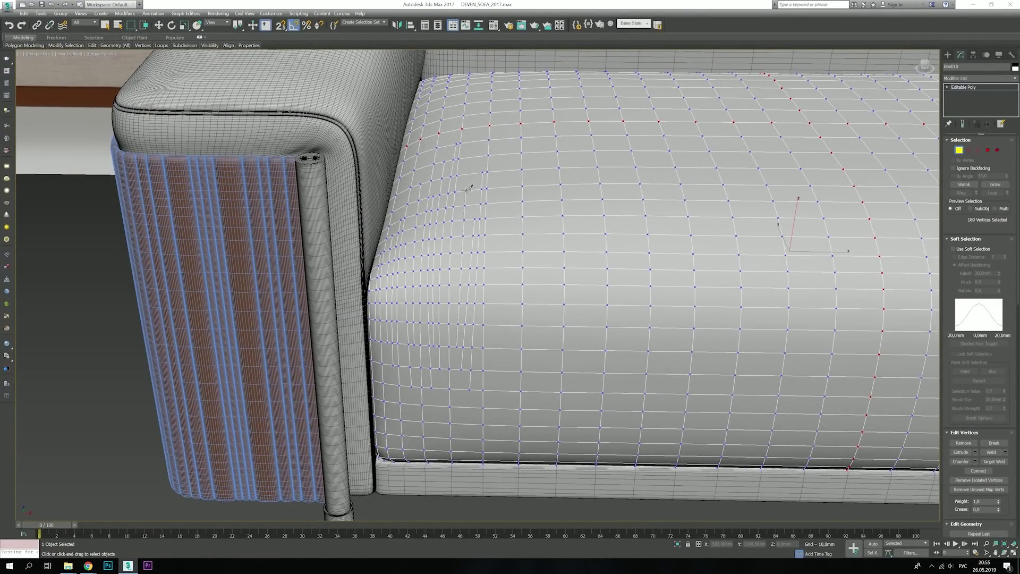
pyautogui.click(507, 406)
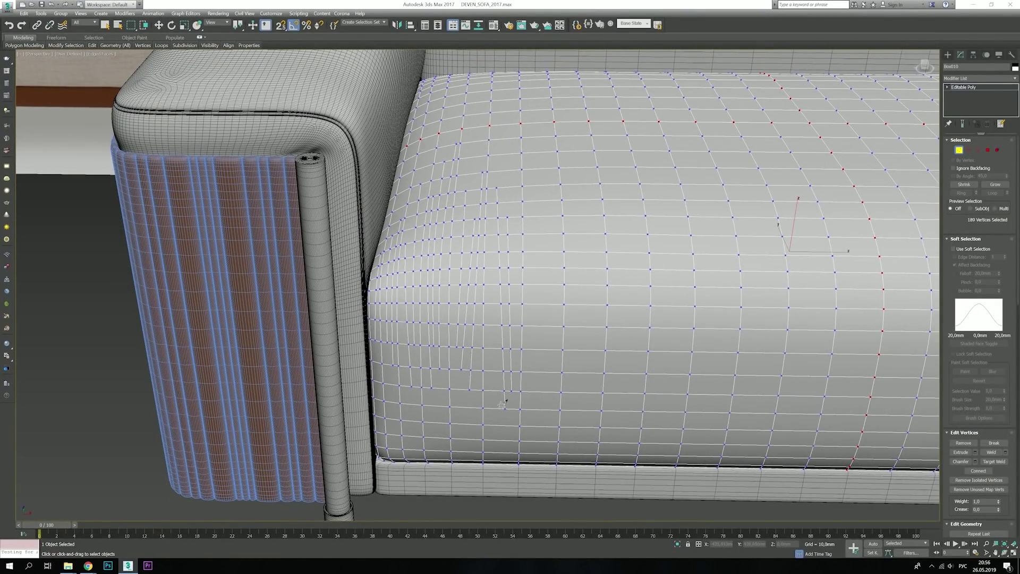
pyautogui.moveTo(491, 346); pyautogui.dragTo(468, 381, button='middle')
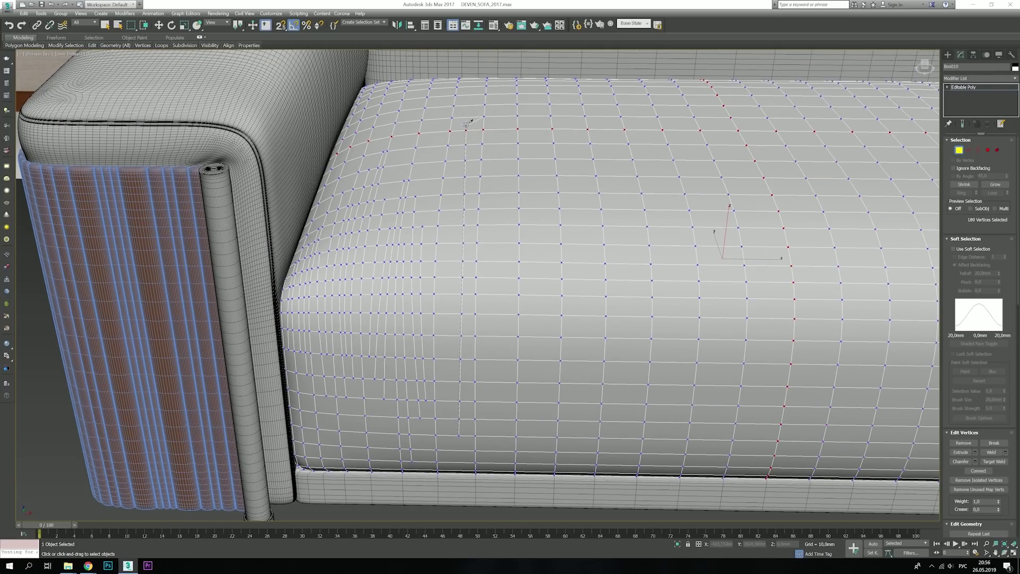
pyautogui.click(468, 381)
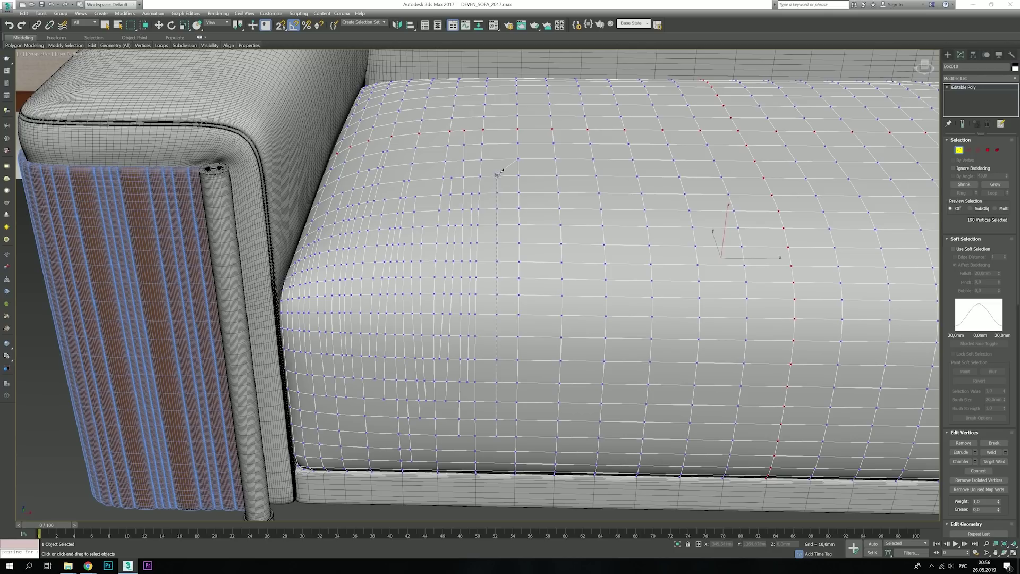
pyautogui.click(514, 229)
pyautogui.moveTo(509, 162); pyautogui.dragTo(443, 252, button='middle')
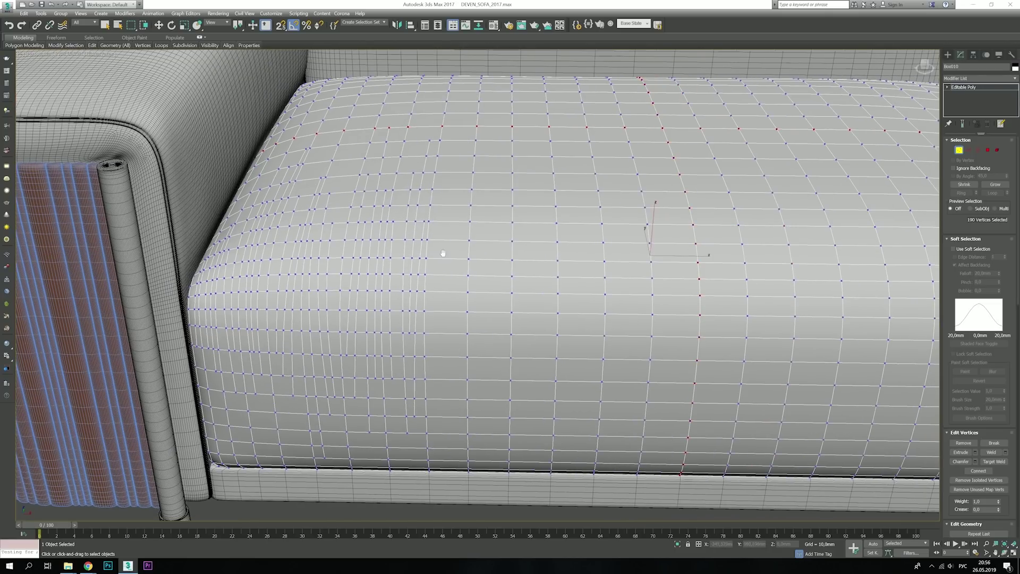
pyautogui.click(450, 417)
pyautogui.scroll(-5, 436, 255)
pyautogui.scroll(2, 419, 377)
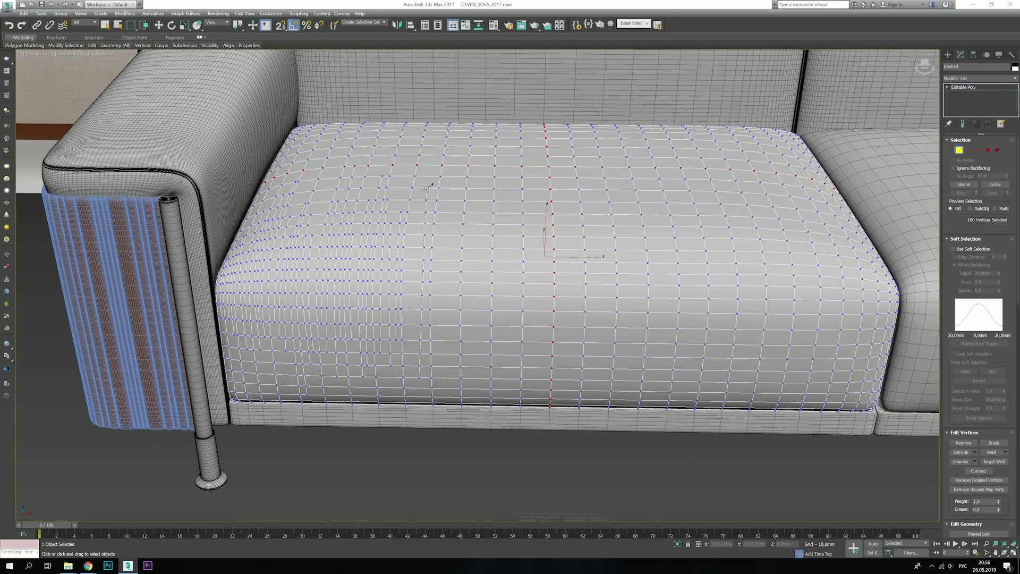
pyautogui.scroll(-5, 432, 184)
# - Delete the vertices right of the centre cut, leaving the half cushion
pyautogui.press('w')
pyautogui.keyDown('alt'); pyautogui.moveTo(468, 124); pyautogui.dragTo(531, 159, button='middle'); pyautogui.keyUp('alt')
pyautogui.scroll(3, 490, 370)
pyautogui.press('Delete')
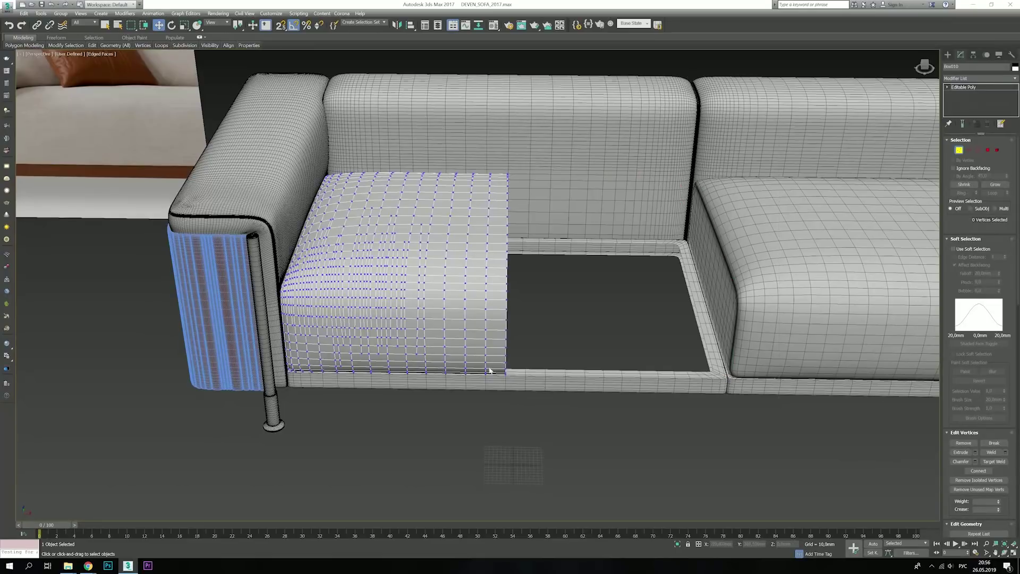
pyautogui.scroll(3, 371, 271)
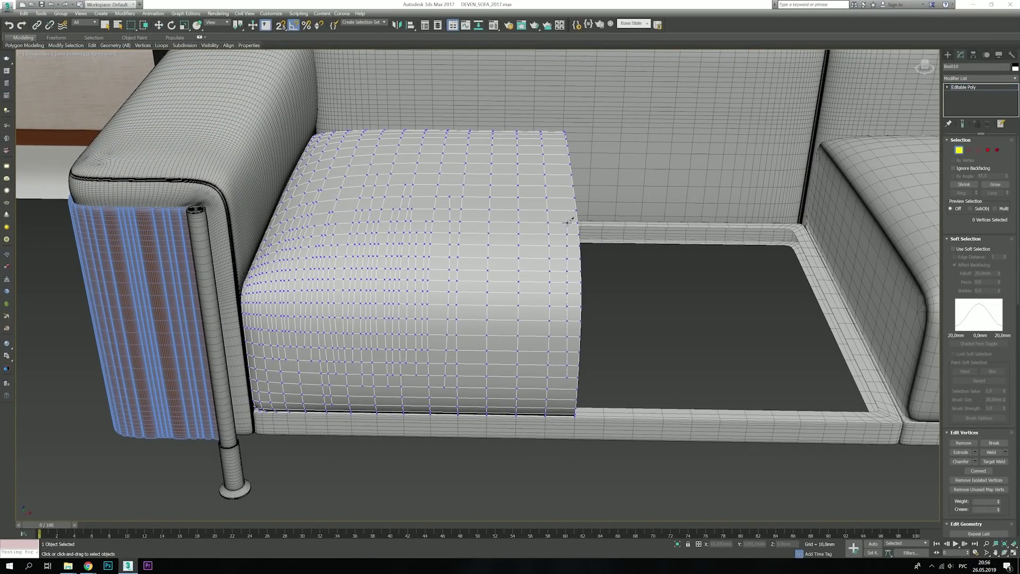
pyautogui.moveTo(570, 220); pyautogui.dragTo(508, 398, button='middle')
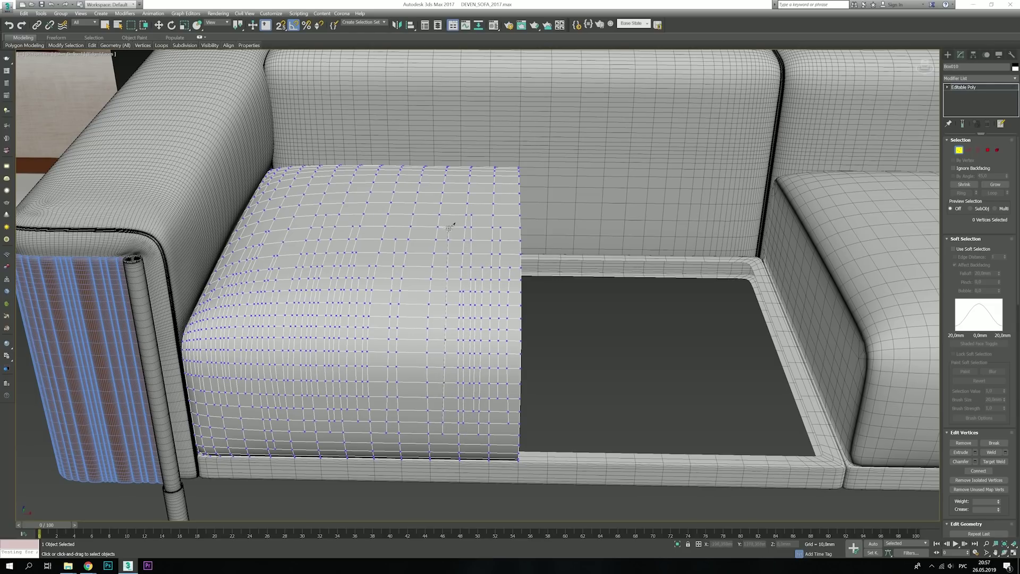
pyautogui.moveTo(451, 229); pyautogui.dragTo(510, 378, button='middle')
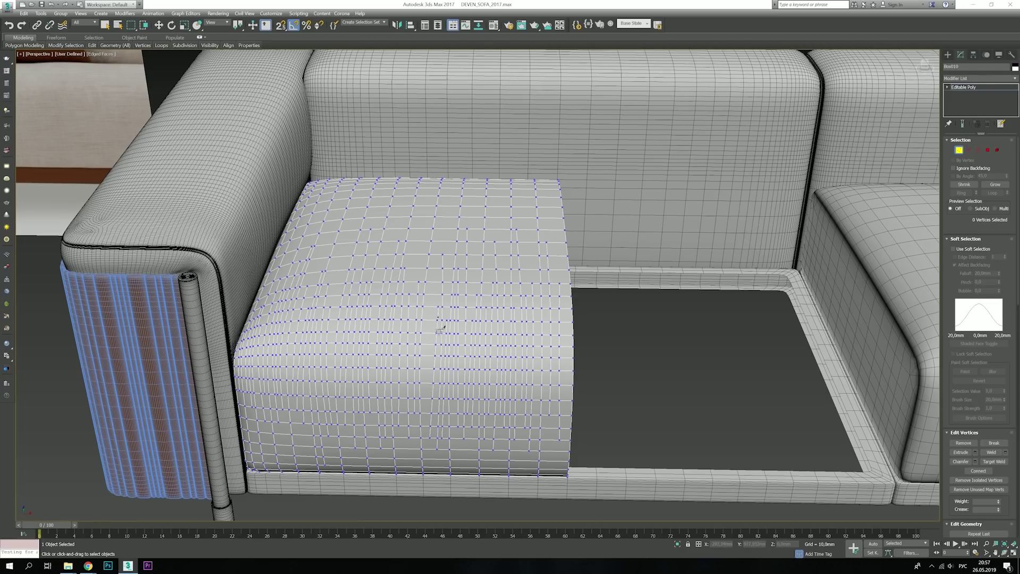
# - Isolate the half cushion with Alt+Q and return to vertex editing
pyautogui.click(428, 423)
pyautogui.hotkey('alt', 'q')
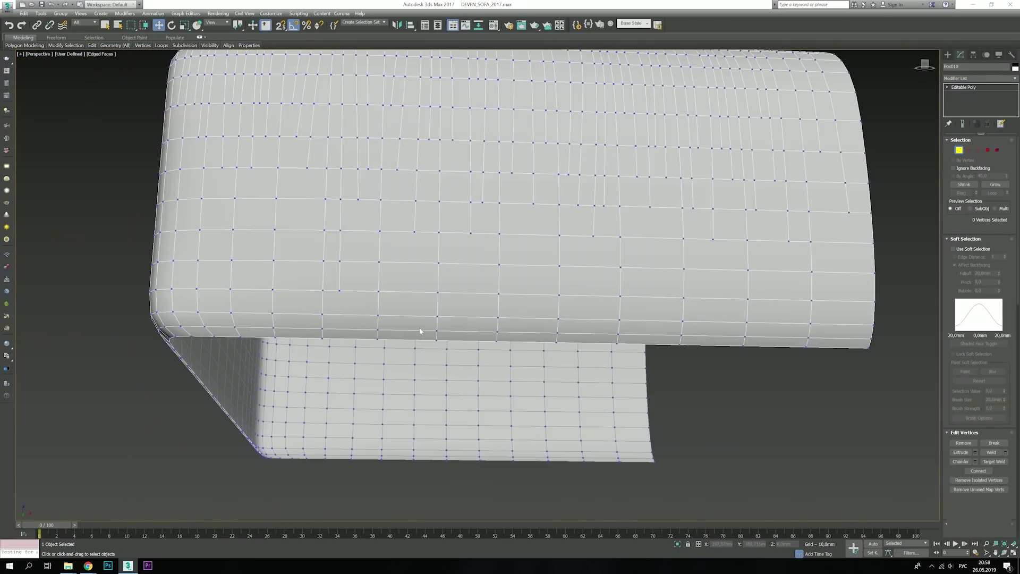
pyautogui.keyDown('alt'); pyautogui.moveTo(436, 315); pyautogui.dragTo(404, 358, button='middle'); pyautogui.keyUp('alt')
pyautogui.scroll(3, 404, 358)
pyautogui.press('1')
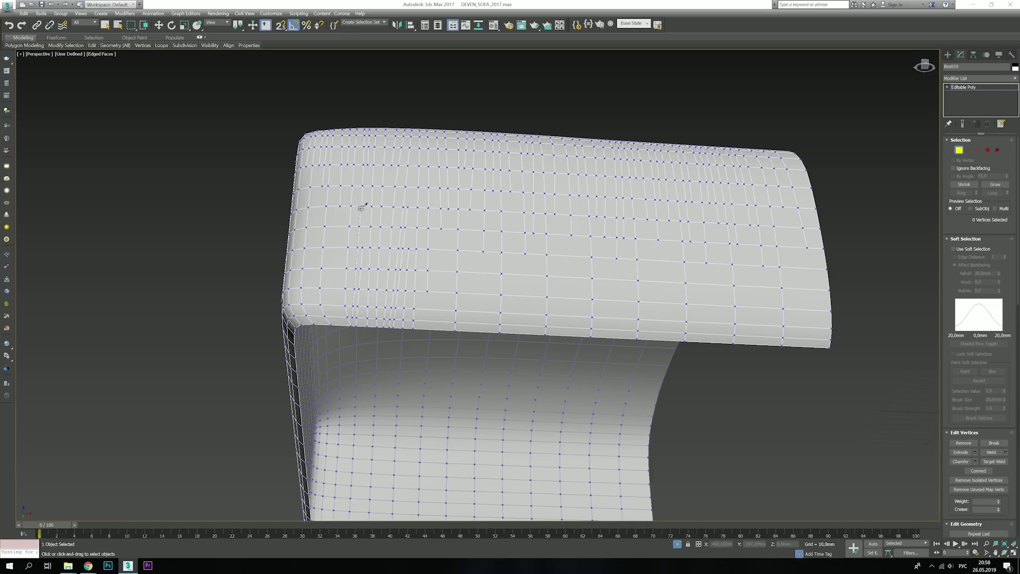
pyautogui.scroll(3, 350, 319)
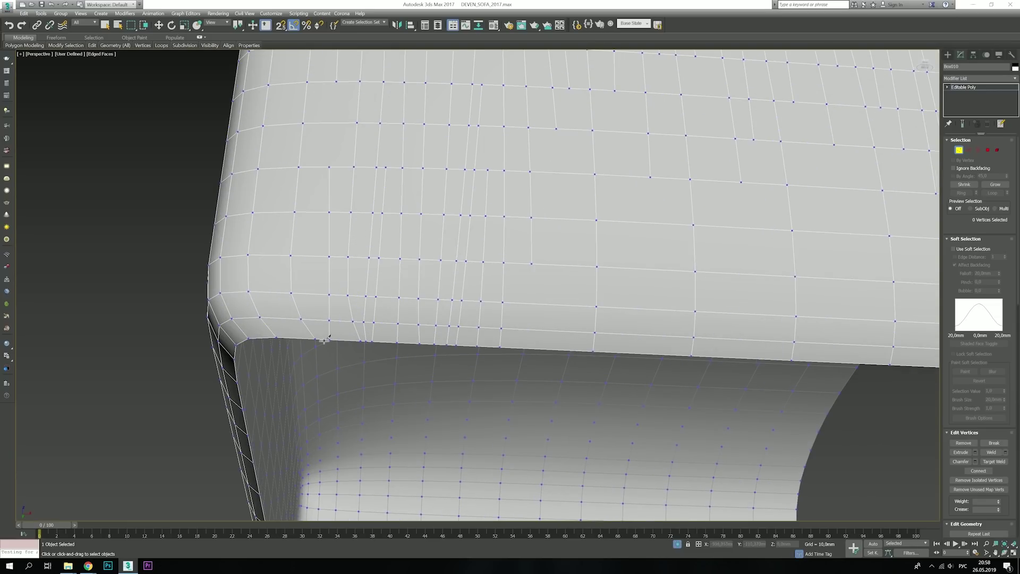
pyautogui.scroll(-3, 325, 339)
# - Make several vertical cuts upward from the cushion's lower edge toward its rounded left end
pyautogui.click(380, 364)
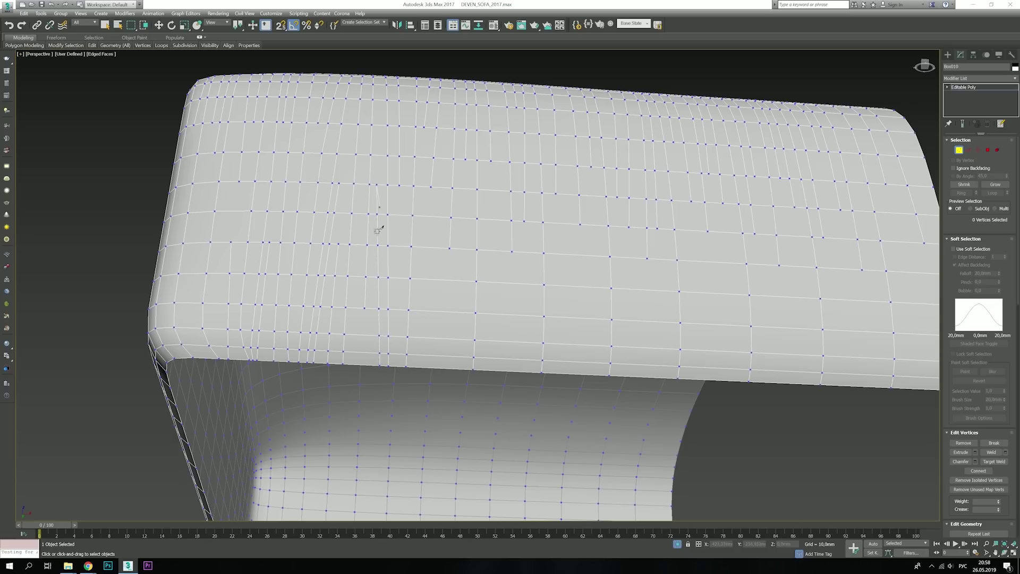
pyautogui.scroll(-2, 378, 315)
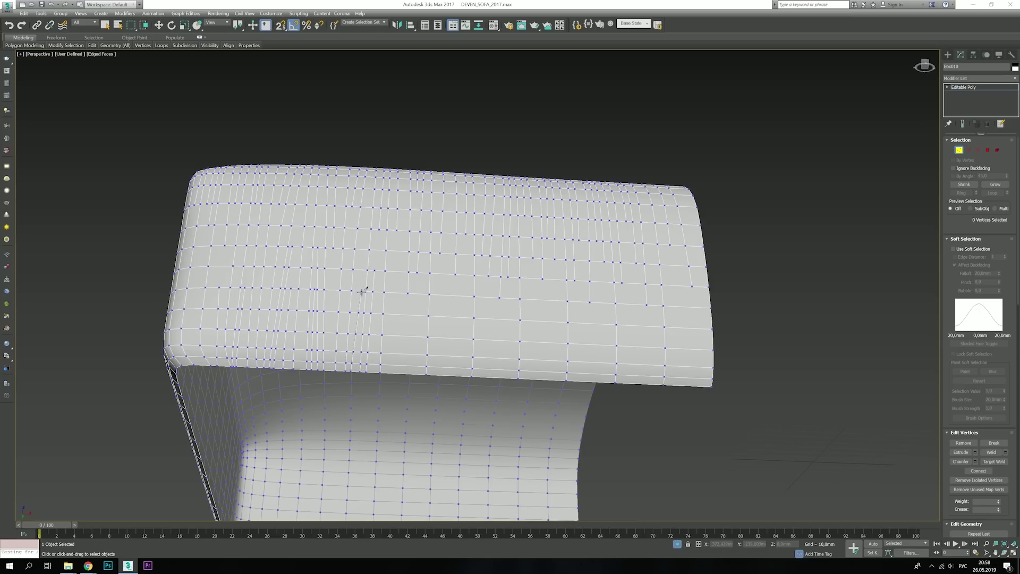
pyautogui.click(392, 373)
pyautogui.moveTo(461, 309); pyautogui.dragTo(392, 352, button='middle')
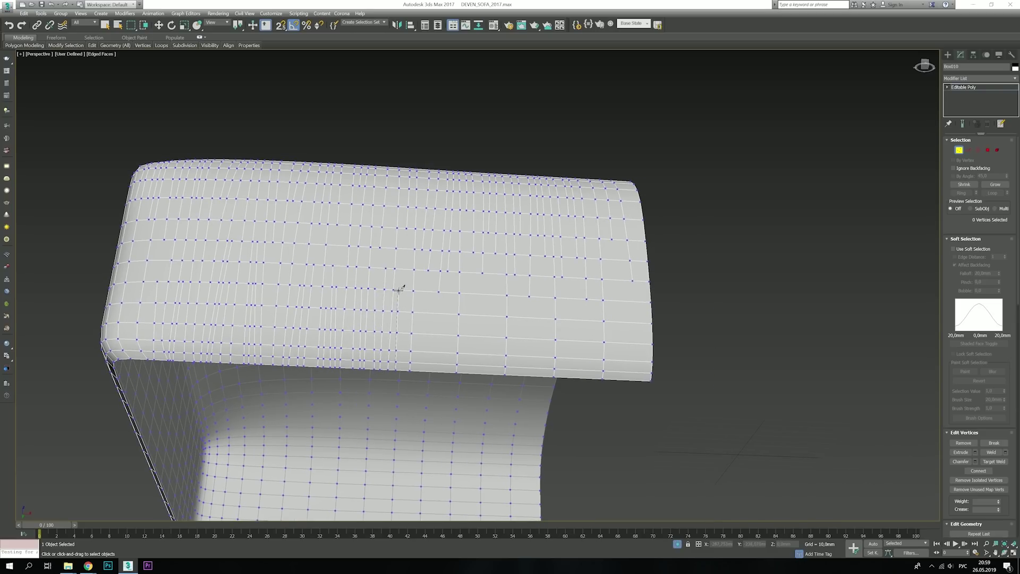
pyautogui.click(430, 371)
pyautogui.moveTo(434, 289); pyautogui.dragTo(398, 344, button='middle')
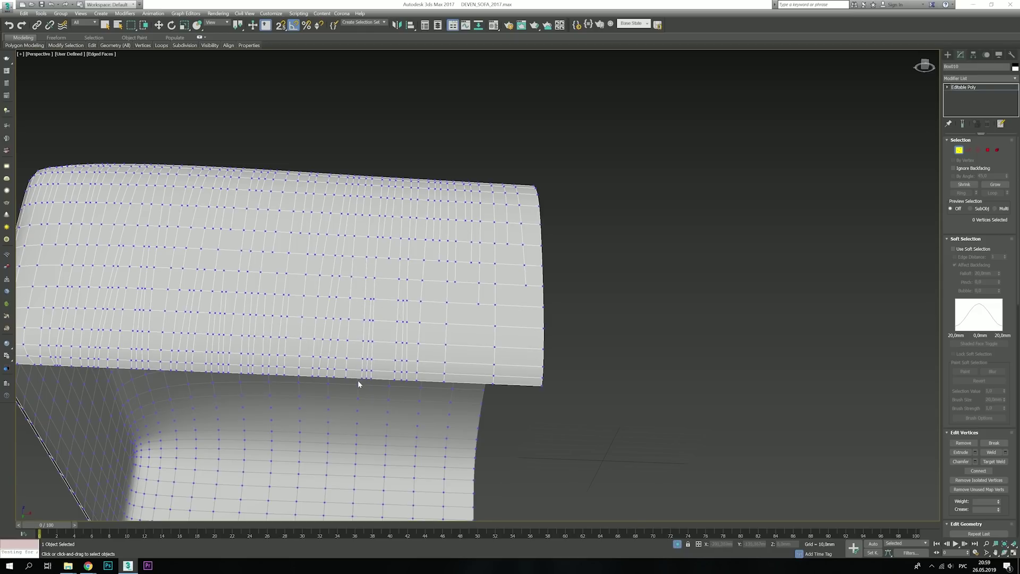
pyautogui.moveTo(428, 307); pyautogui.dragTo(395, 376, button='middle')
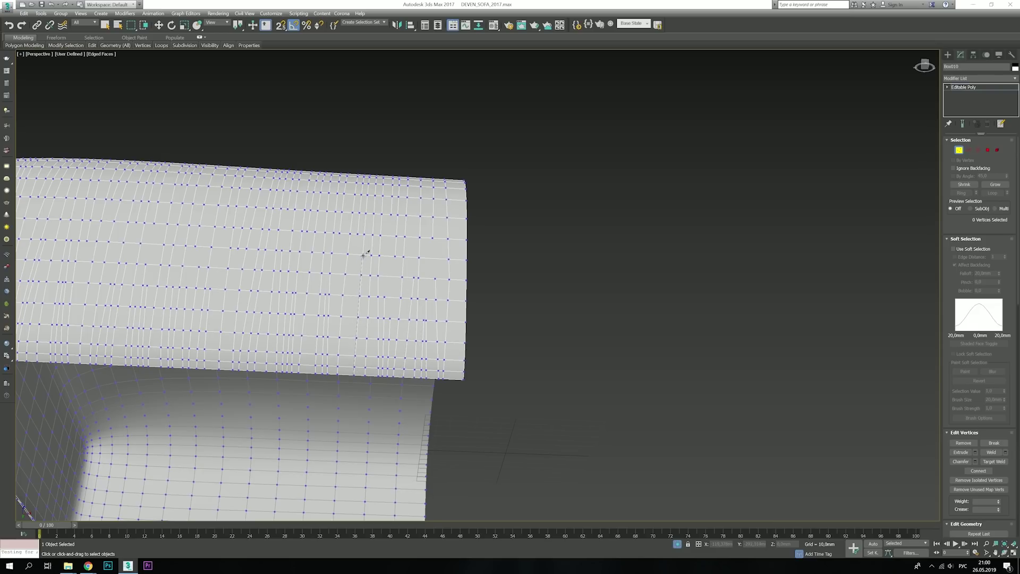
pyautogui.keyDown('alt'); pyautogui.moveTo(454, 299); pyautogui.dragTo(345, 371, button='middle'); pyautogui.keyUp('alt')
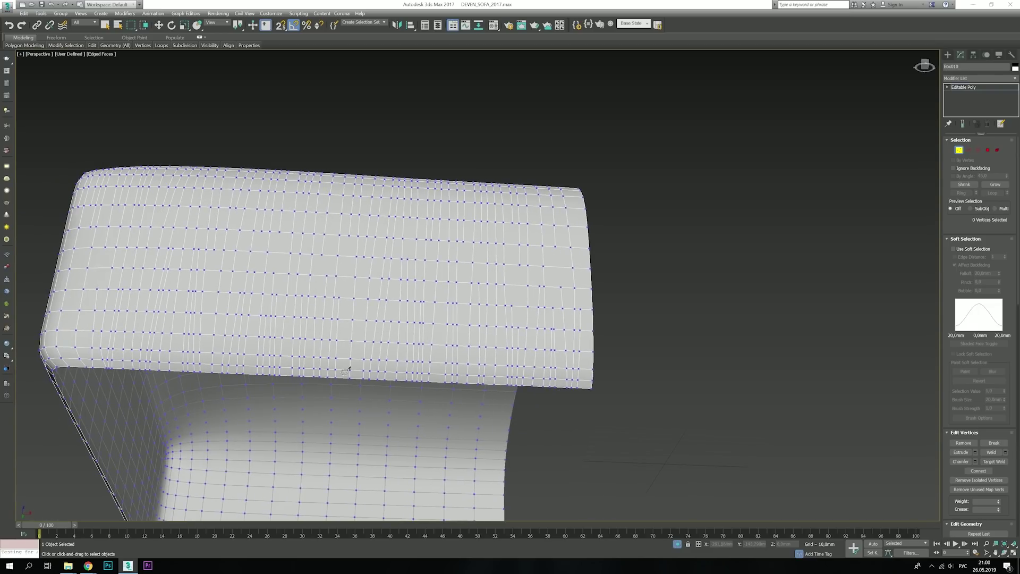
pyautogui.scroll(-5, 313, 294)
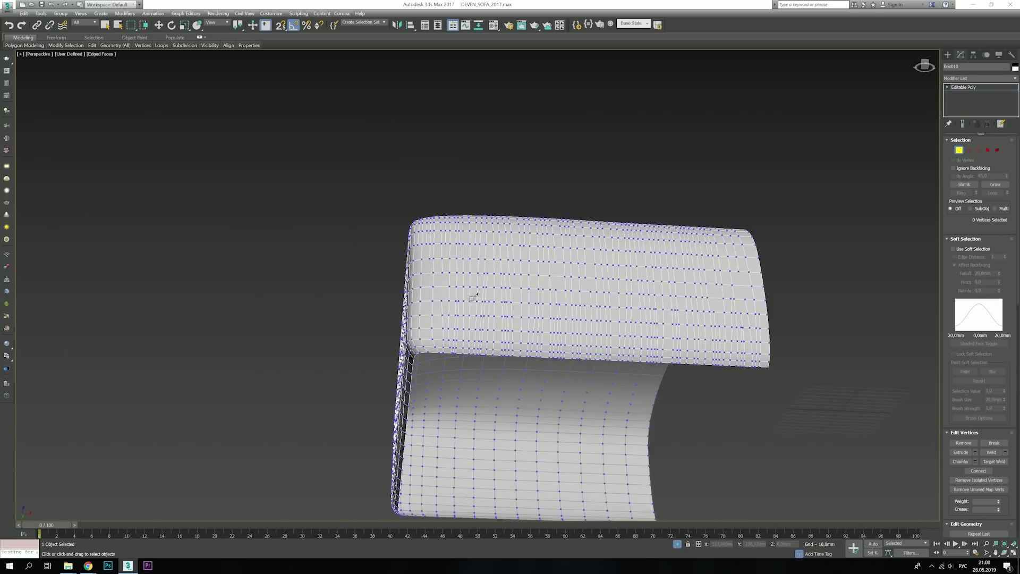
pyautogui.keyDown('alt'); pyautogui.moveTo(364, 336); pyautogui.dragTo(539, 303, button='middle'); pyautogui.keyUp('alt')
# - Exit isolation and start dragging a cushion copy, then cancel it
pyautogui.press('w')
pyautogui.hotkey('alt', 'q')
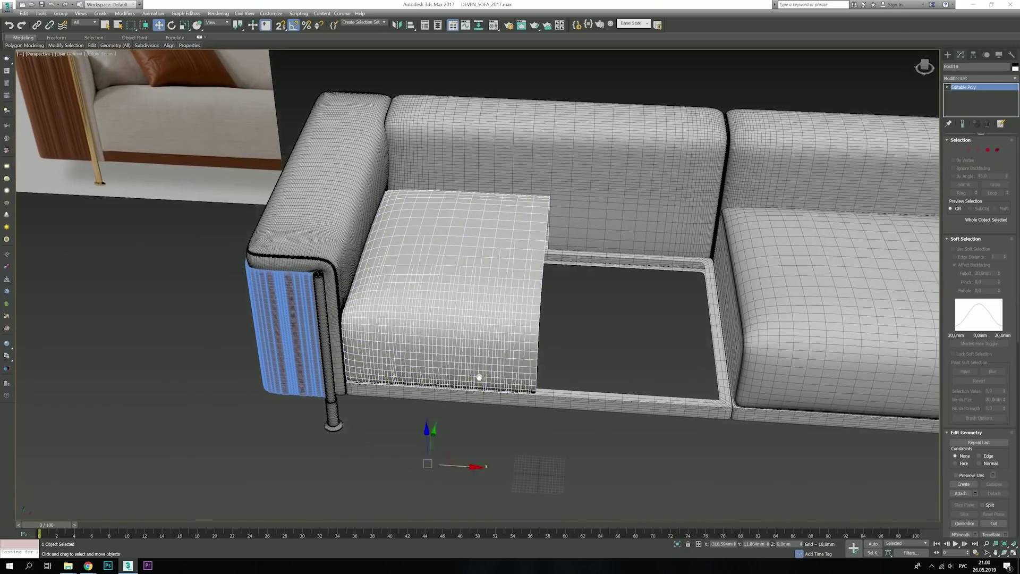
pyautogui.keyDown('shift'); pyautogui.moveTo(468, 445); pyautogui.dragTo(645, 453); pyautogui.keyUp('shift')
pyautogui.press('Escape')
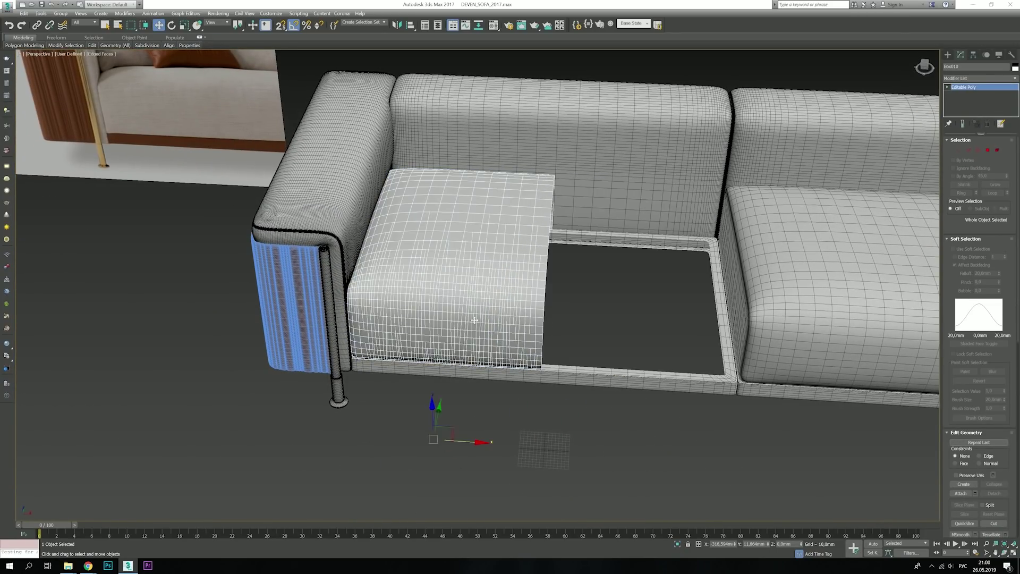
# - Re-isolate the cushion and try a first extrude of its top seam edges with height 1
pyautogui.hotkey('alt', 'q')
pyautogui.press('2')
pyautogui.scroll(2, 588, 374)
pyautogui.click(975, 471)
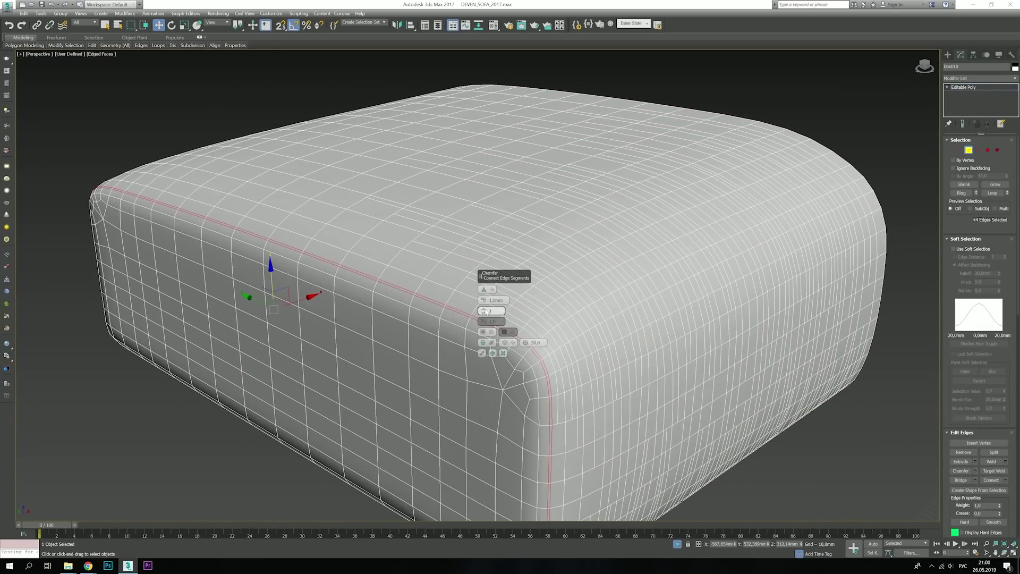
pyautogui.click(482, 352)
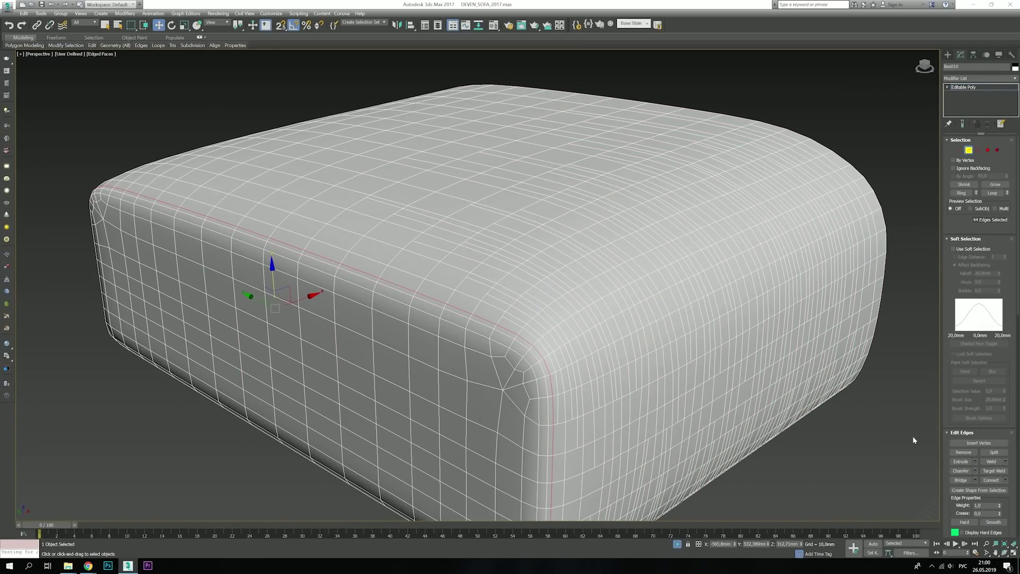
pyautogui.hotkey('shift', 'e')
pyautogui.write('-1,0mm')
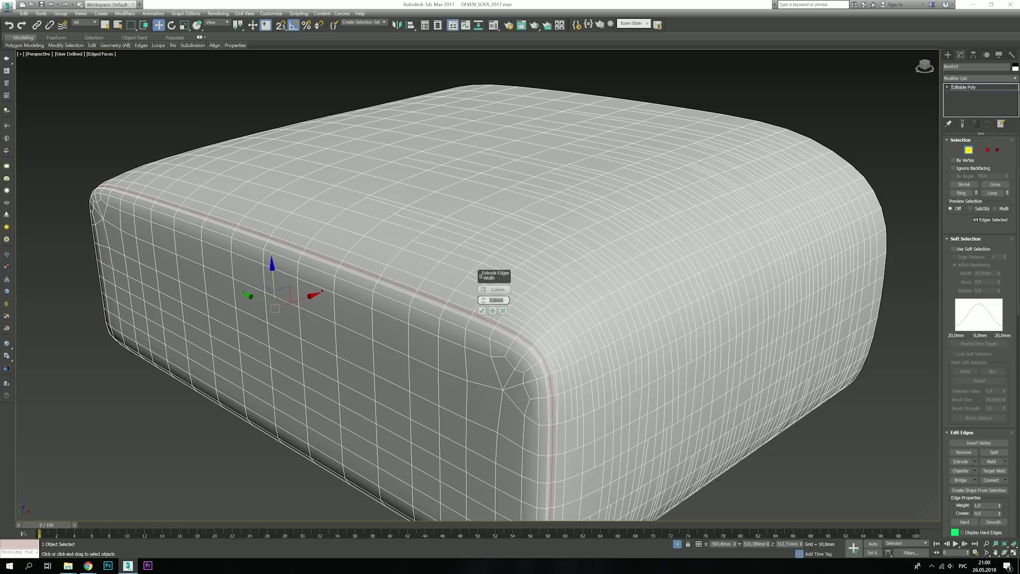
pyautogui.click(482, 310)
pyautogui.scroll(3, 510, 345)
# - Extrude the seam edges with Height -2,0mm and Width 0,5mm
pyautogui.click(976, 461)
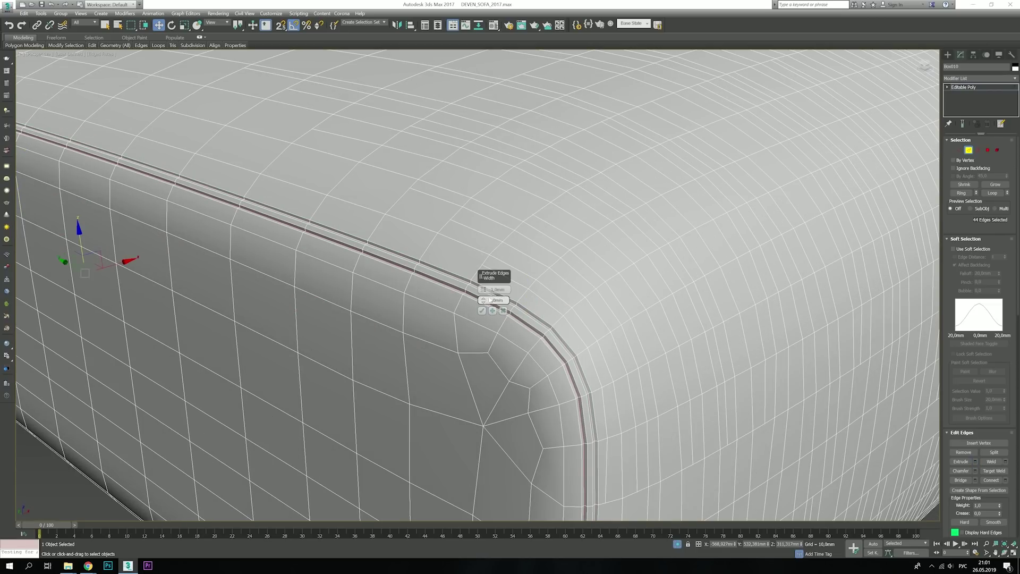
pyautogui.write('2')
pyautogui.press('Tab')
pyautogui.write('0,5')
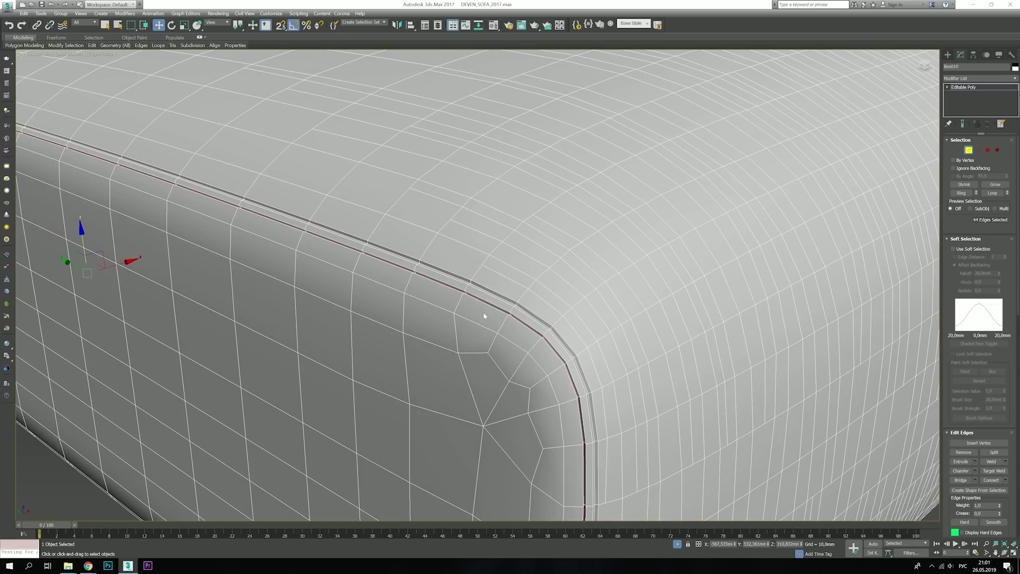
pyautogui.scroll(-10, 484, 315)
pyautogui.keyDown('alt'); pyautogui.moveTo(531, 318); pyautogui.dragTo(639, 314, button='middle'); pyautogui.keyUp('alt')
# - Clone the half cushion and slide the copy to the right
pyautogui.click(677, 543)
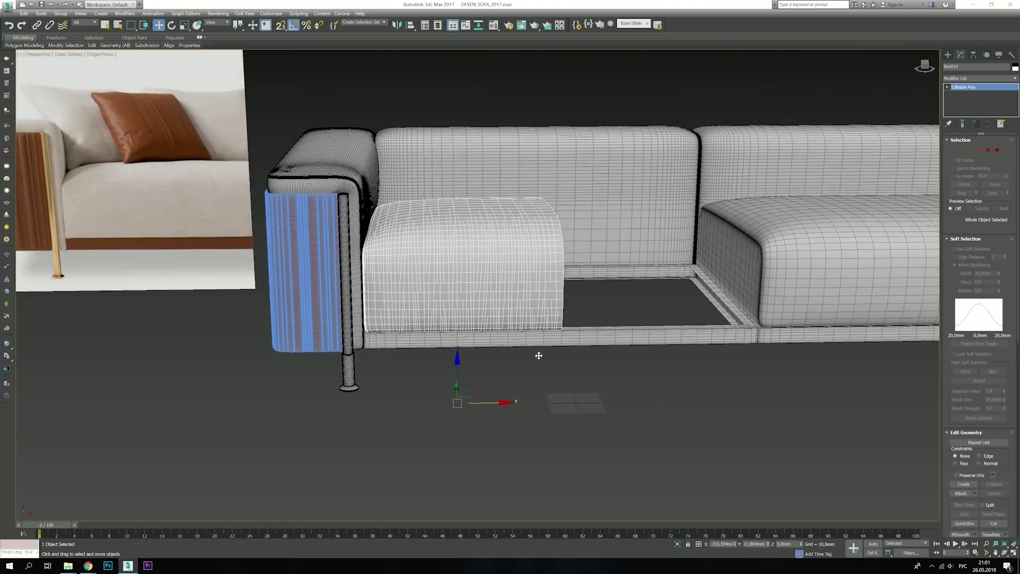
pyautogui.press('2')
pyautogui.scroll(2, 538, 356)
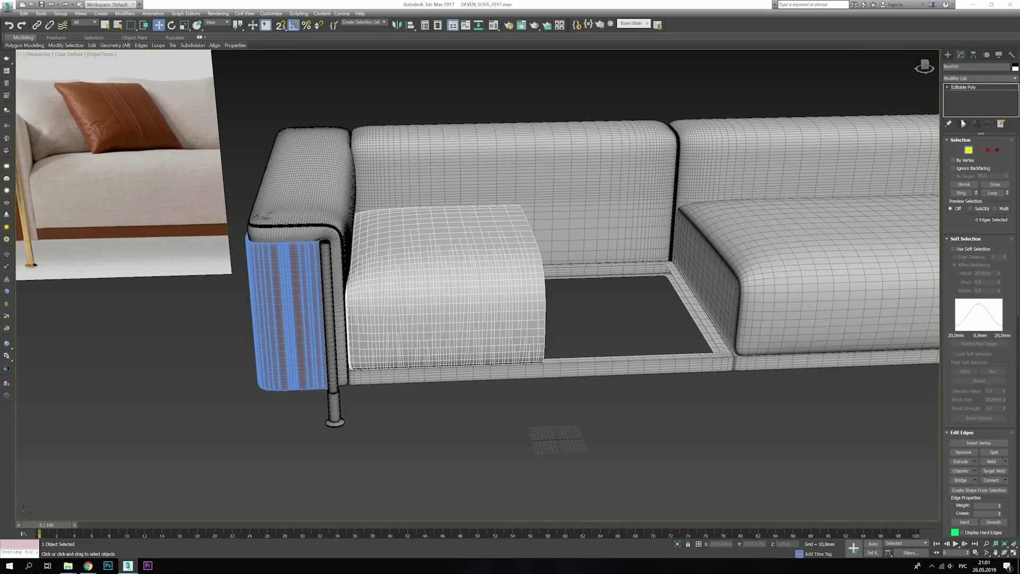
pyautogui.press('2')
pyautogui.keyDown('shift'); pyautogui.moveTo(467, 439); pyautogui.dragTo(664, 433); pyautogui.keyUp('shift')
pyautogui.click(515, 316)
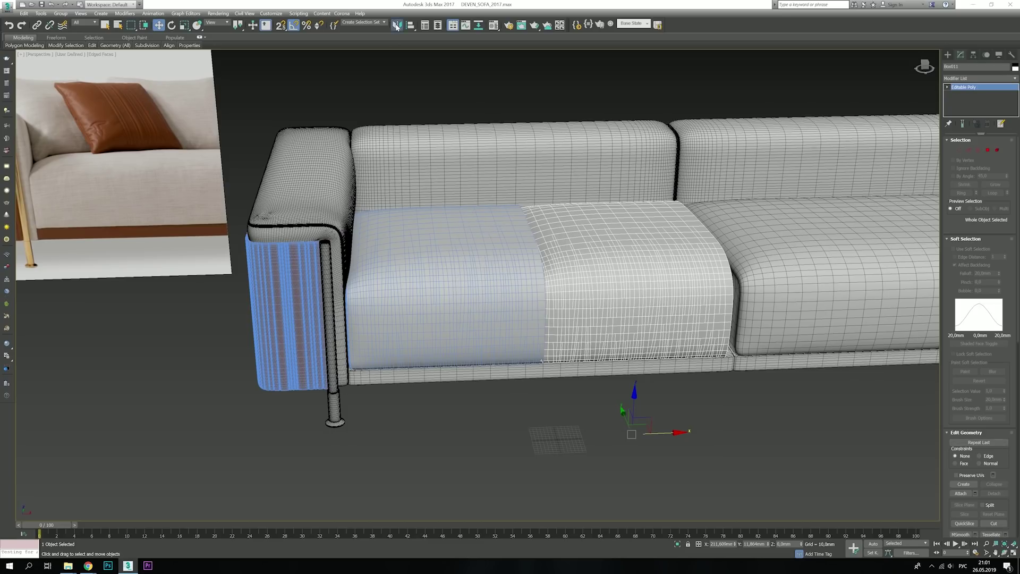
pyautogui.moveTo(574, 295); pyautogui.dragTo(597, 294)
# - Isolate the copy and weld the seam vertices along the cushion's middle
pyautogui.hotkey('alt', 'q')
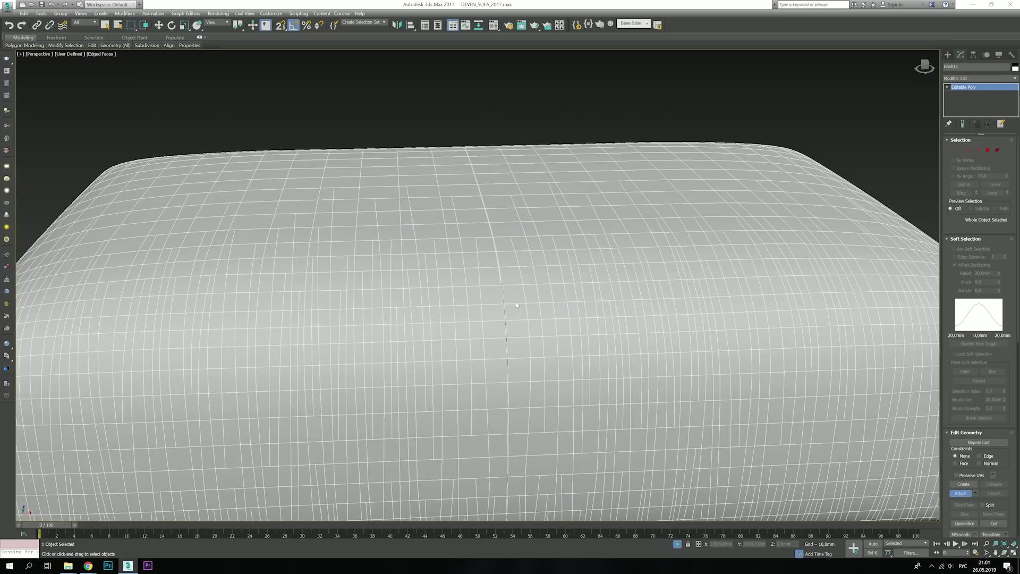
pyautogui.press('2')
pyautogui.press('z')
pyautogui.keyDown('ctrl'); pyautogui.click(959, 150); pyautogui.keyUp('ctrl')
pyautogui.press('r')
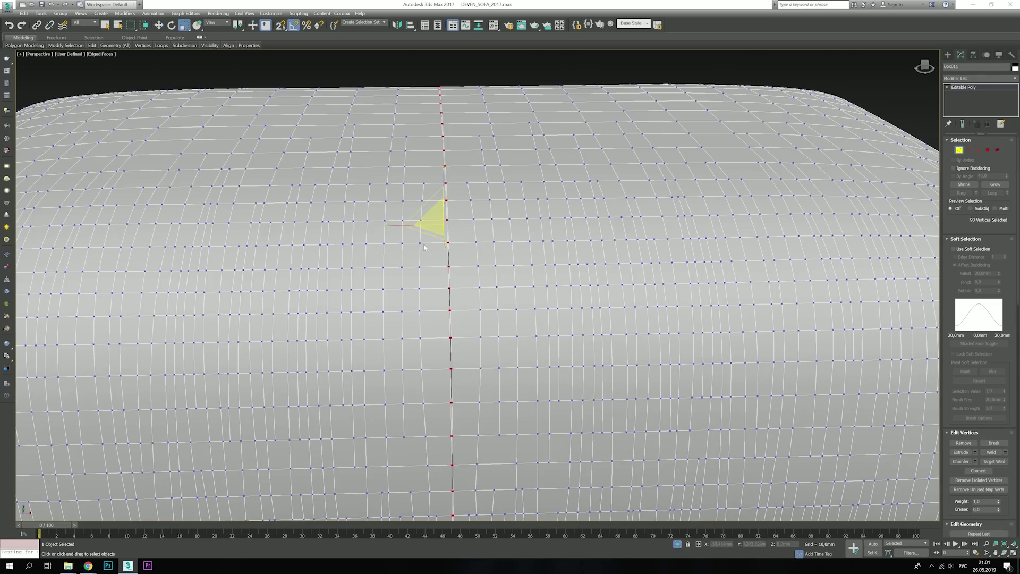
pyautogui.click(1005, 452)
pyautogui.click(482, 315)
pyautogui.scroll(-5, 471, 296)
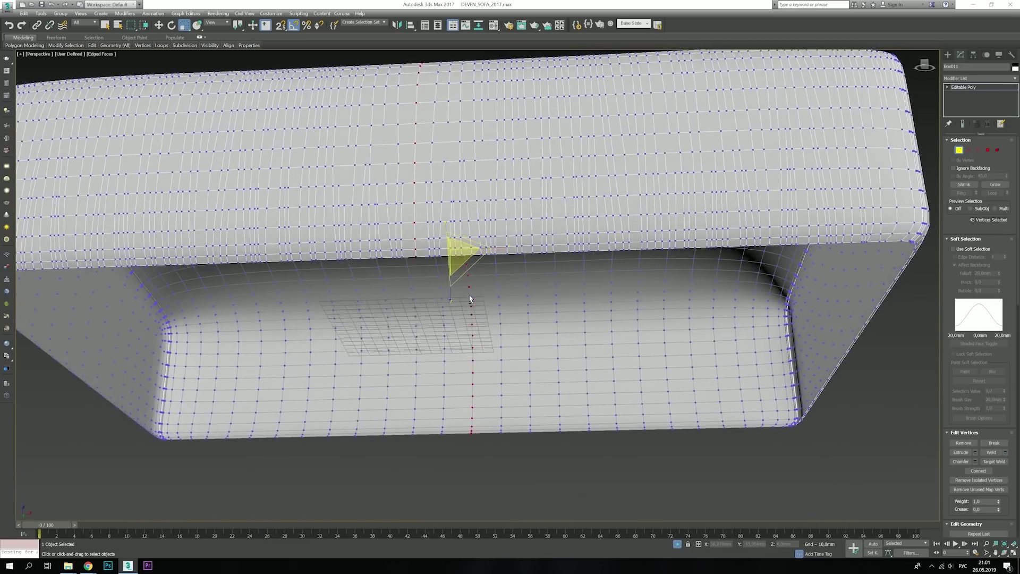
# - Leave vertex editing and select the neighbouring cushion Box012 at vertex level
pyautogui.keyDown('alt'); pyautogui.moveTo(471, 296); pyautogui.dragTo(447, 472, button='middle'); pyautogui.keyUp('alt')
pyautogui.scroll(-3, 556, 380)
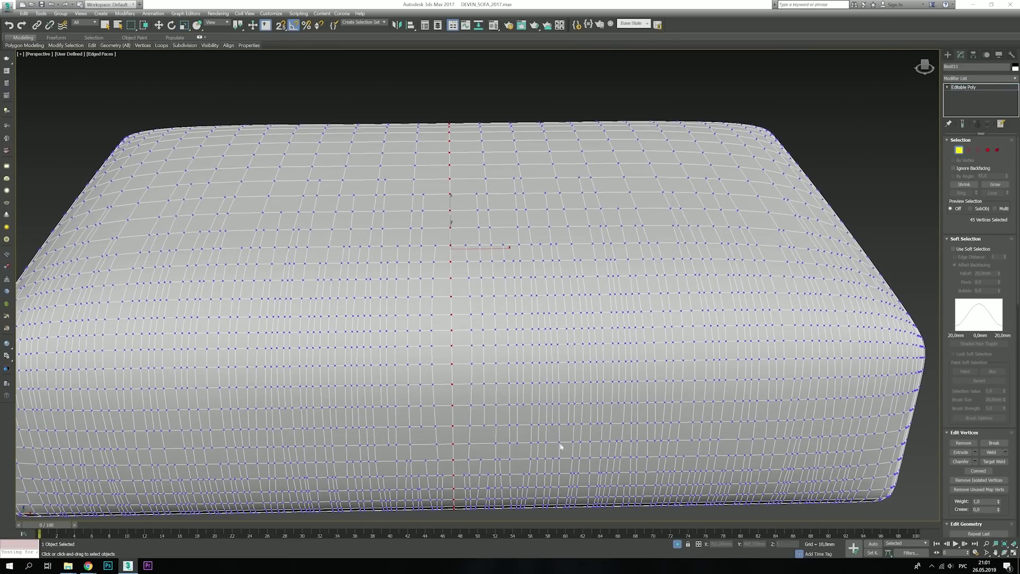
pyautogui.scroll(-3, 485, 392)
pyautogui.press('w')
pyautogui.click(964, 87)
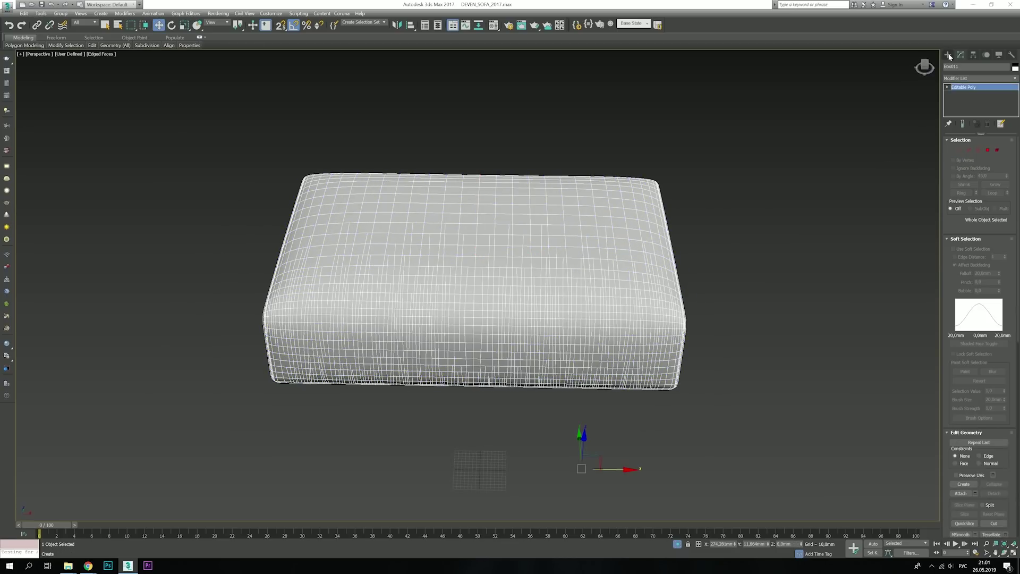
pyautogui.click(470, 409)
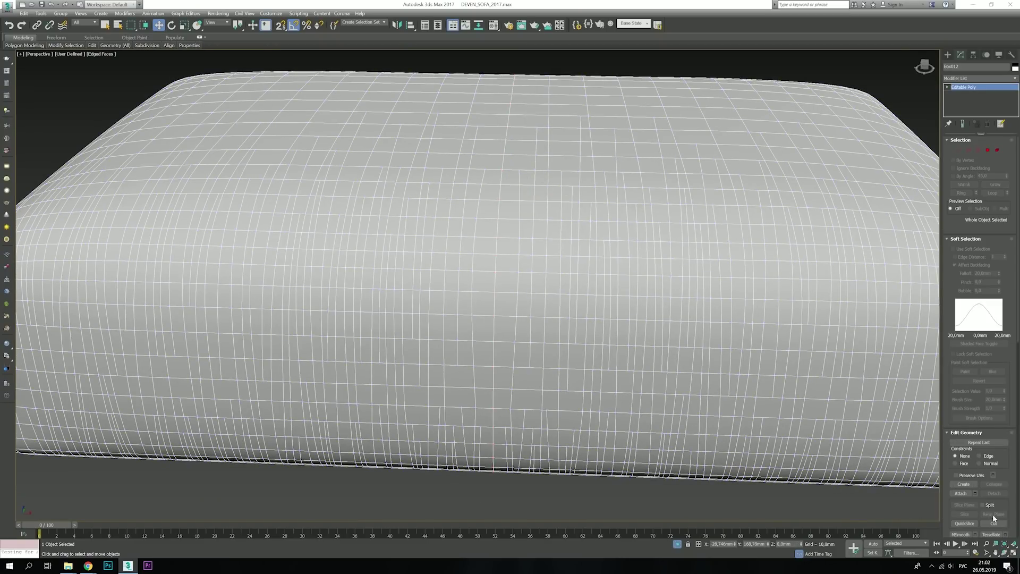
pyautogui.press('1')
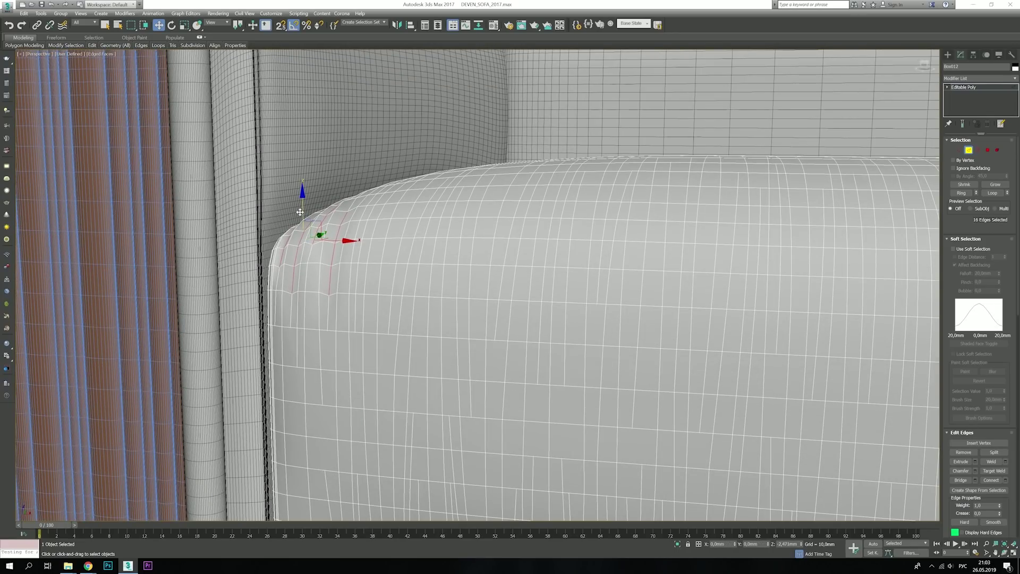
# - Inspect the reshaped cushion corner beside the armrest pillar and clear the vertex selection
pyautogui.keyDown('alt'); pyautogui.moveTo(300, 212); pyautogui.dragTo(323, 222, button='middle'); pyautogui.keyUp('alt')
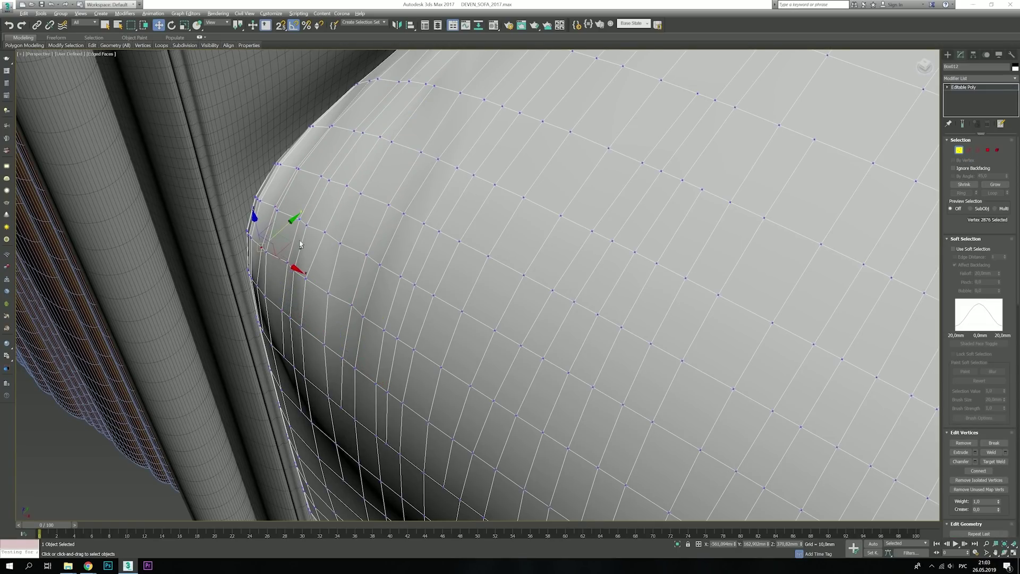
pyautogui.keyDown('alt'); pyautogui.moveTo(300, 244); pyautogui.dragTo(333, 243, button='middle'); pyautogui.keyUp('alt')
pyautogui.click(333, 243)
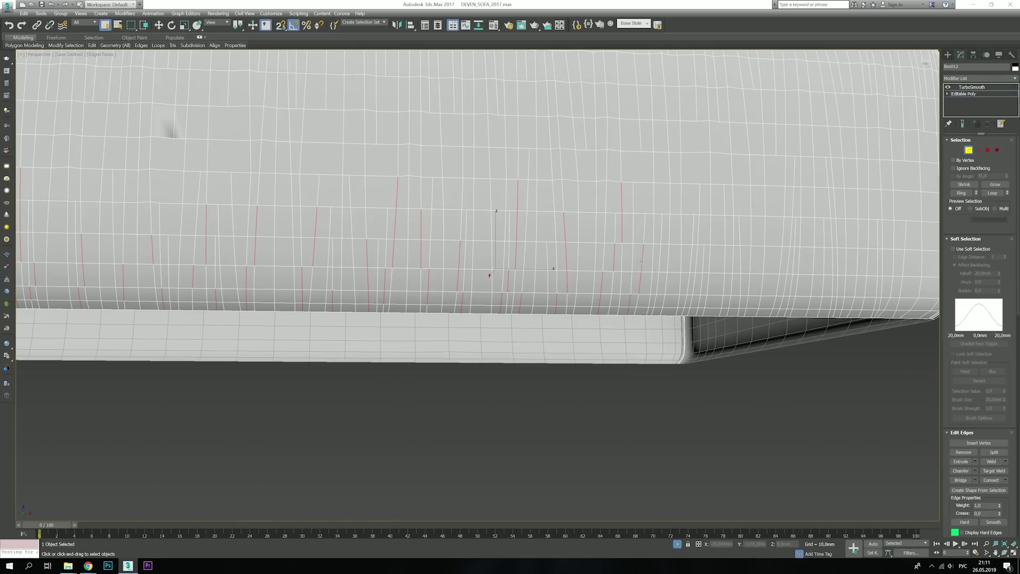
# - Move the lower-front cushion edges for wrinkles, then view the TurboSmooth result shaded with F4
pyautogui.moveTo(641, 261); pyautogui.dragTo(440, 311, button='middle')
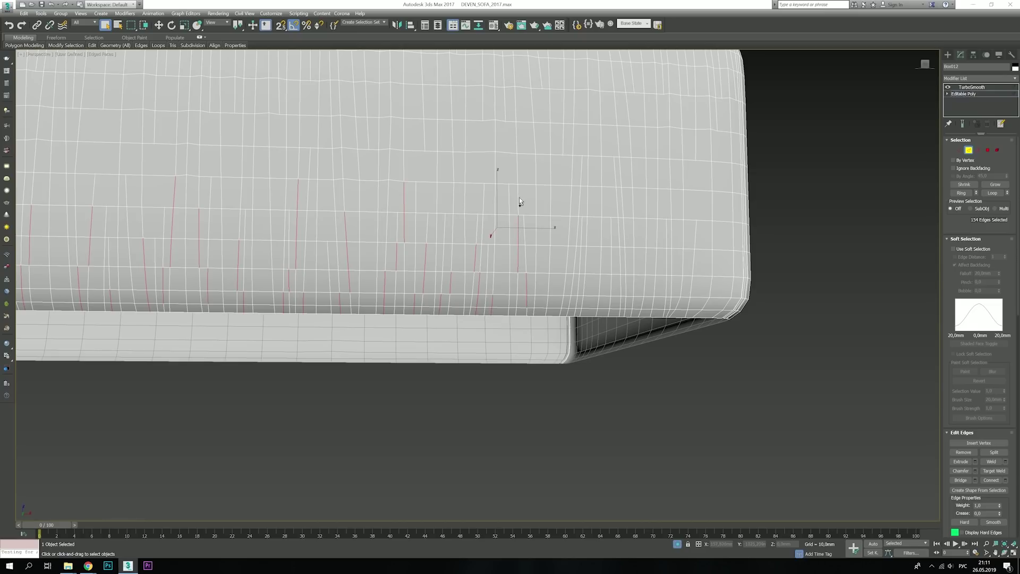
pyautogui.moveTo(590, 270); pyautogui.dragTo(459, 317, button='middle')
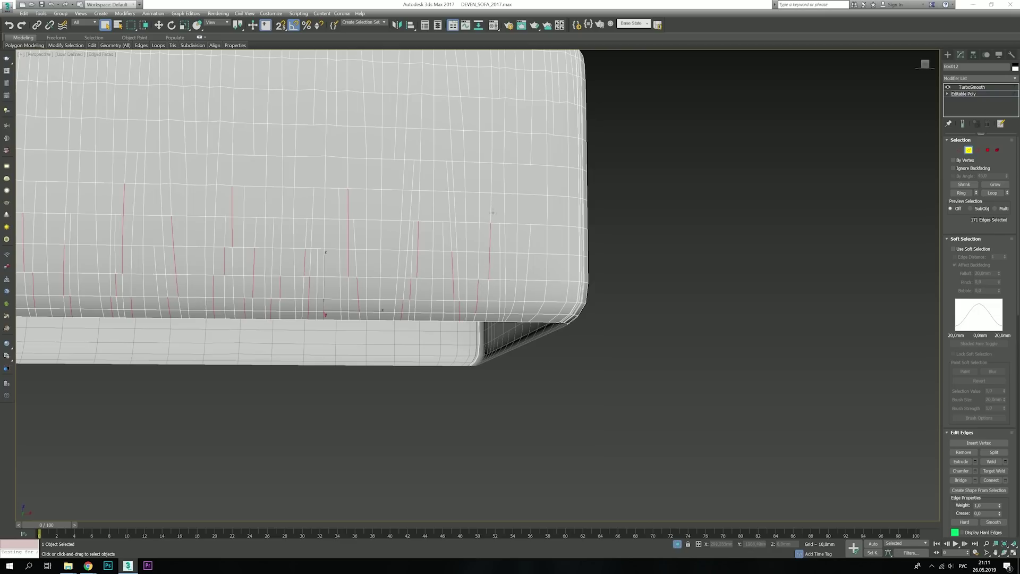
pyautogui.scroll(-5, 520, 318)
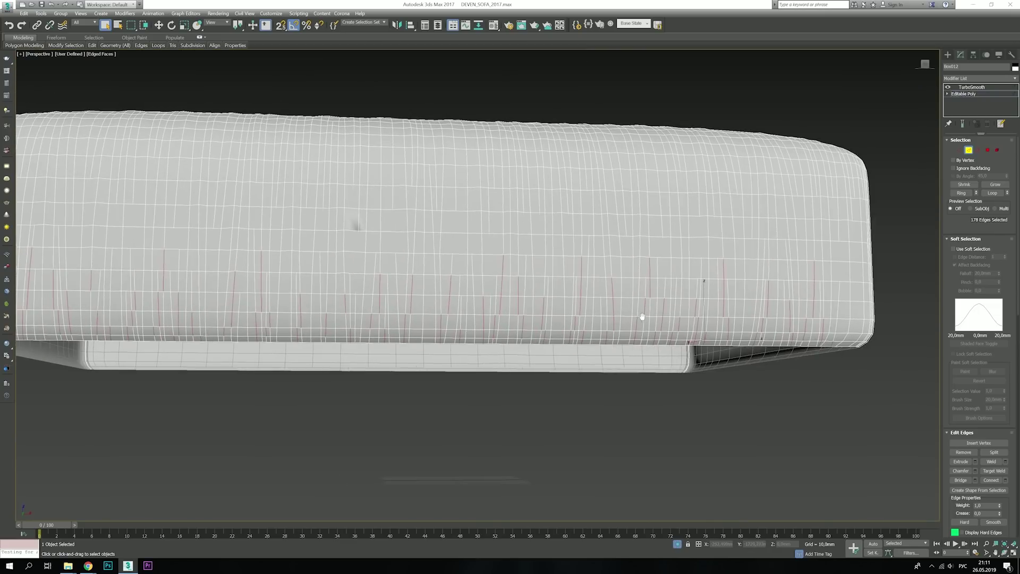
pyautogui.keyDown('alt'); pyautogui.moveTo(520, 318); pyautogui.dragTo(510, 284, button='middle'); pyautogui.keyUp('alt')
pyautogui.scroll(5, 510, 285)
pyautogui.press('w')
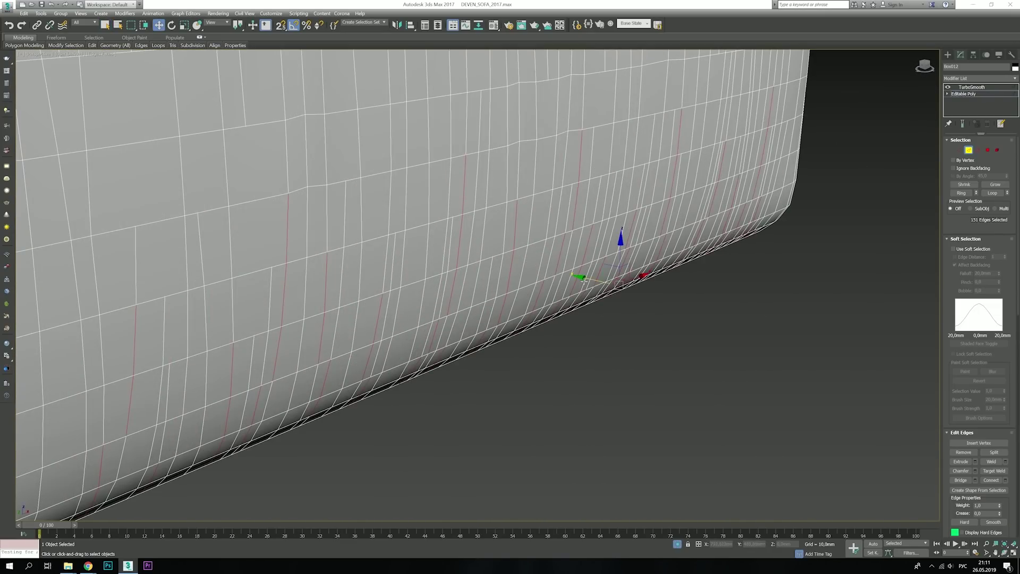
pyautogui.scroll(2, 621, 284)
pyautogui.click(972, 87)
pyautogui.click(752, 381)
pyautogui.press('F4')
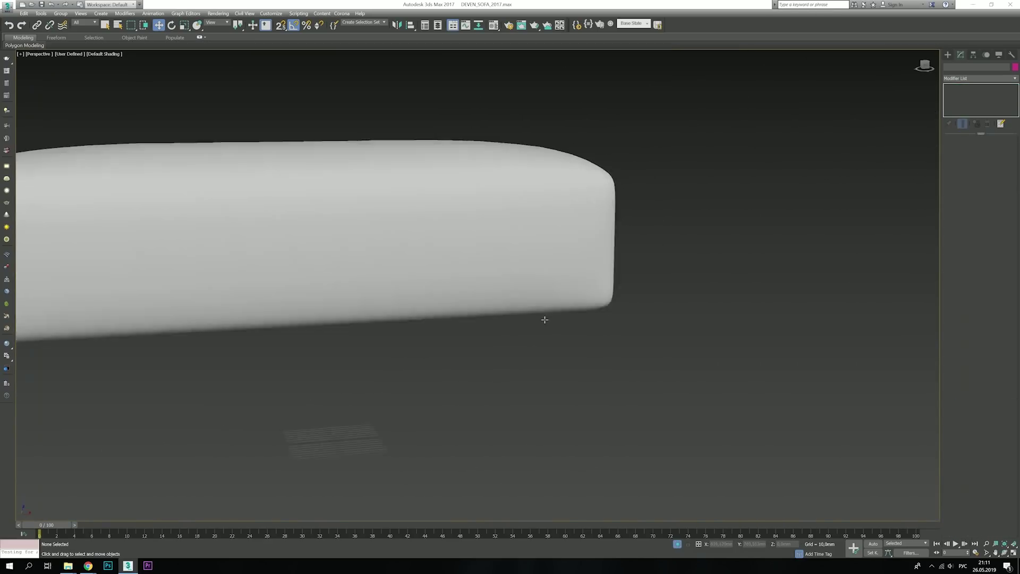
pyautogui.scroll(-5, 667, 537)
# - Select the whole seat module and Shift-clone a copy to its right
pyautogui.hotkey('alt', 'q')
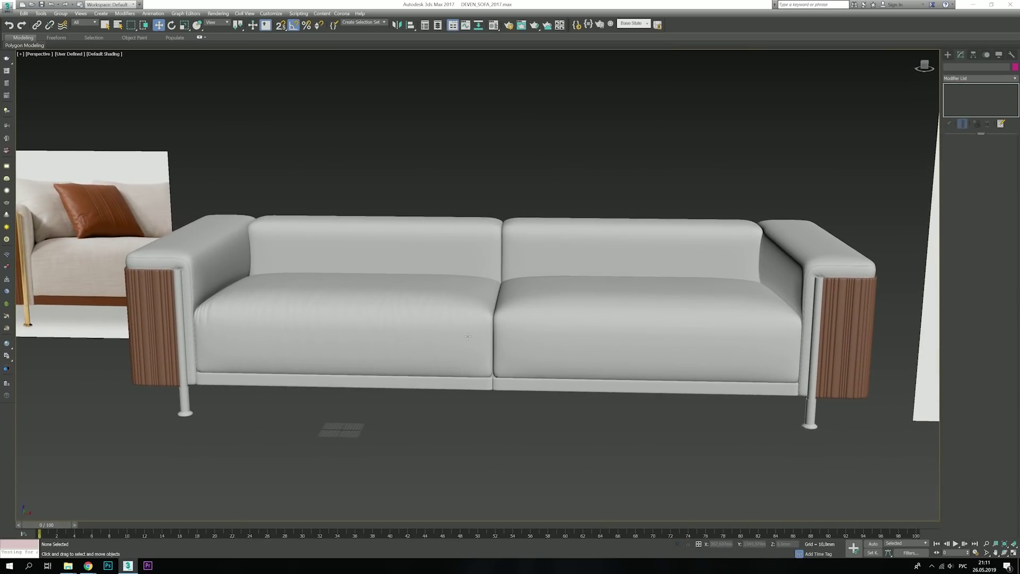
pyautogui.keyDown('alt'); pyautogui.moveTo(407, 336); pyautogui.dragTo(591, 225, button='middle'); pyautogui.keyUp('alt')
pyautogui.moveTo(519, 391); pyautogui.dragTo(567, 392, button='middle')
pyautogui.moveTo(615, 225); pyautogui.dragTo(358, 416)
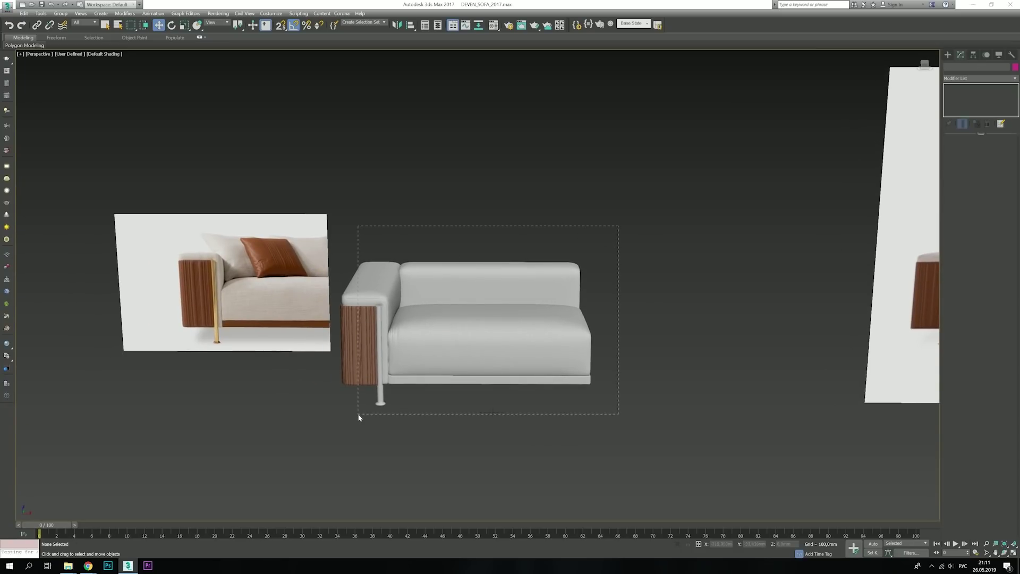
pyautogui.keyDown('shift'); pyautogui.moveTo(425, 319); pyautogui.dragTo(690, 319); pyautogui.keyUp('shift')
pyautogui.click(518, 318)
# - Mirror the copy on X and slide it left to join the original
pyautogui.click(397, 24)
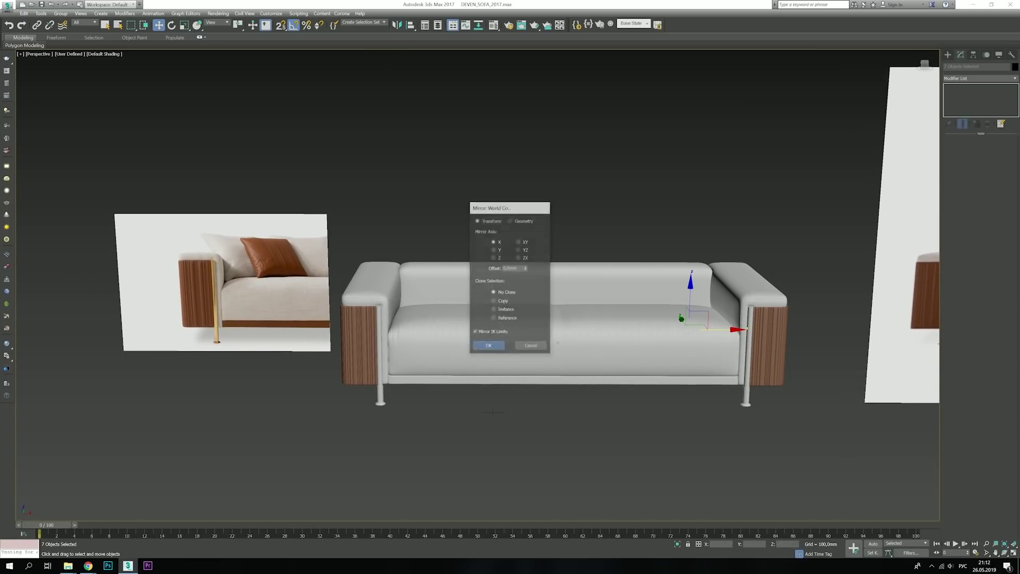
pyautogui.click(485, 342)
pyautogui.moveTo(794, 330); pyautogui.dragTo(775, 331)
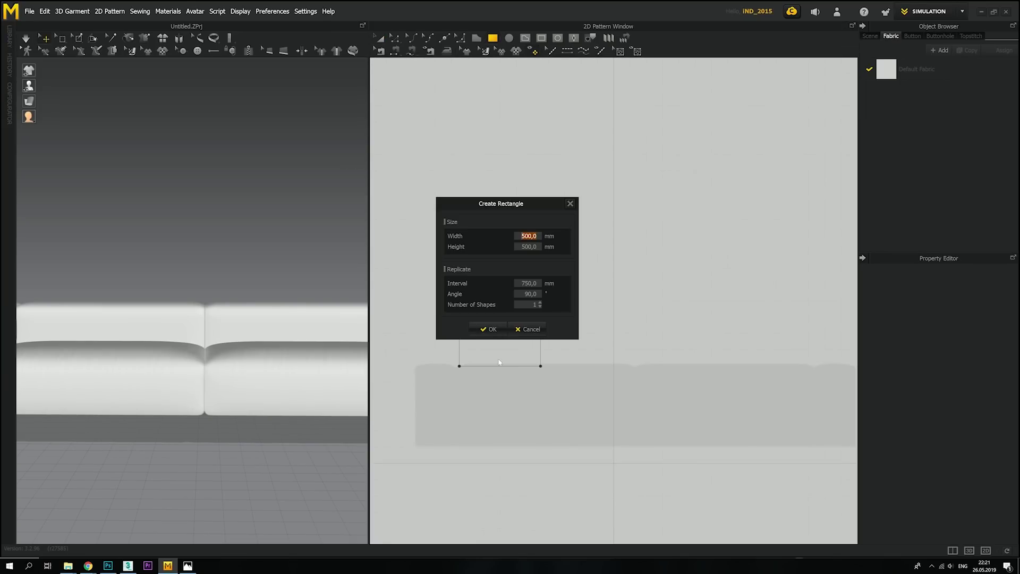
pyautogui.click(489, 329)
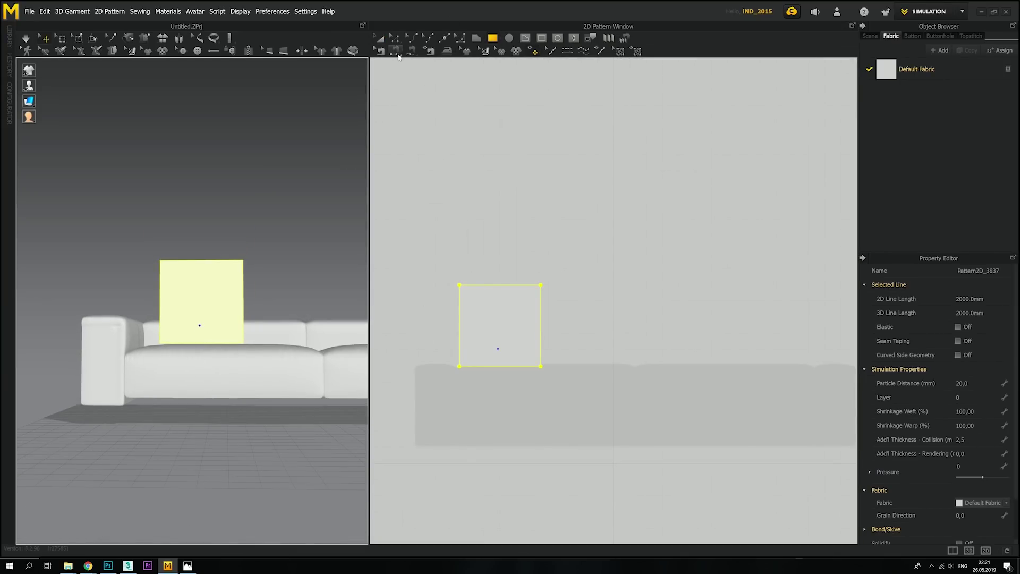
# - Paste a copy of the square panel and squash it into a thin side strip
pyautogui.press('z')
pyautogui.click(207, 319)
pyautogui.moveTo(207, 318); pyautogui.dragTo(243, 336, button='right')
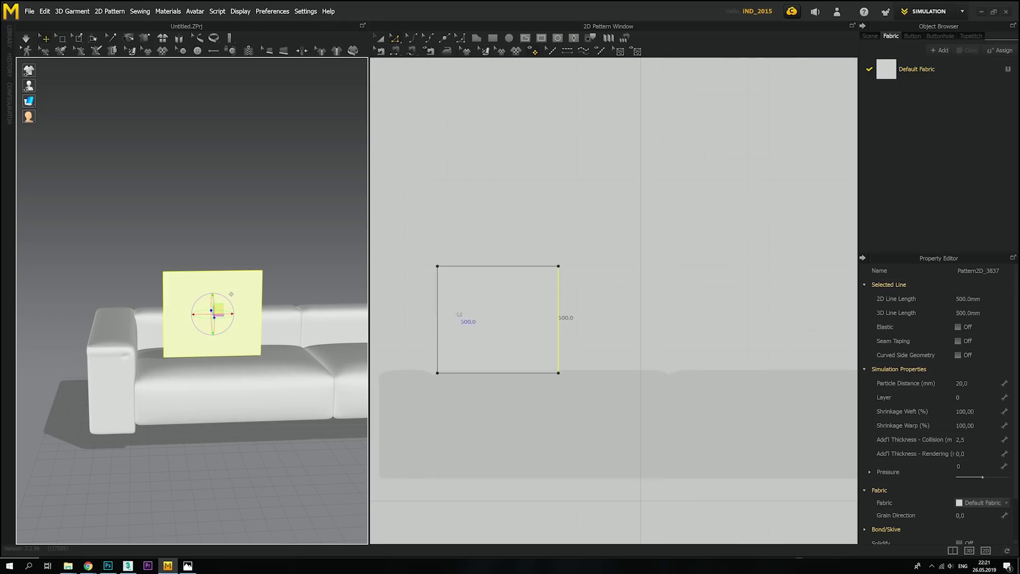
pyautogui.press('a')
pyautogui.moveTo(458, 274); pyautogui.dragTo(473, 279, button='right')
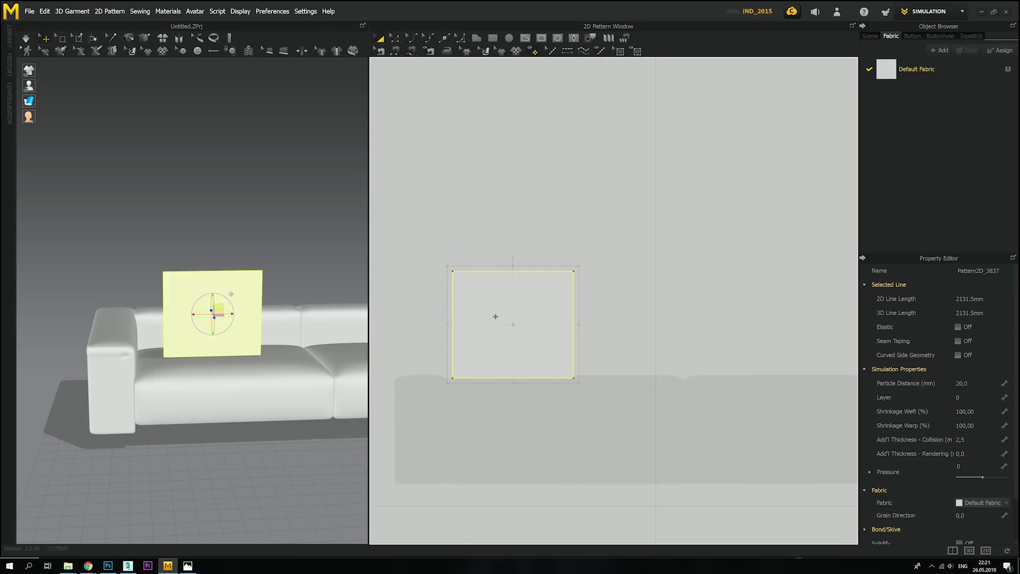
pyautogui.click(526, 218)
pyautogui.press('Escape')
pyautogui.moveTo(496, 161); pyautogui.dragTo(496, 261)
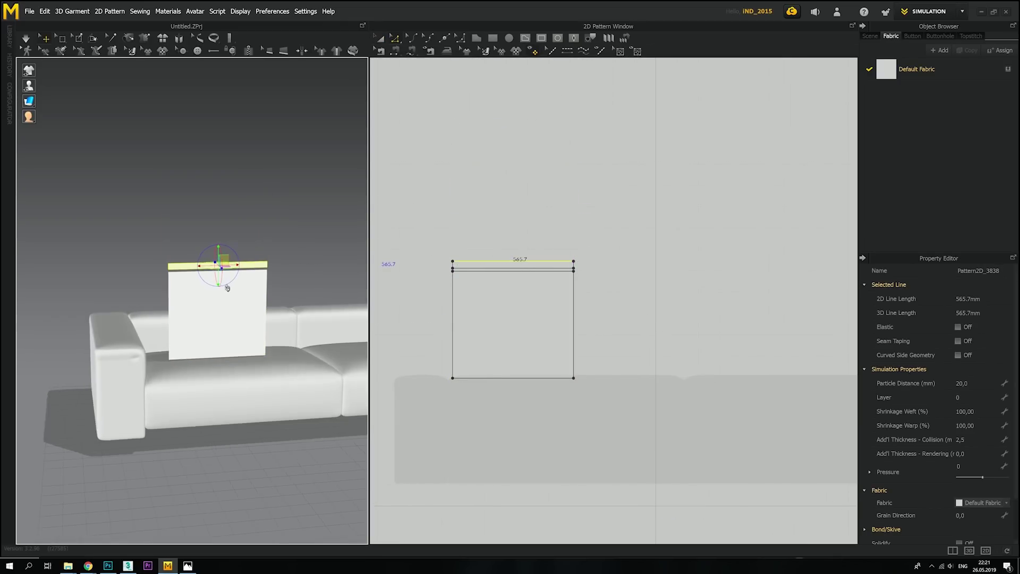
# - Position the side strip beside the square in the 2D and 3D views
pyautogui.moveTo(227, 287); pyautogui.dragTo(250, 301, button='right')
pyautogui.scroll(5, 250, 301)
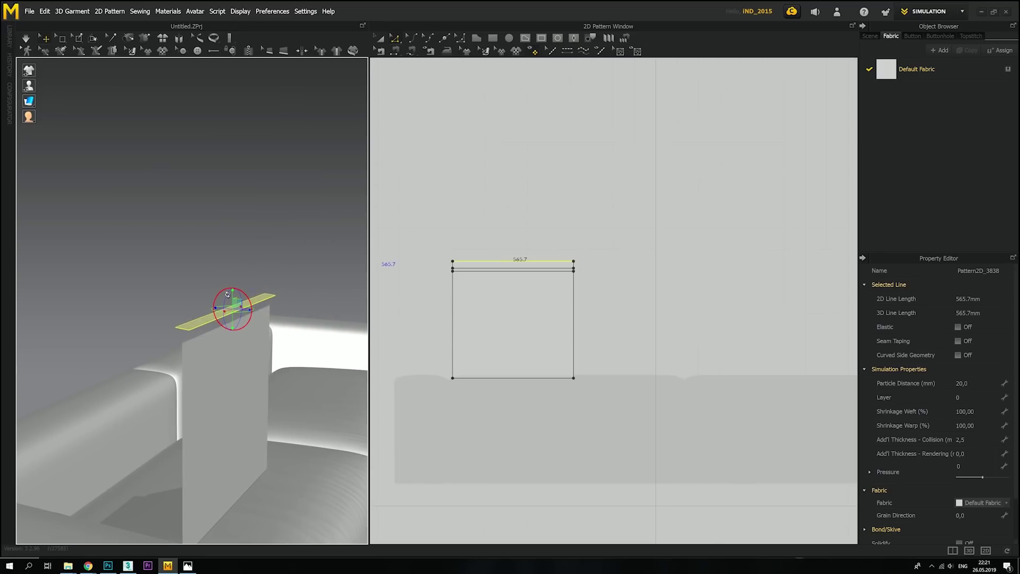
pyautogui.moveTo(242, 304); pyautogui.dragTo(234, 307)
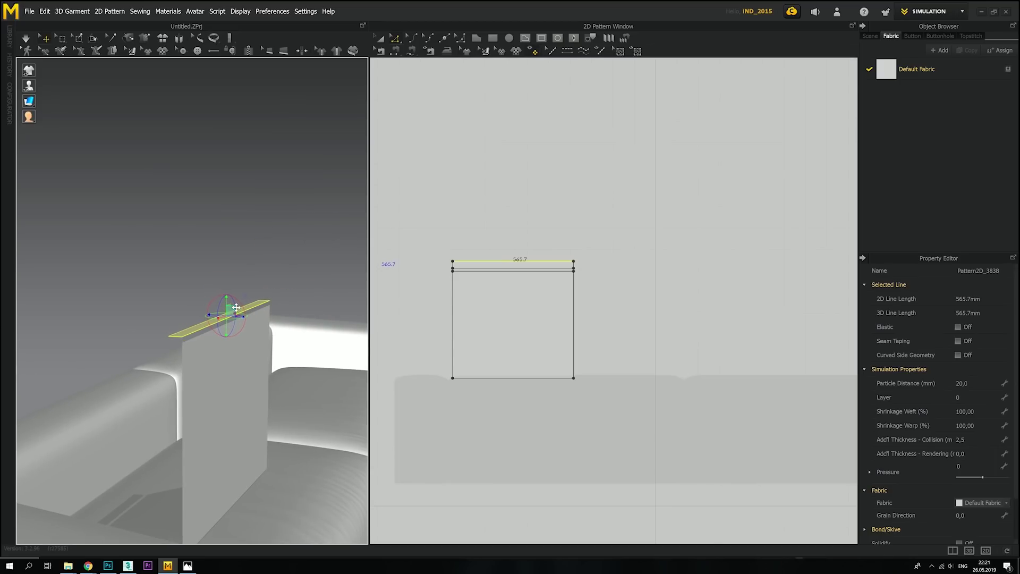
pyautogui.moveTo(235, 307); pyautogui.dragTo(250, 314, button='right')
pyautogui.scroll(2, 485, 262)
pyautogui.click(485, 271)
pyautogui.moveTo(553, 251)
pyautogui.mouseDown()
pyautogui.moveTo(449, 301)
pyautogui.moveTo(406, 303)
pyautogui.moveTo(462, 319)
pyautogui.mouseUp()
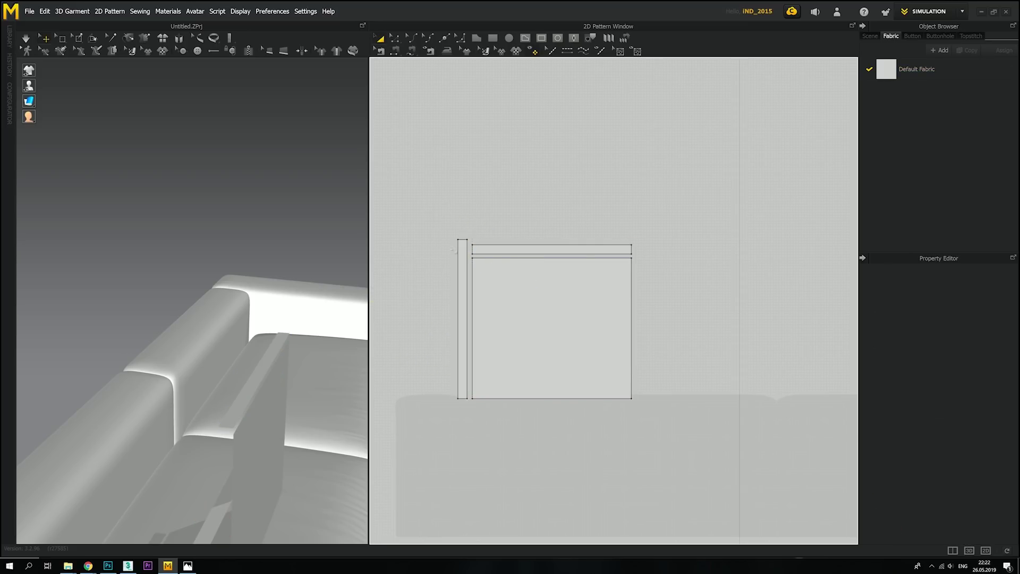
pyautogui.scroll(2, 522, 324)
# - Sew a square edge to the side strip's edge with a segment seam
pyautogui.press('z')
pyautogui.click(444, 213)
pyautogui.scroll(1, 446, 220)
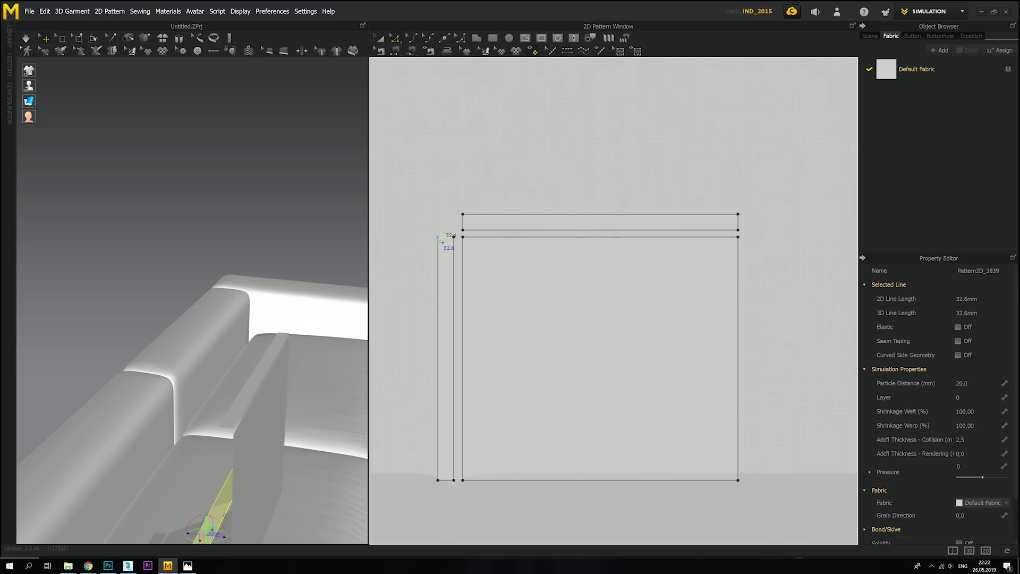
pyautogui.scroll(2, 449, 228)
pyautogui.scroll(-3, 434, 241)
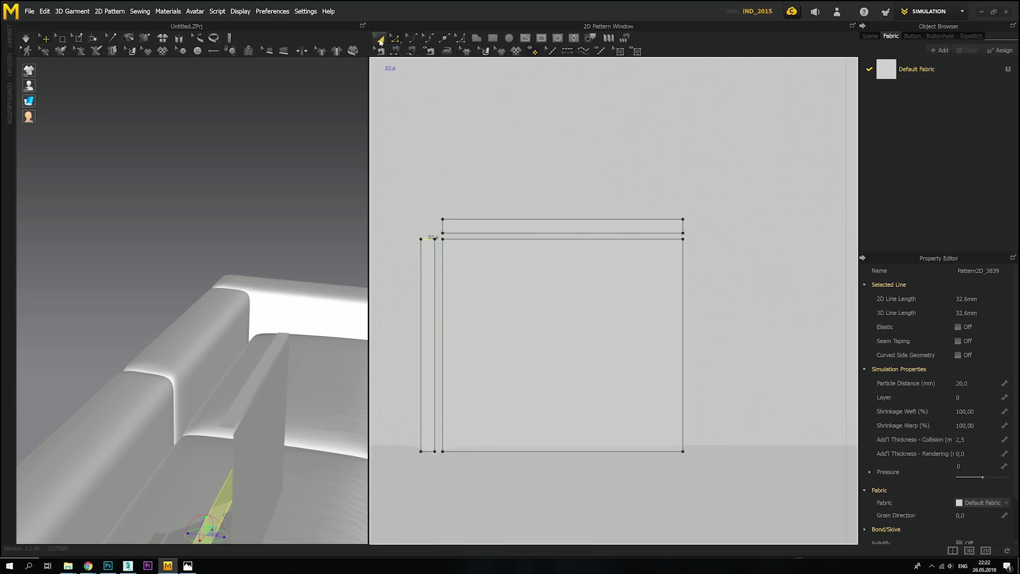
pyautogui.click(464, 239)
pyautogui.click(434, 340)
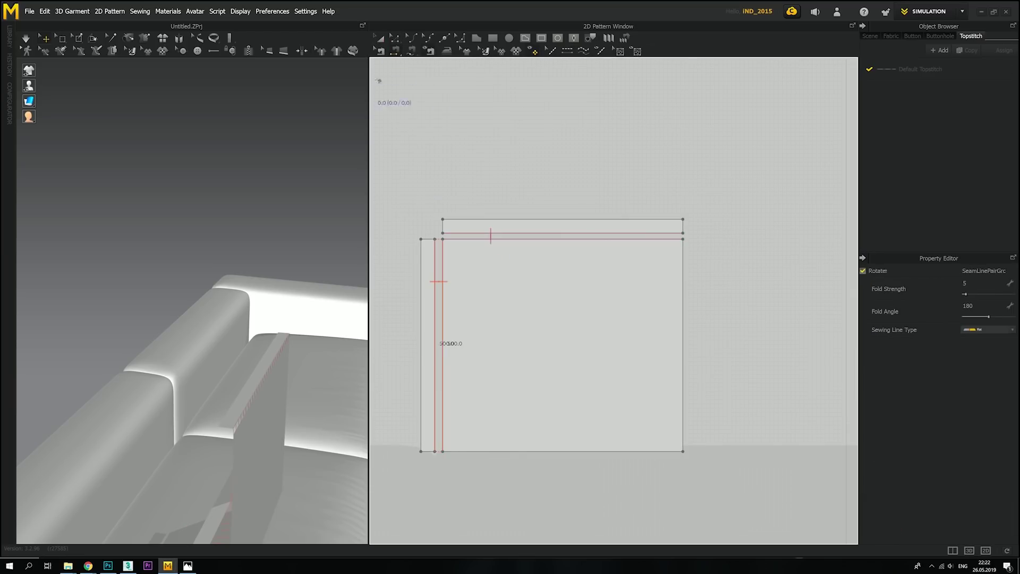
# - Align the left strip to the square, then duplicate both strips rotated 180° onto the other sides
pyautogui.press('a')
pyautogui.click(427, 251)
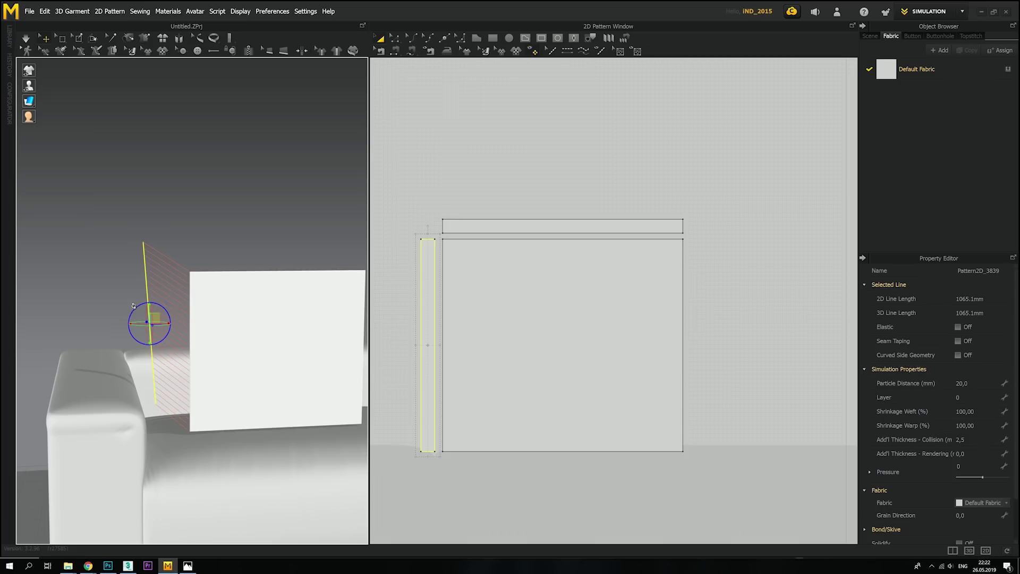
pyautogui.moveTo(158, 316); pyautogui.dragTo(194, 343)
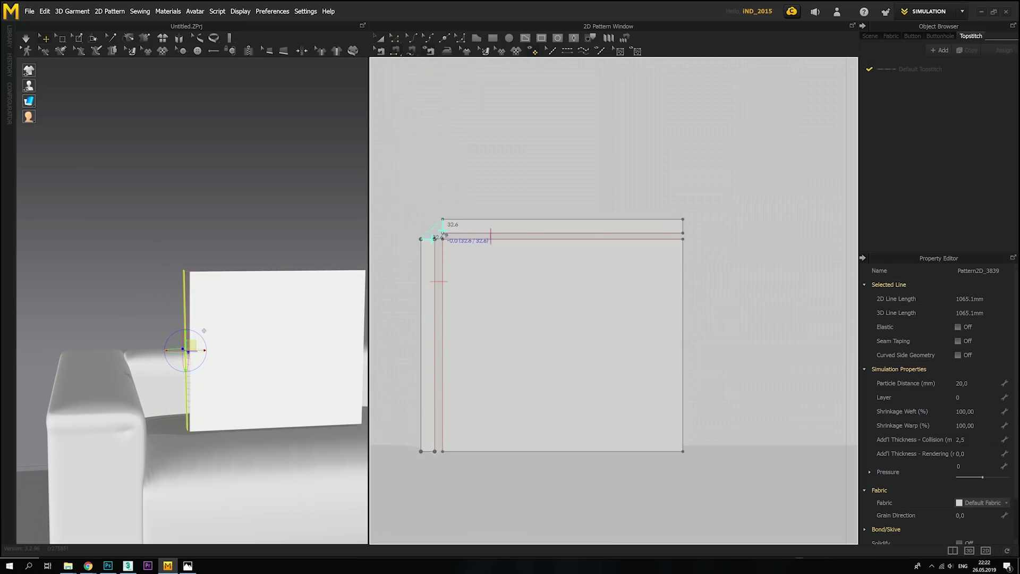
pyautogui.click(427, 319)
pyautogui.keyDown('shift'); pyautogui.click(531, 225); pyautogui.keyUp('shift')
pyautogui.scroll(-3, 451, 247)
pyautogui.hotkey('ctrl', 'c')
pyautogui.hotkey('ctrl', 'v')
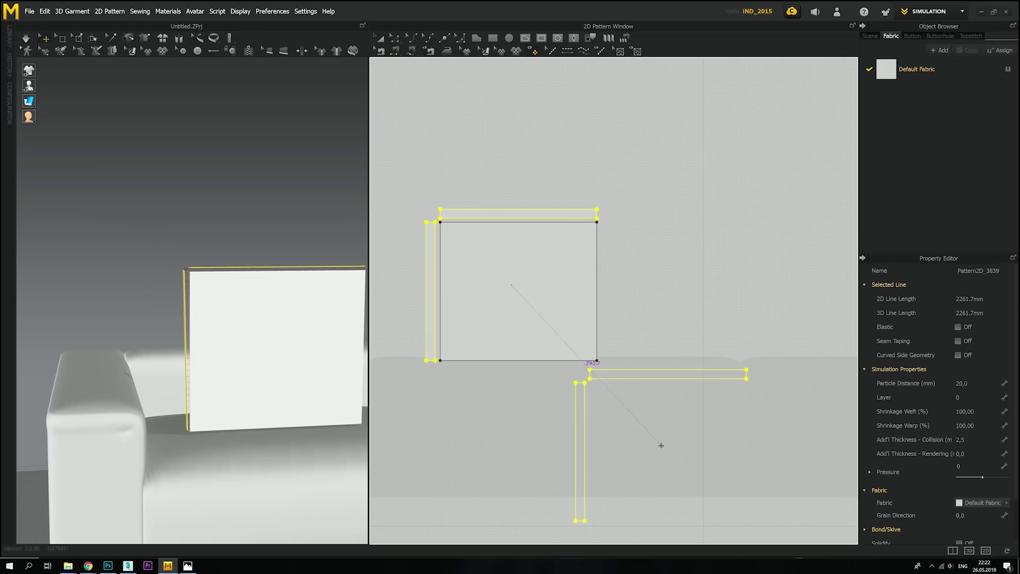
pyautogui.click(659, 445)
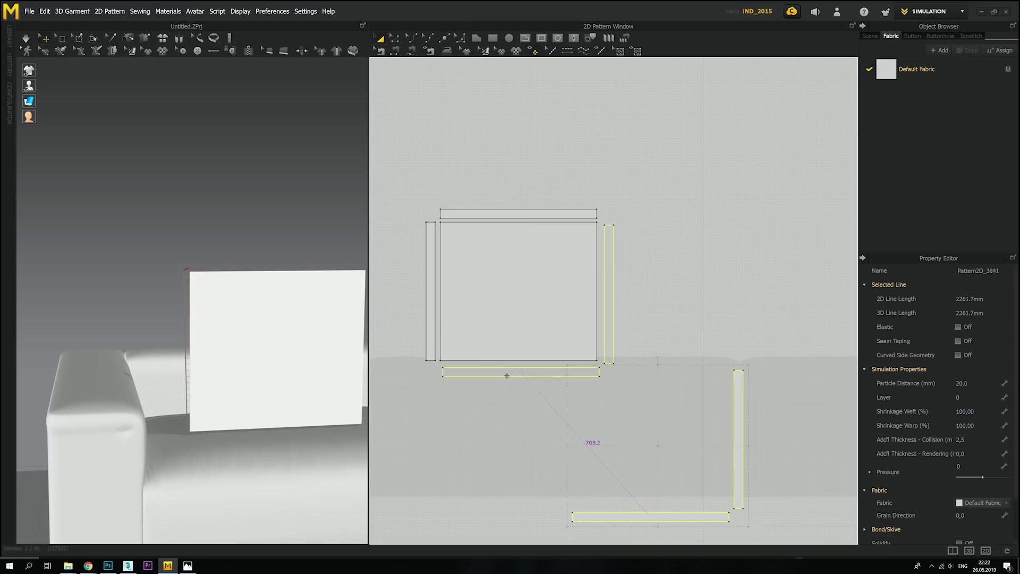
pyautogui.moveTo(670, 461); pyautogui.dragTo(539, 316)
# - Sew the square's right edge to a strip and raise all pillow pieces above the sofa
pyautogui.click(597, 249)
pyautogui.click(605, 252)
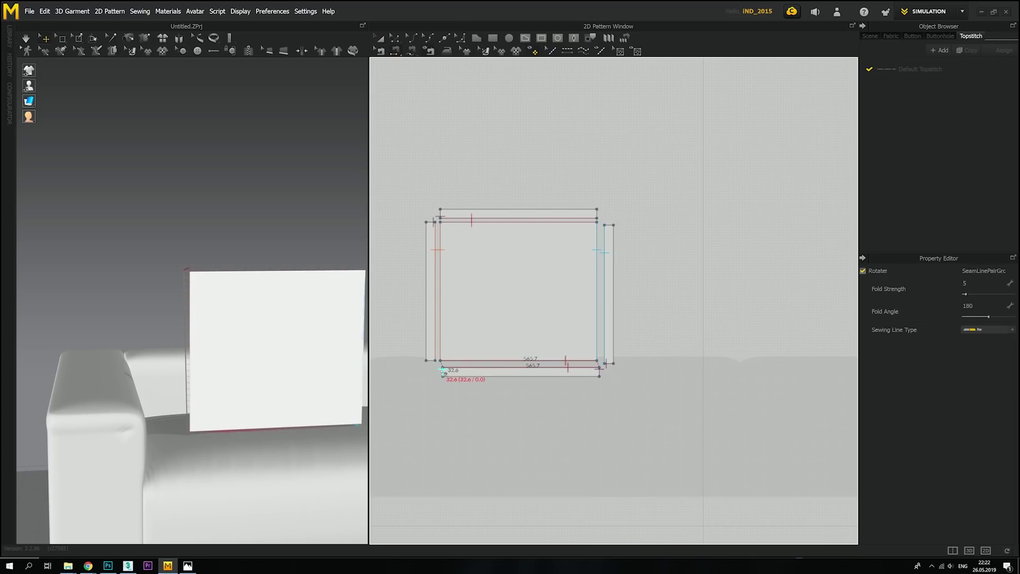
pyautogui.hotkey('ctrl', 'a')
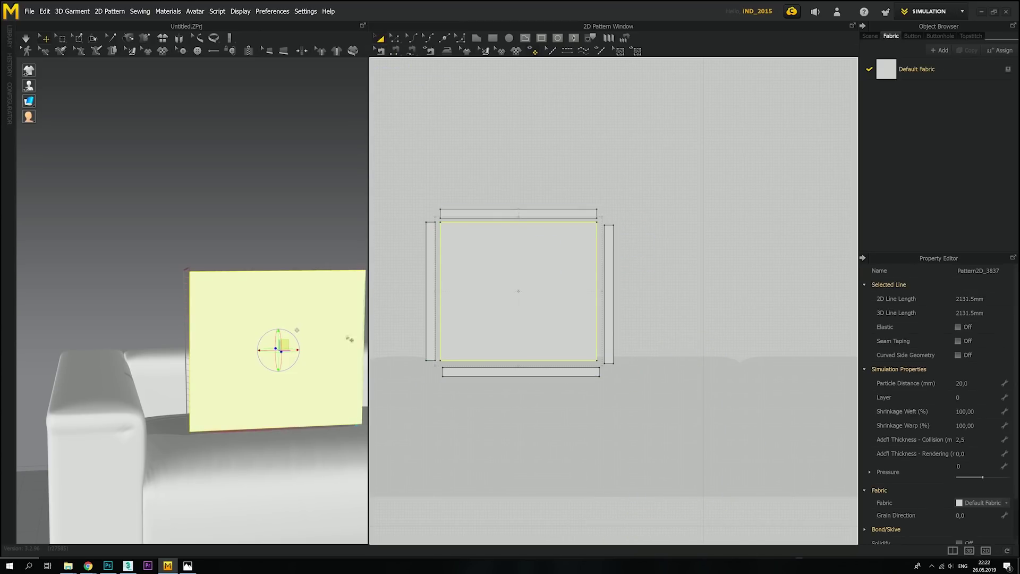
pyautogui.scroll(-3, 239, 318)
pyautogui.moveTo(266, 333); pyautogui.dragTo(234, 155)
pyautogui.click(501, 369)
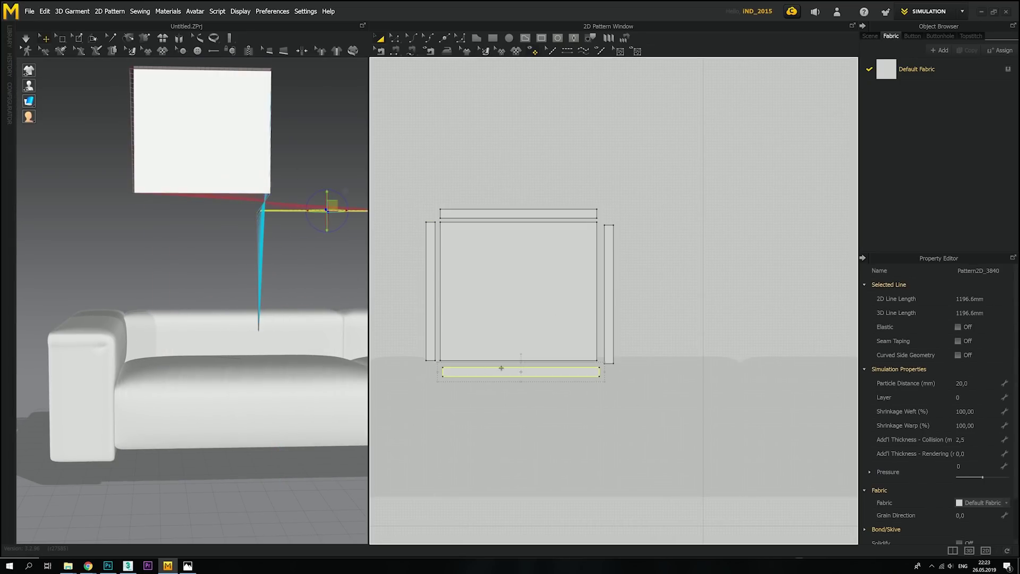
pyautogui.moveTo(312, 212); pyautogui.dragTo(240, 182)
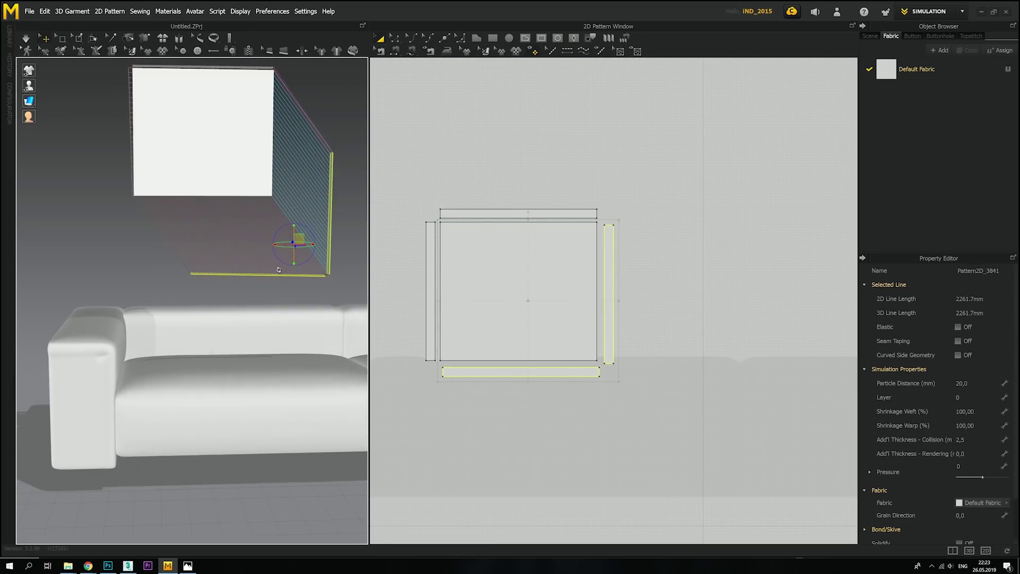
# - Add a duplicate square panel and sew it to the pillow's strips
pyautogui.click(479, 251)
pyautogui.hotkey('ctrl', 'c')
pyautogui.hotkey('ctrl', 'v')
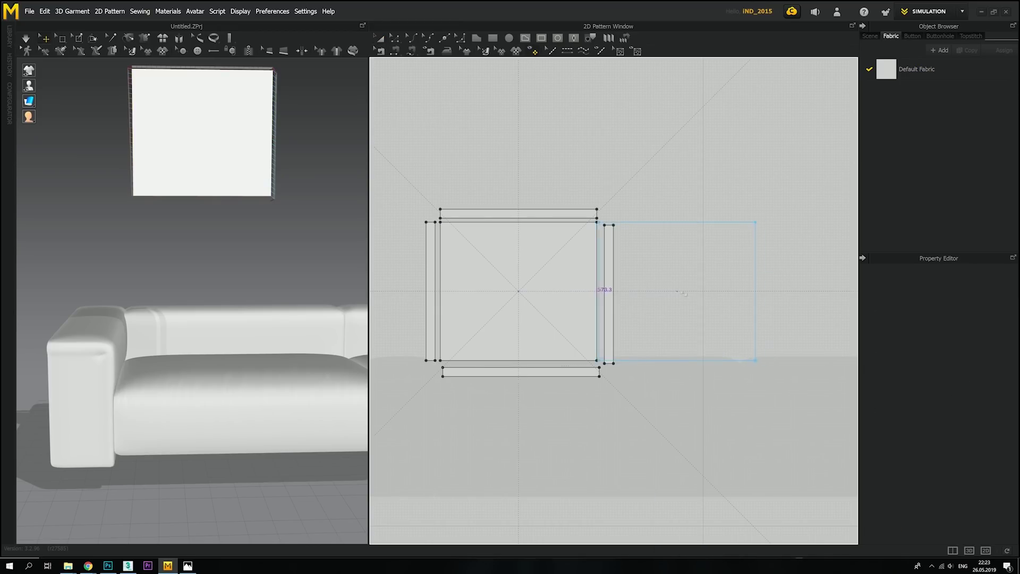
pyautogui.click(619, 287)
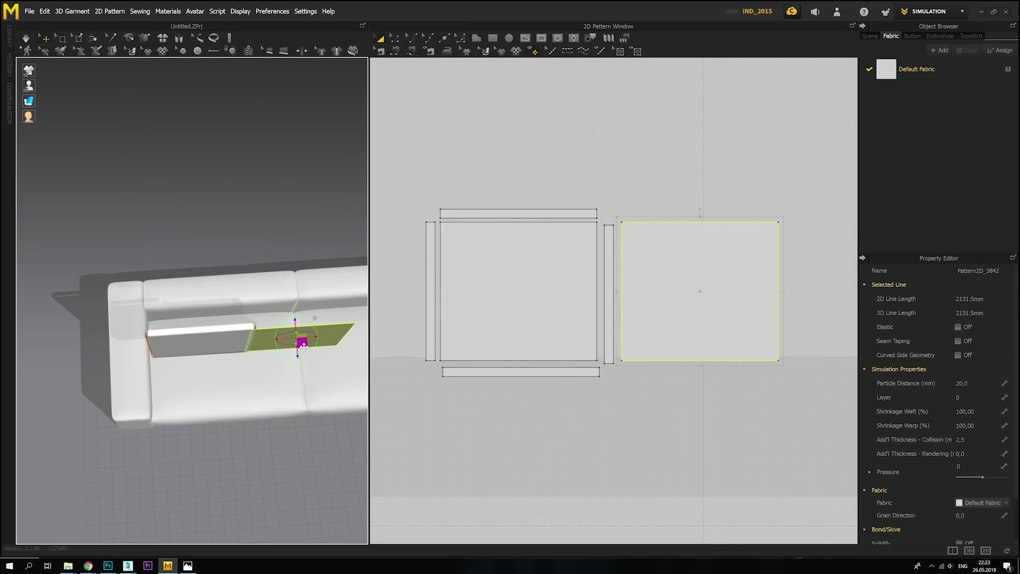
pyautogui.moveTo(303, 346); pyautogui.dragTo(206, 340)
pyautogui.press('t')
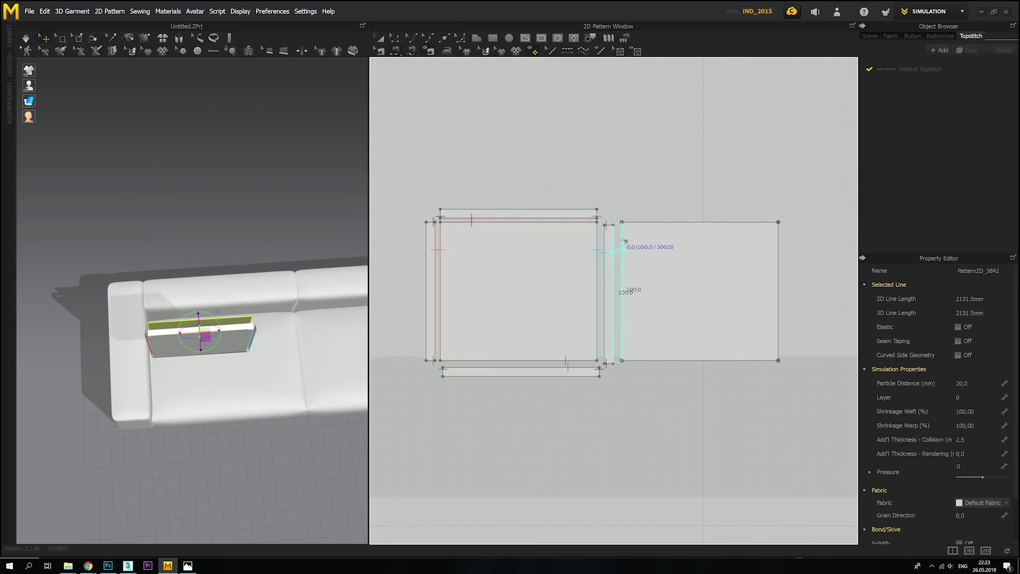
pyautogui.click(426, 344)
pyautogui.click(778, 345)
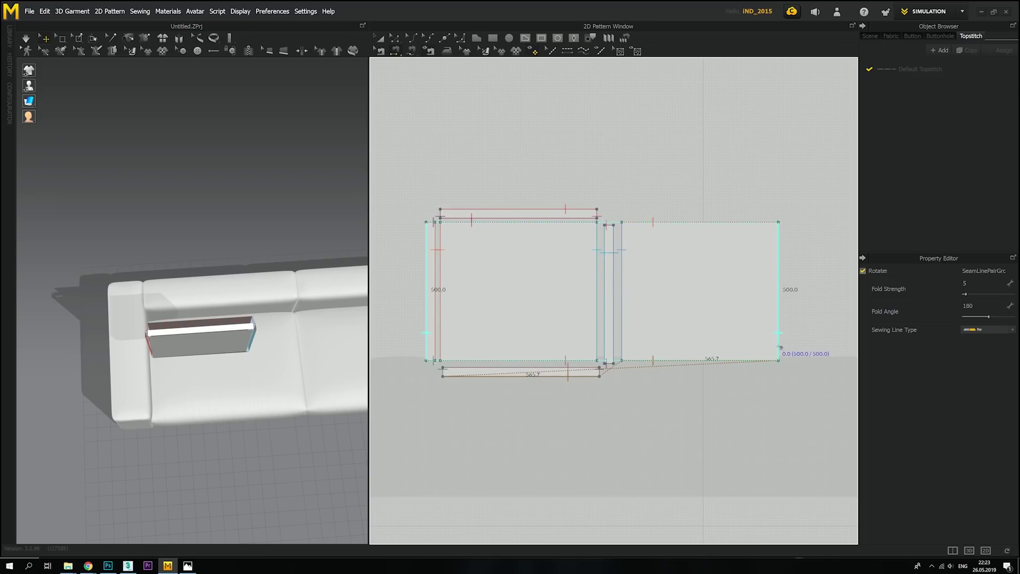
pyautogui.press('a')
# - Select all pillow patterns and set the assembled pillow down on the sofa seat
pyautogui.hotkey('ctrl', 'a')
pyautogui.press('Escape')
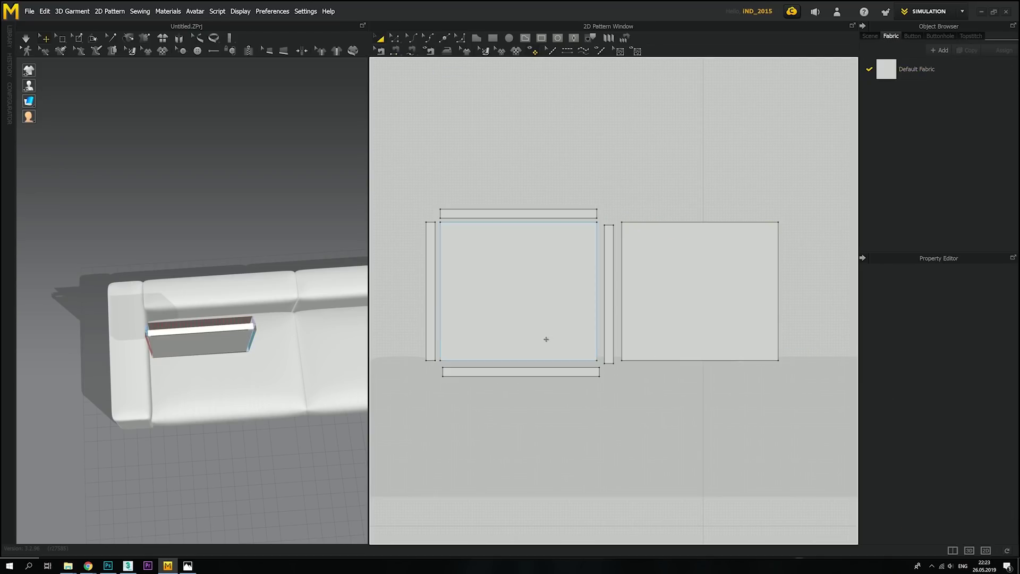
pyautogui.click(546, 339)
pyautogui.click(720, 416)
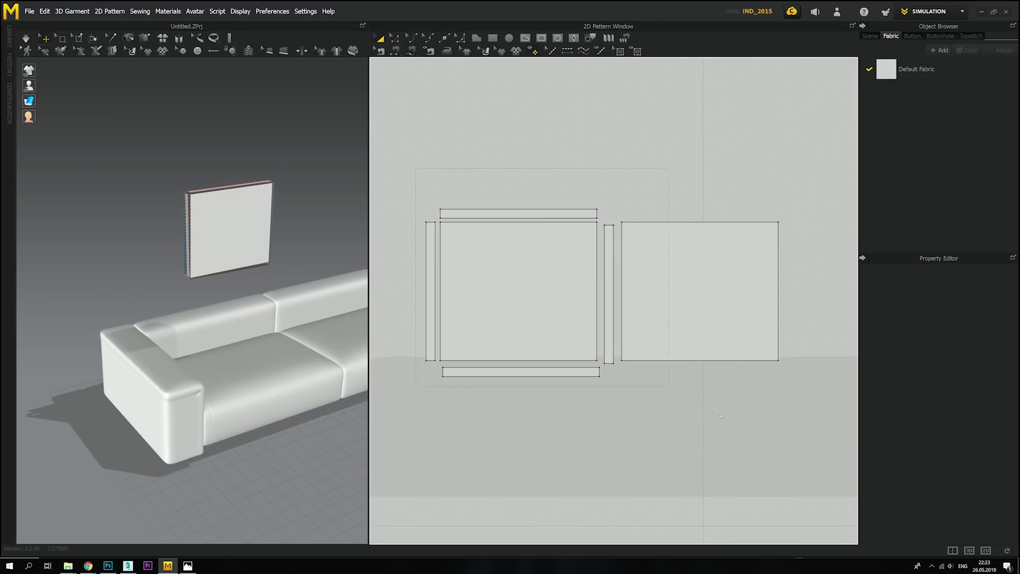
pyautogui.hotkey('ctrl', 'a')
pyautogui.moveTo(276, 207); pyautogui.dragTo(266, 308)
pyautogui.moveTo(266, 314)
pyautogui.mouseDown(button='right')
pyautogui.moveTo(239, 328)
pyautogui.moveTo(204, 285)
pyautogui.mouseUp(button='right')
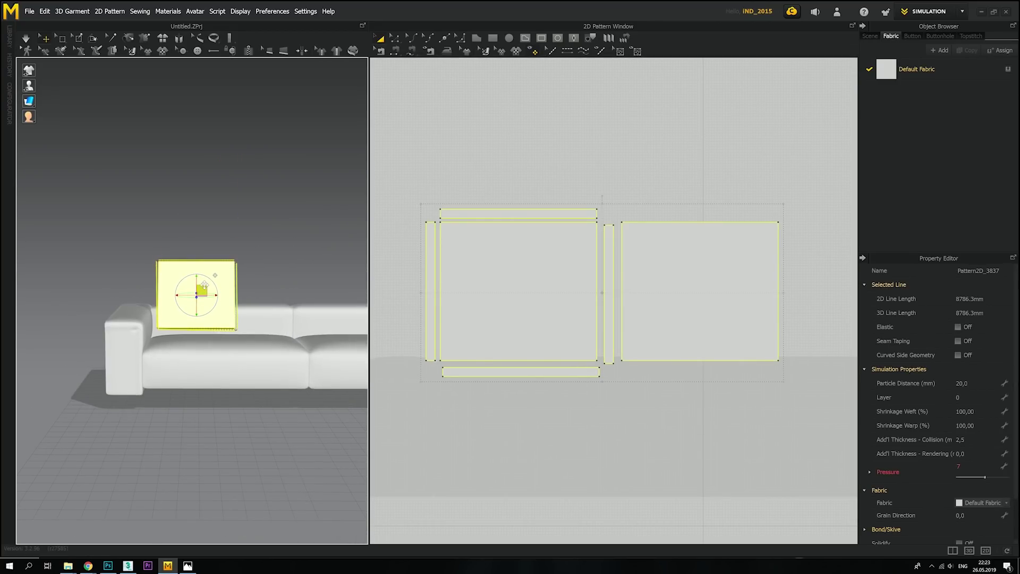
# - Check the Default Fabric presets and simulate to inflate the pillow
pyautogui.click(913, 69)
pyautogui.click(972, 447)
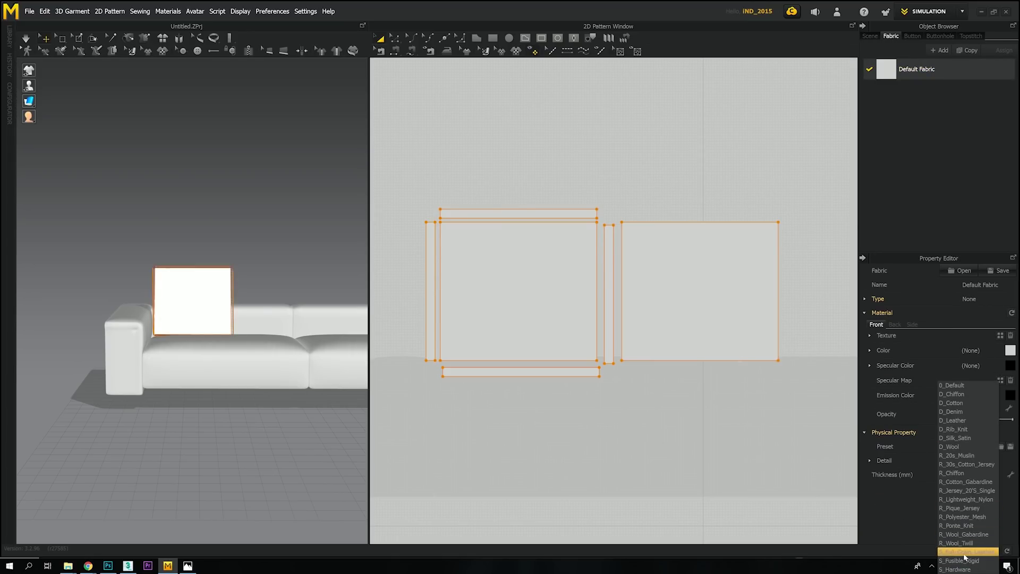
pyautogui.click(966, 552)
pyautogui.click(296, 223)
pyautogui.press('space')
# - Select both pillow panels, re-run the simulation, and switch to the Front view
pyautogui.moveTo(278, 201); pyautogui.dragTo(319, 297, button='right')
pyautogui.click(542, 269)
pyautogui.click(691, 298)
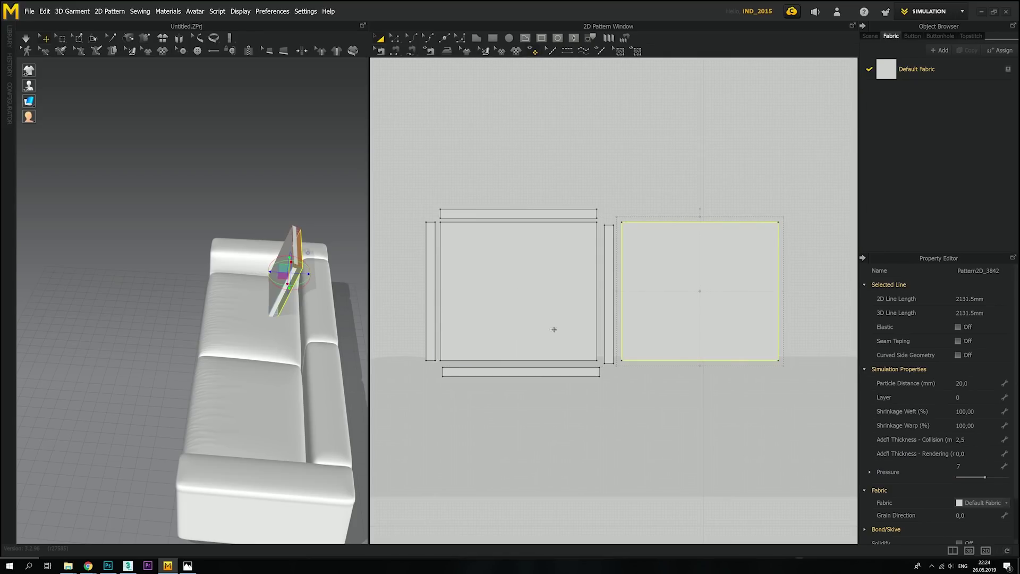
pyautogui.press('space')
pyautogui.moveTo(266, 229); pyautogui.dragTo(266, 271, button='right')
pyautogui.click(270, 227)
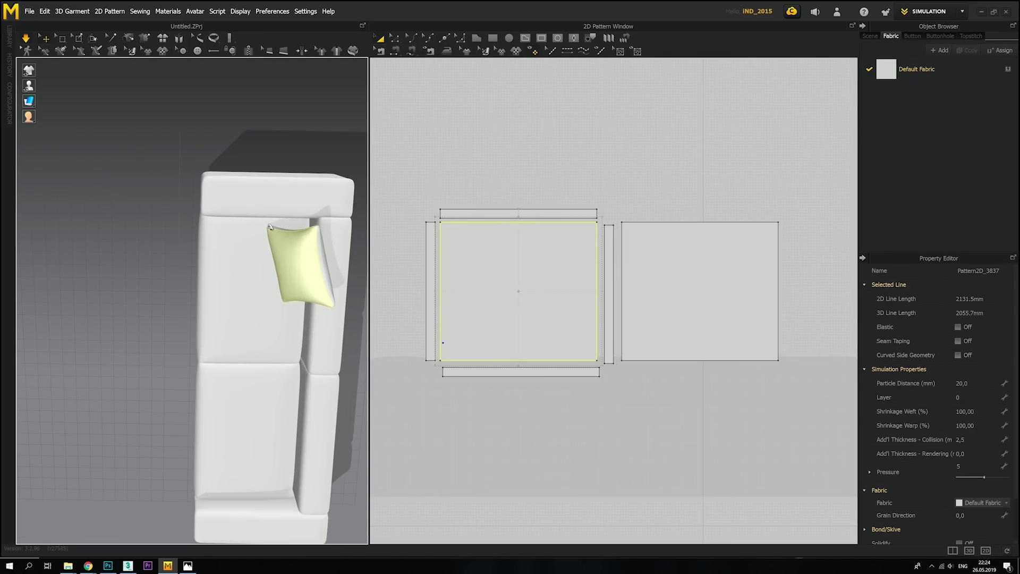
pyautogui.moveTo(269, 227); pyautogui.dragTo(331, 295, button='right')
pyautogui.click(298, 255)
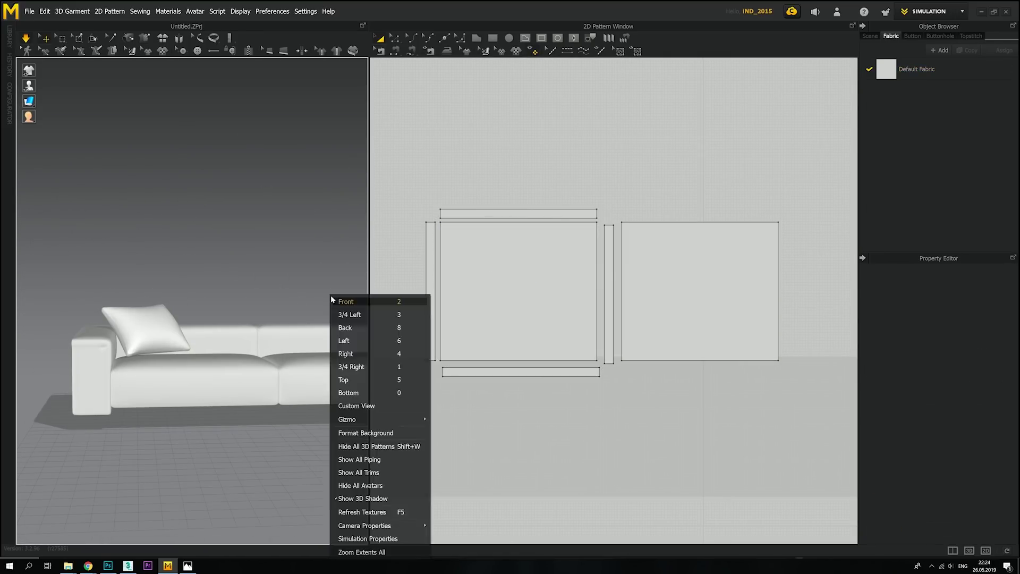
pyautogui.click(342, 301)
# - Inspect the inflated pillow from the front-left and select its main square panel
pyautogui.click(159, 318)
pyautogui.moveTo(217, 350); pyautogui.dragTo(179, 313, button='right')
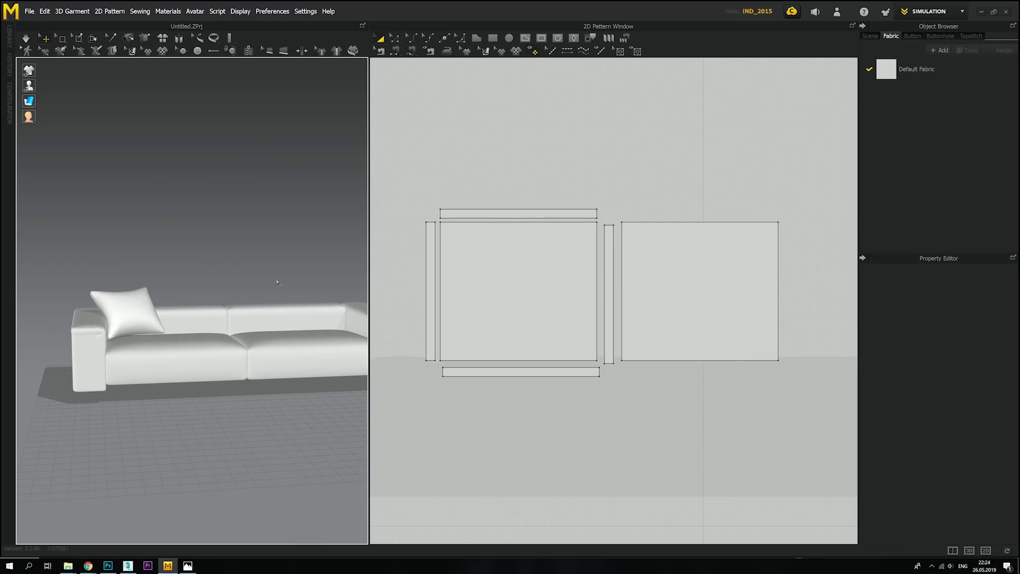
pyautogui.click(519, 289)
pyautogui.click(519, 289)
pyautogui.press('Escape')
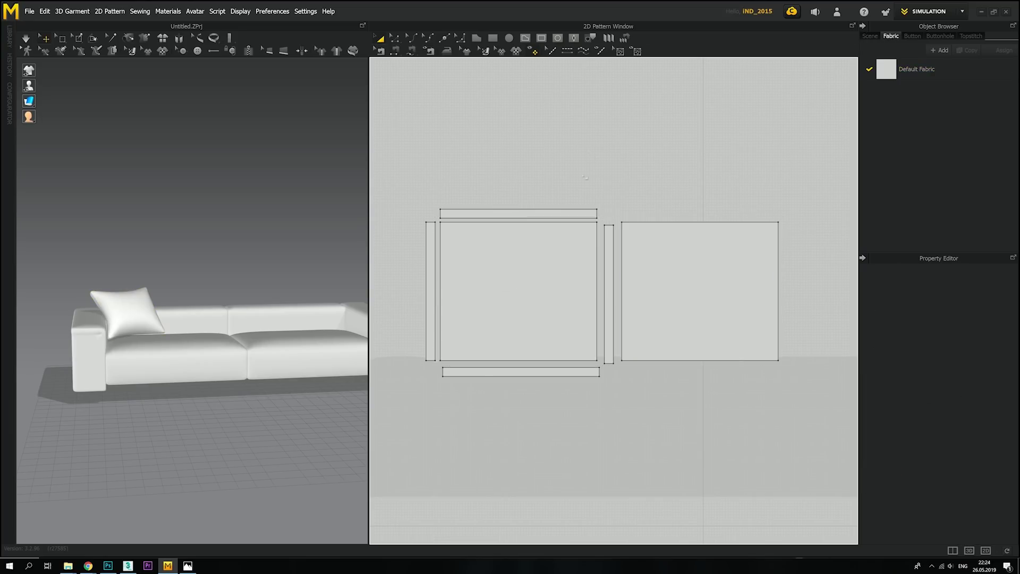
pyautogui.scroll(5, 108, 337)
pyautogui.scroll(2, 479, 315)
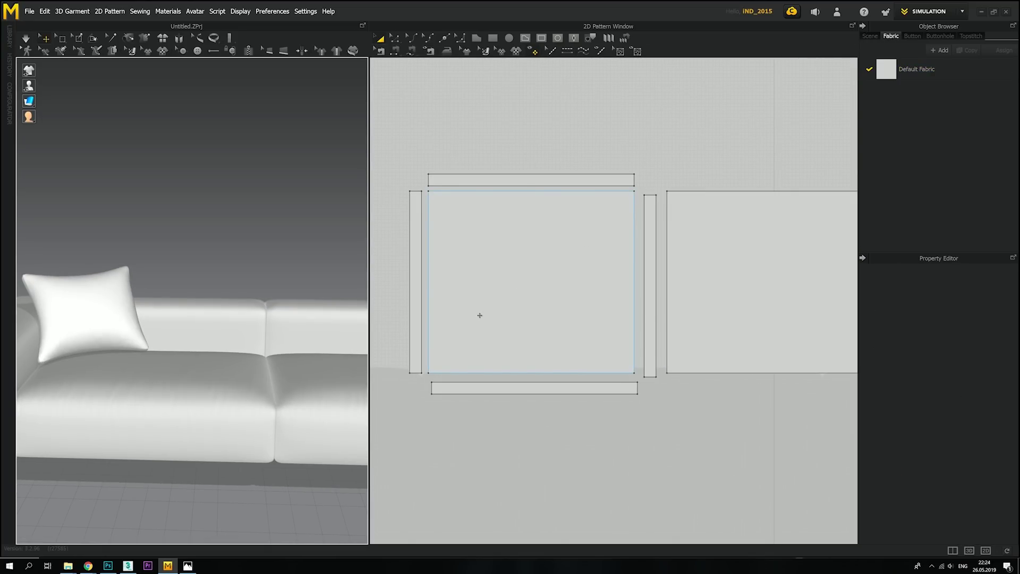
pyautogui.scroll(2, 444, 202)
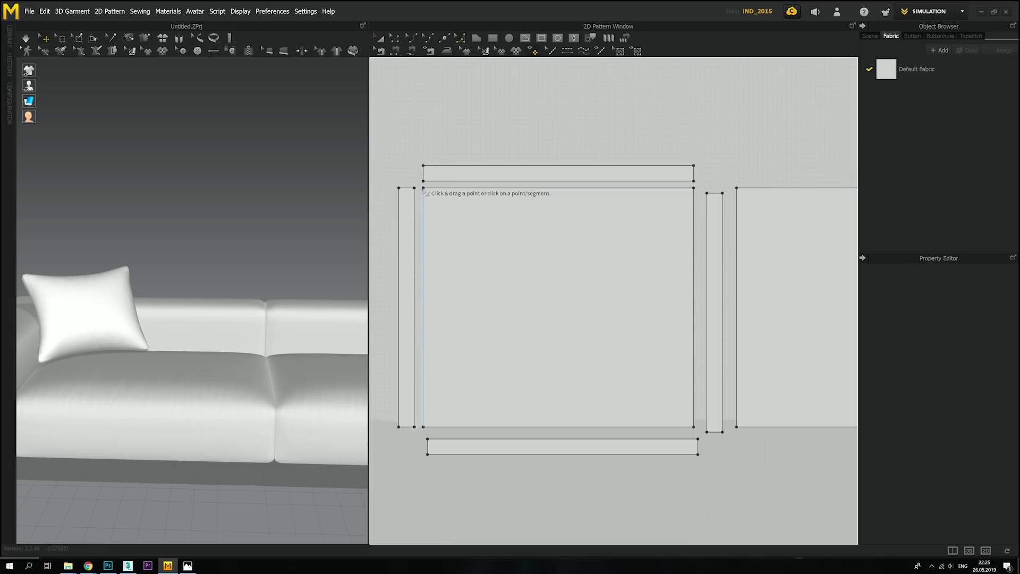
# - Round the four corners of the left pillow panel
pyautogui.click(423, 187)
pyautogui.click(693, 188)
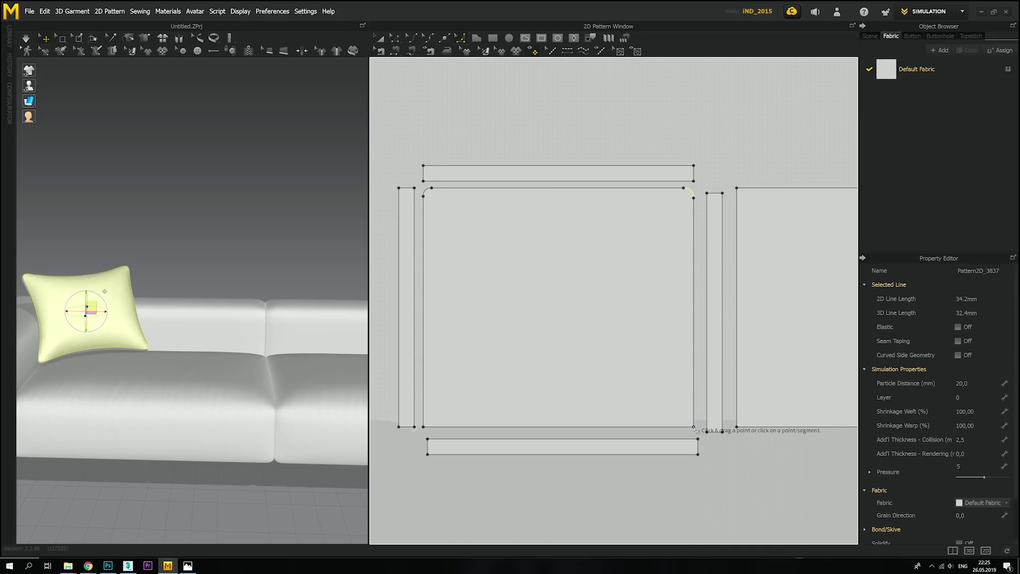
pyautogui.click(693, 426)
pyautogui.click(423, 426)
# - Round the right panel's four corners and select all the pillow's patterns
pyautogui.moveTo(696, 291); pyautogui.dragTo(455, 266, button='middle')
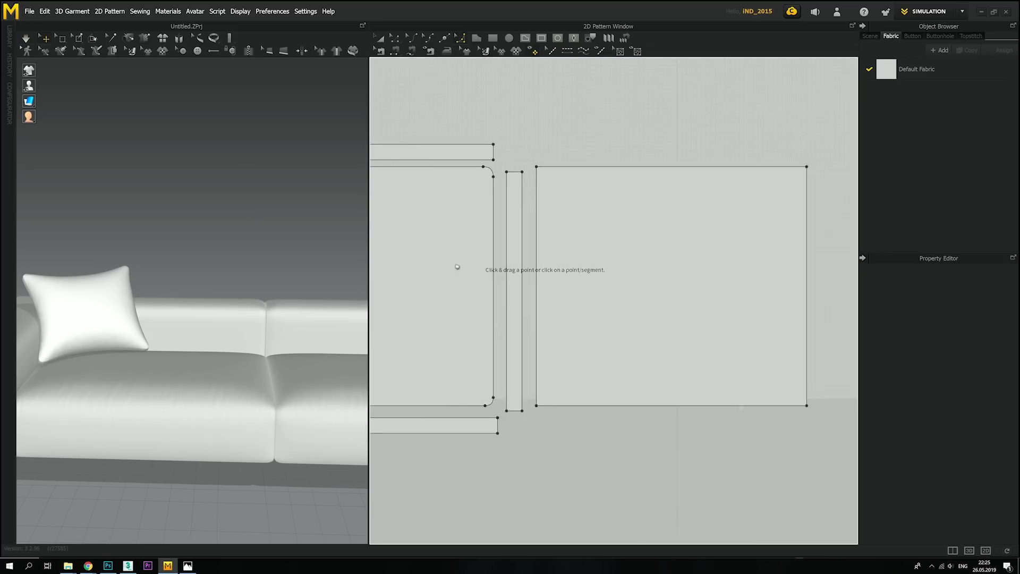
pyautogui.click(497, 163)
pyautogui.click(766, 162)
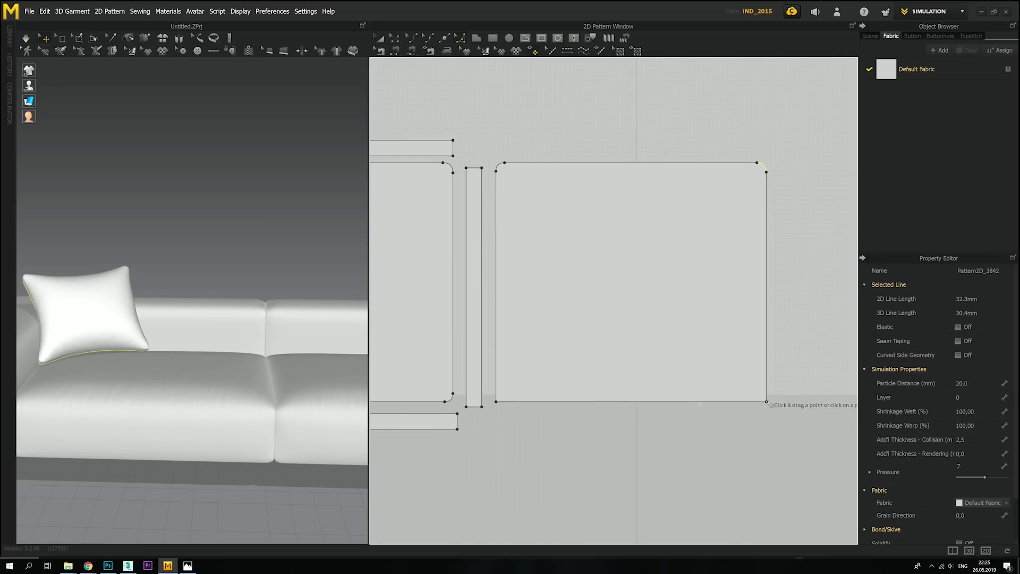
pyautogui.click(766, 401)
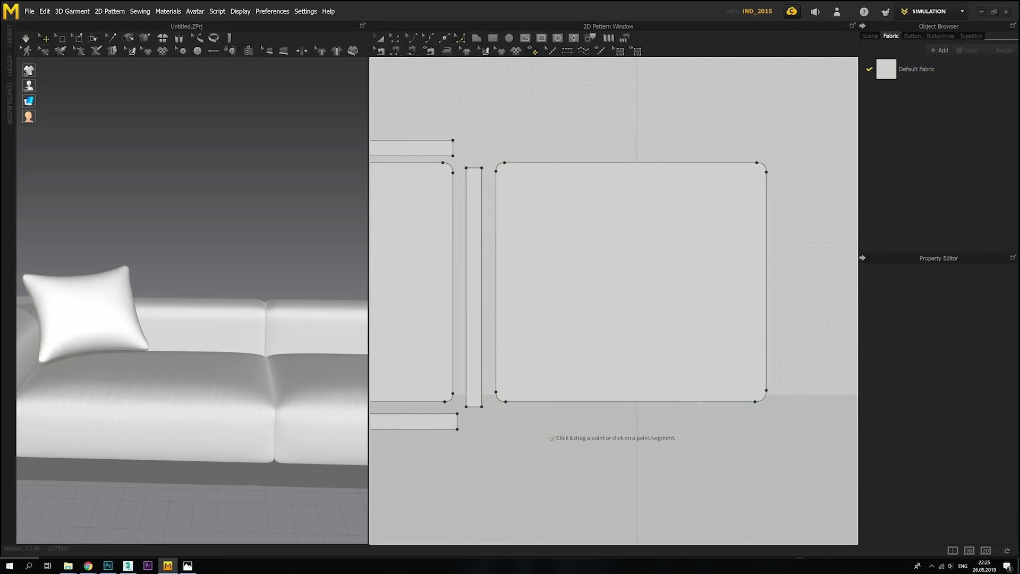
pyautogui.click(495, 401)
pyautogui.moveTo(297, 298); pyautogui.dragTo(254, 288, button='right')
pyautogui.scroll(-3, 532, 239)
pyautogui.click(578, 257)
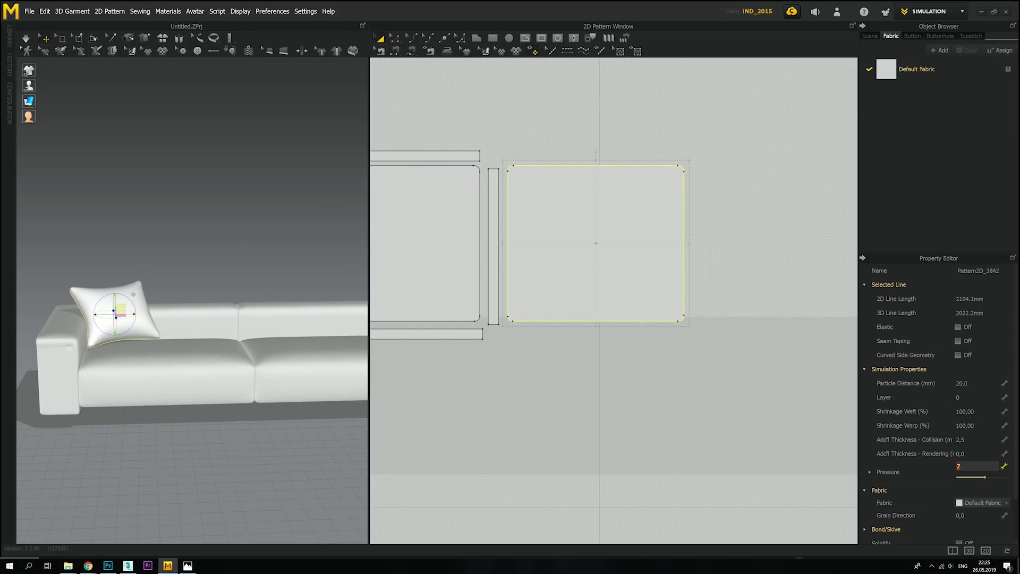
pyautogui.scroll(-2, 548, 228)
pyautogui.hotkey('ctrl', 'a')
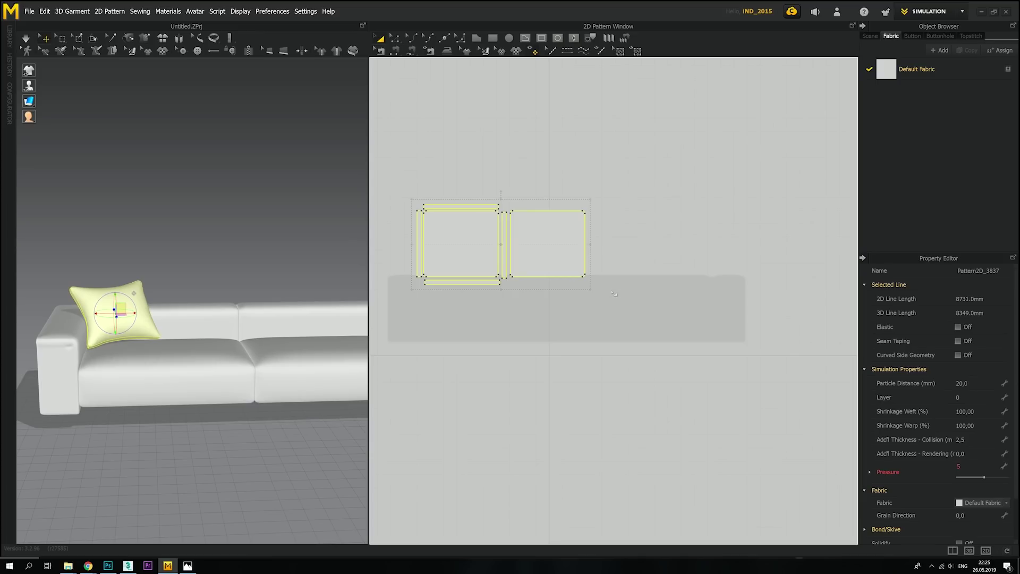
# - Paste a second pillow, set it beside the first on the sofa, and simulate
pyautogui.hotkey('ctrl', 'c')
pyautogui.hotkey('ctrl', 'v')
pyautogui.click(614, 293)
pyautogui.moveTo(265, 239); pyautogui.dragTo(266, 186, button='right')
pyautogui.moveTo(298, 318); pyautogui.dragTo(182, 326)
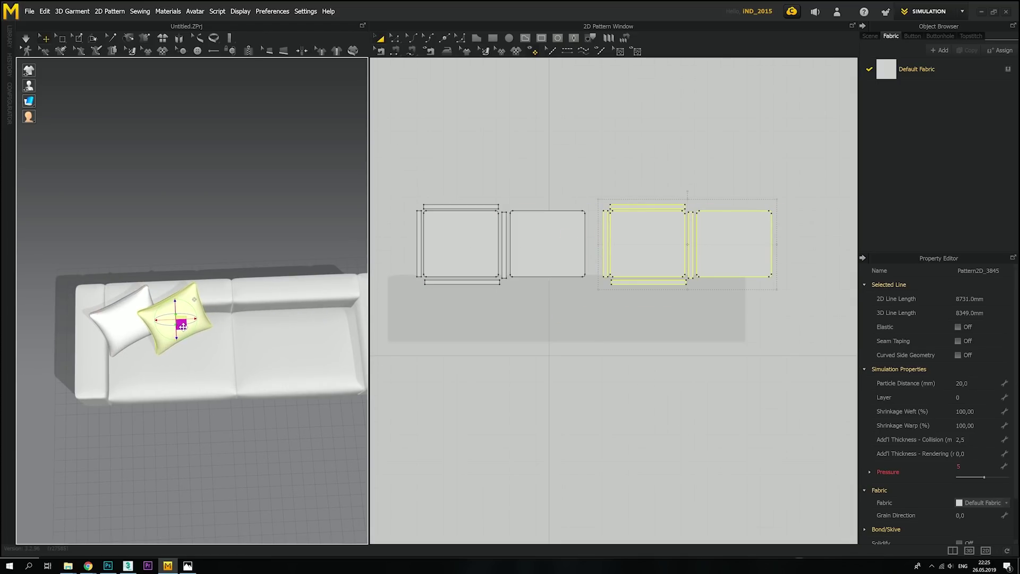
pyautogui.press('space')
# - View the sofa from the front and clear the pillow selection
pyautogui.moveTo(189, 245)
pyautogui.mouseDown(button='right')
pyautogui.moveTo(192, 321)
pyautogui.moveTo(220, 324)
pyautogui.mouseUp(button='right')
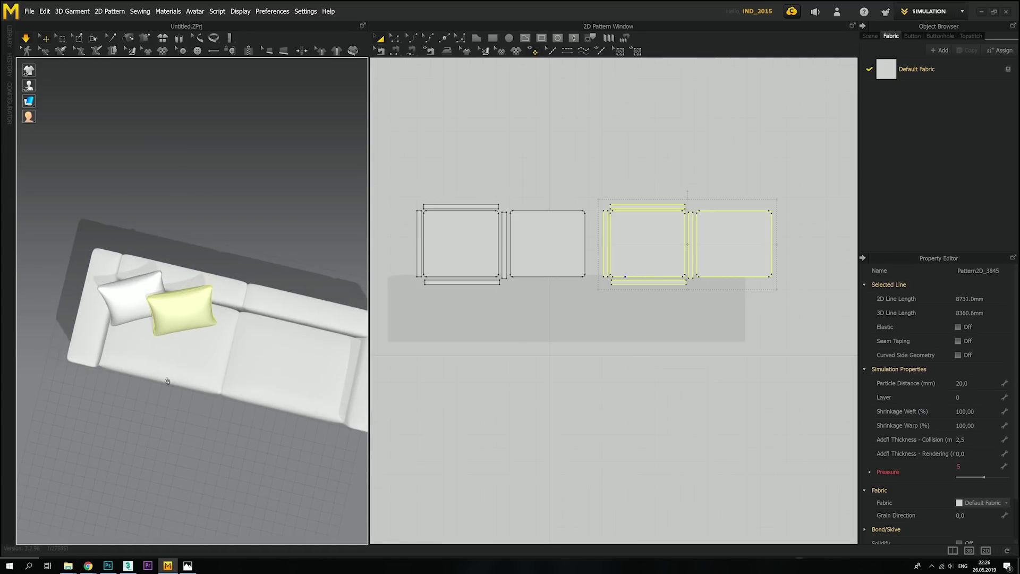
pyautogui.press('2')
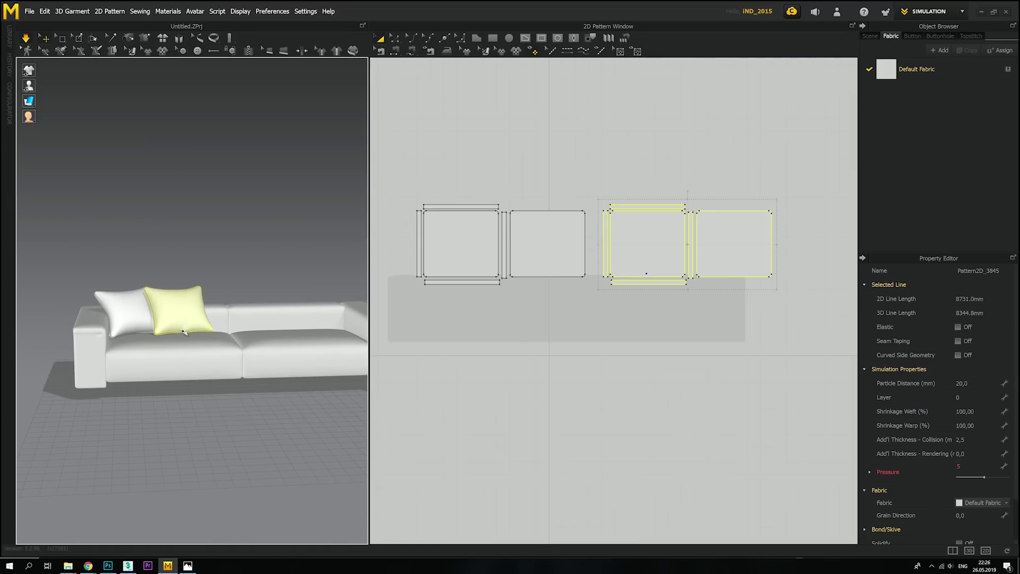
pyautogui.click(129, 262)
pyautogui.scroll(-2, 130, 262)
pyautogui.scroll(-3, 407, 271)
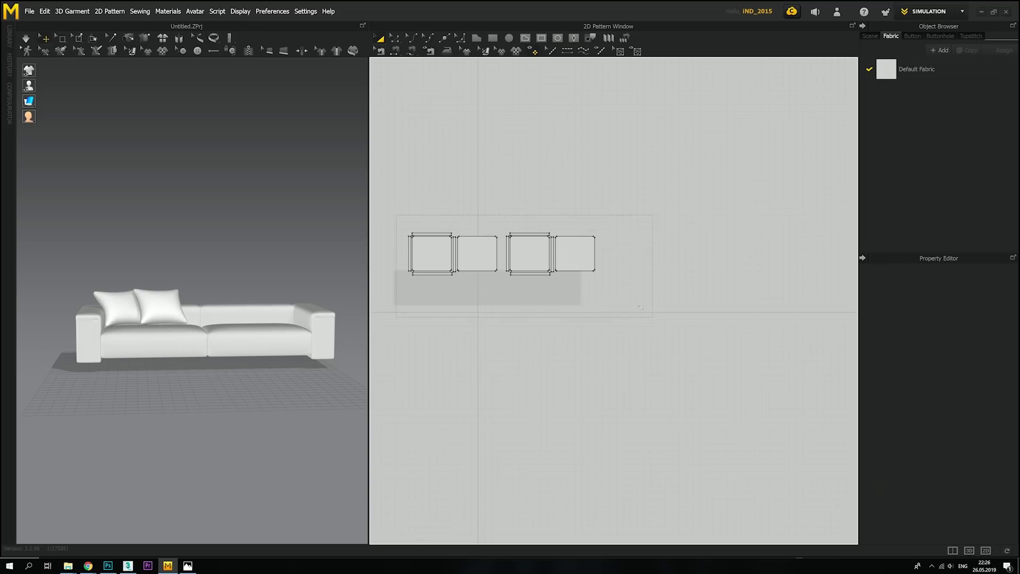
# - Copy all pillow patterns and drop the new pillows onto the sofa
pyautogui.hotkey('ctrl', 'a')
pyautogui.hotkey('ctrl', 'c')
pyautogui.hotkey('ctrl', 'v')
pyautogui.click(573, 257)
pyautogui.scroll(-2, 243, 303)
pyautogui.scroll(-2, 243, 303)
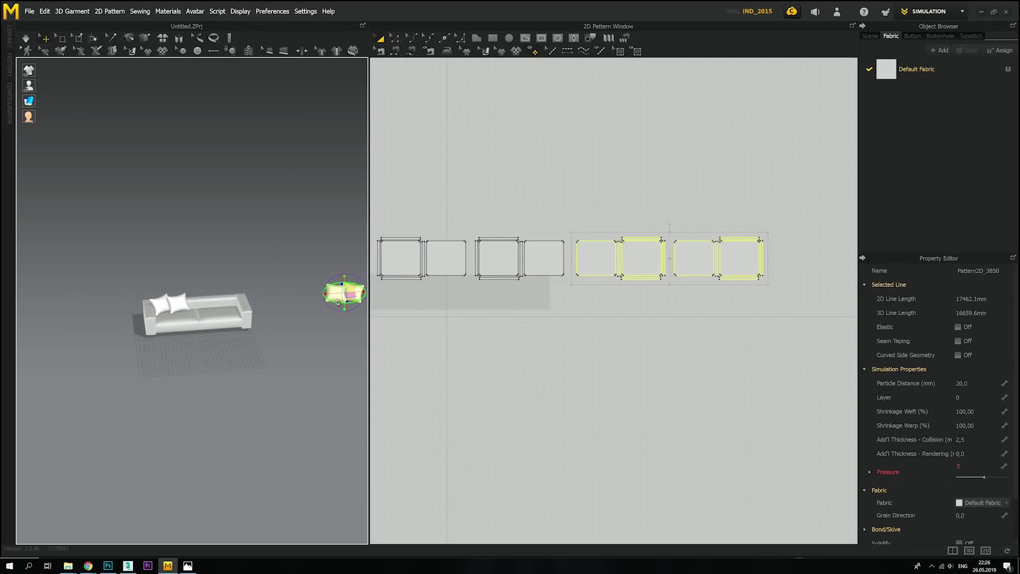
pyautogui.click(212, 295)
# - Move one of the new pillows left along the sofa
pyautogui.click(228, 297)
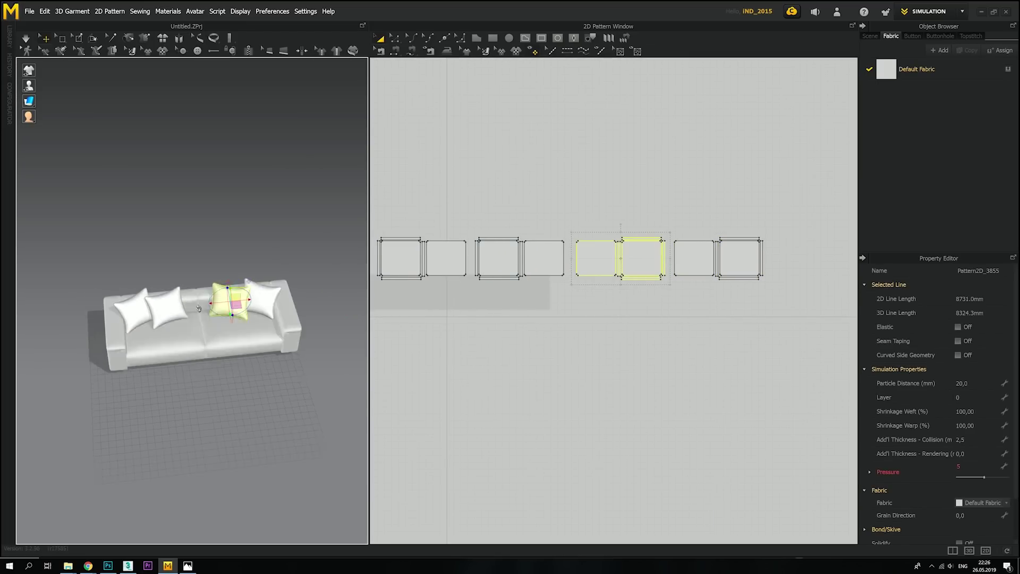
pyautogui.scroll(3, 268, 333)
pyautogui.moveTo(265, 330); pyautogui.dragTo(245, 320)
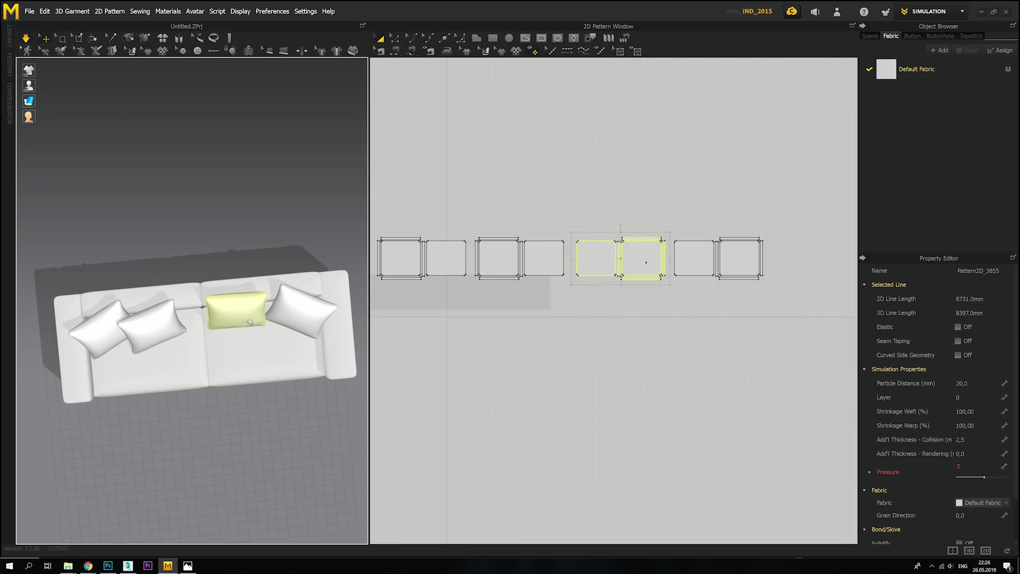
pyautogui.moveTo(249, 322); pyautogui.dragTo(240, 279, button='right')
pyautogui.click(215, 282)
pyautogui.scroll(-2, 611, 261)
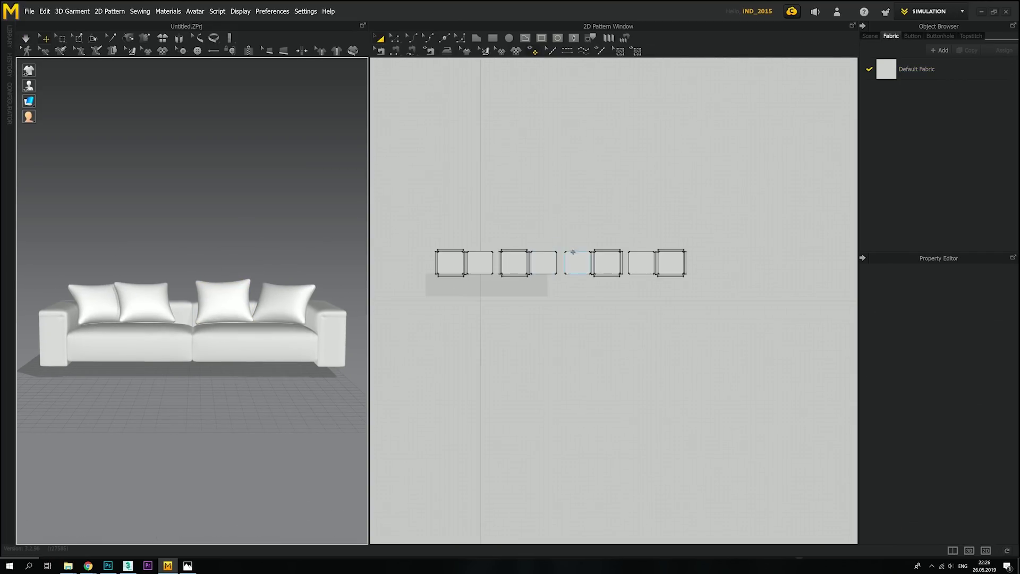
# - Place one more pillow pattern pair and select its Shrinkage Weft field
pyautogui.click(585, 269)
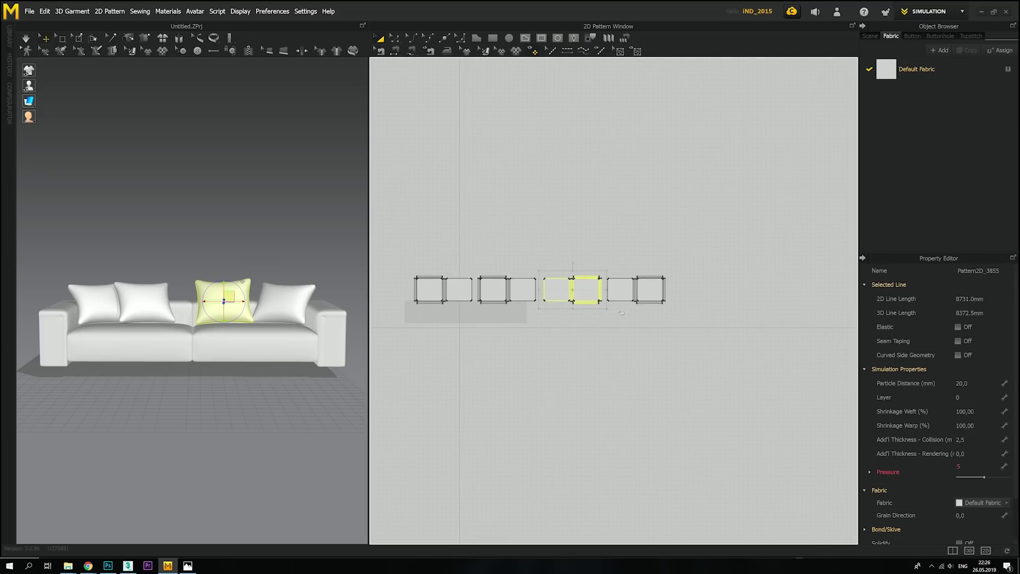
pyautogui.click(564, 253)
pyautogui.moveTo(249, 245); pyautogui.dragTo(271, 281, button='right')
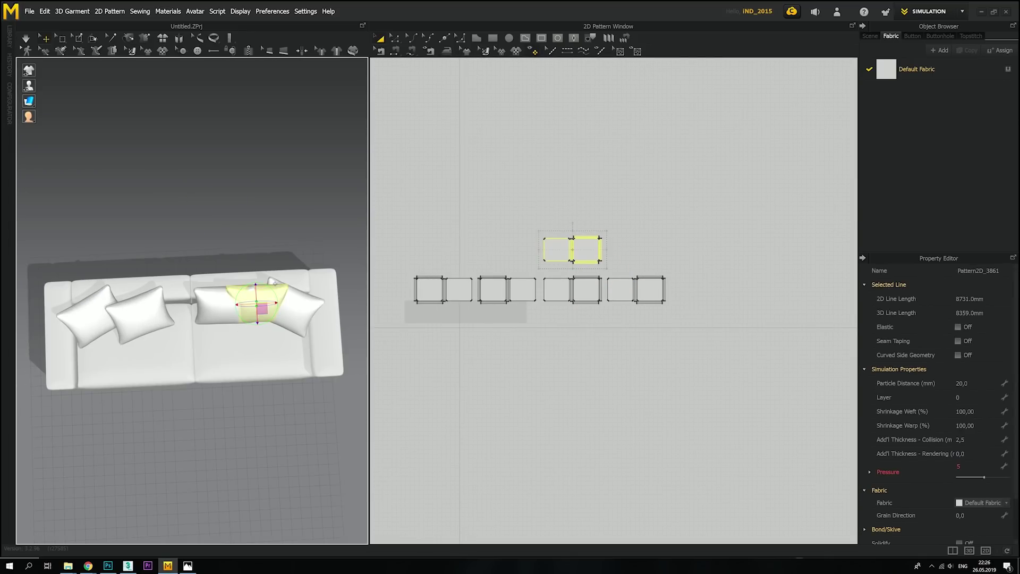
pyautogui.click(977, 411)
# - Enter the 90 shrinkage value and simulate the smaller pillow settling on the sofa
pyautogui.write('90')
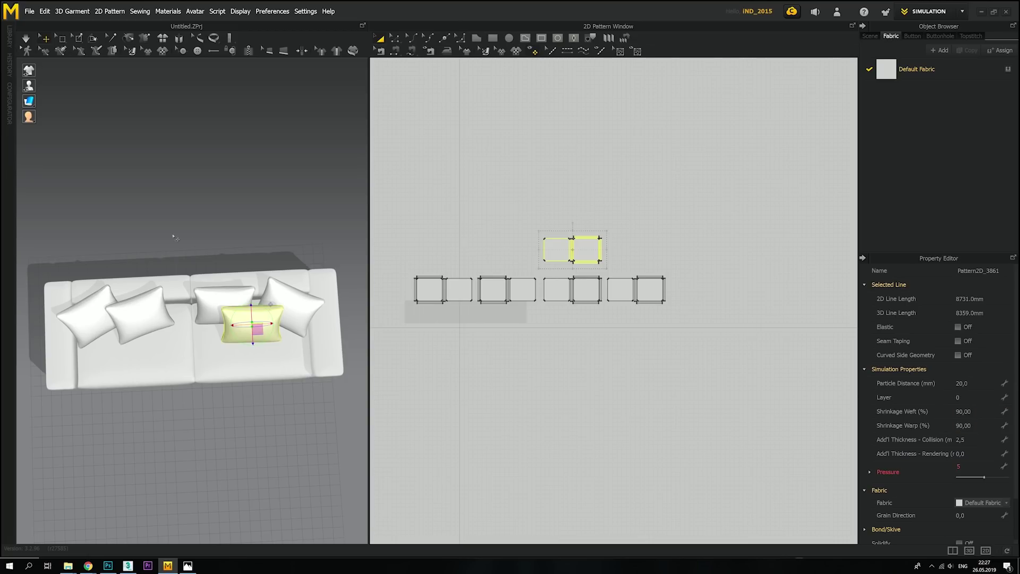
pyautogui.write('2')
pyautogui.press('space')
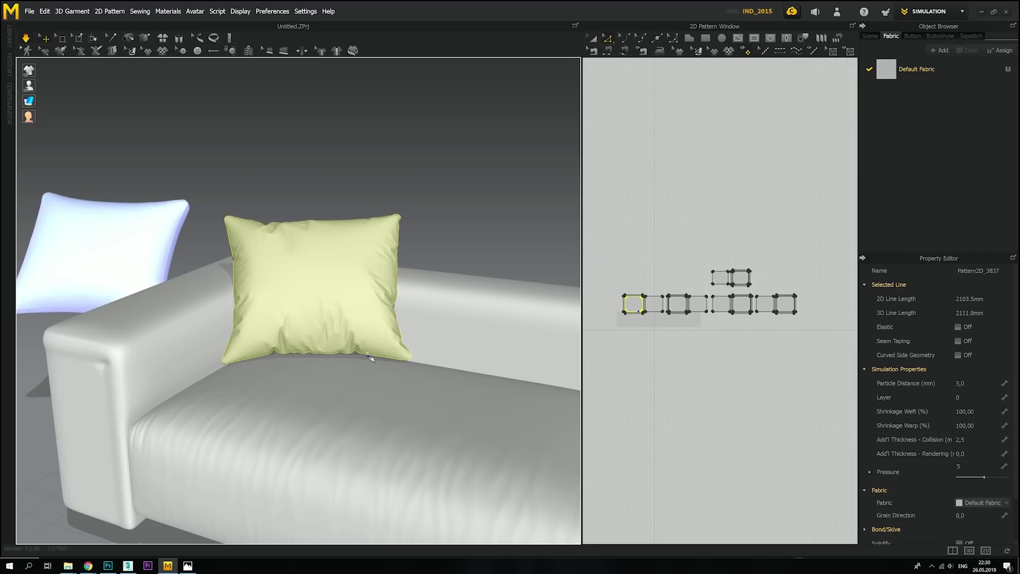
pyautogui.click(266, 167)
pyautogui.moveTo(130, 139)
pyautogui.mouseDown(button='right')
pyautogui.moveTo(212, 287)
pyautogui.moveTo(276, 297)
pyautogui.mouseUp(button='right')
pyautogui.scroll(-5, 211, 287)
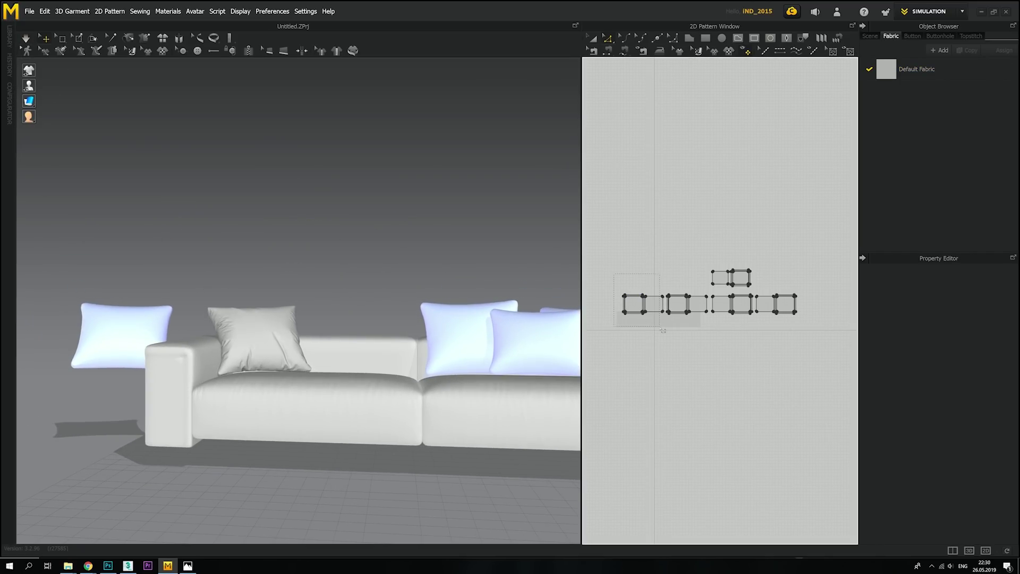
# - Freeze the middle pillow so it stays fixed on the sofa
pyautogui.click(274, 343)
pyautogui.rightClick(274, 344)
pyautogui.click(297, 47)
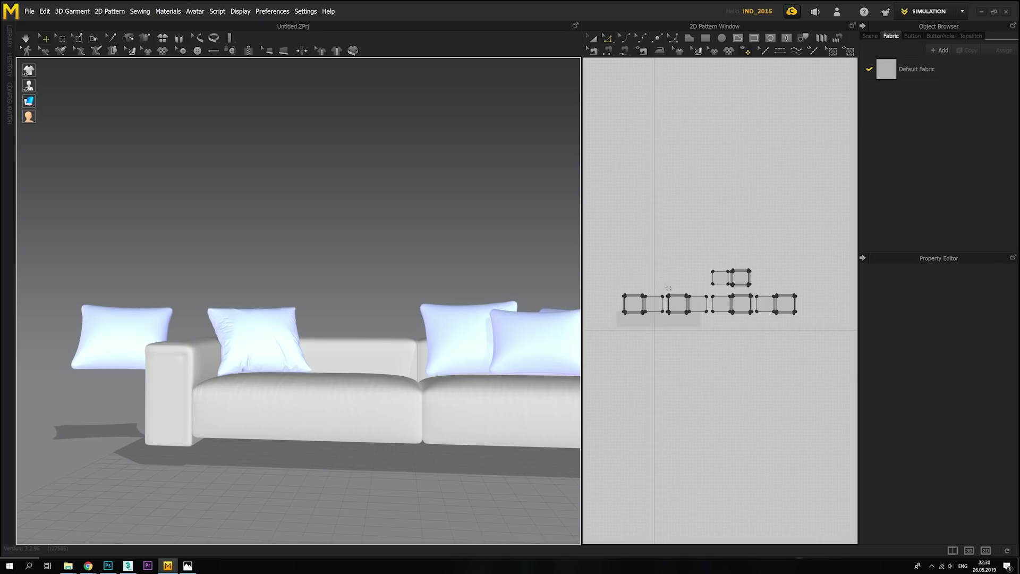
pyautogui.click(670, 304)
pyautogui.moveTo(223, 297)
pyautogui.mouseDown(button='right')
pyautogui.moveTo(350, 332)
pyautogui.moveTo(366, 456)
pyautogui.moveTo(366, 382)
pyautogui.moveTo(323, 391)
pyautogui.moveTo(337, 340)
pyautogui.mouseUp(button='right')
# - Select the Default Fabric and review its Physical Property presets list
pyautogui.rightClick(338, 340)
pyautogui.click(361, 30)
pyautogui.click(916, 69)
pyautogui.click(967, 447)
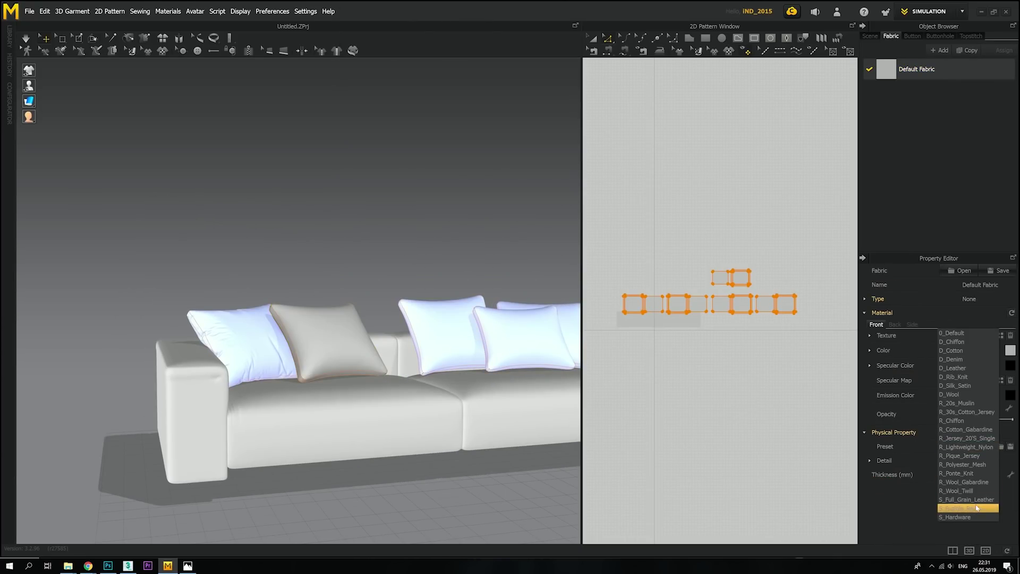
pyautogui.click(976, 507)
# - Select the middle pillow pattern and bring its Particle Distance of 20,0 up for editing
pyautogui.click(285, 186)
pyautogui.click(325, 342)
pyautogui.moveTo(325, 343)
pyautogui.mouseDown(button='right')
pyautogui.moveTo(316, 399)
pyautogui.moveTo(303, 373)
pyautogui.moveTo(396, 342)
pyautogui.moveTo(343, 368)
pyautogui.moveTo(344, 330)
pyautogui.mouseUp(button='right')
pyautogui.click(916, 69)
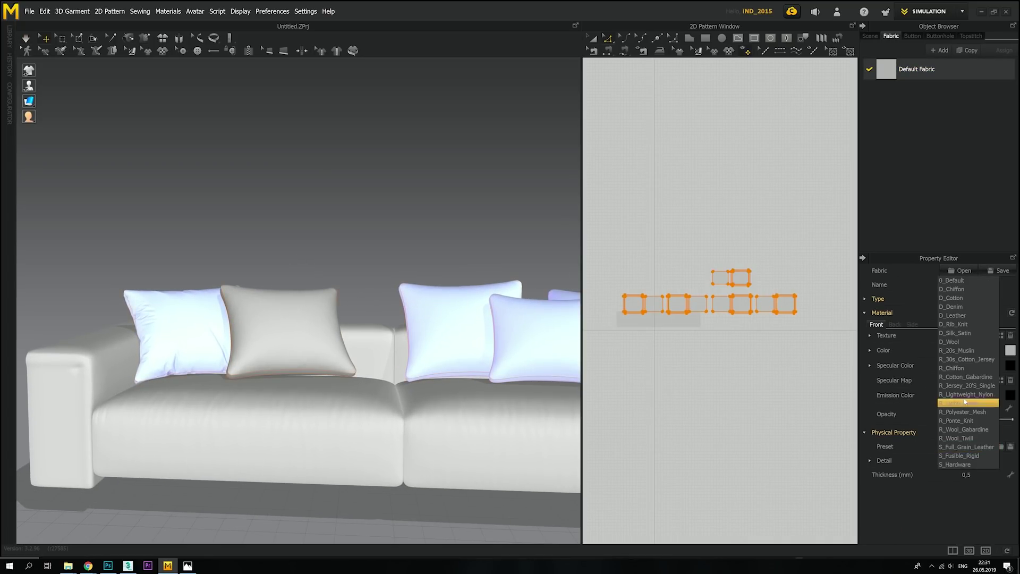
pyautogui.scroll(3, 780, 328)
pyautogui.click(687, 319)
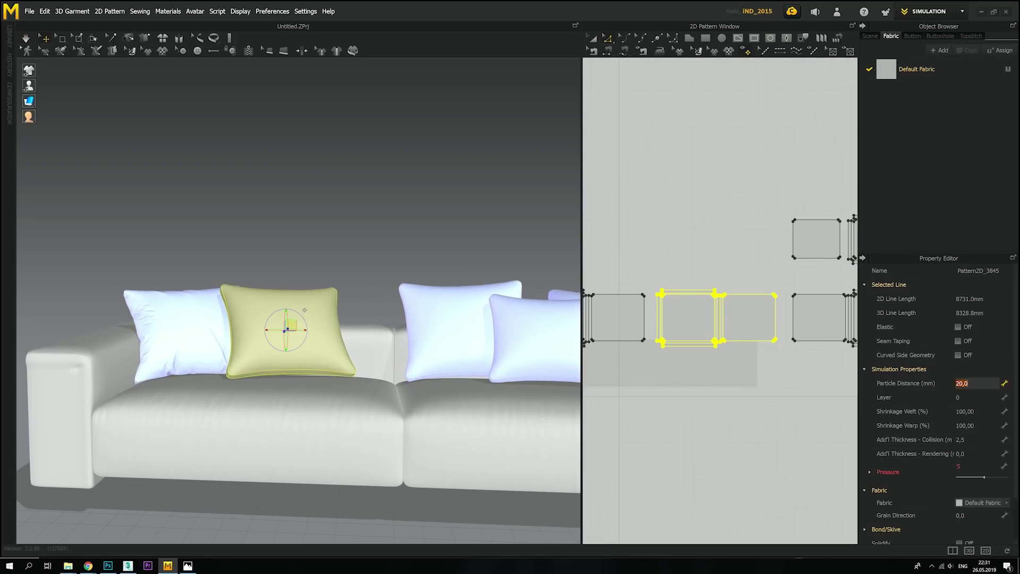
pyautogui.write('5')
# - Set the middle pillow's Particle Distance to 5 mm
pyautogui.press('Return')
pyautogui.scroll(2, 296, 223)
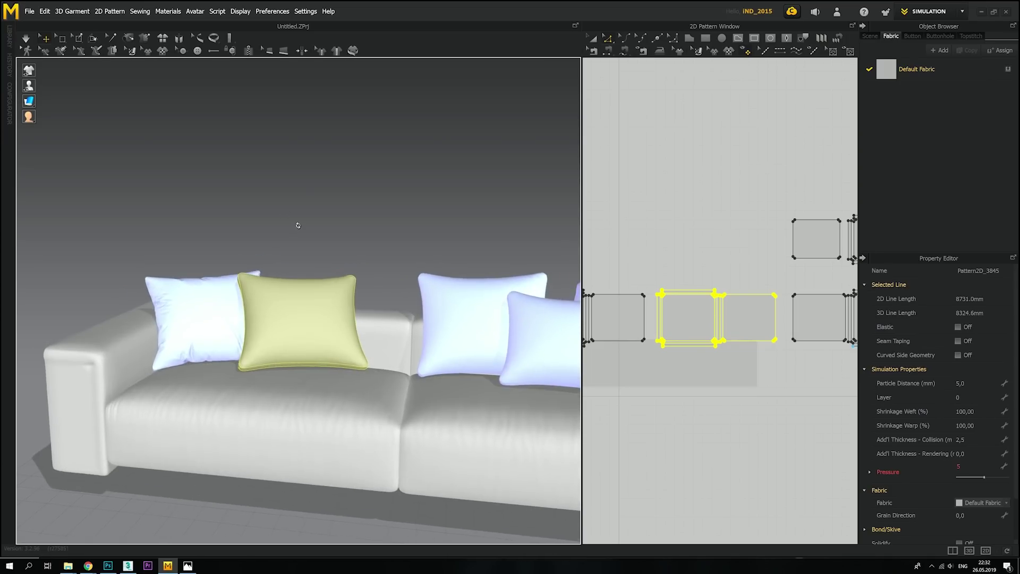
pyautogui.scroll(3, 315, 261)
pyautogui.click(958, 465)
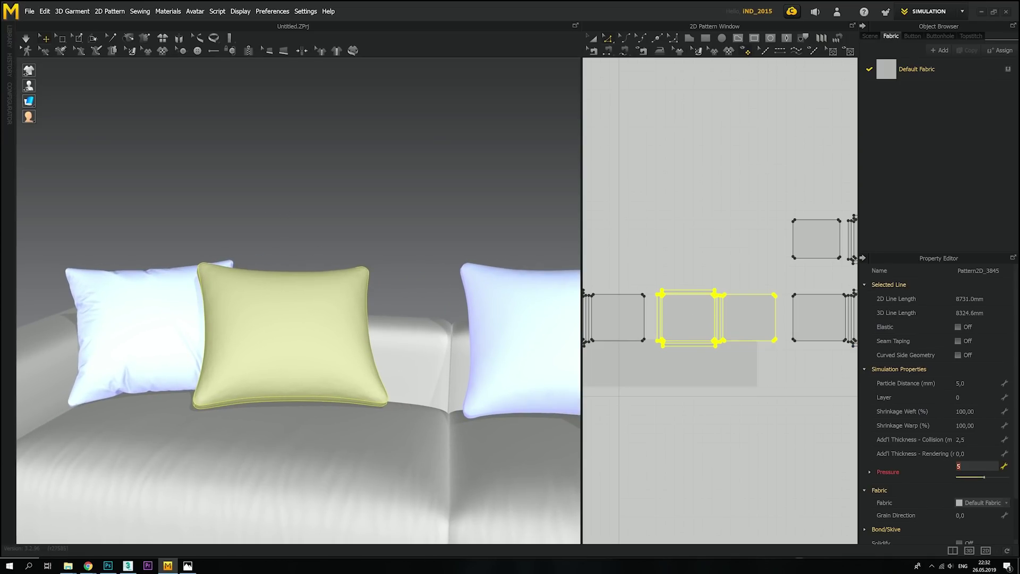
pyautogui.click(284, 229)
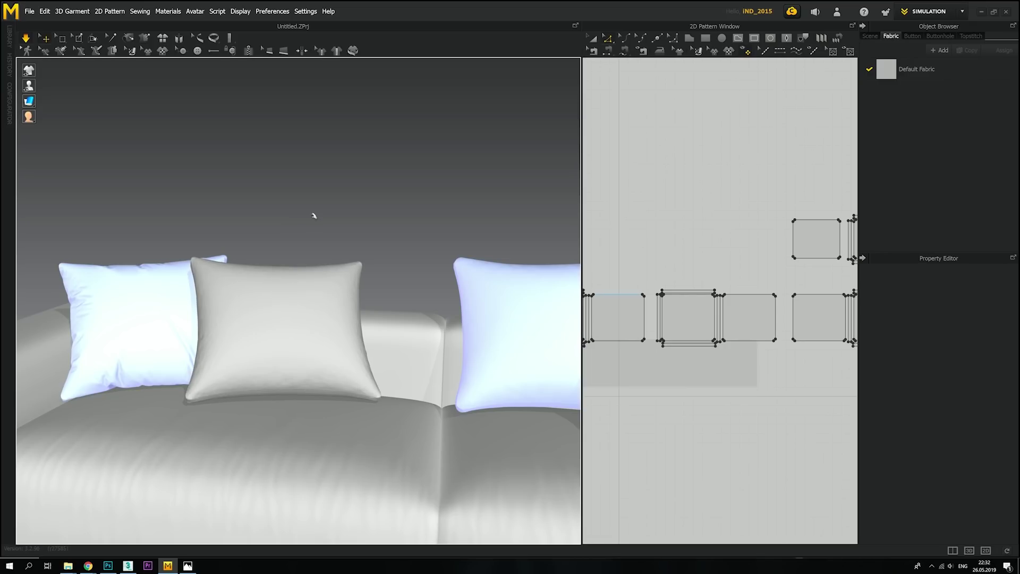
# - Tug the middle pillow's left and top edges during simulation to wrinkle the finer cloth
pyautogui.click(289, 391)
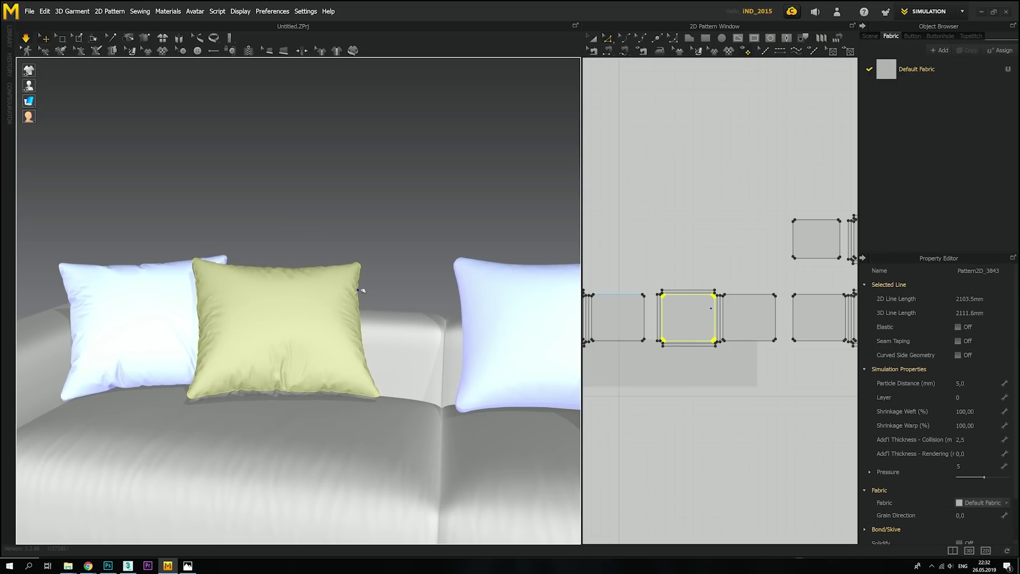
pyautogui.moveTo(203, 317); pyautogui.dragTo(201, 347)
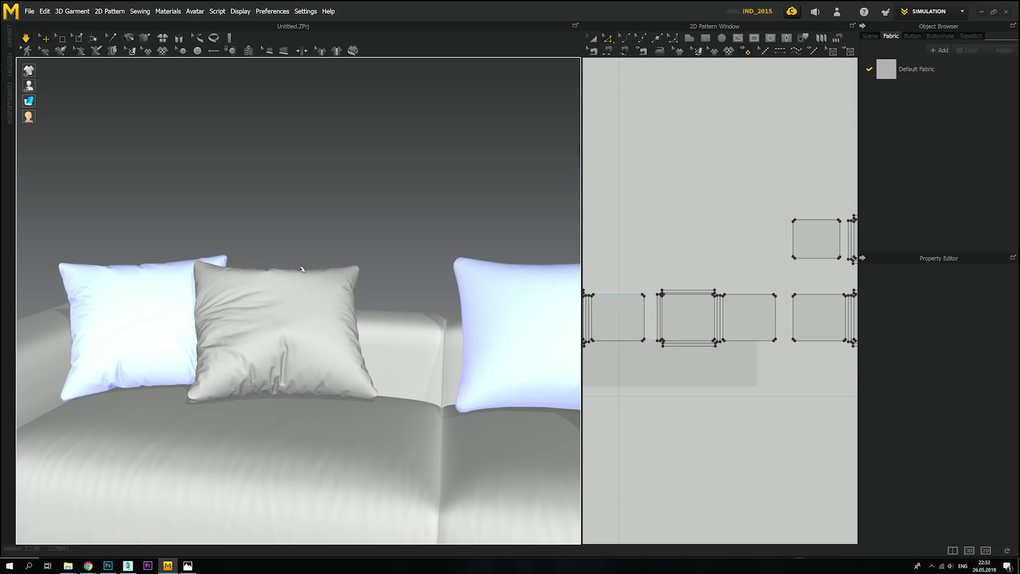
pyautogui.moveTo(300, 264); pyautogui.dragTo(362, 263)
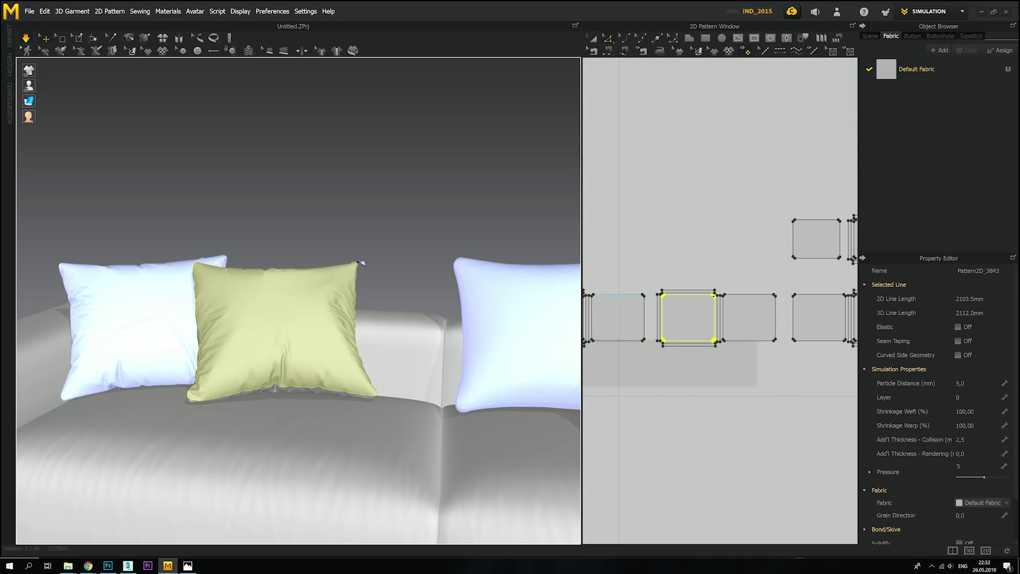
# - Pin the pillow's bottom edge, then drag its right and bottom edges so it settles smoother and squarer
pyautogui.click(286, 390)
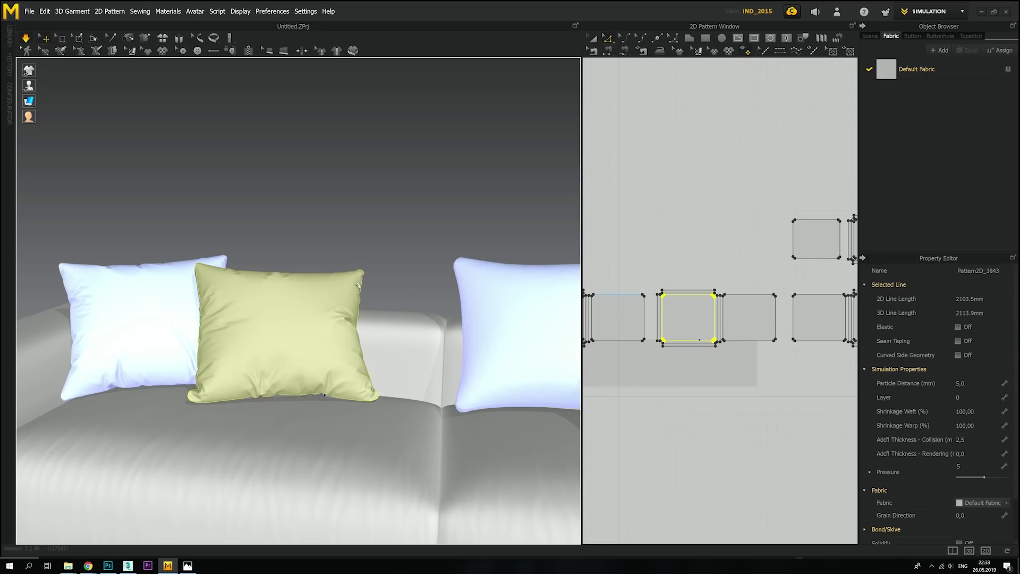
pyautogui.moveTo(308, 269); pyautogui.dragTo(287, 271)
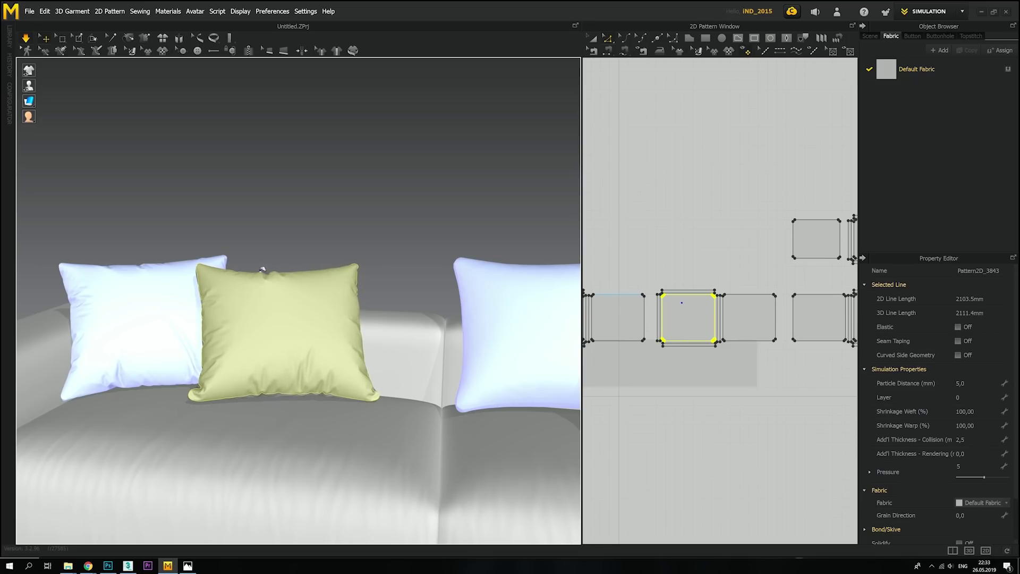
pyautogui.moveTo(287, 378); pyautogui.dragTo(244, 396)
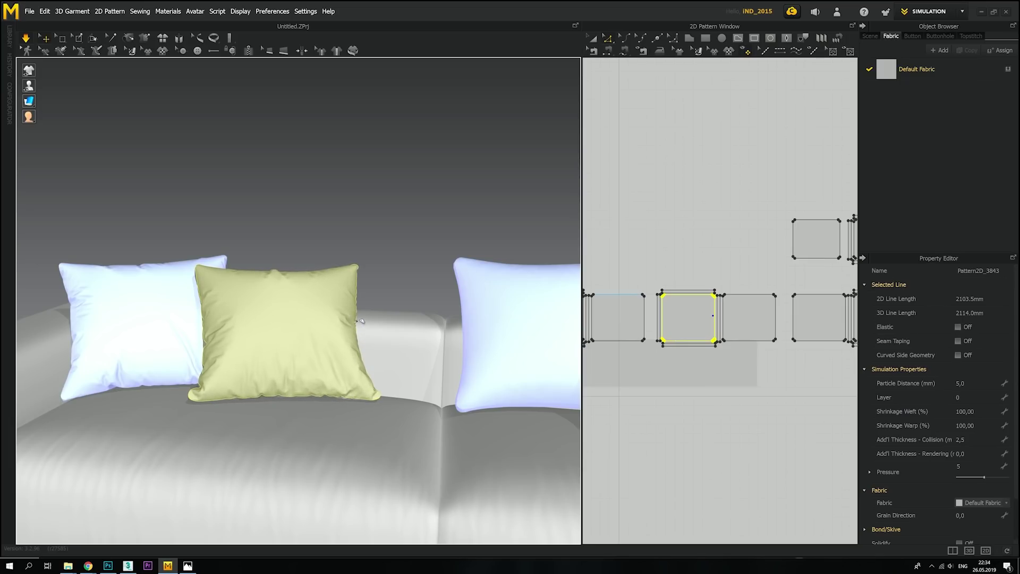
# - Deselect the pillow, frame the sofa from the front, and fit all patterns in the 2D window
pyautogui.click(271, 216)
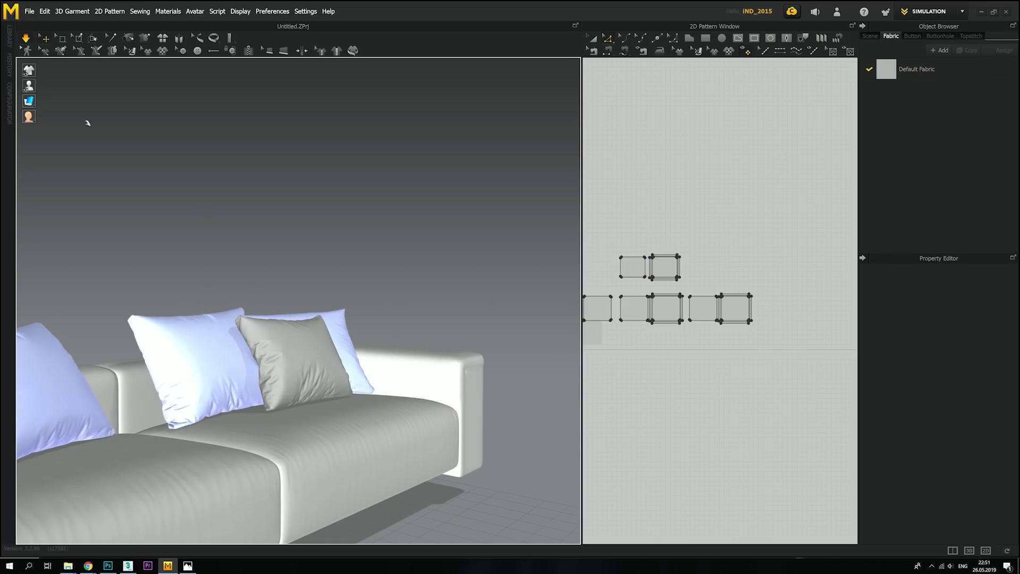
pyautogui.press('2')
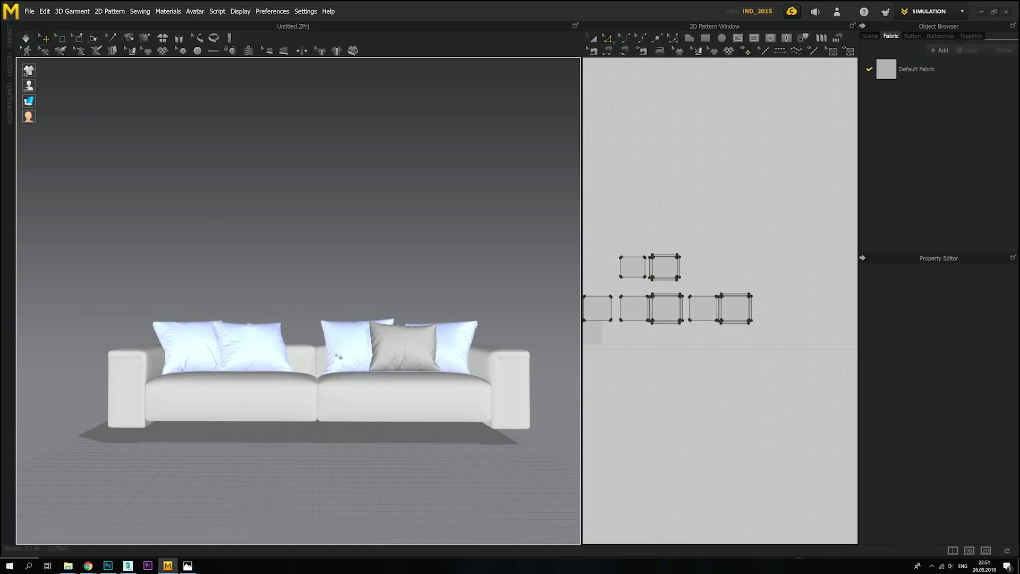
pyautogui.hotkey('ctrl', 'a')
pyautogui.click(324, 205)
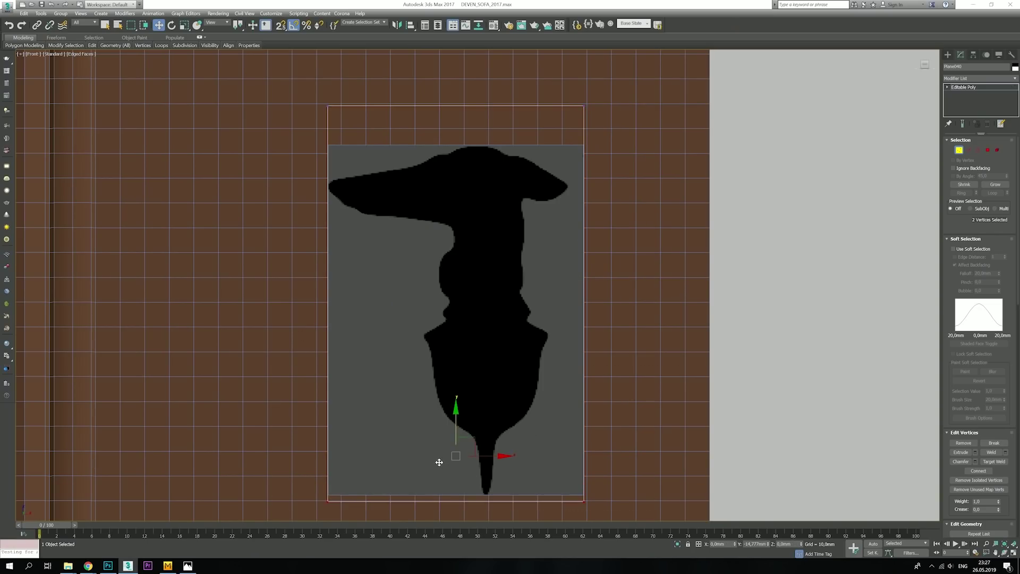
# - Cut an edge along the silhouette's top outline from the plane's left edge to its top border
pyautogui.press('1')
pyautogui.click(994, 523)
pyautogui.scroll(5, 526, 159)
pyautogui.moveTo(130, 211); pyautogui.dragTo(245, 293, button='middle')
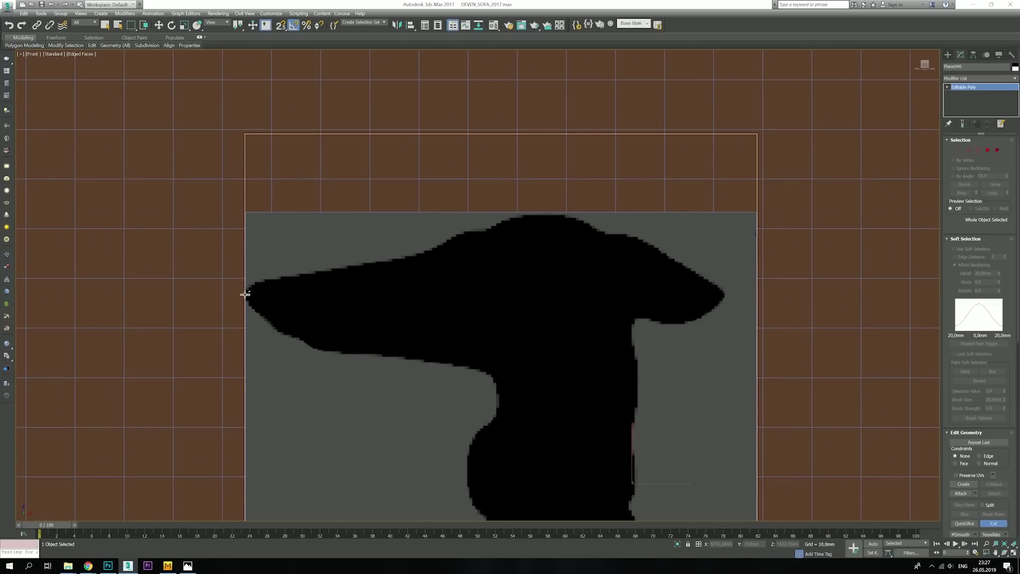
pyautogui.click(245, 293)
pyautogui.click(255, 281)
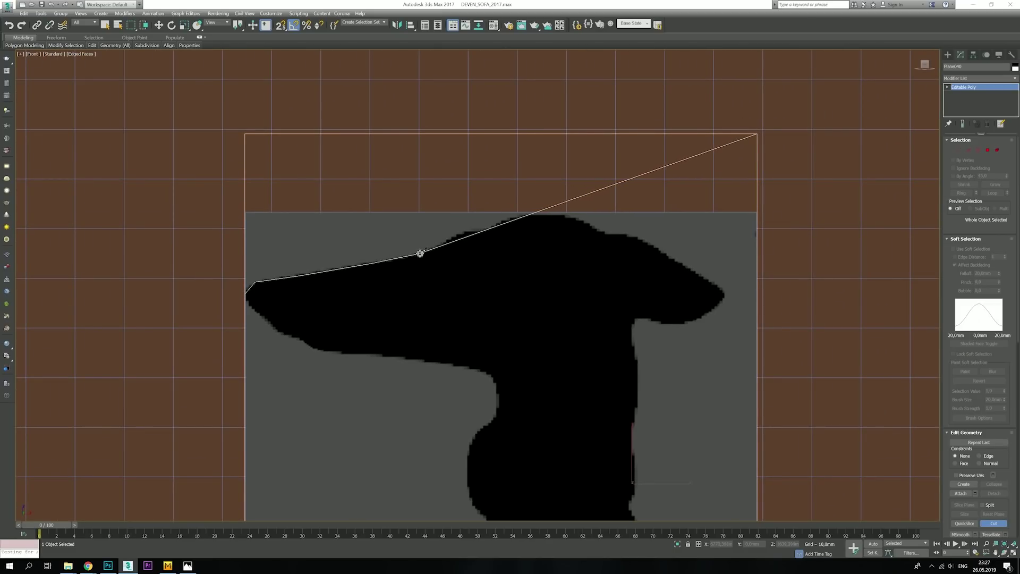
pyautogui.click(425, 253)
pyautogui.click(470, 232)
pyautogui.click(487, 231)
pyautogui.click(512, 217)
pyautogui.click(545, 215)
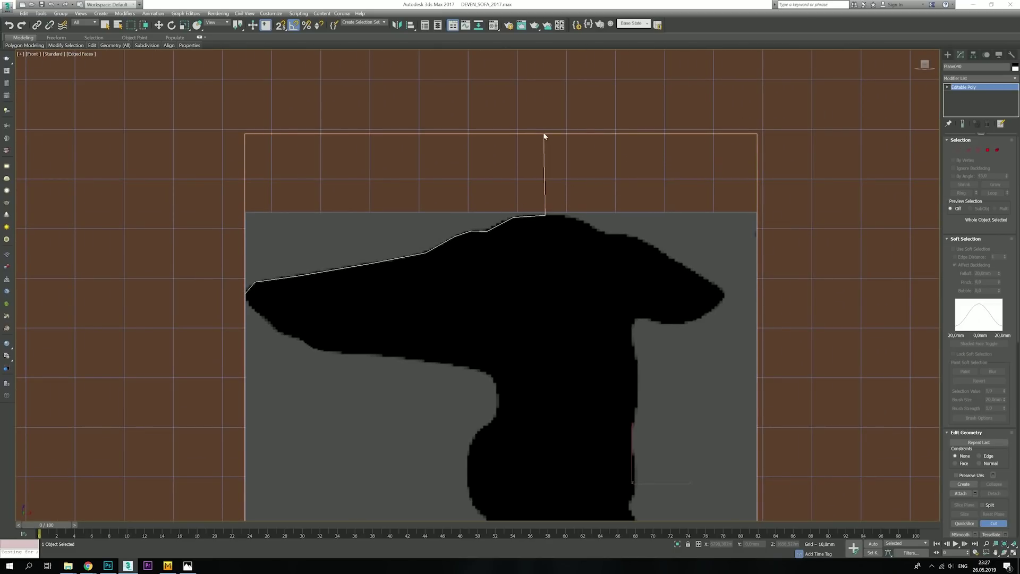
pyautogui.click(566, 216)
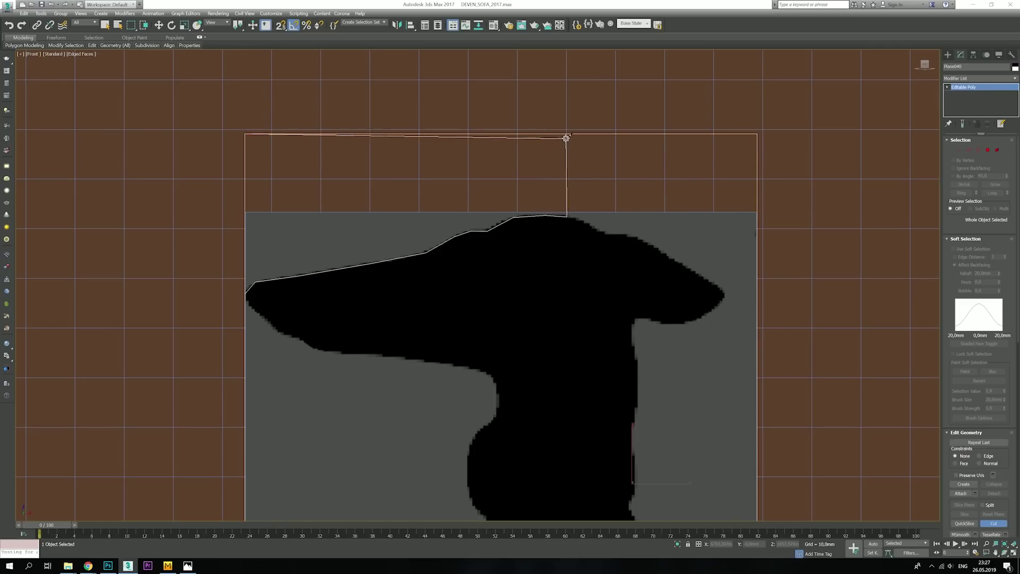
pyautogui.click(566, 138)
# - Add a cut from the silhouette's top outline up to the plane's top border
pyautogui.moveTo(580, 133); pyautogui.dragTo(576, 157, button='middle')
pyautogui.press('w')
pyautogui.press('1')
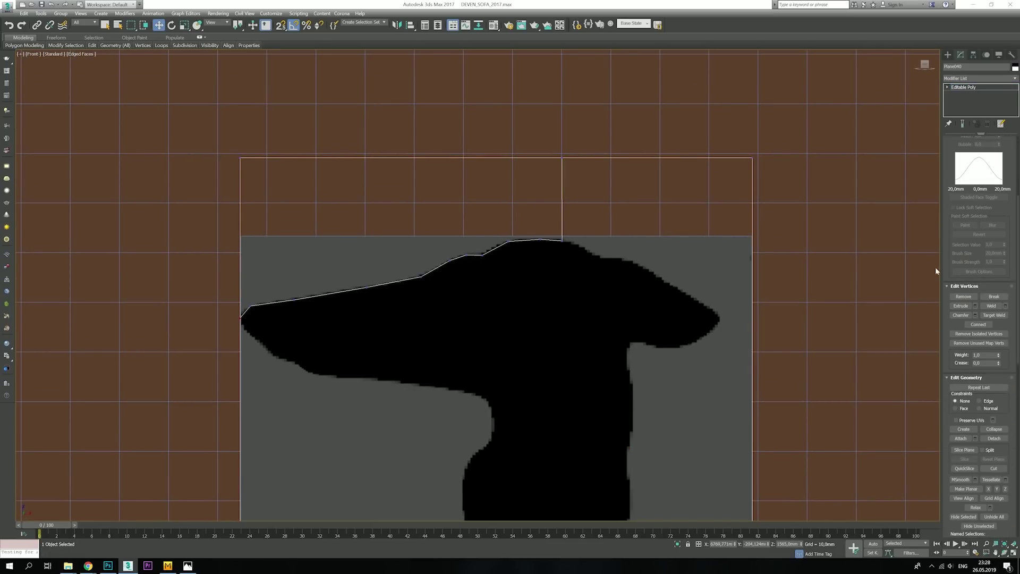
pyautogui.hotkey('alt', 'c')
pyautogui.click(562, 240)
pyautogui.click(590, 253)
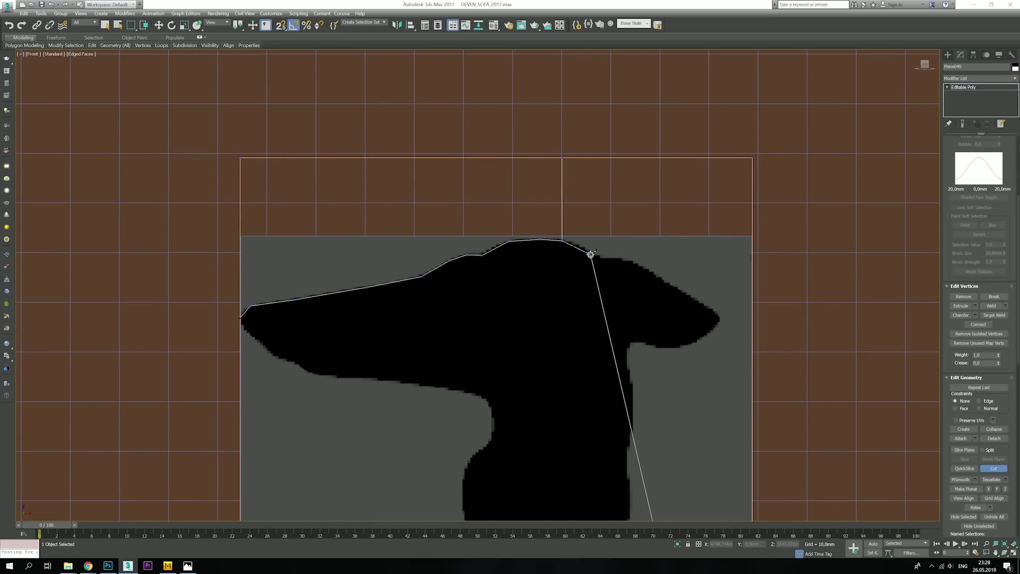
pyautogui.click(611, 157)
# - Cut more edges from the silhouette's top and slope up to the top border
pyautogui.moveTo(607, 181); pyautogui.dragTo(547, 116, button='middle')
pyautogui.click(578, 198)
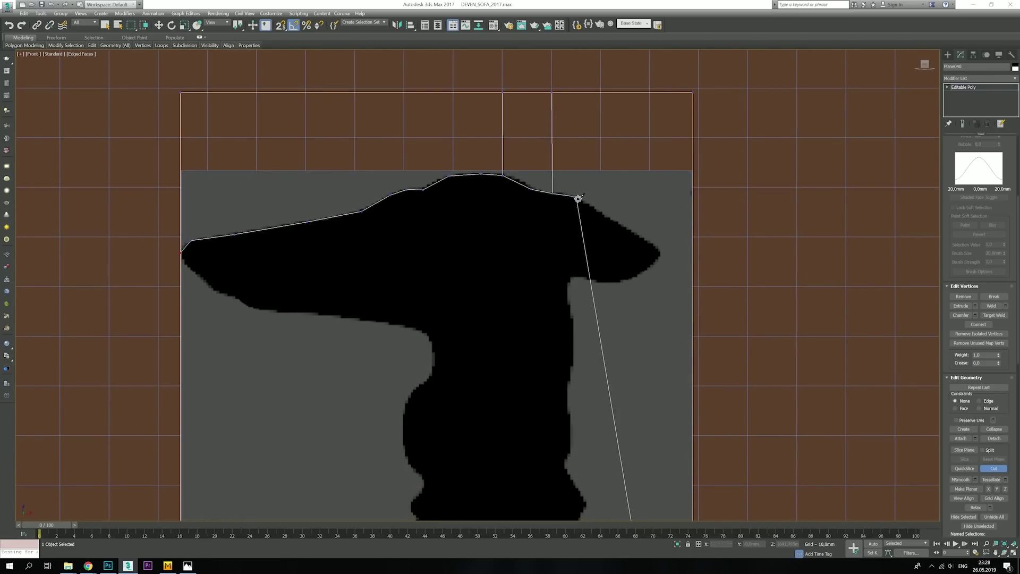
pyautogui.click(600, 212)
pyautogui.click(600, 93)
pyautogui.click(600, 211)
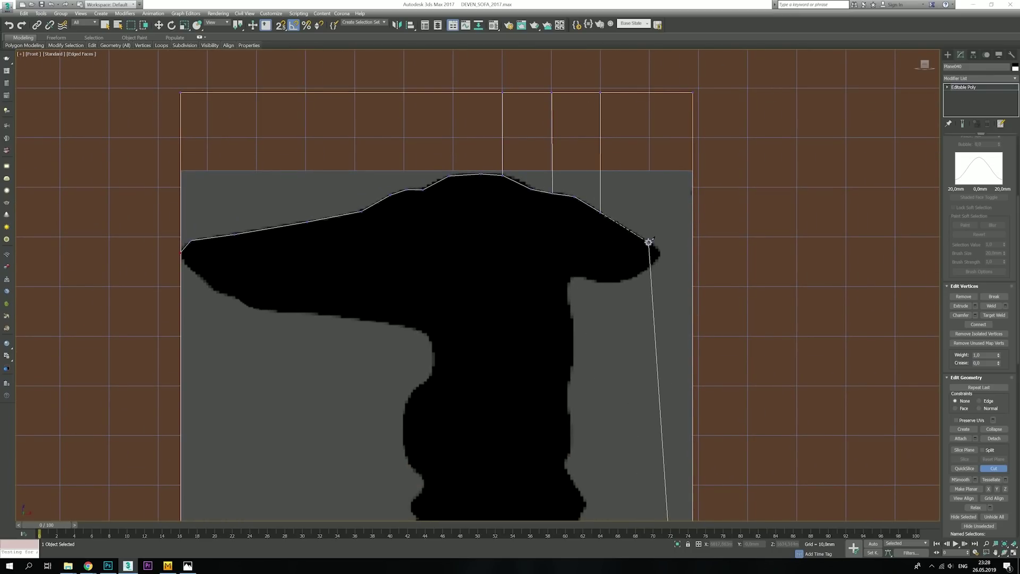
pyautogui.click(648, 241)
pyautogui.click(652, 241)
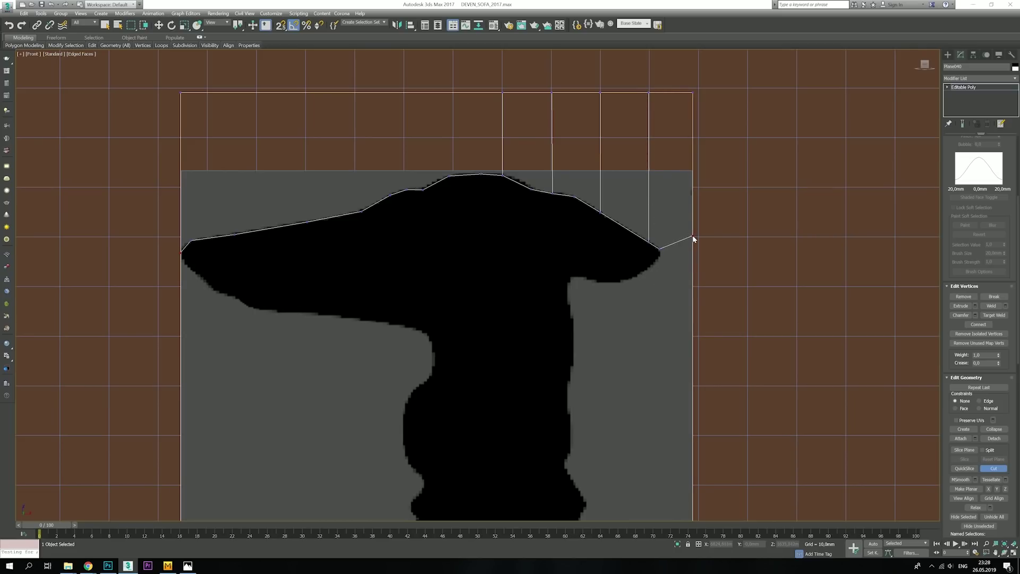
# - Connect the overhang tip and a point beneath it to the plane's right border
pyautogui.click(658, 259)
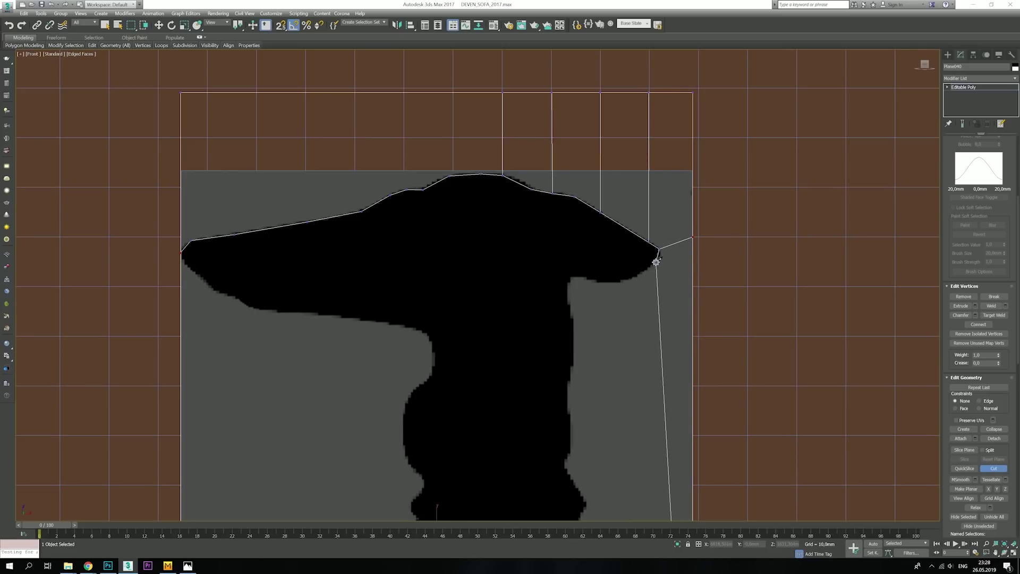
pyautogui.click(692, 285)
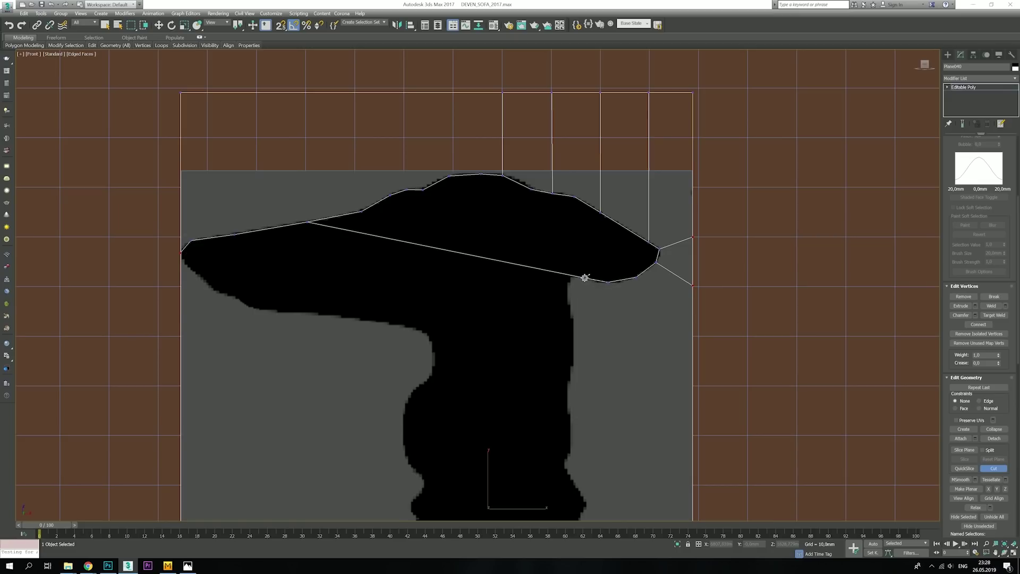
pyautogui.click(572, 321)
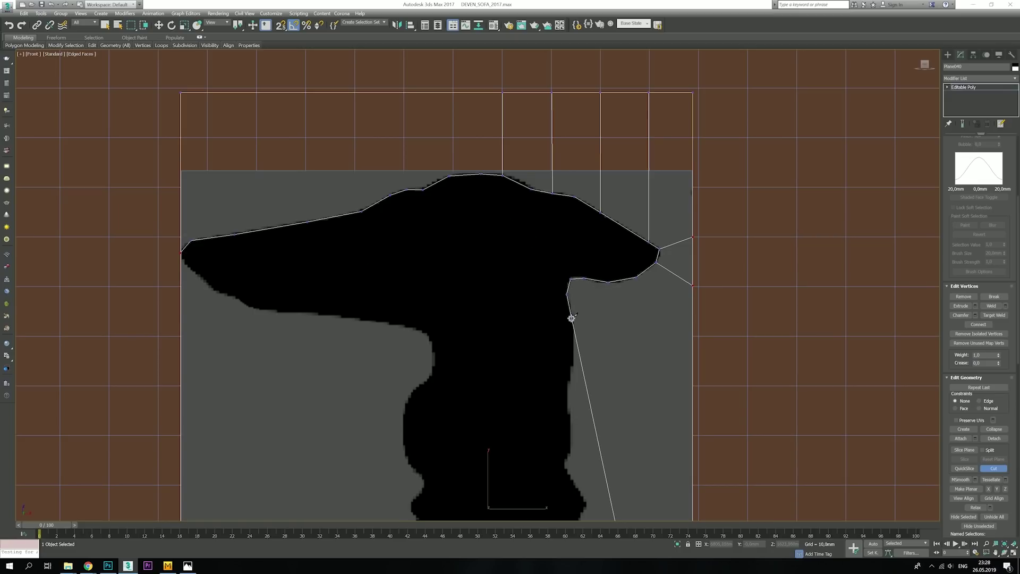
pyautogui.click(692, 337)
pyautogui.moveTo(593, 356); pyautogui.dragTo(563, 242, button='middle')
pyautogui.click(543, 252)
# - Link points on the silhouette's upper right side across to the plane's right border
pyautogui.click(663, 271)
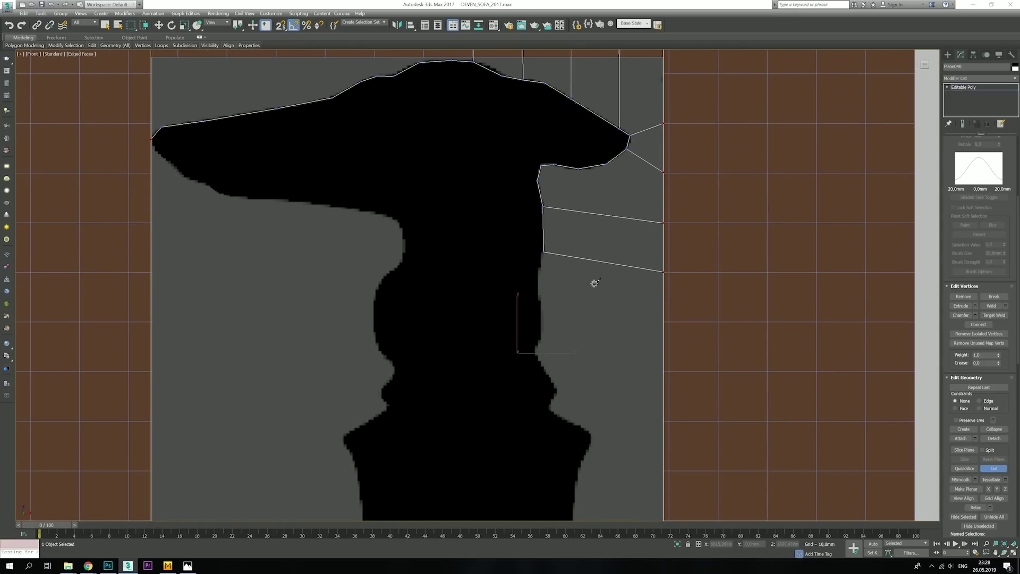
pyautogui.click(540, 307)
pyautogui.click(663, 321)
pyautogui.moveTo(538, 317); pyautogui.dragTo(489, 198, button='middle')
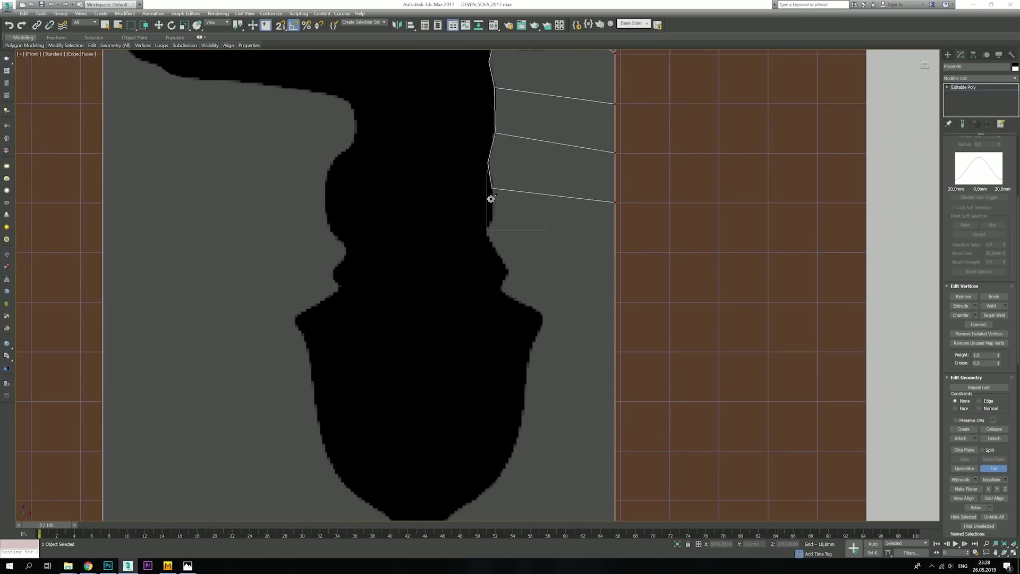
pyautogui.click(500, 254)
pyautogui.click(615, 253)
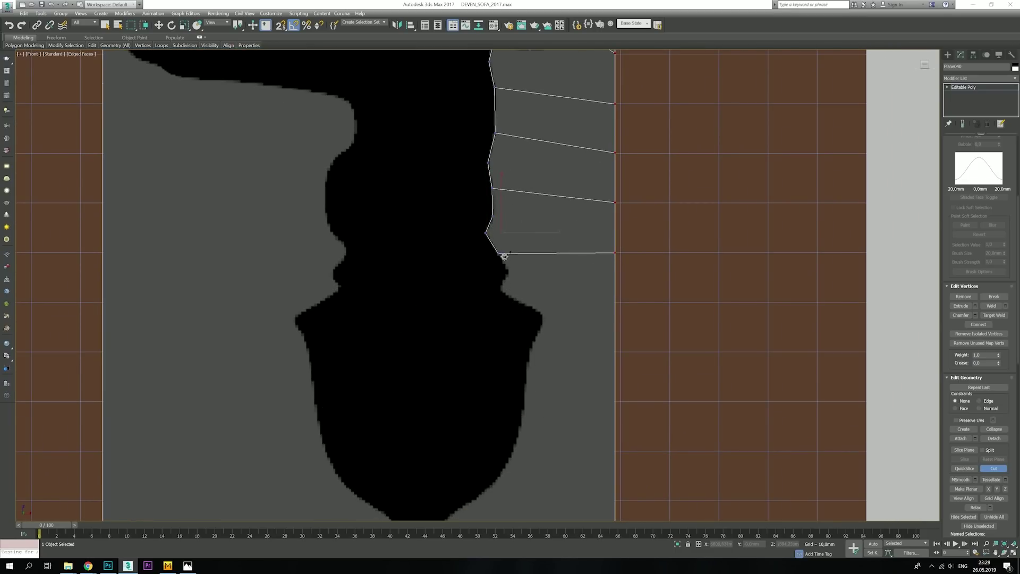
pyautogui.click(508, 270)
pyautogui.click(500, 290)
pyautogui.click(537, 310)
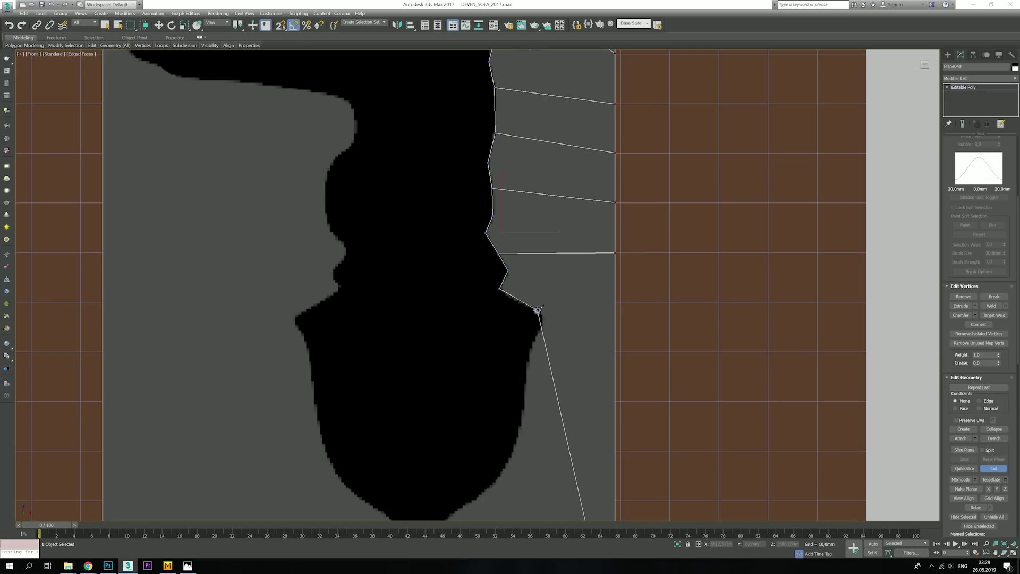
pyautogui.click(614, 303)
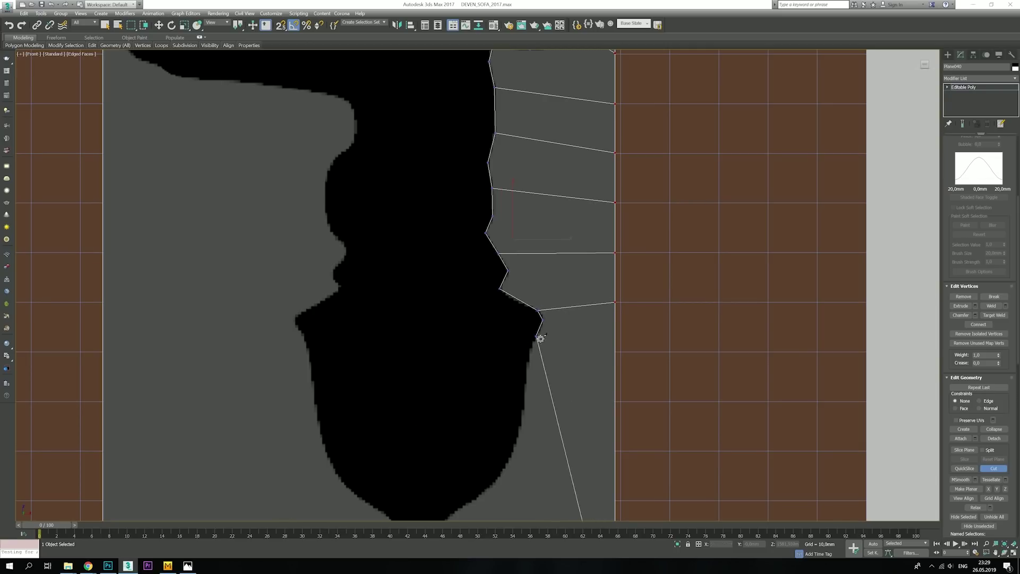
pyautogui.click(615, 351)
pyautogui.click(535, 338)
# - Continue cutting down the right outline, joining each point to the right border
pyautogui.moveTo(535, 339); pyautogui.dragTo(525, 240, button='middle')
pyautogui.click(525, 241)
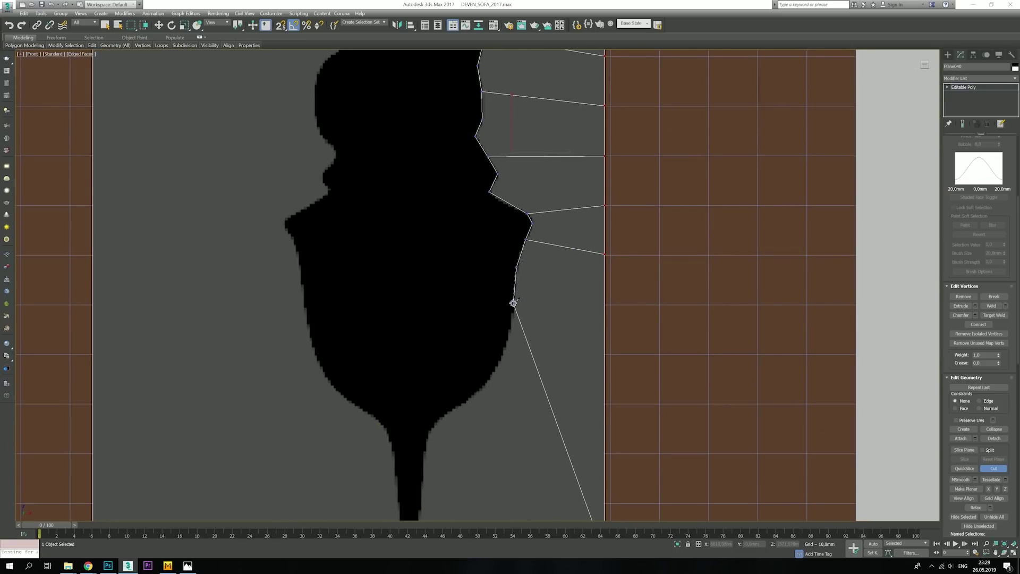
pyautogui.click(515, 304)
pyautogui.click(604, 305)
pyautogui.moveTo(546, 332); pyautogui.dragTo(549, 261, button='middle')
pyautogui.click(518, 233)
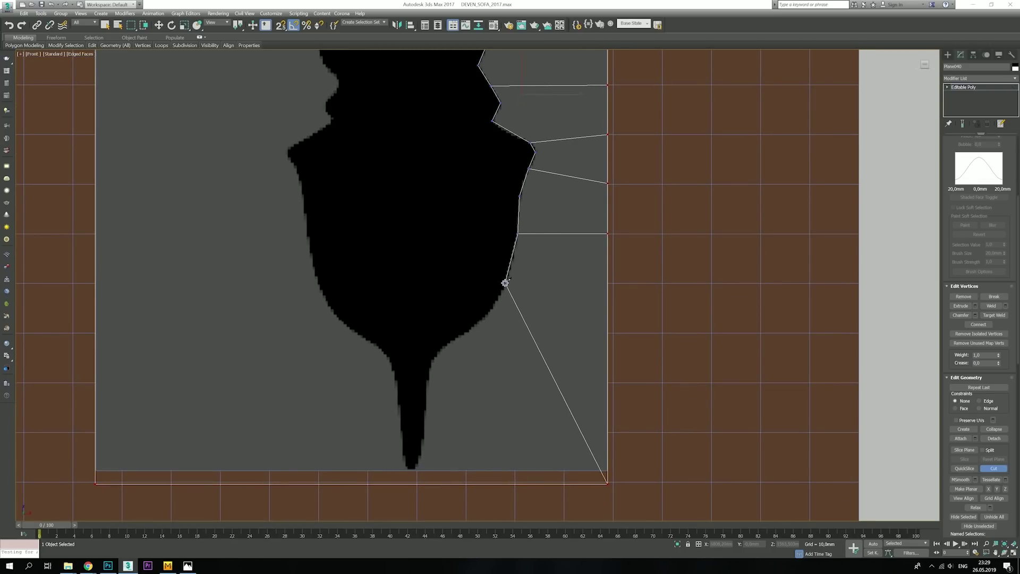
pyautogui.click(506, 284)
pyautogui.click(607, 284)
# - Trace the bulb's curve down to the narrow bottom tip and connect it to the right border
pyautogui.click(506, 284)
pyautogui.click(495, 303)
pyautogui.click(476, 324)
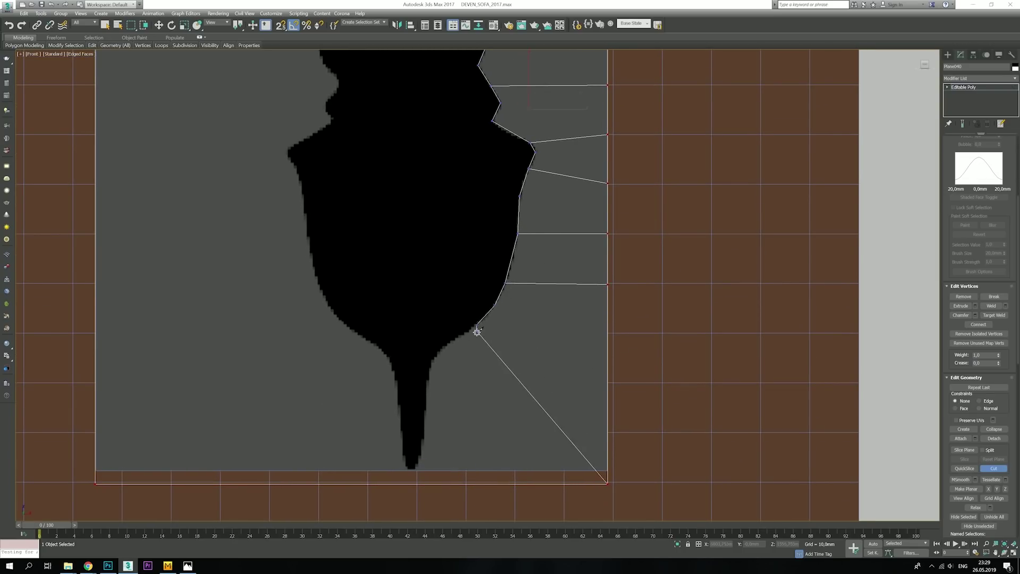
pyautogui.click(450, 341)
pyautogui.click(435, 357)
pyautogui.click(428, 382)
pyautogui.click(424, 425)
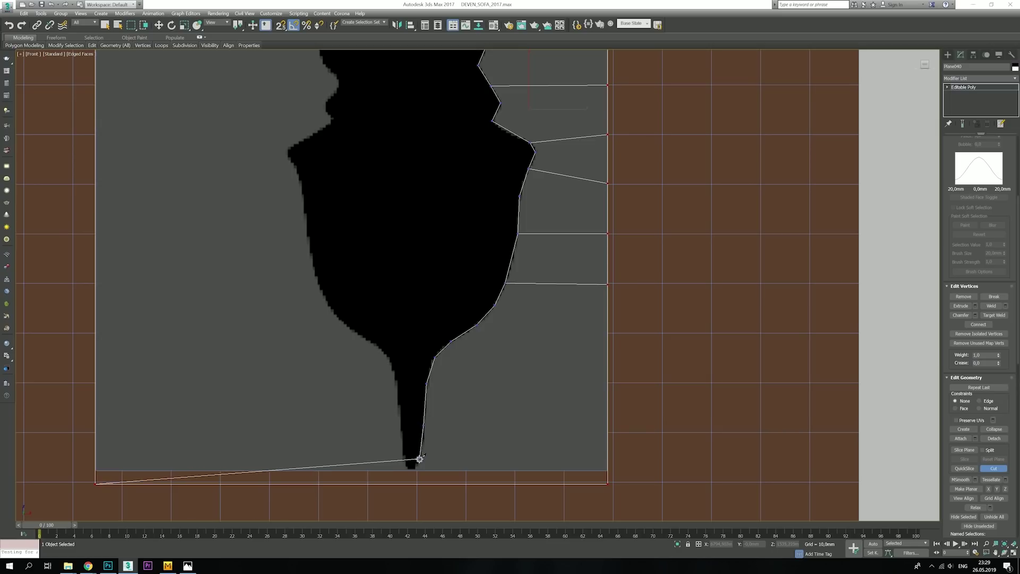
pyautogui.click(419, 459)
pyautogui.click(405, 456)
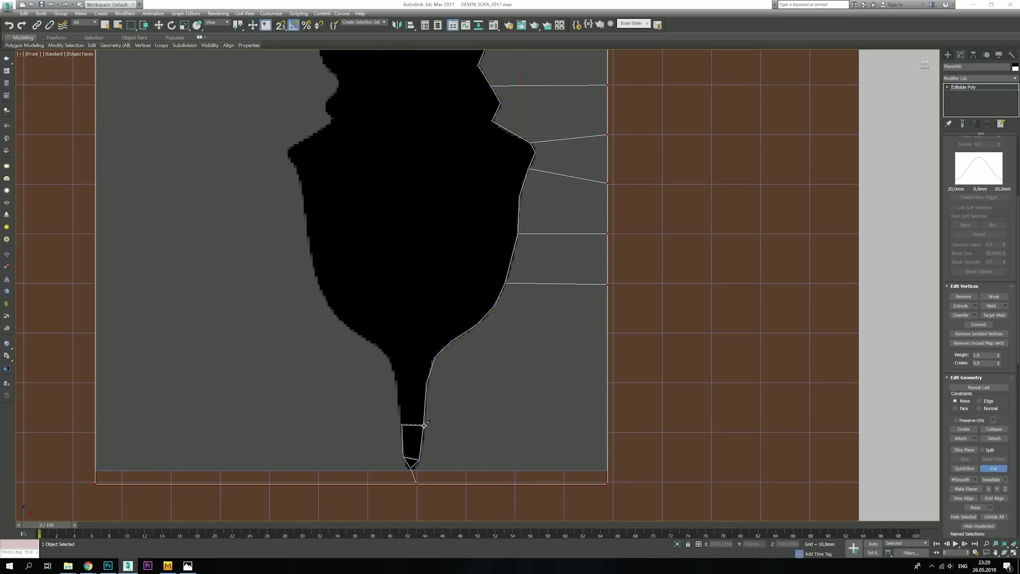
pyautogui.click(402, 425)
pyautogui.click(607, 431)
pyautogui.click(607, 383)
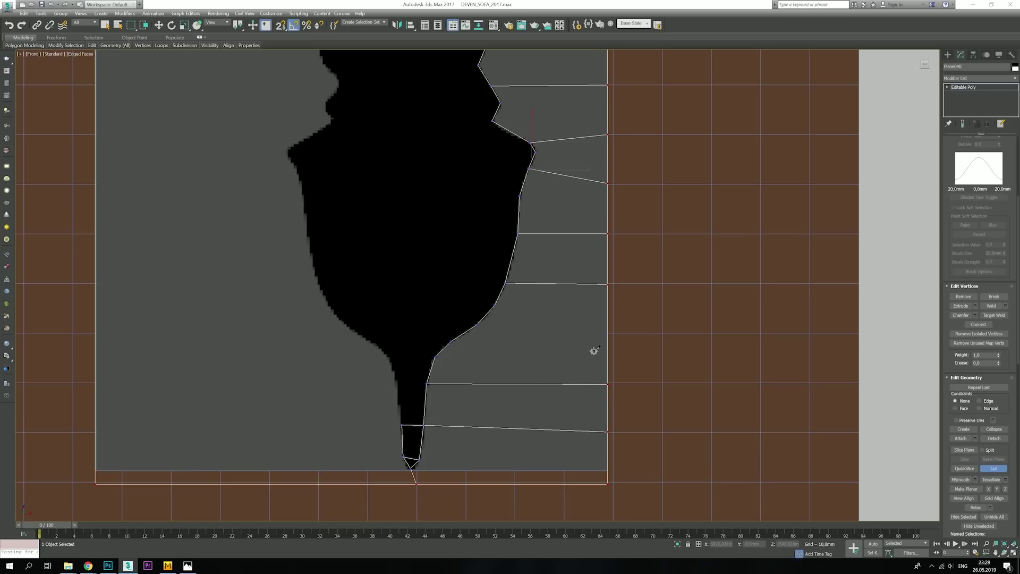
# - Move the plane's top border vertices down and its left column of vertices outward
pyautogui.press('w')
pyautogui.press('z')
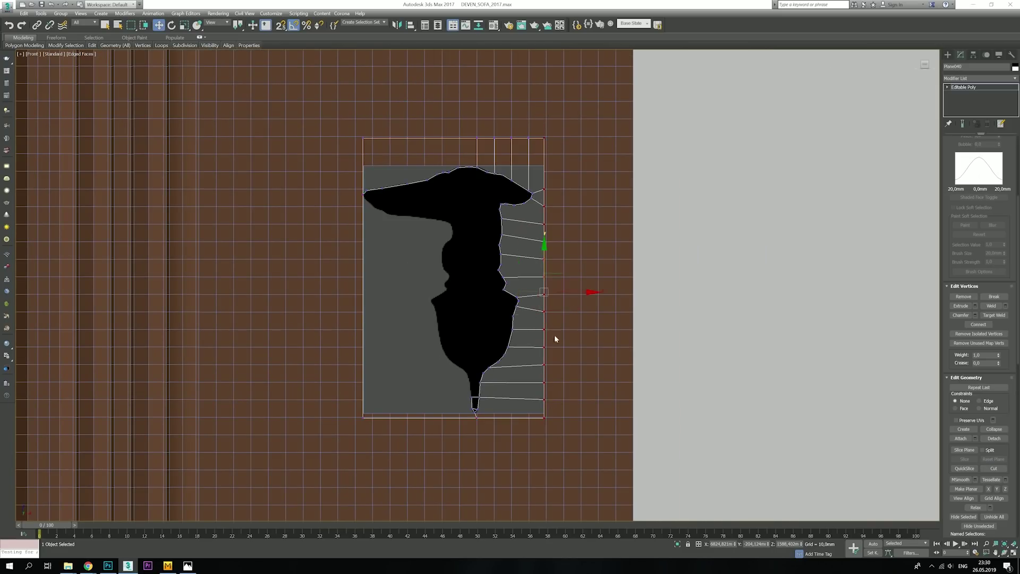
pyautogui.scroll(2, 556, 338)
pyautogui.moveTo(292, 81); pyautogui.dragTo(472, 67)
pyautogui.moveTo(450, 63); pyautogui.dragTo(454, 82, button='middle')
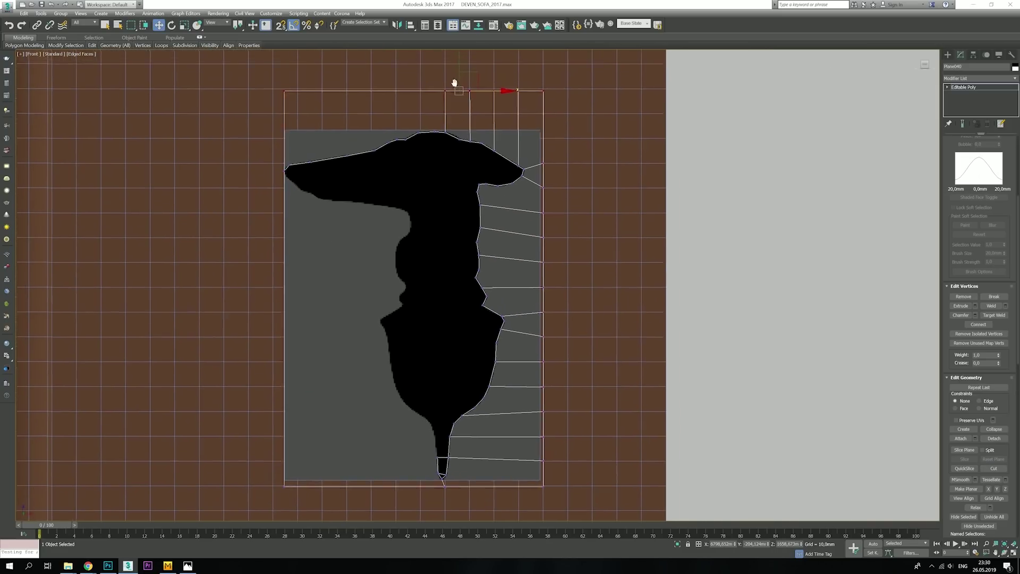
pyautogui.moveTo(454, 82); pyautogui.dragTo(454, 104)
pyautogui.moveTo(262, 103); pyautogui.dragTo(274, 399)
pyautogui.moveTo(285, 496); pyautogui.dragTo(286, 495)
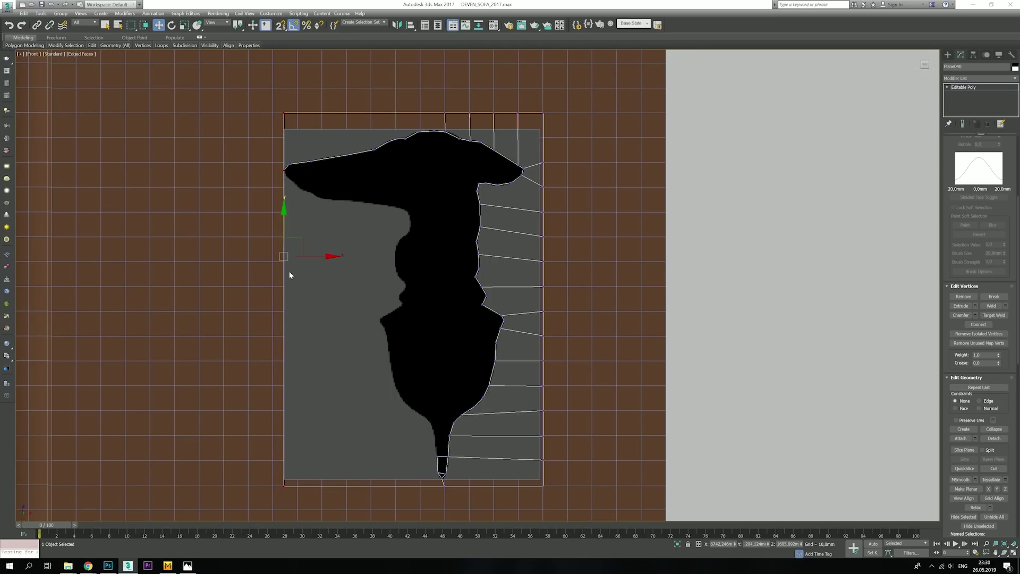
pyautogui.moveTo(319, 255); pyautogui.dragTo(307, 256)
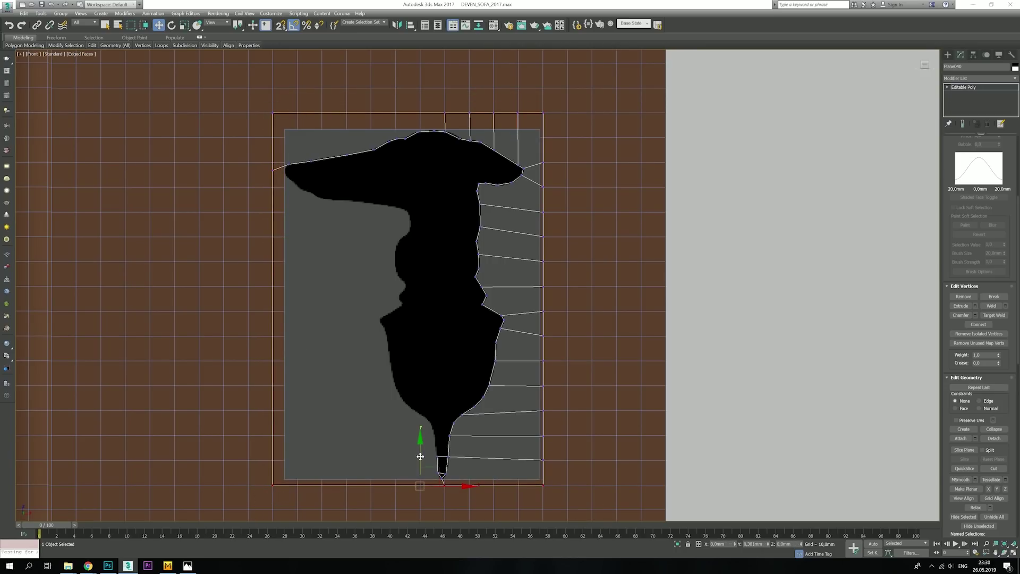
# - Begin a new cut from the silhouette's top-left outline
pyautogui.hotkey('alt', 'c')
pyautogui.moveTo(375, 167); pyautogui.dragTo(429, 273, button='middle')
pyautogui.scroll(4, 478, 233)
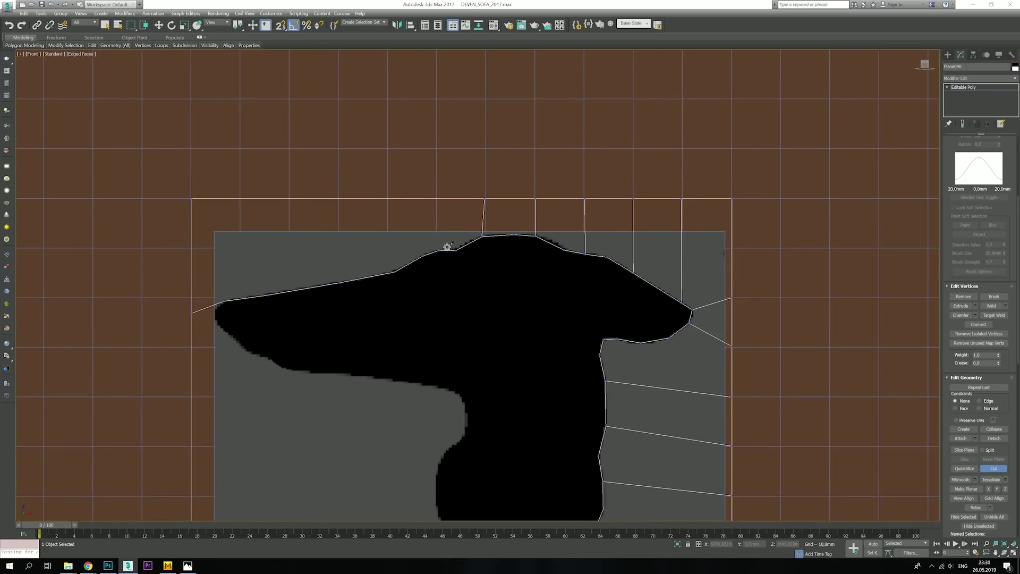
pyautogui.click(439, 250)
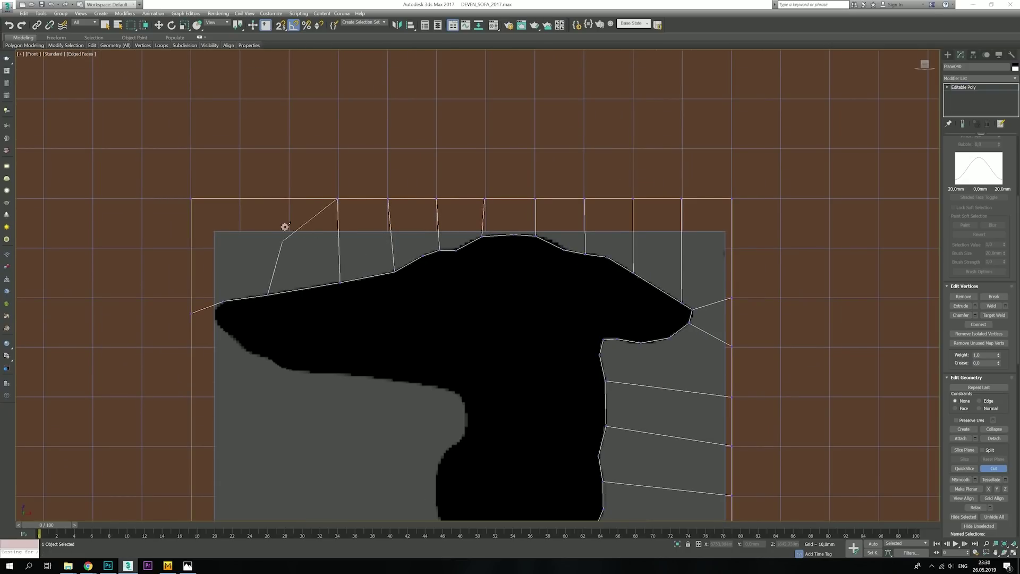
# - Finish the upper-left outline cut and move the stray left vertices onto the outline corner
pyautogui.click(214, 306)
pyautogui.click(231, 336)
pyautogui.click(191, 347)
pyautogui.press('w')
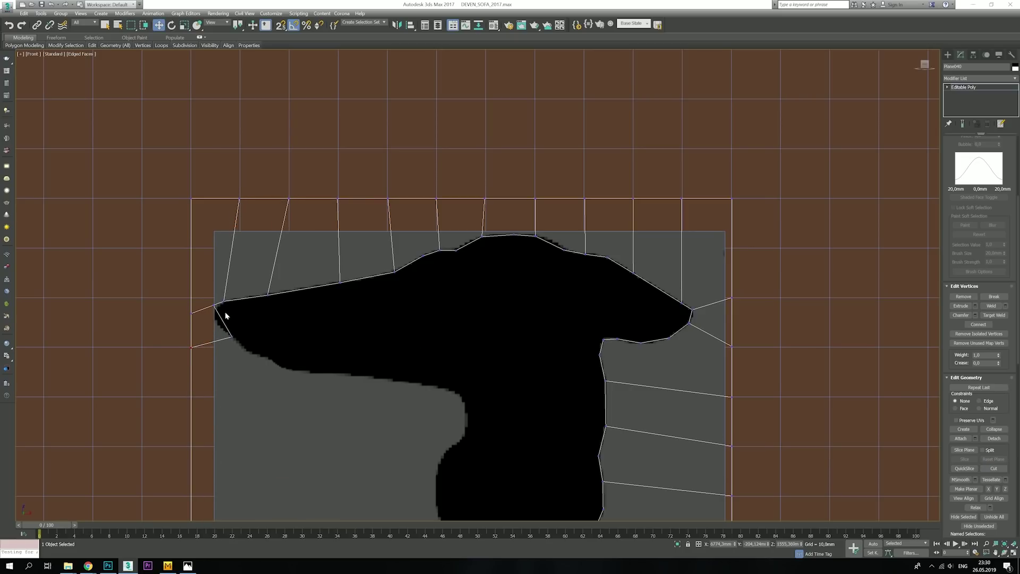
pyautogui.moveTo(213, 306); pyautogui.dragTo(223, 302)
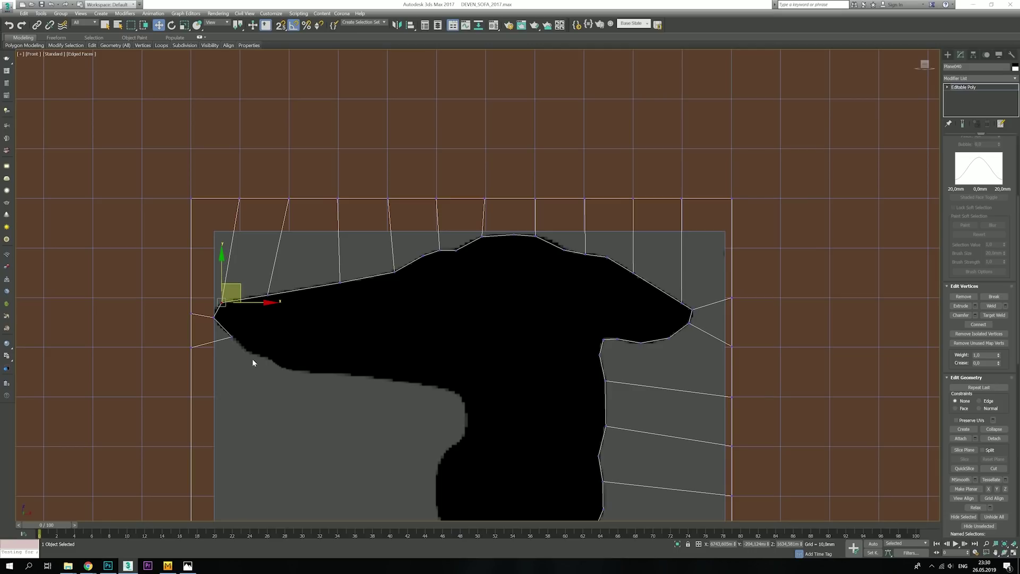
pyautogui.moveTo(253, 358); pyautogui.dragTo(262, 267, button='middle')
# - Cut two edges from the lower tip's outline across to the plane's left border
pyautogui.click(993, 468)
pyautogui.scroll(-2, 455, 239)
pyautogui.moveTo(455, 239); pyautogui.dragTo(489, 387, button='middle')
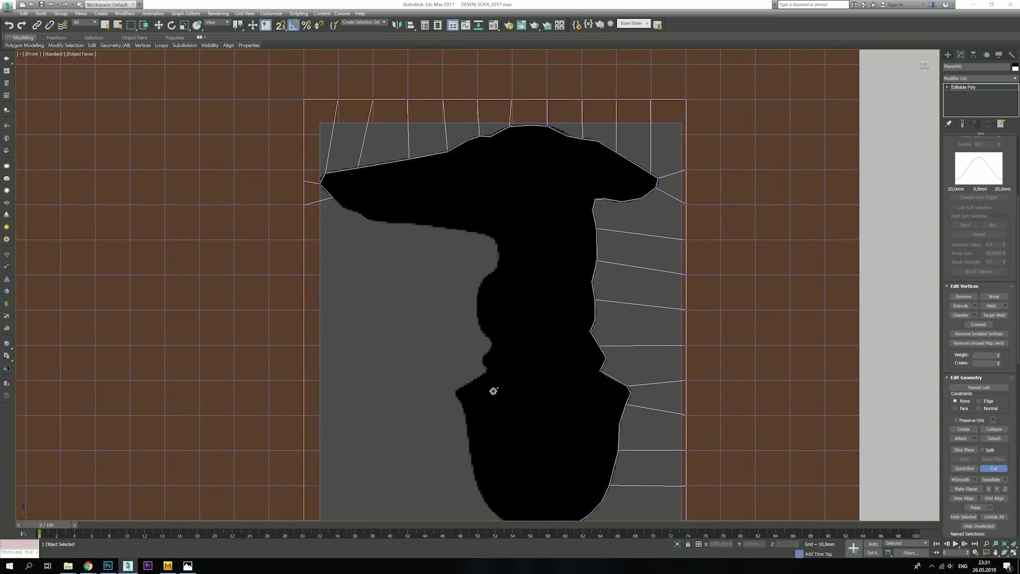
pyautogui.scroll(3, 519, 437)
pyautogui.click(519, 437)
pyautogui.click(287, 443)
pyautogui.rightClick(531, 410)
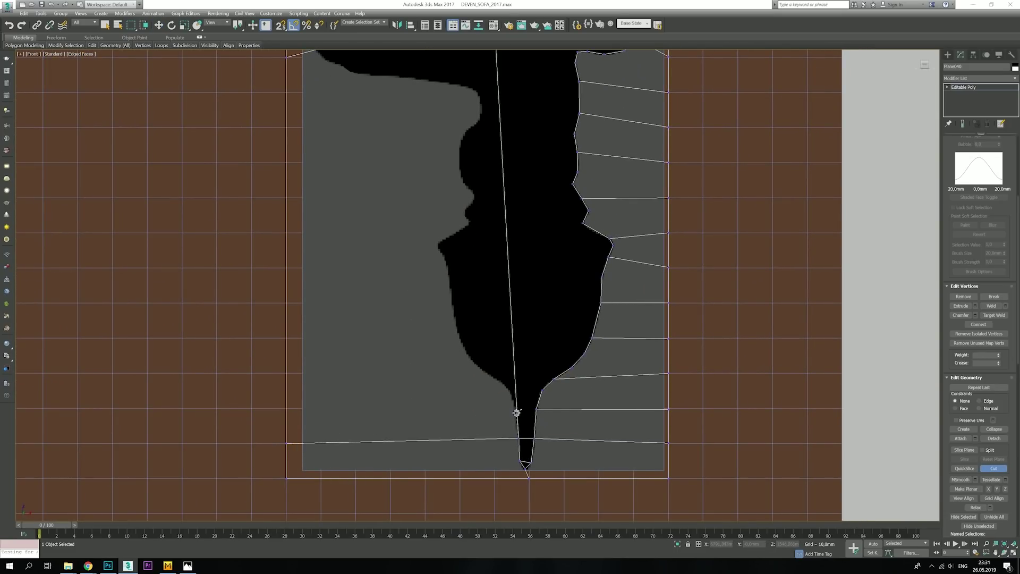
pyautogui.click(514, 408)
pyautogui.click(287, 410)
pyautogui.rightClick(522, 405)
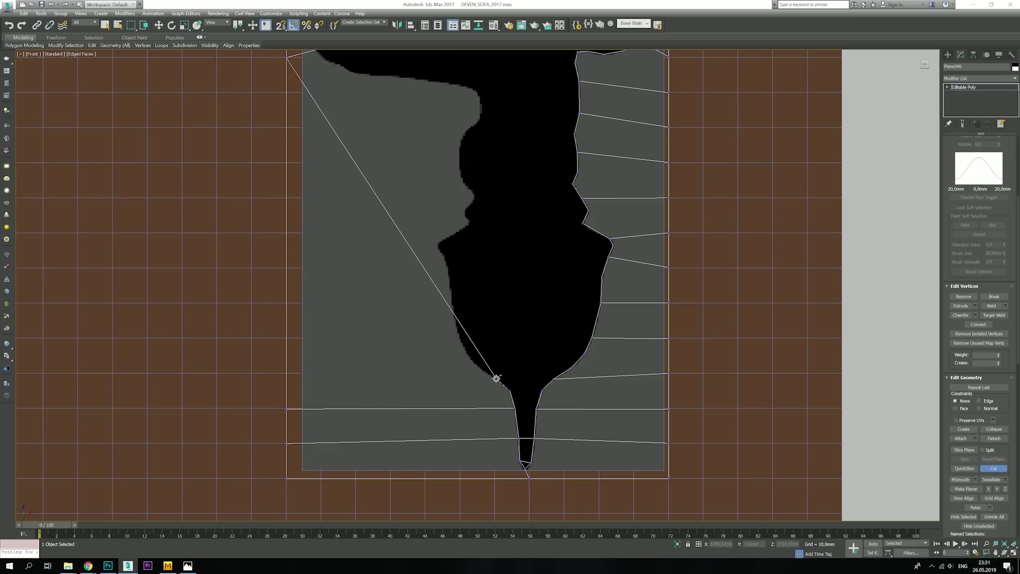
# - Cut an edge tracing the left outline and linking it to the left border
pyautogui.click(496, 378)
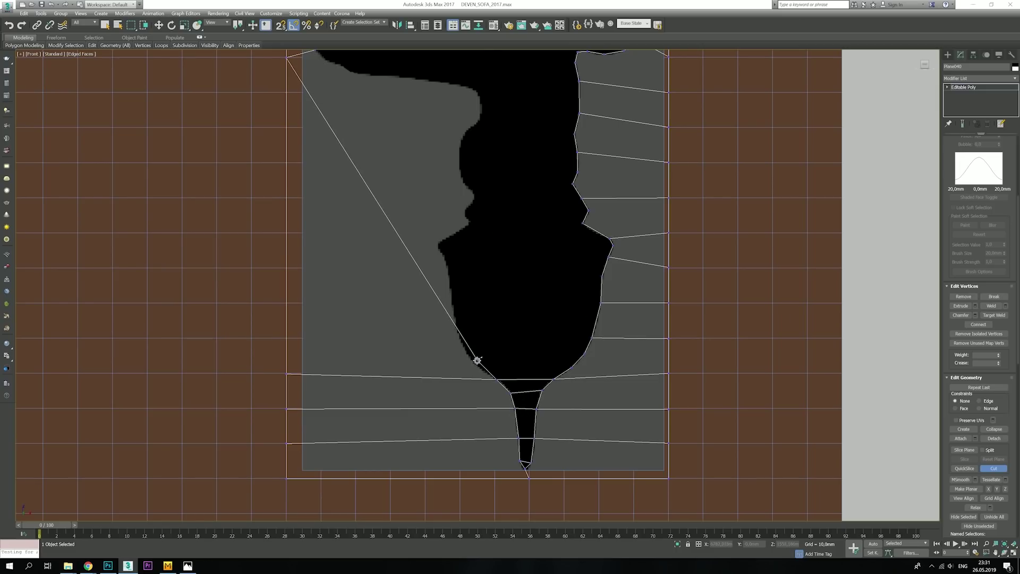
pyautogui.click(461, 342)
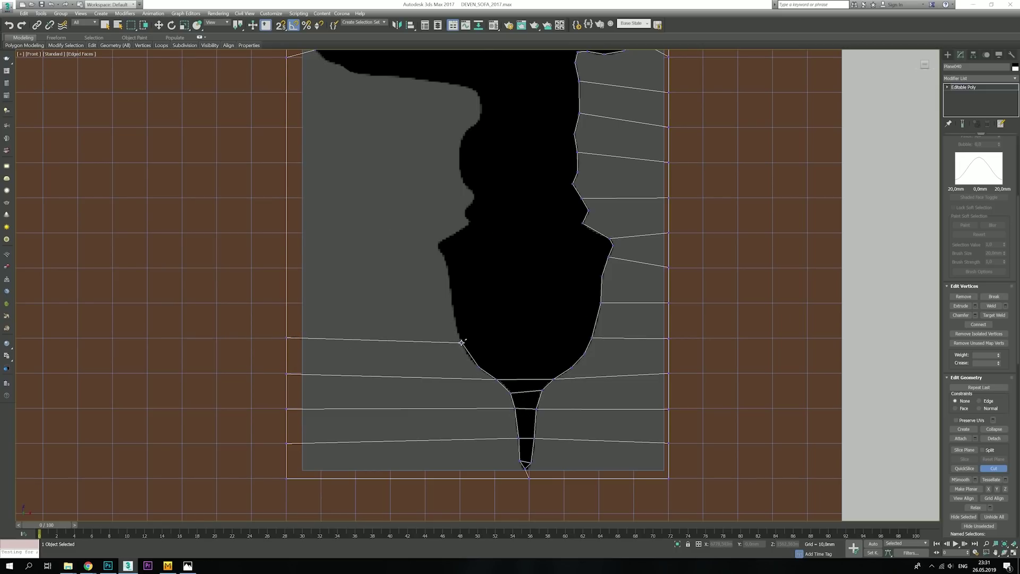
pyautogui.click(453, 308)
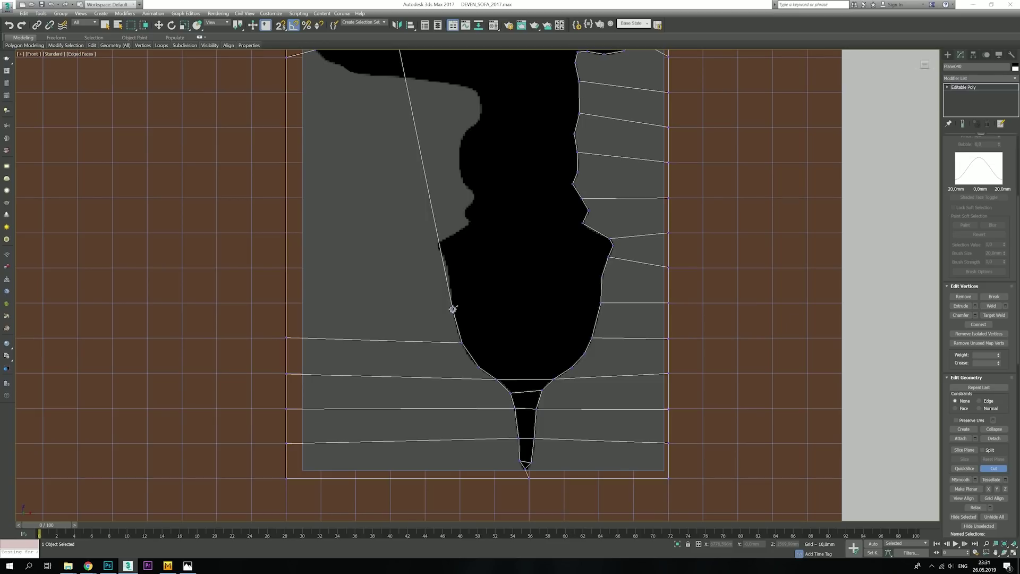
pyautogui.click(449, 276)
pyautogui.click(286, 270)
# - Trace cut points further up the left outline and connect them to the left border
pyautogui.click(438, 243)
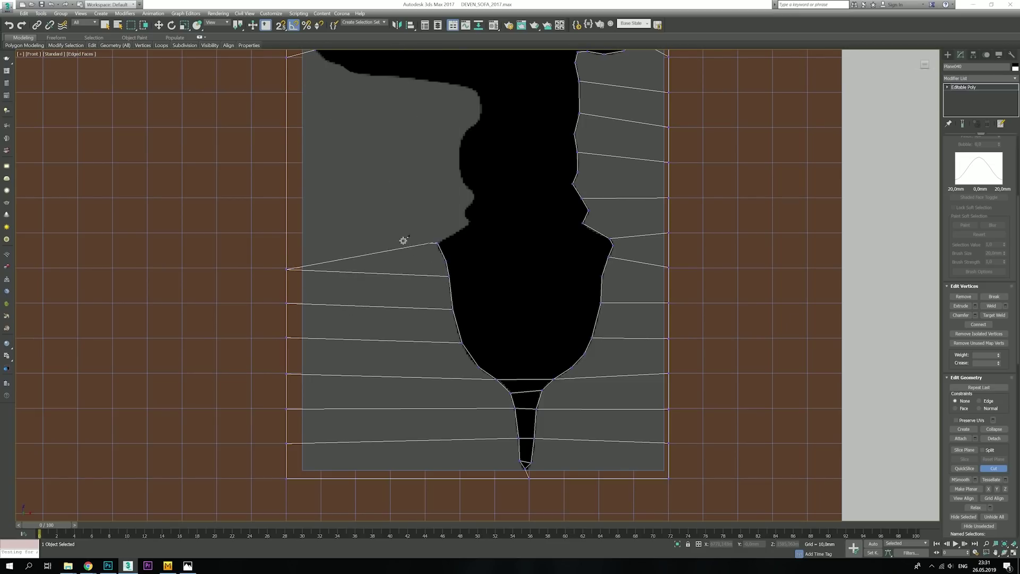
pyautogui.click(470, 224)
pyautogui.click(466, 211)
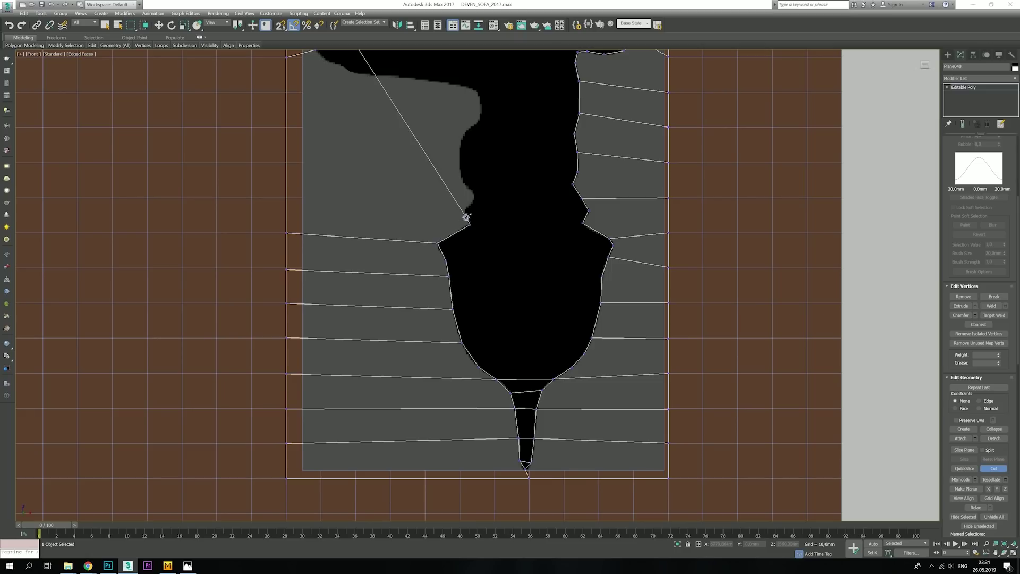
pyautogui.click(475, 197)
pyautogui.click(286, 197)
# - Link the upper left outline to the left border with more roughly horizontal cuts
pyautogui.moveTo(306, 203); pyautogui.dragTo(290, 321, button='middle')
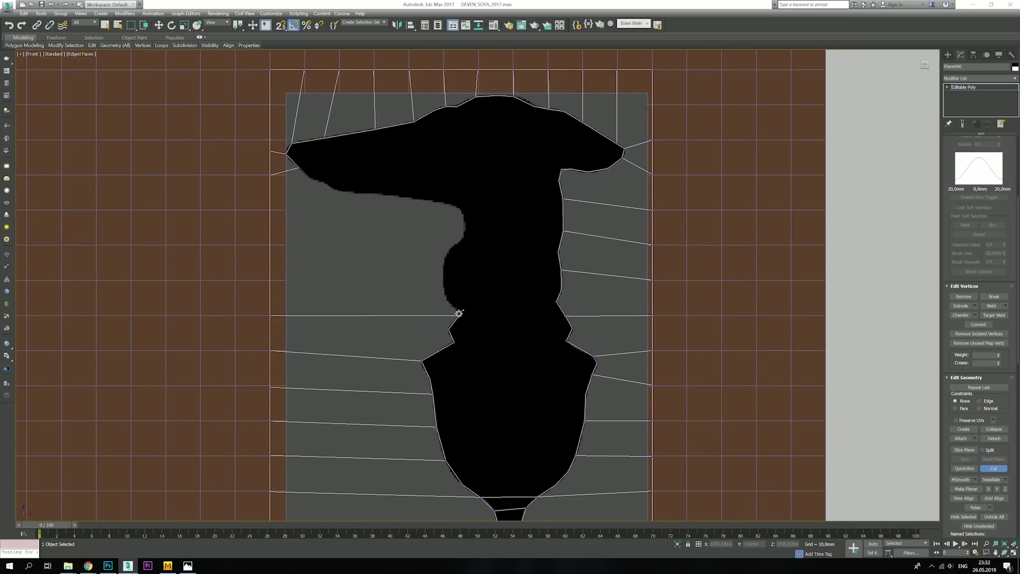
pyautogui.click(444, 277)
pyautogui.click(270, 280)
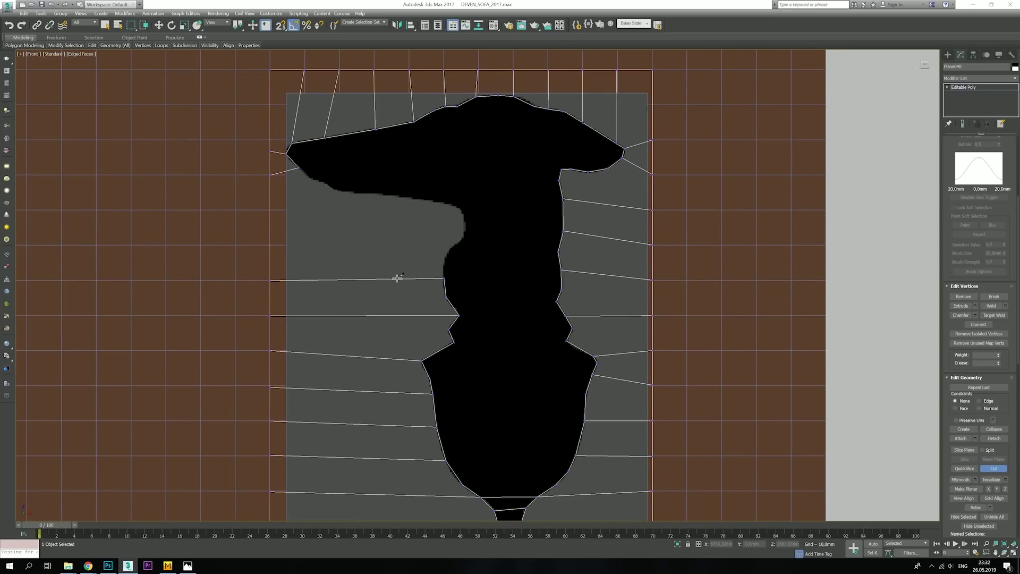
pyautogui.rightClick(445, 261)
pyautogui.click(453, 246)
pyautogui.click(465, 232)
pyautogui.click(465, 218)
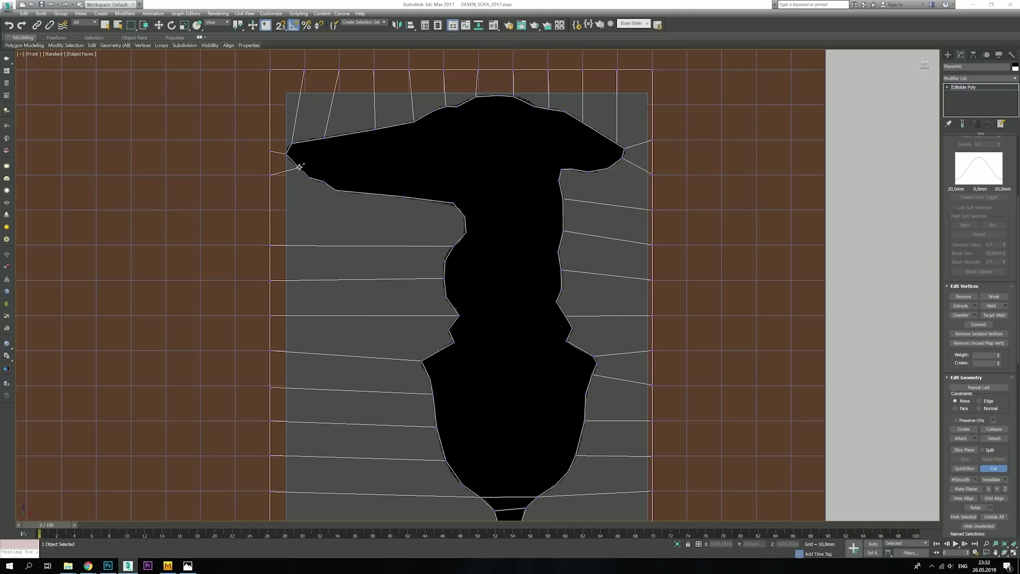
pyautogui.click(270, 208)
pyautogui.moveTo(460, 500); pyautogui.dragTo(451, 355, button='middle')
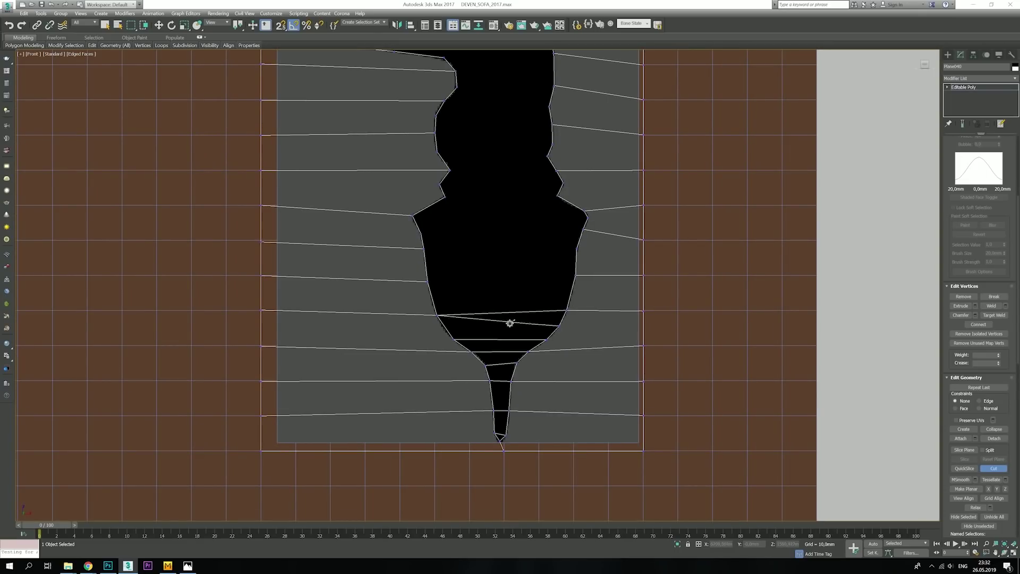
# - Close the left-outline cut and start horizontal cuts across the narrow lower body
pyautogui.click(442, 328)
pyautogui.rightClick(440, 335)
pyautogui.moveTo(413, 335); pyautogui.dragTo(405, 372, button='middle')
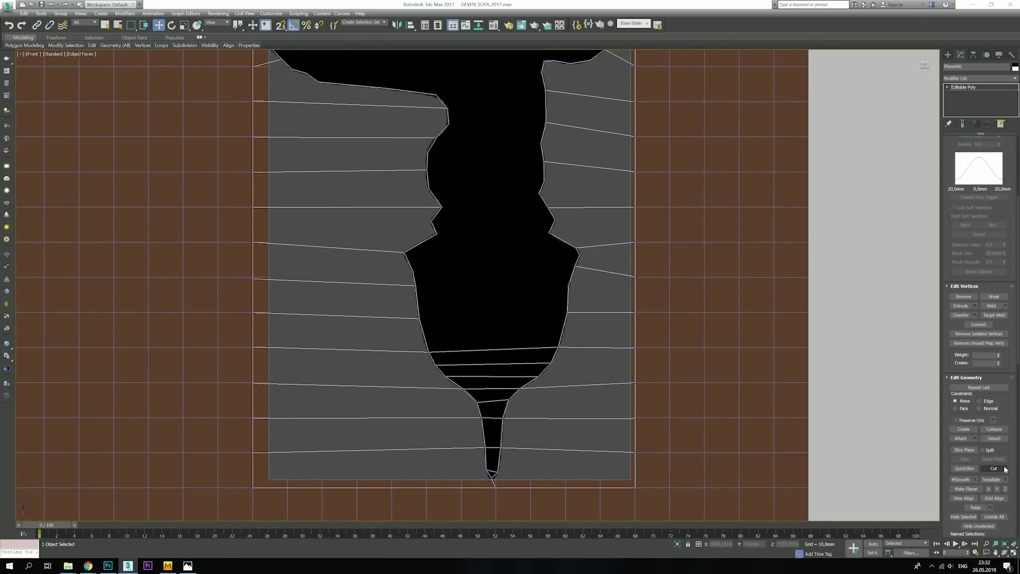
pyautogui.click(418, 317)
pyautogui.click(414, 269)
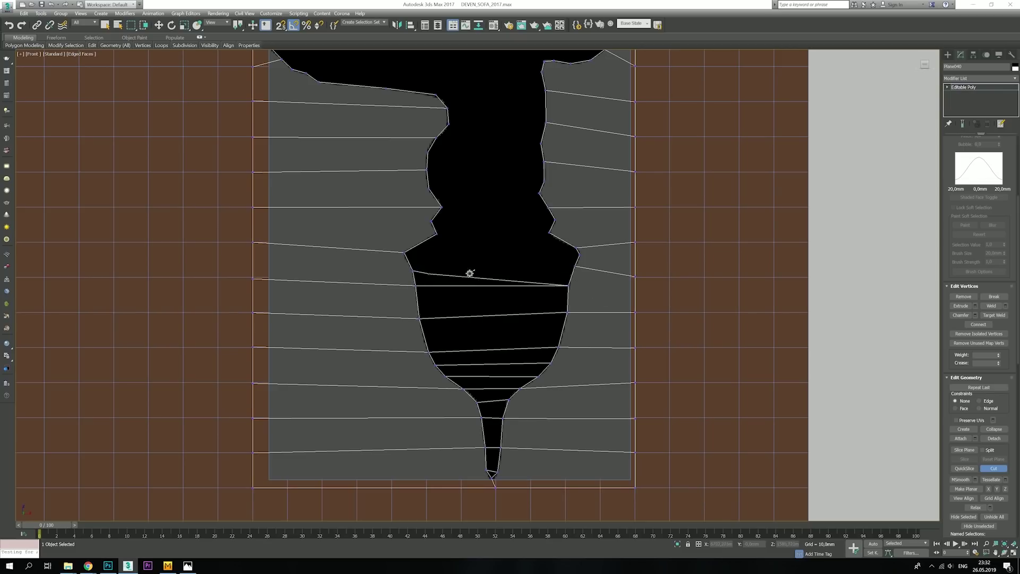
pyautogui.click(572, 267)
pyautogui.click(405, 253)
# - Add horizontal edges across the black shape's bulb, outline to outline
pyautogui.scroll(2, 487, 242)
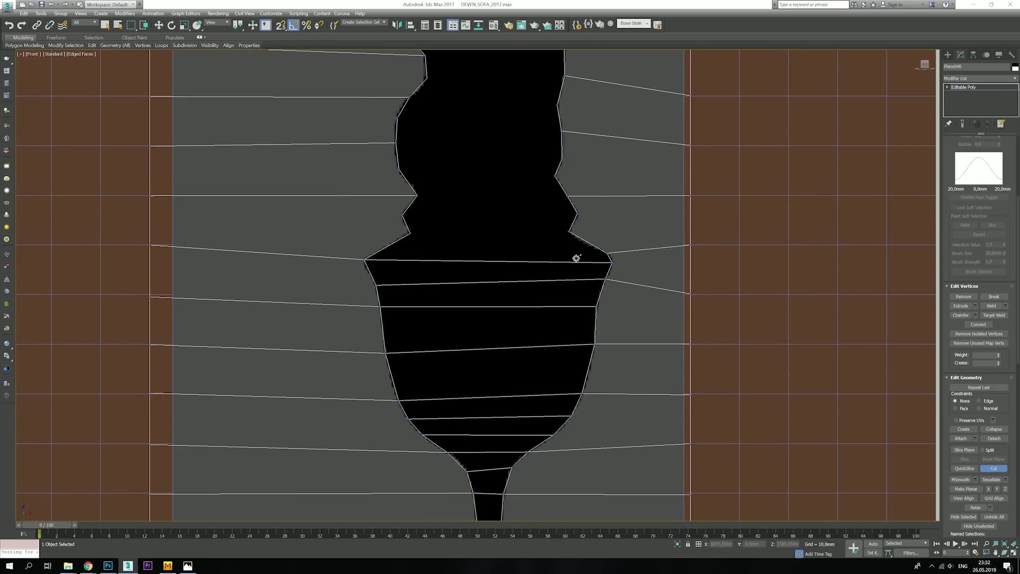
pyautogui.click(606, 254)
pyautogui.click(375, 251)
pyautogui.rightClick(374, 250)
pyautogui.click(993, 468)
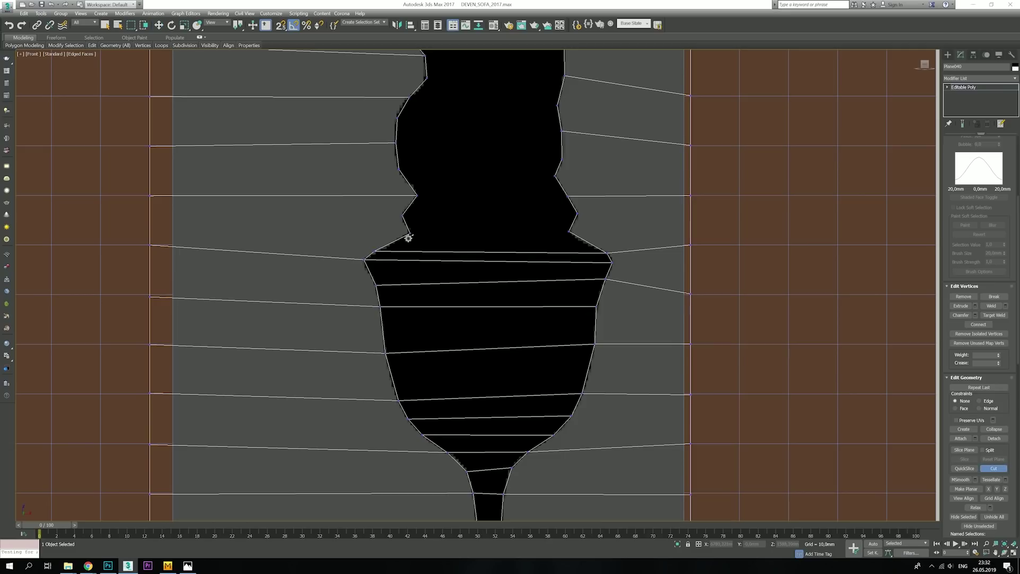
pyautogui.click(409, 232)
pyautogui.click(569, 232)
pyautogui.click(576, 213)
pyautogui.click(403, 214)
# - Cut more horizontal edges higher up the stem
pyautogui.click(417, 194)
pyautogui.click(572, 196)
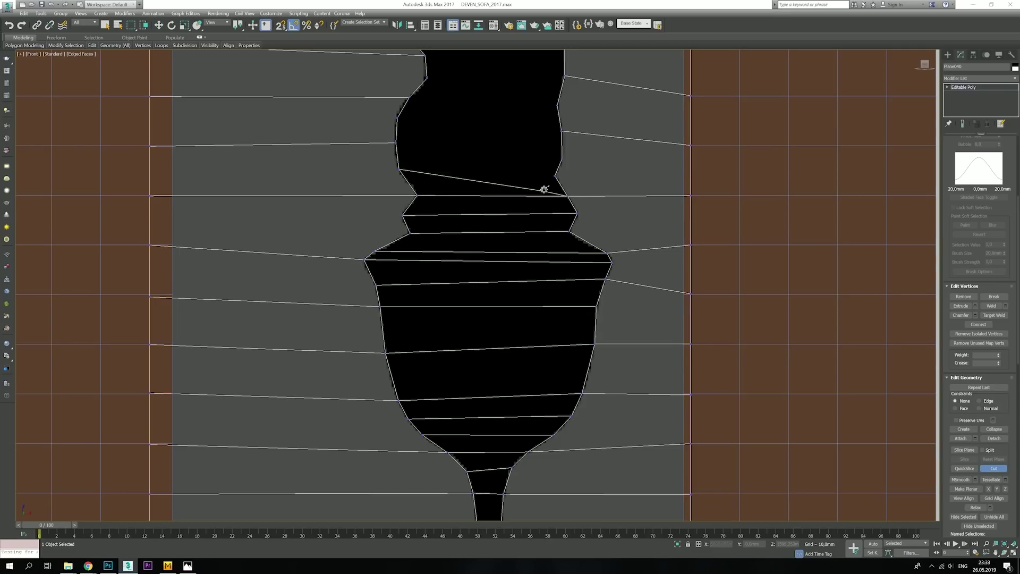
pyautogui.click(555, 175)
pyautogui.click(398, 169)
pyautogui.moveTo(505, 145); pyautogui.dragTo(551, 290, button='middle')
pyautogui.click(551, 290)
pyautogui.click(388, 274)
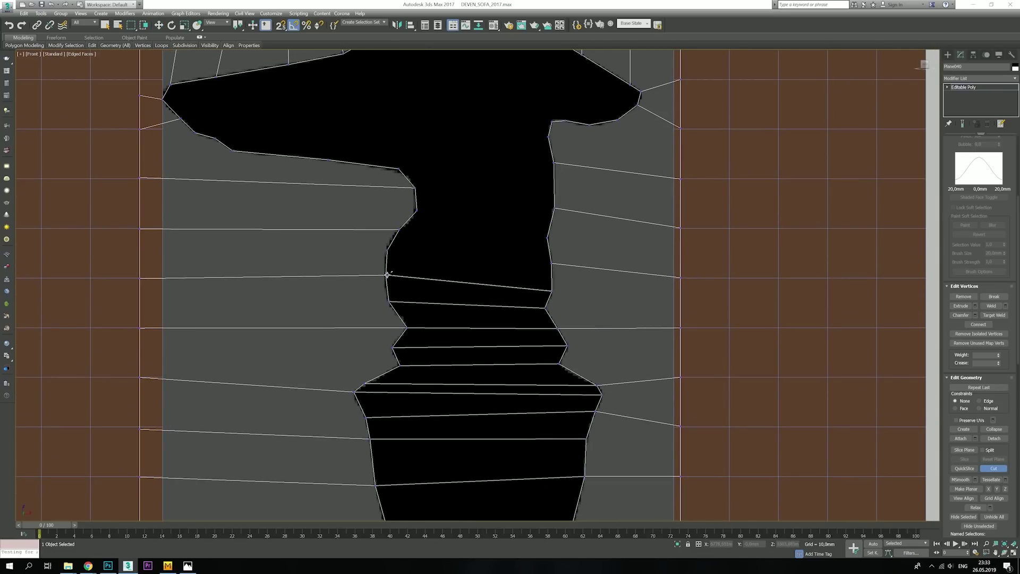
# - Slice the middle of the stem into horizontal bands
pyautogui.click(550, 263)
pyautogui.click(386, 249)
pyautogui.click(548, 237)
pyautogui.click(400, 229)
pyautogui.click(417, 209)
pyautogui.click(553, 208)
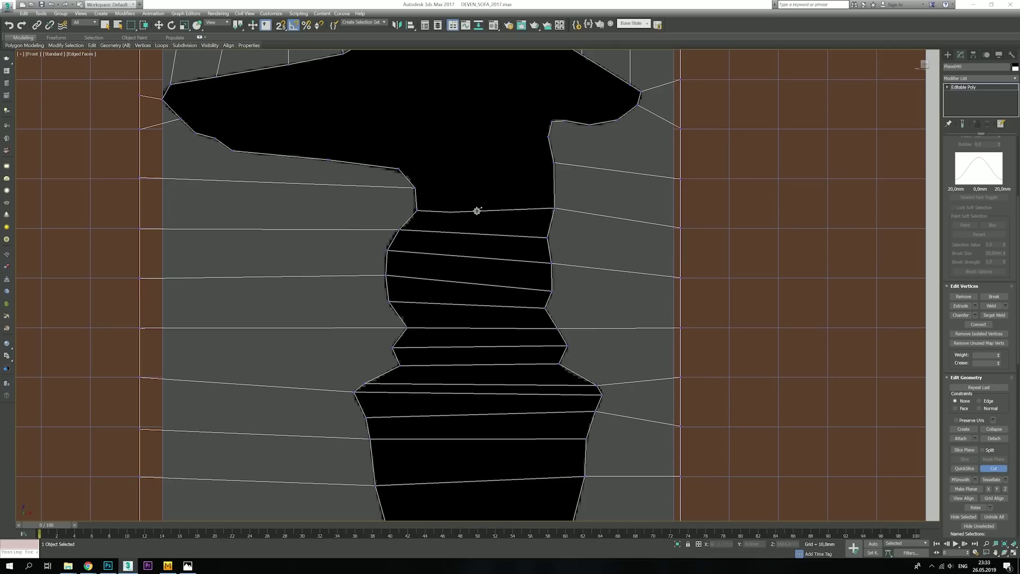
# - Cut horizontal edges across the stem's upper part toward the head
pyautogui.click(416, 188)
pyautogui.click(553, 162)
pyautogui.click(399, 168)
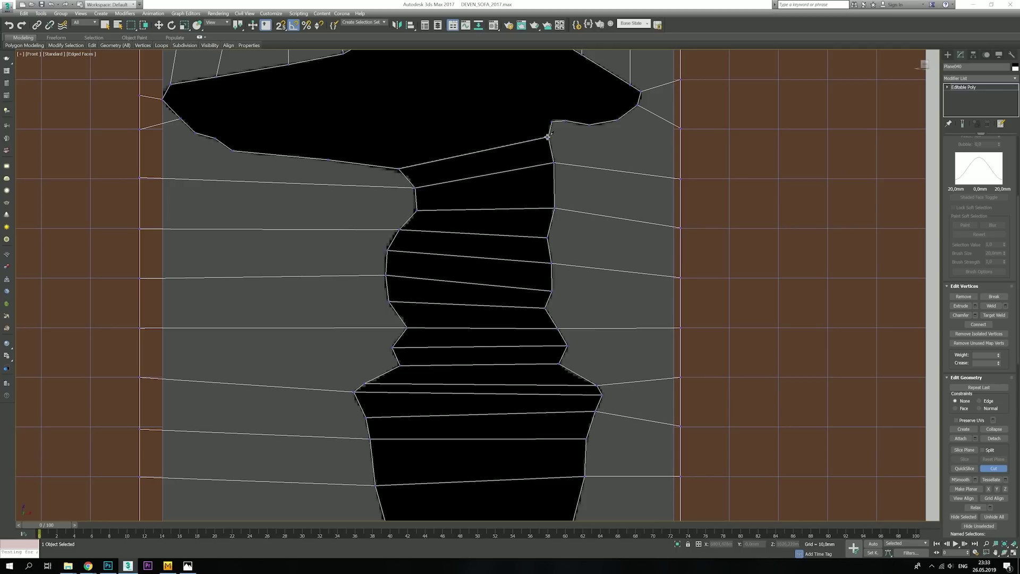
pyautogui.click(548, 137)
pyautogui.moveTo(494, 110); pyautogui.dragTo(463, 279, button='middle')
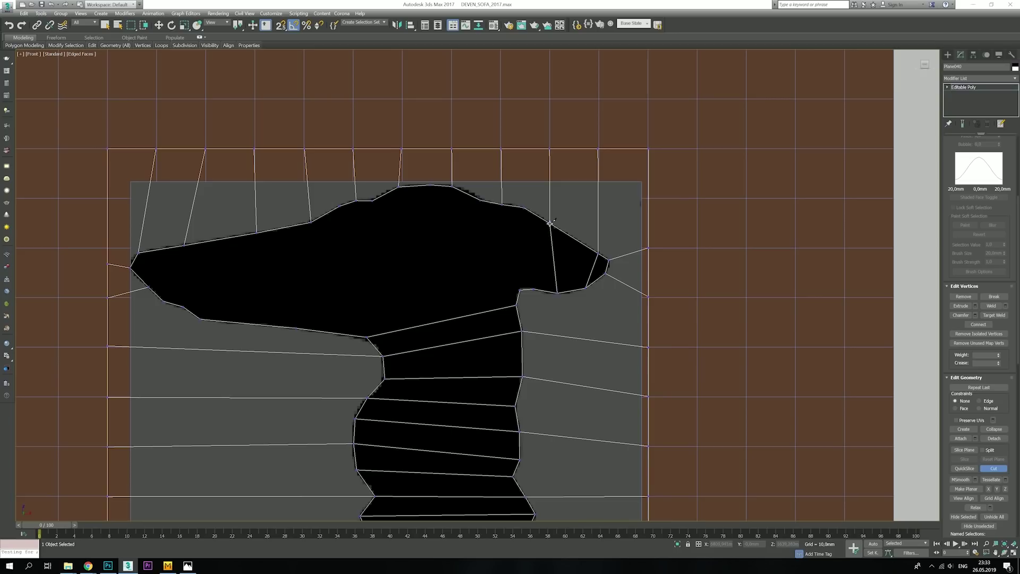
# - Cut vertical edges down through the shape's head
pyautogui.click(520, 290)
pyautogui.click(502, 204)
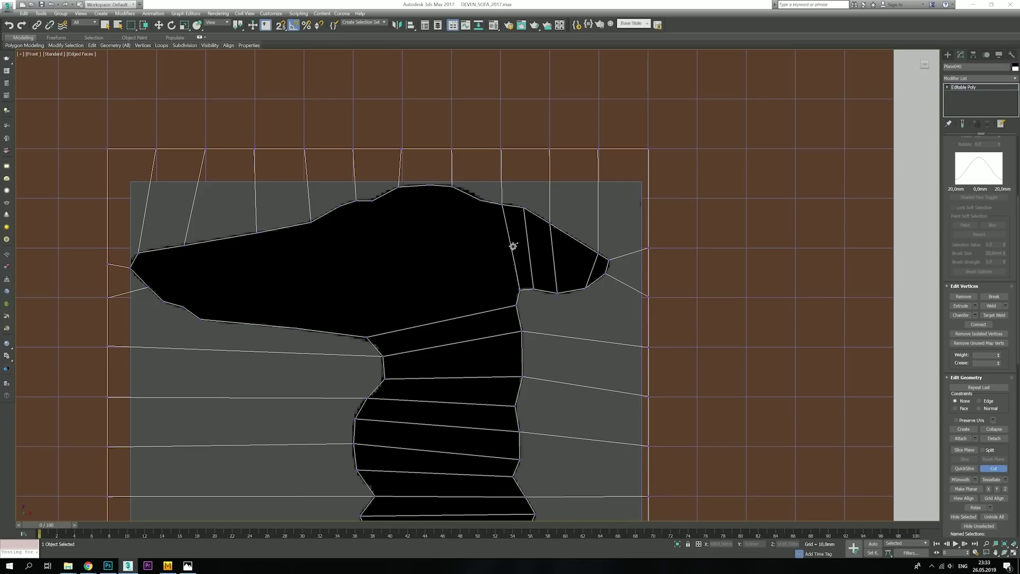
pyautogui.click(480, 202)
pyautogui.click(473, 338)
pyautogui.click(451, 186)
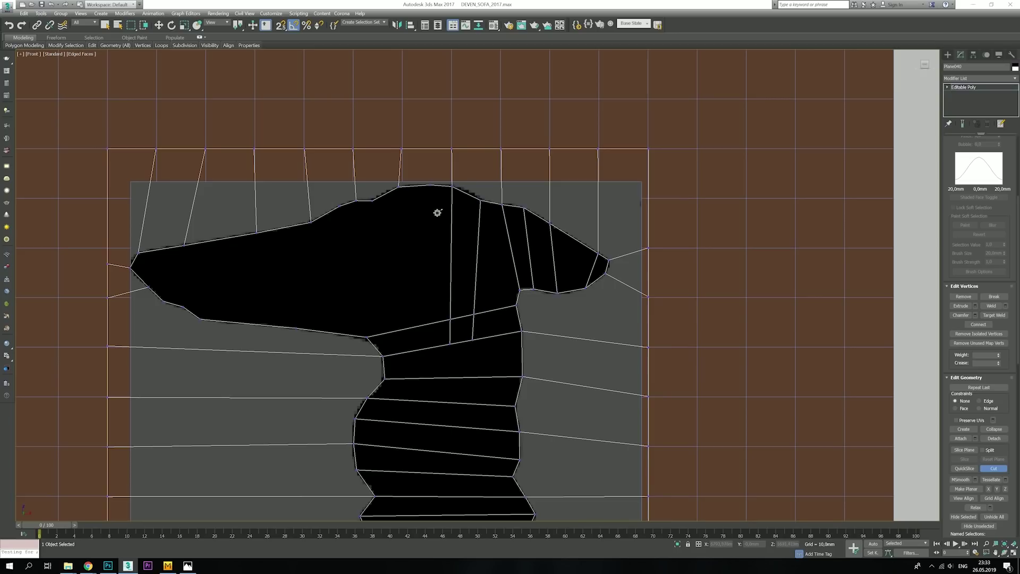
pyautogui.click(433, 451)
pyautogui.rightClick(410, 399)
# - Add more near-vertical cuts across the head, undoing a stray diagonal cut
pyautogui.click(402, 329)
pyautogui.click(340, 206)
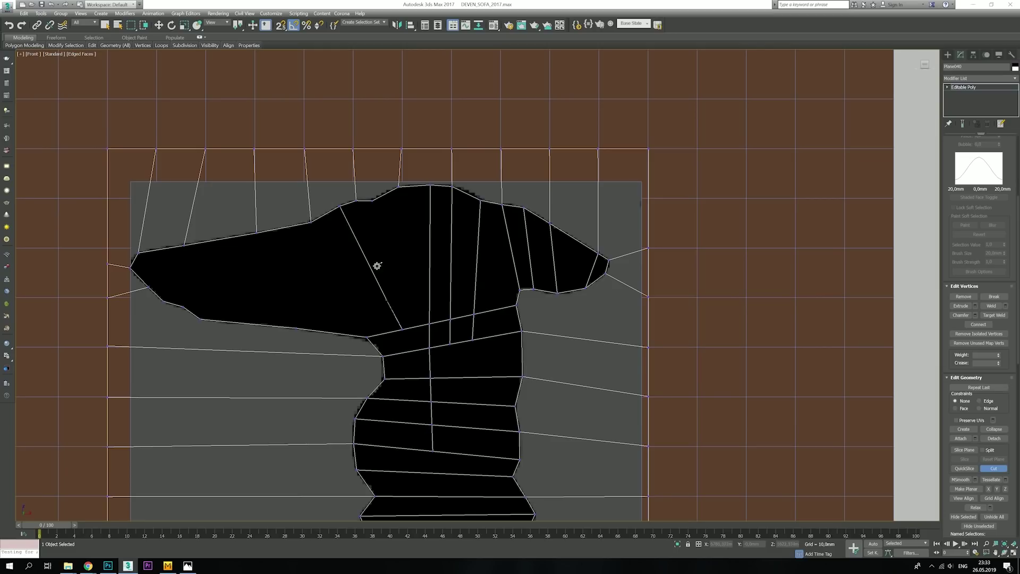
pyautogui.hotkey('ctrl', 'z')
pyautogui.click(357, 200)
pyautogui.click(344, 334)
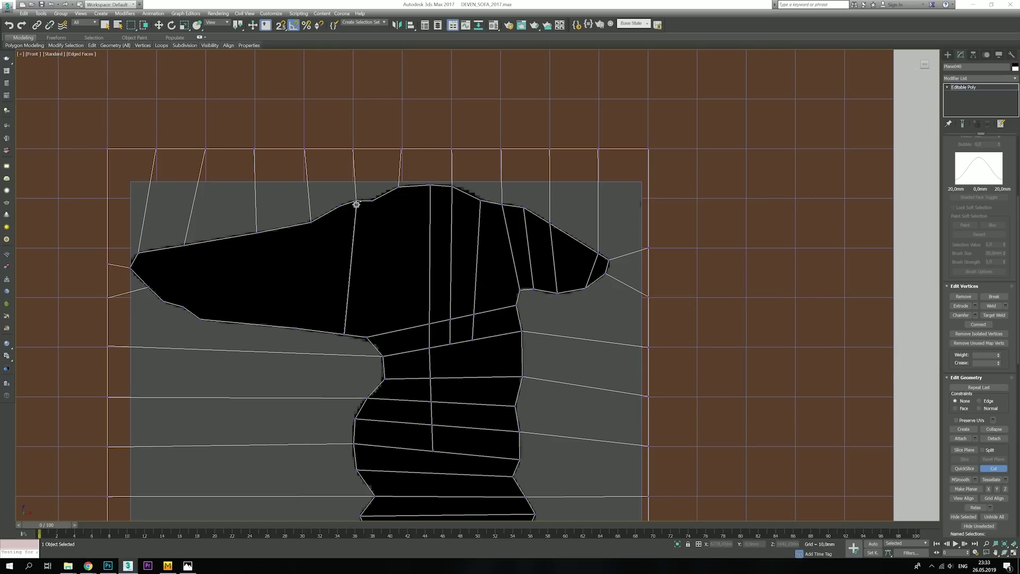
pyautogui.click(326, 332)
pyautogui.click(340, 206)
pyautogui.click(358, 335)
pyautogui.click(372, 200)
# - Move a vertex on the head's outline into position
pyautogui.press('w')
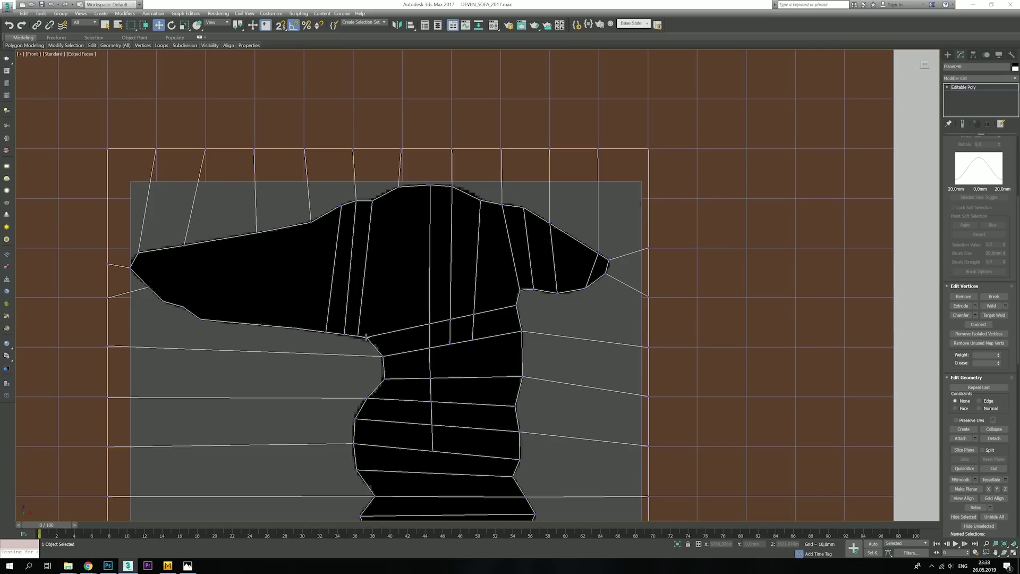
pyautogui.click(366, 337)
pyautogui.moveTo(367, 340); pyautogui.dragTo(443, 340, button='middle')
# - Cut four vertical edges through the left wing
pyautogui.click(993, 468)
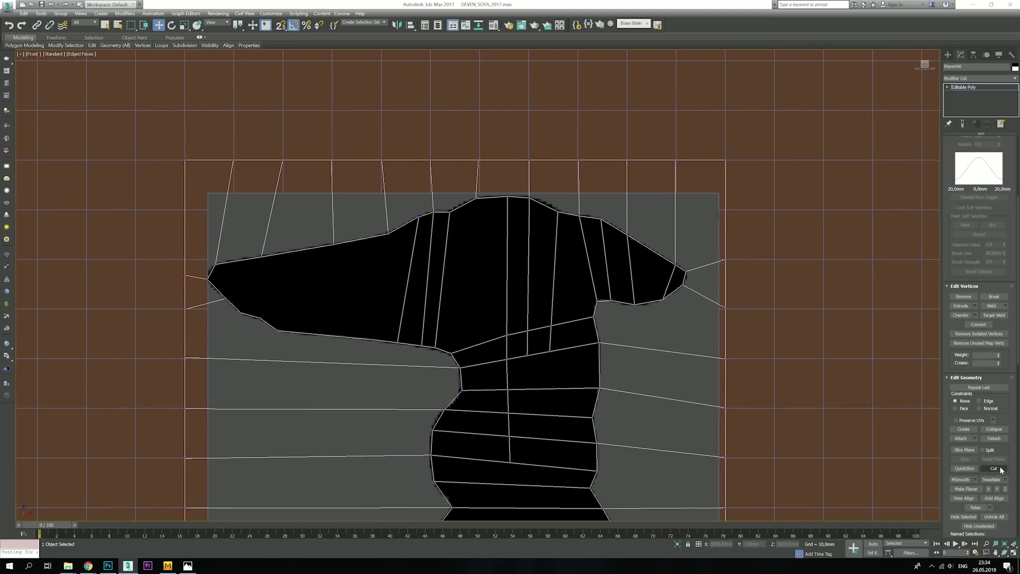
pyautogui.click(374, 339)
pyautogui.click(388, 234)
pyautogui.click(330, 336)
pyautogui.click(334, 245)
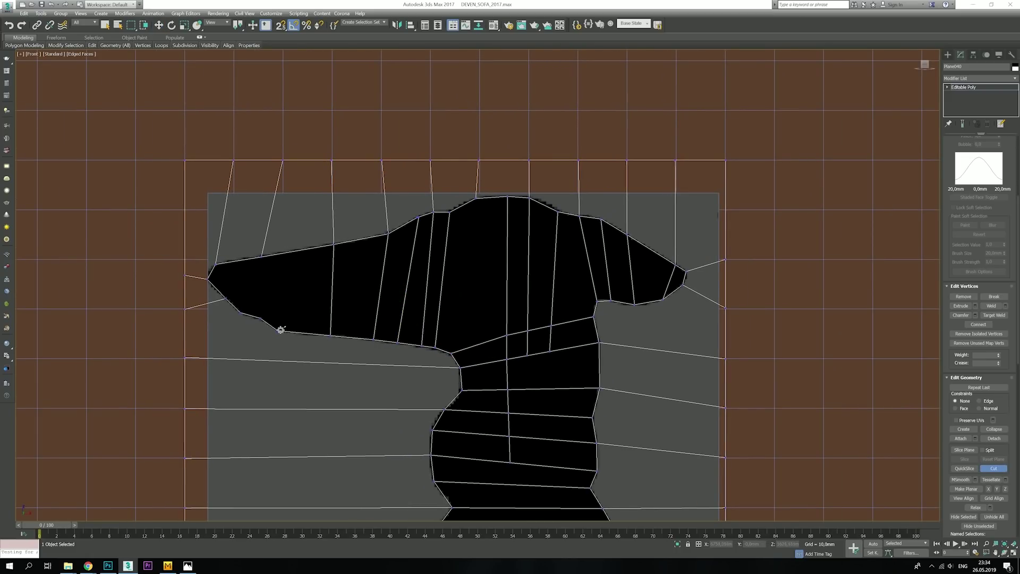
pyautogui.click(260, 321)
pyautogui.click(282, 253)
pyautogui.click(279, 331)
pyautogui.click(301, 249)
# - Extend a cut up to the top border and raise the left-border vertex slightly
pyautogui.click(238, 261)
pyautogui.click(246, 223)
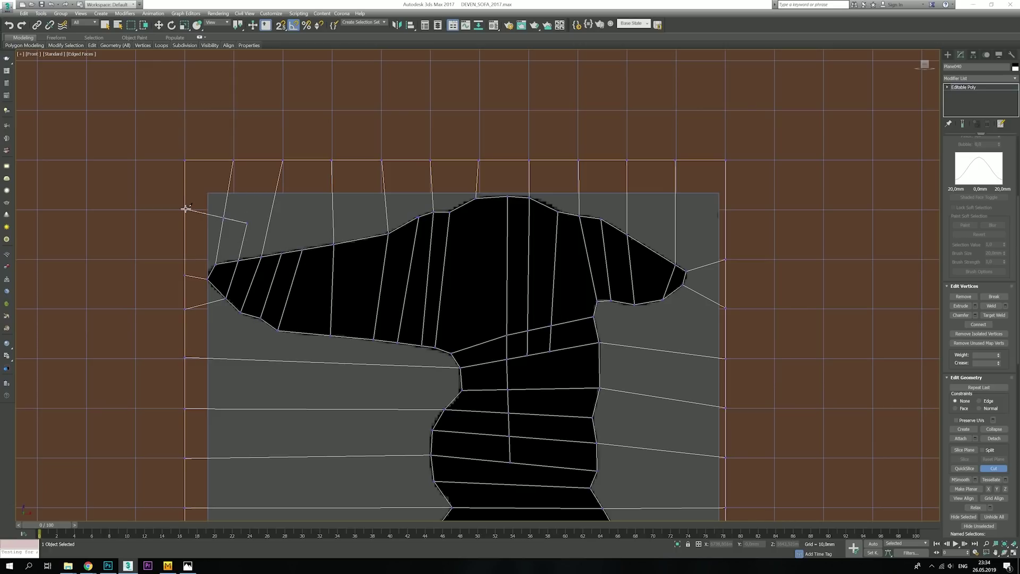
pyautogui.click(186, 209)
pyautogui.moveTo(185, 276); pyautogui.dragTo(185, 259)
# - Cut an edge across the top border faces over to the right border
pyautogui.hotkey('alt', 'c')
pyautogui.click(247, 223)
pyautogui.click(431, 181)
pyautogui.click(282, 254)
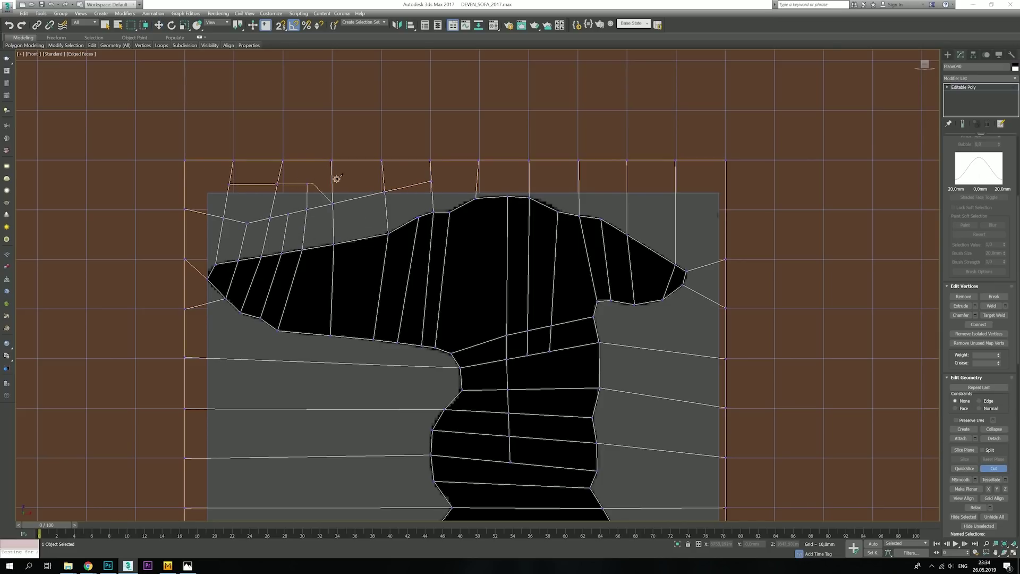
pyautogui.click(528, 177)
pyautogui.click(725, 208)
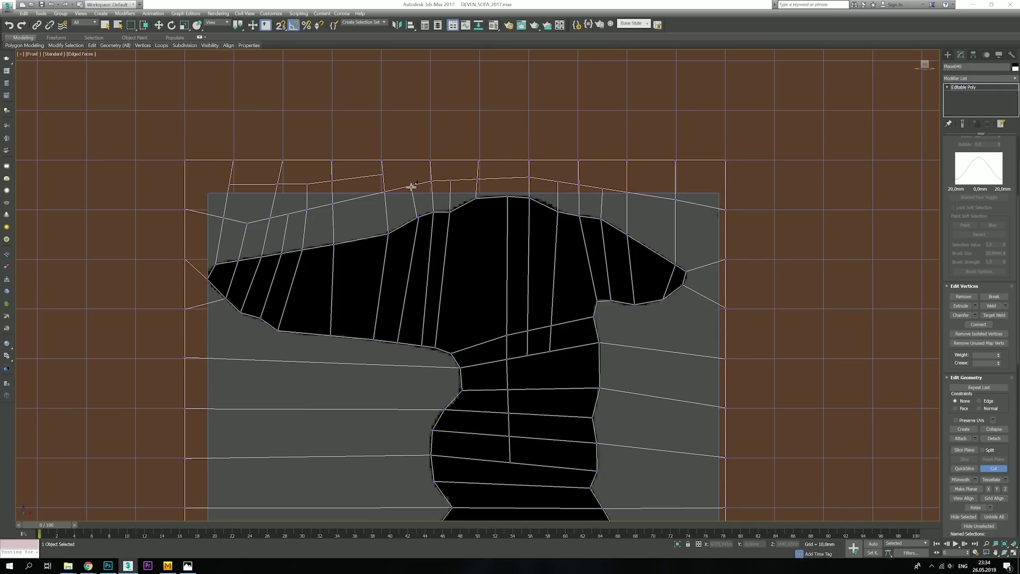
pyautogui.moveTo(442, 375); pyautogui.dragTo(437, 193, button='middle')
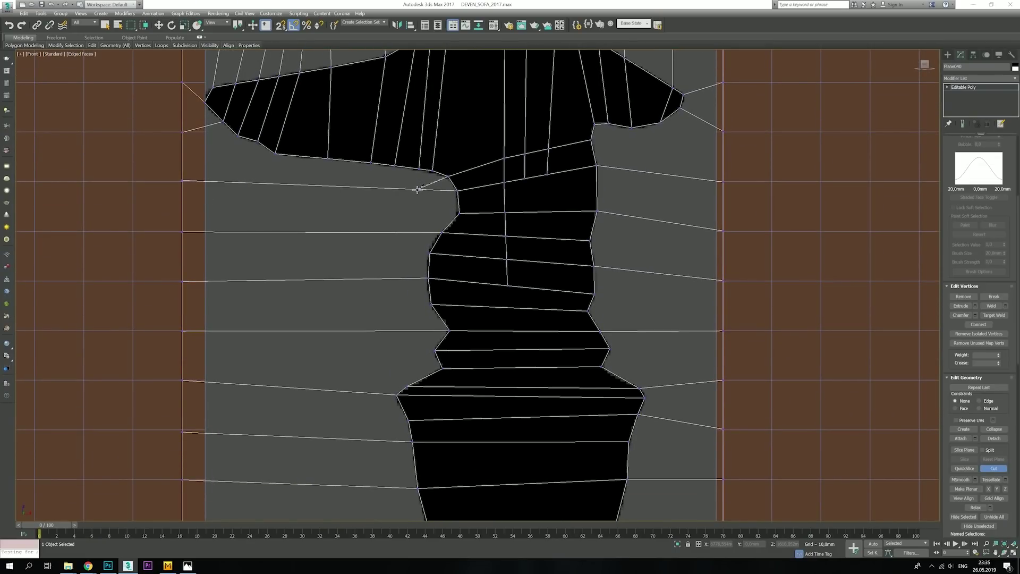
# - Lower a left-edge vertex and cut an edge down beside the neck, joining it to the outline
pyautogui.moveTo(418, 188); pyautogui.dragTo(418, 201)
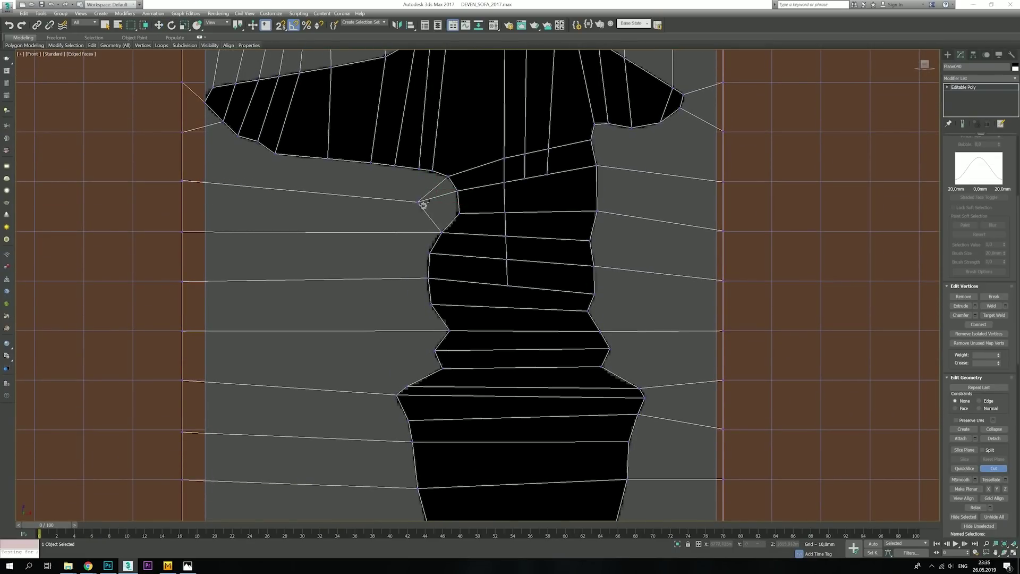
pyautogui.click(417, 201)
pyautogui.click(411, 233)
pyautogui.click(402, 278)
pyautogui.click(407, 330)
pyautogui.click(429, 304)
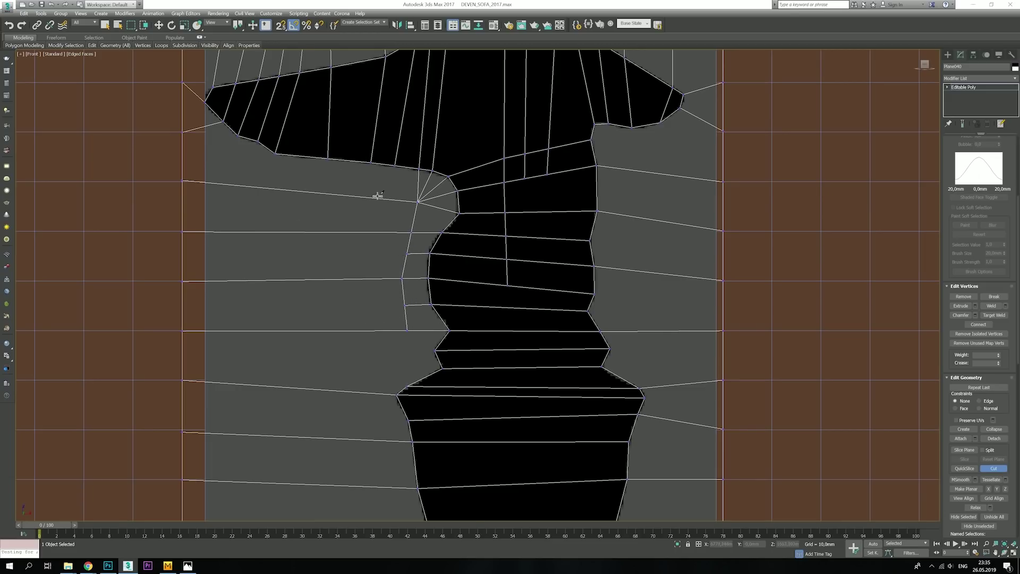
pyautogui.scroll(-2, 377, 196)
# - Extend the left-side cut further down toward the plane's bottom border
pyautogui.click(458, 128)
pyautogui.click(446, 204)
pyautogui.click(426, 284)
pyautogui.click(434, 318)
pyautogui.click(450, 383)
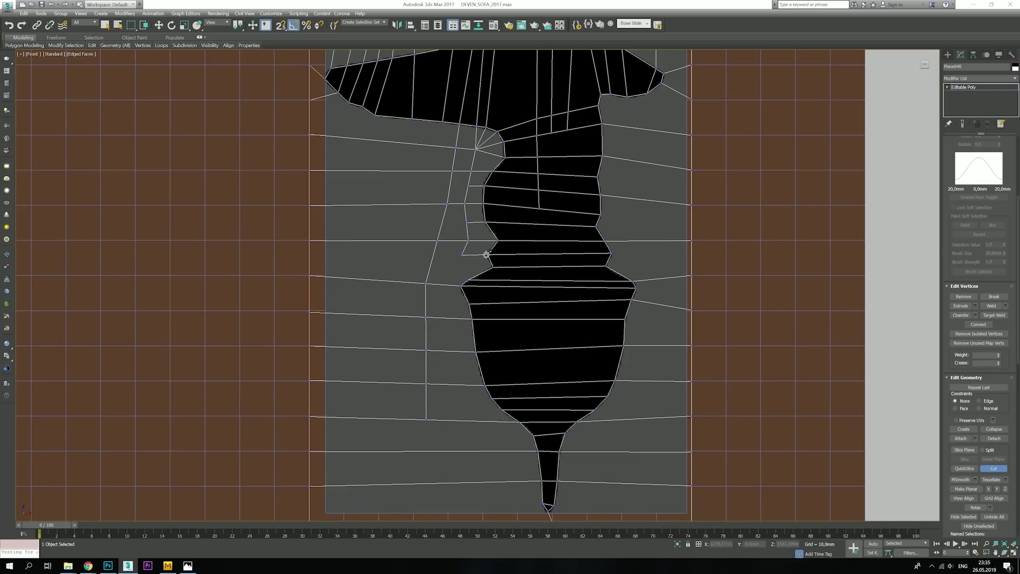
pyautogui.click(454, 350)
pyautogui.click(460, 386)
pyautogui.click(493, 418)
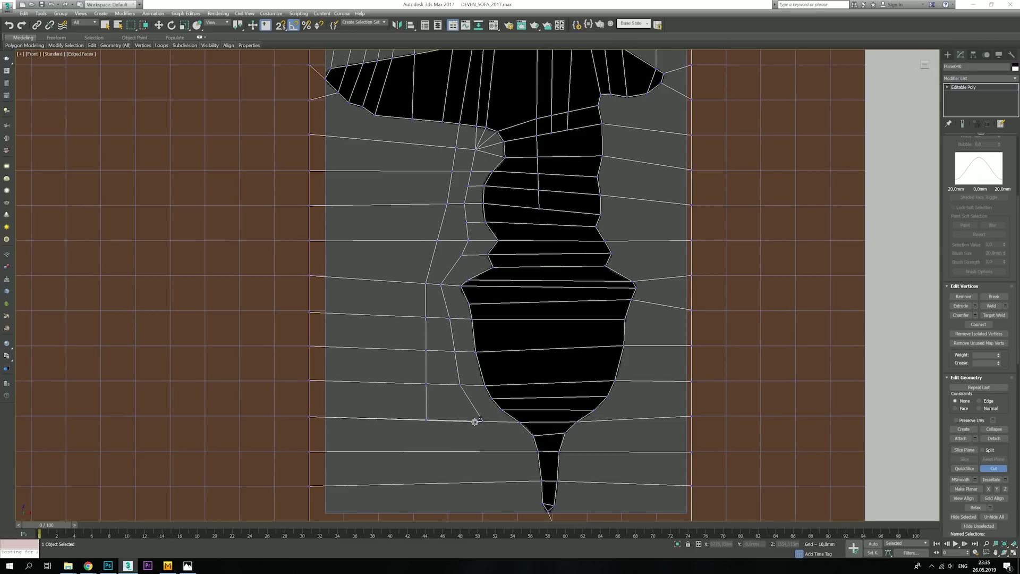
# - Cut vertical edges up from the bottom border of the plane
pyautogui.moveTo(493, 417); pyautogui.dragTo(480, 346, button='middle')
pyautogui.click(503, 409)
pyautogui.click(504, 449)
pyautogui.click(469, 449)
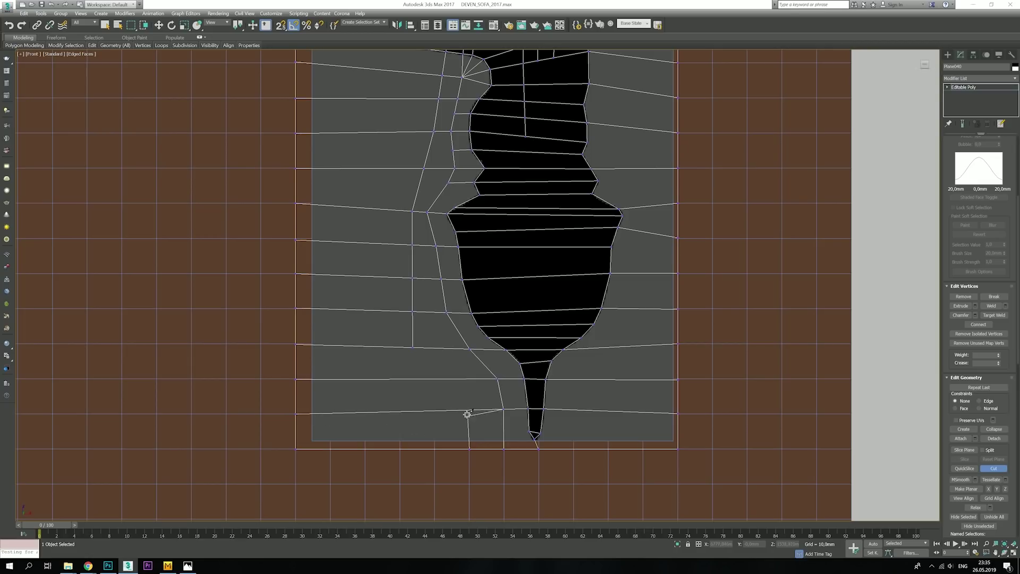
# - Nudge a vertex on the left side up and to the left
pyautogui.press('w')
pyautogui.moveTo(413, 325); pyautogui.dragTo(464, 381, button='middle')
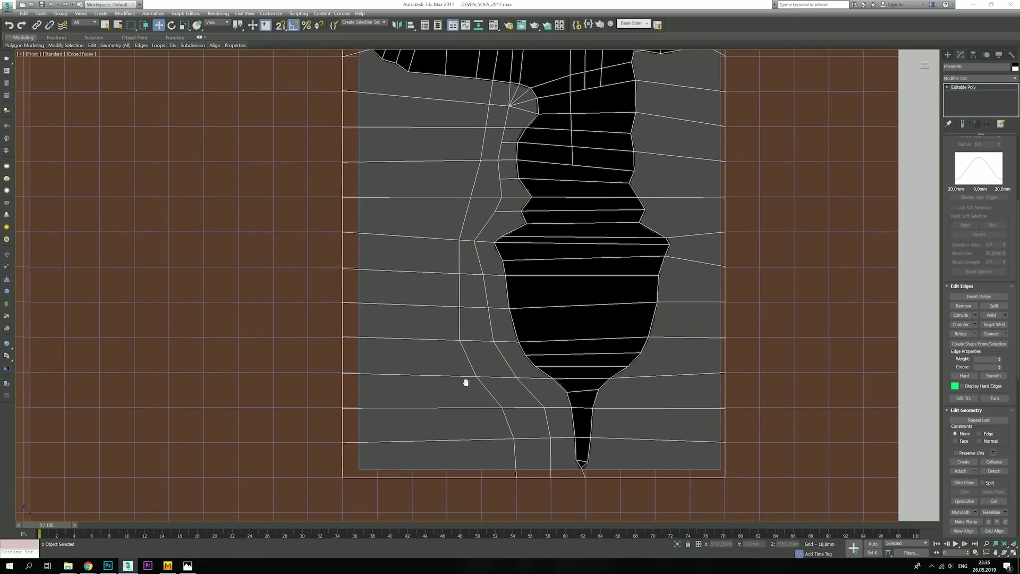
pyautogui.click(458, 239)
pyautogui.moveTo(467, 225); pyautogui.dragTo(461, 221)
pyautogui.click(458, 304)
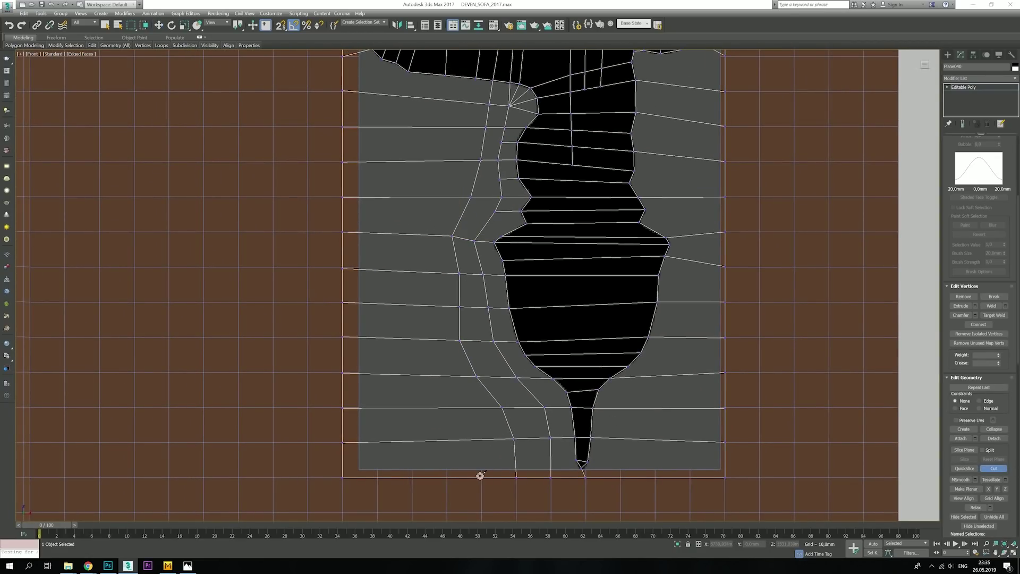
# - Start new vertical cuts from the bottom border, continuing up the left side
pyautogui.rightClick(477, 438)
pyautogui.click(477, 439)
pyautogui.click(411, 476)
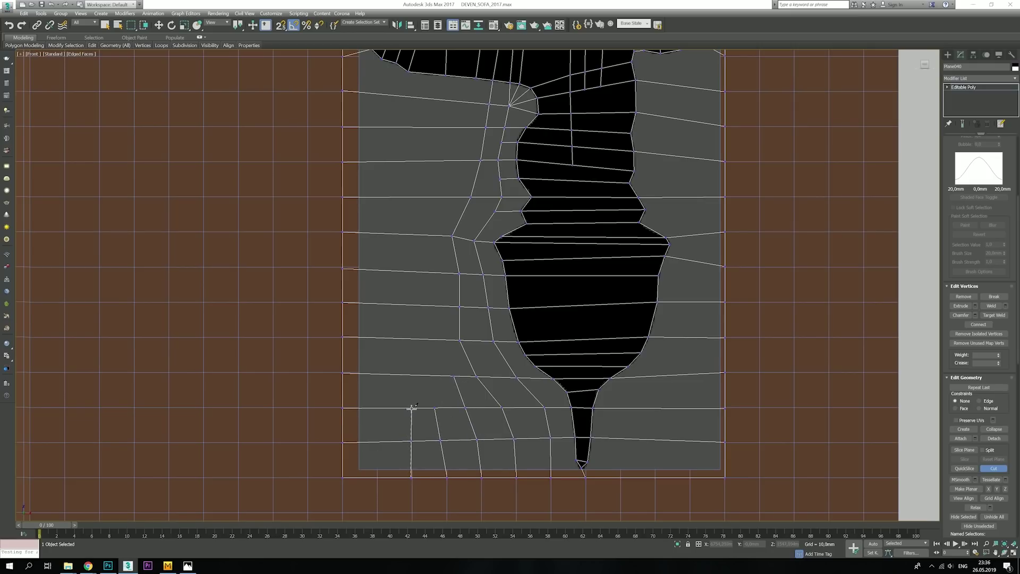
pyautogui.rightClick(377, 474)
pyautogui.click(376, 475)
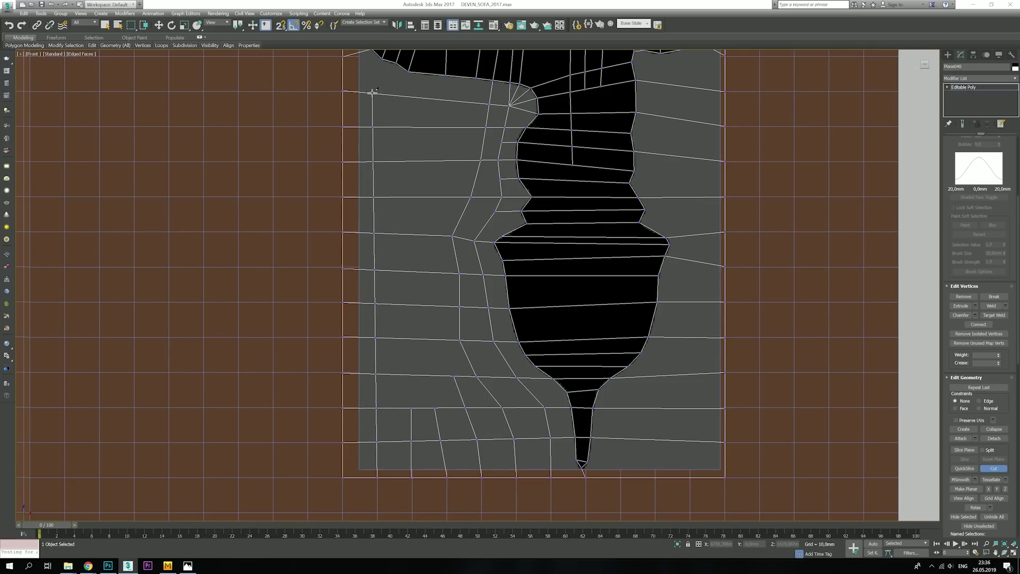
pyautogui.click(411, 406)
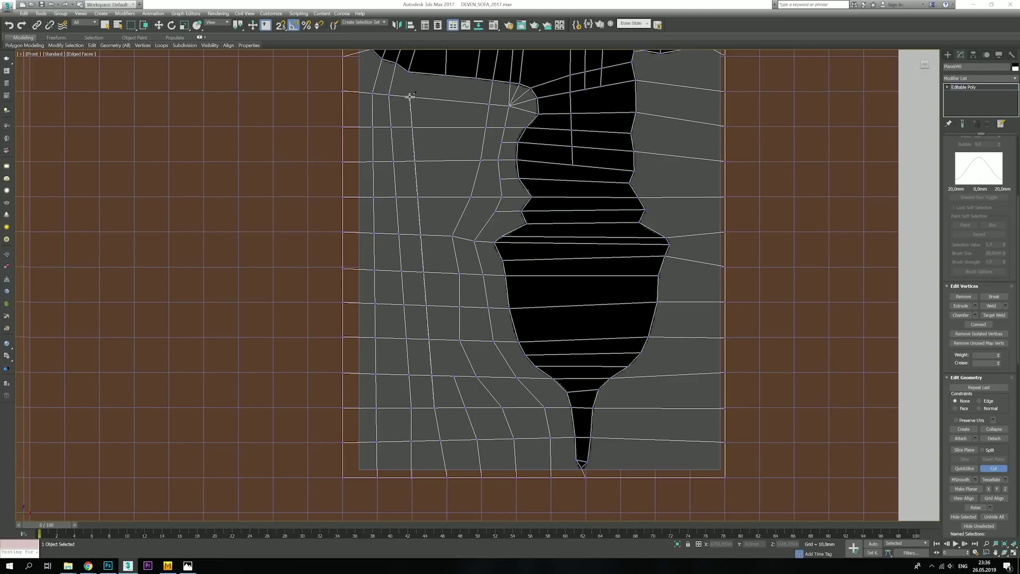
# - Cut a long vertical edge up the left side, finishing near the top
pyautogui.click(454, 382)
pyautogui.click(442, 126)
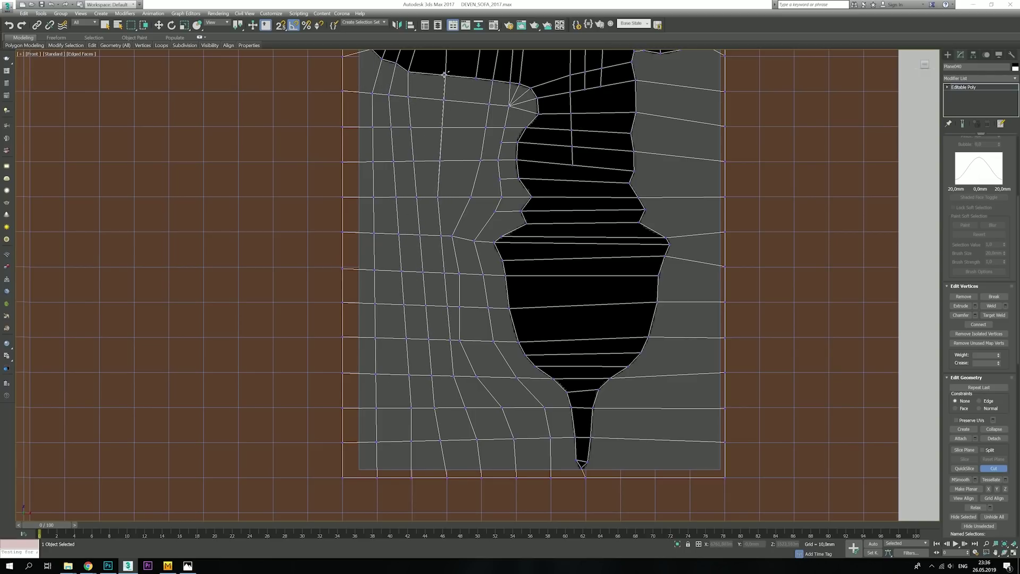
pyautogui.click(465, 124)
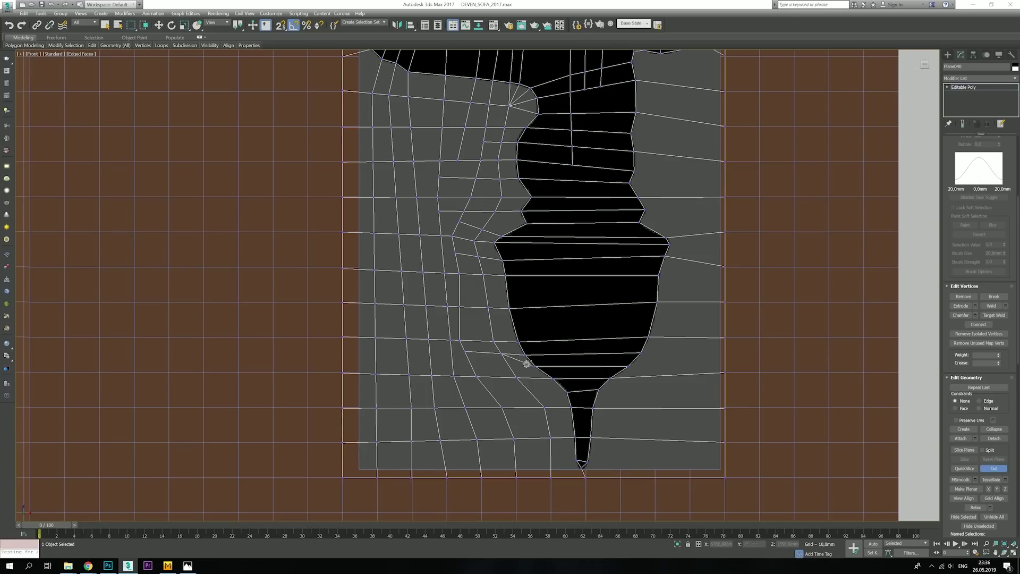
pyautogui.moveTo(624, 353); pyautogui.dragTo(504, 319, button='middle')
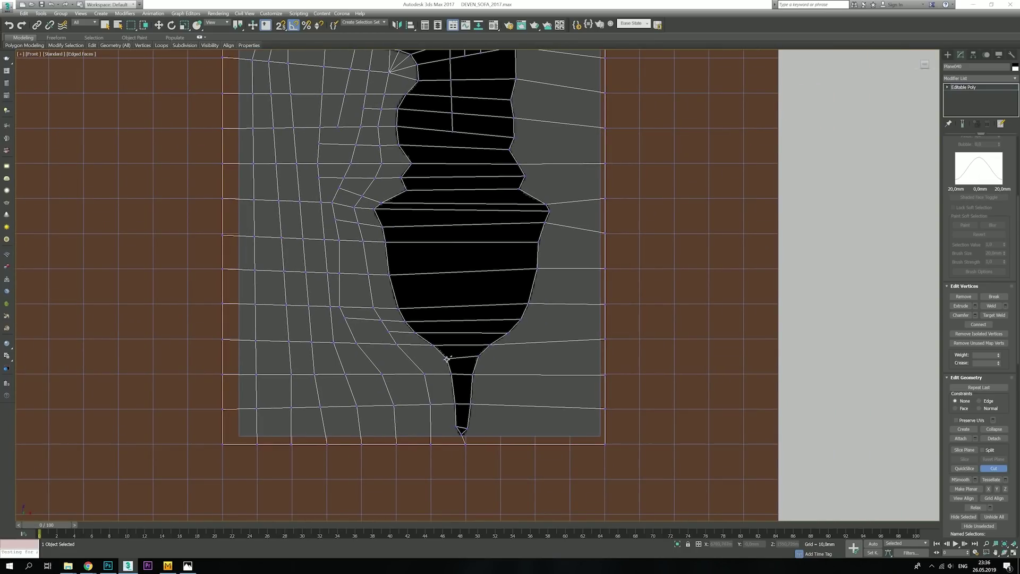
# - Cut a vertical edge from the bottom border up the right side of the shape
pyautogui.click(501, 443)
pyautogui.click(503, 375)
pyautogui.click(555, 304)
pyautogui.click(564, 204)
pyautogui.rightClick(567, 207)
pyautogui.click(535, 443)
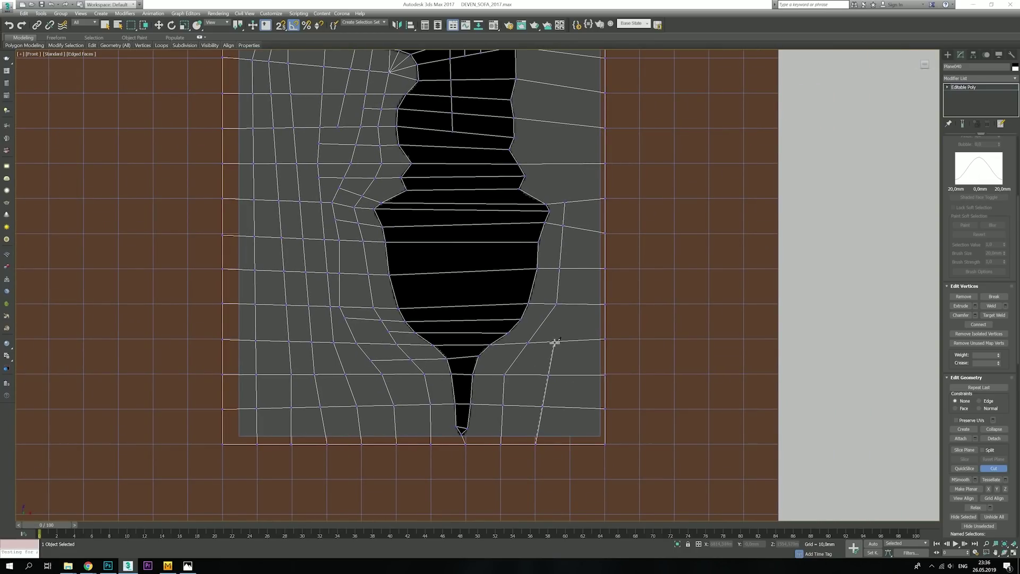
# - Add further right-side cut edges, ending one at the vertex beside the neck
pyautogui.moveTo(589, 132); pyautogui.dragTo(549, 357, button='middle')
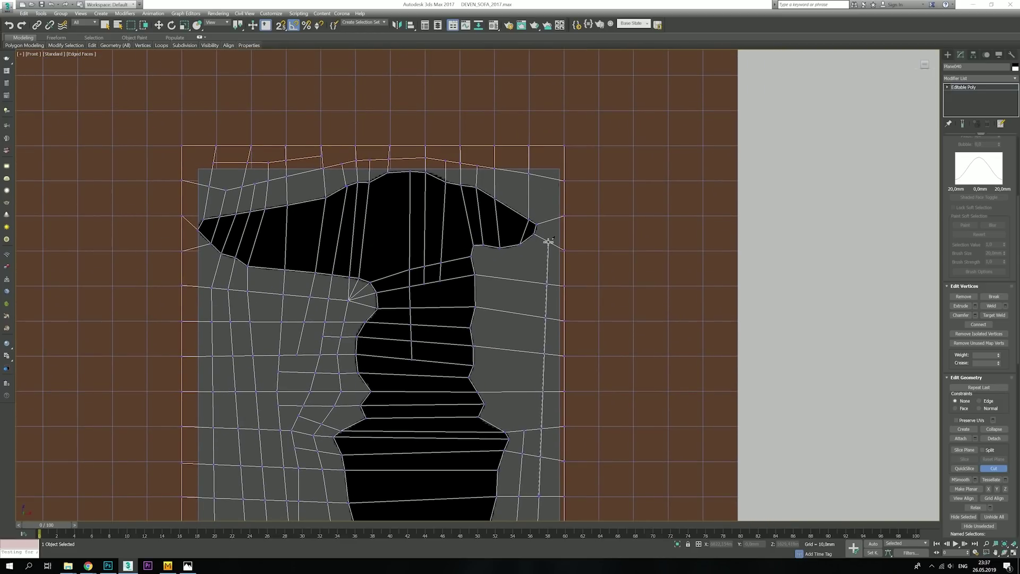
pyautogui.moveTo(517, 287); pyautogui.dragTo(499, 75, button='middle')
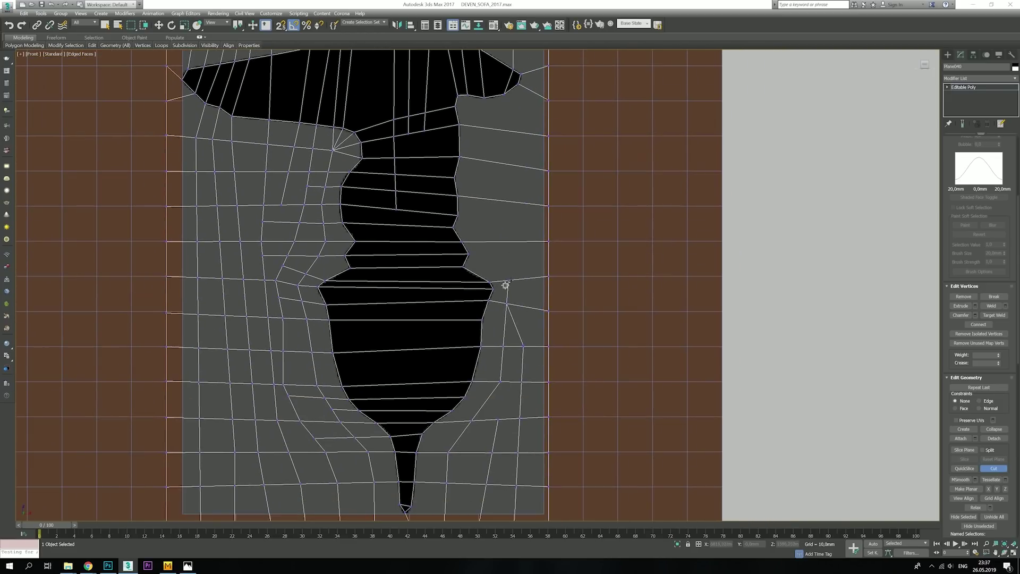
pyautogui.click(524, 153)
pyautogui.moveTo(518, 119); pyautogui.dragTo(512, 301, button='middle')
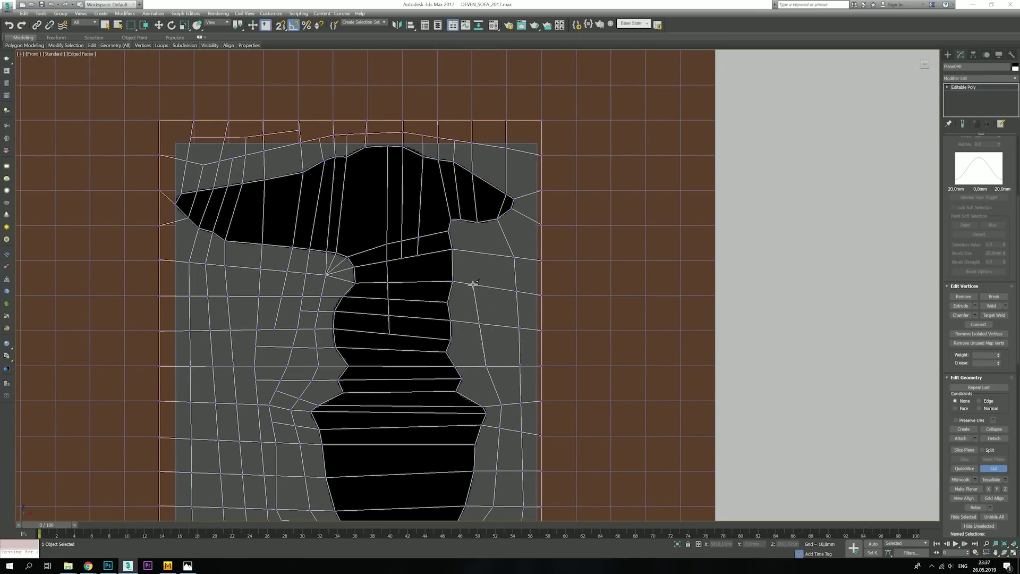
pyautogui.click(476, 221)
pyautogui.moveTo(447, 301); pyautogui.dragTo(457, 147, button='middle')
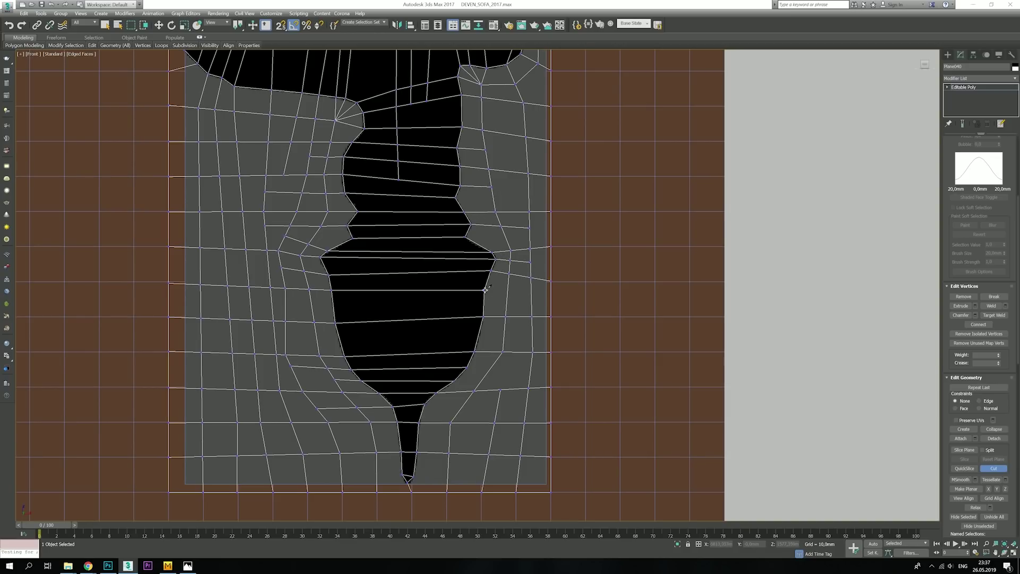
pyautogui.click(531, 367)
pyautogui.moveTo(410, 407); pyautogui.dragTo(453, 321, button='middle')
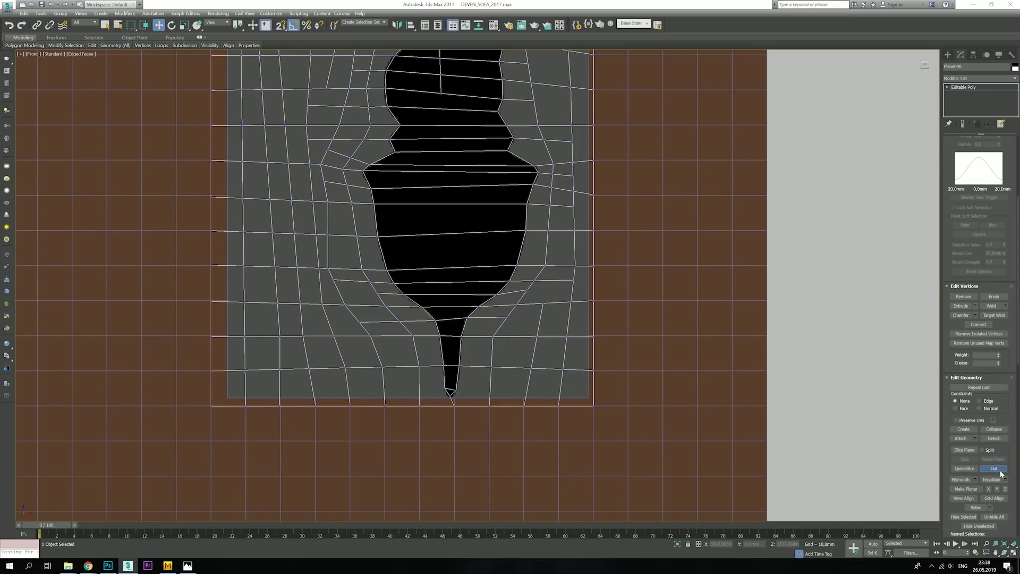
# - Add a cut from a vertex beside the shape across the mesh
pyautogui.rightClick(420, 386)
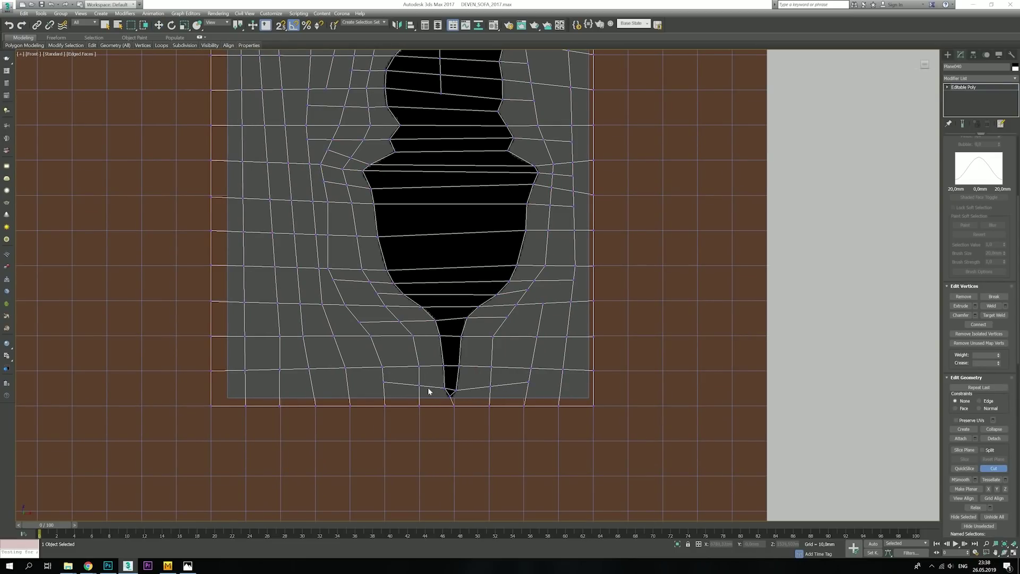
pyautogui.press('2')
pyautogui.press('w')
pyautogui.moveTo(447, 376); pyautogui.dragTo(489, 501, button='middle')
pyautogui.click(994, 501)
pyautogui.press('1')
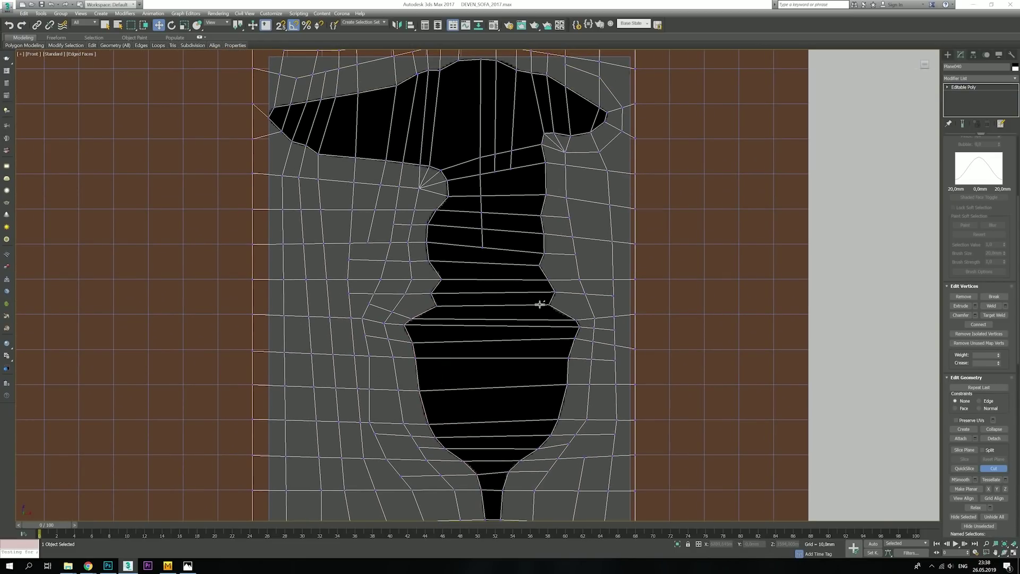
pyautogui.click(550, 304)
pyautogui.rightClick(399, 301)
# - Select an edge on the lower body, then pull the right-tip vertex slightly left
pyautogui.press('2')
pyautogui.press('w')
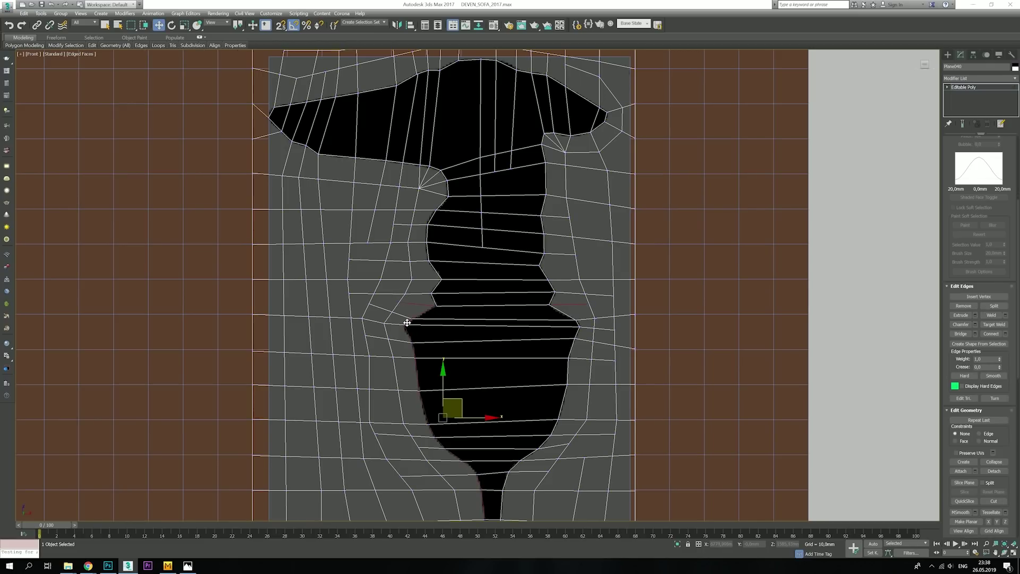
pyautogui.click(406, 293)
pyautogui.moveTo(270, 113); pyautogui.dragTo(336, 232, button='middle')
pyautogui.scroll(2, 337, 232)
pyautogui.press('1')
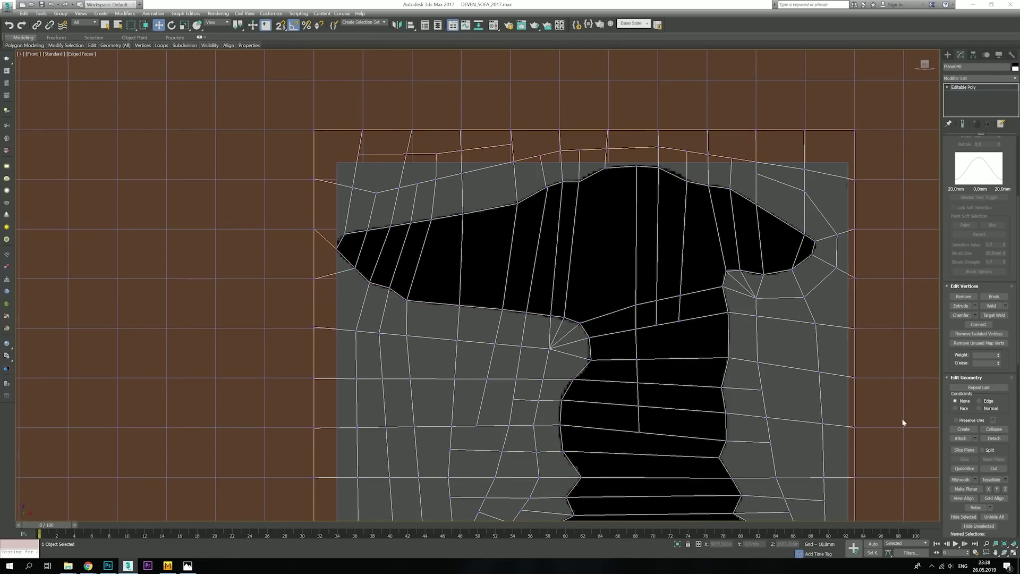
pyautogui.click(994, 468)
pyautogui.press('w')
pyautogui.click(801, 245)
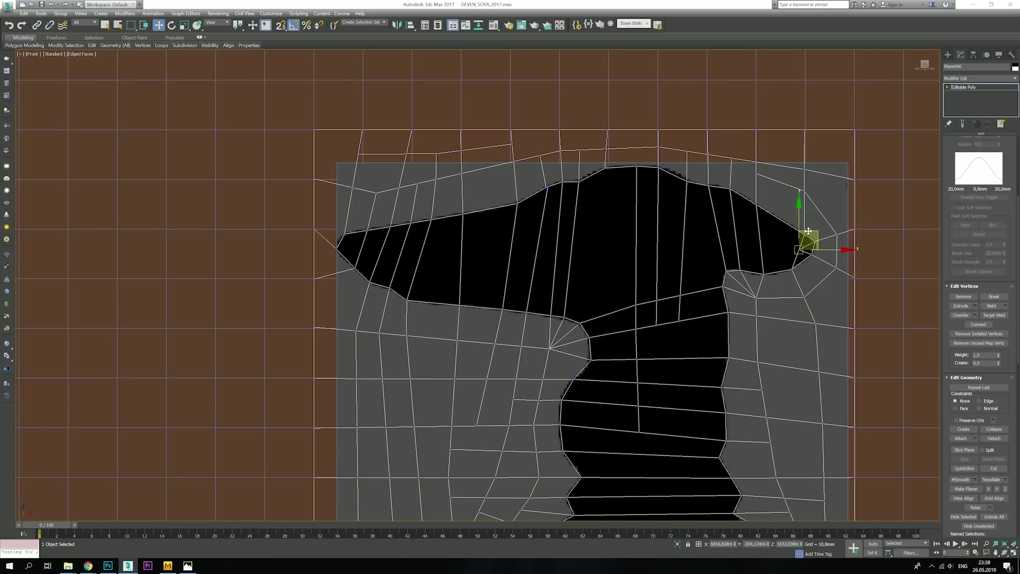
pyautogui.moveTo(800, 245); pyautogui.dragTo(785, 246)
# - Cut new edges across the upper shape toward the right tip and into the lower spike
pyautogui.click(988, 468)
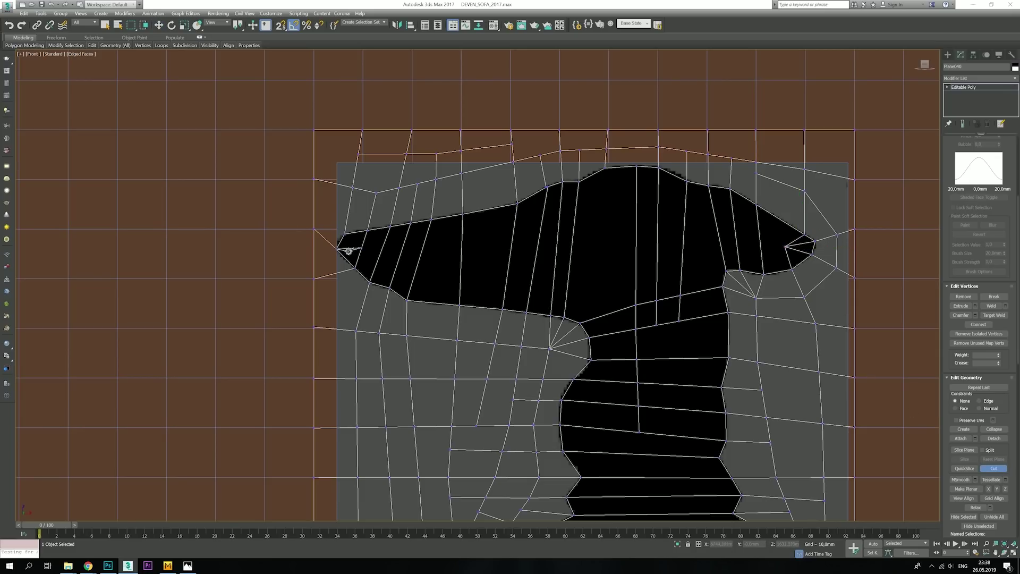
pyautogui.press('w')
pyautogui.click(547, 186)
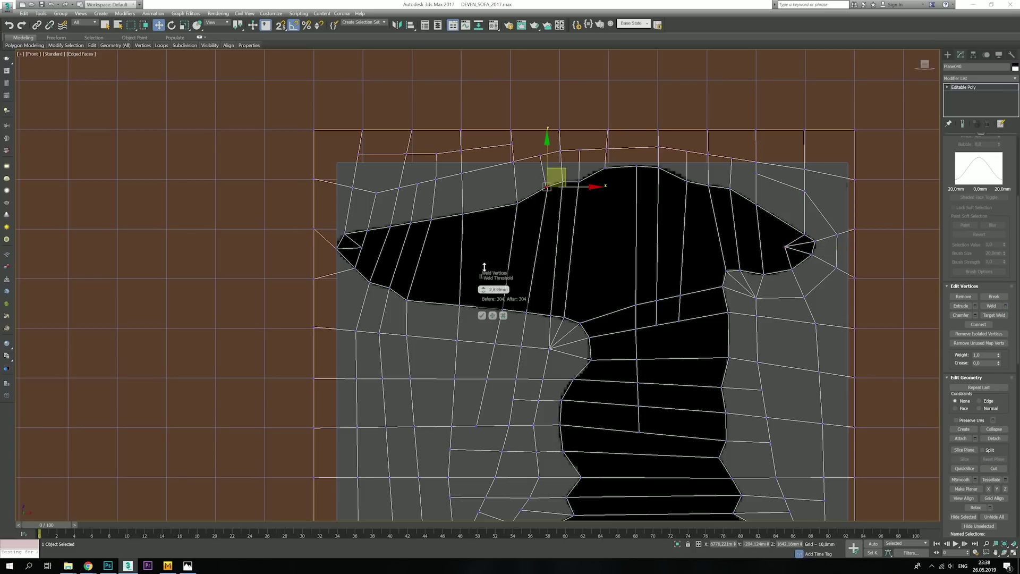
pyautogui.click(992, 468)
pyautogui.click(362, 246)
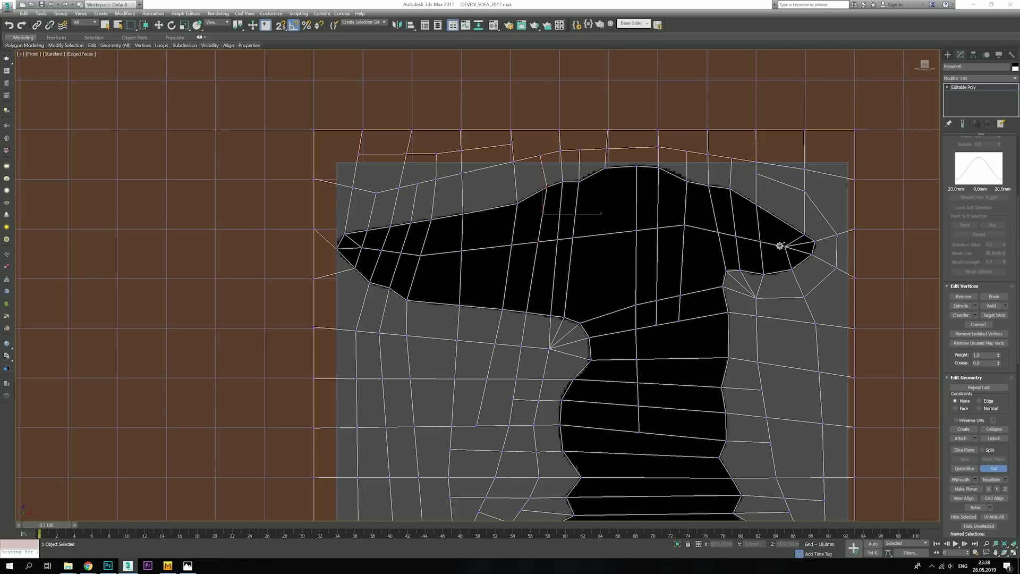
pyautogui.scroll(-3, 619, 312)
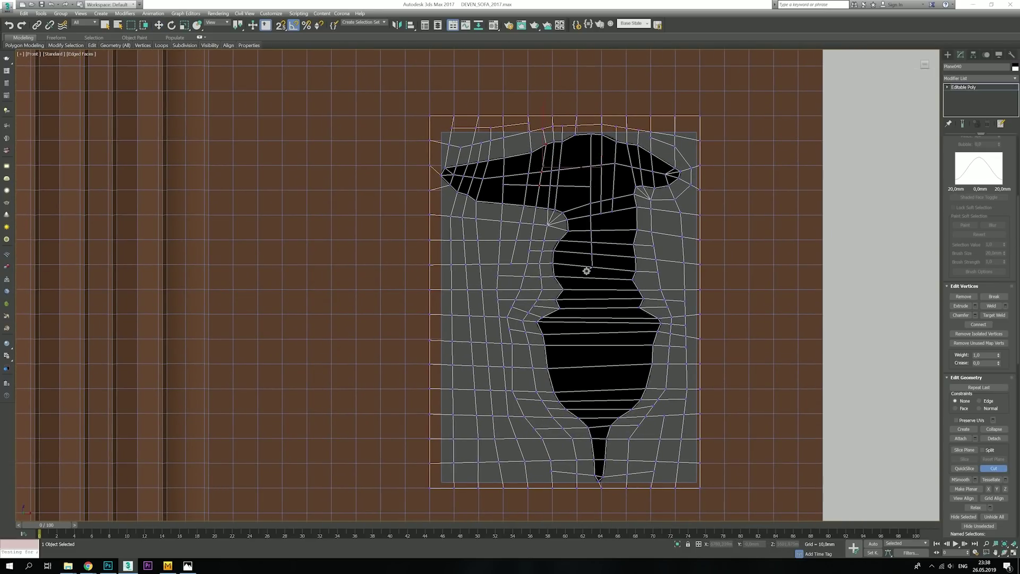
pyautogui.click(625, 345)
pyautogui.click(590, 409)
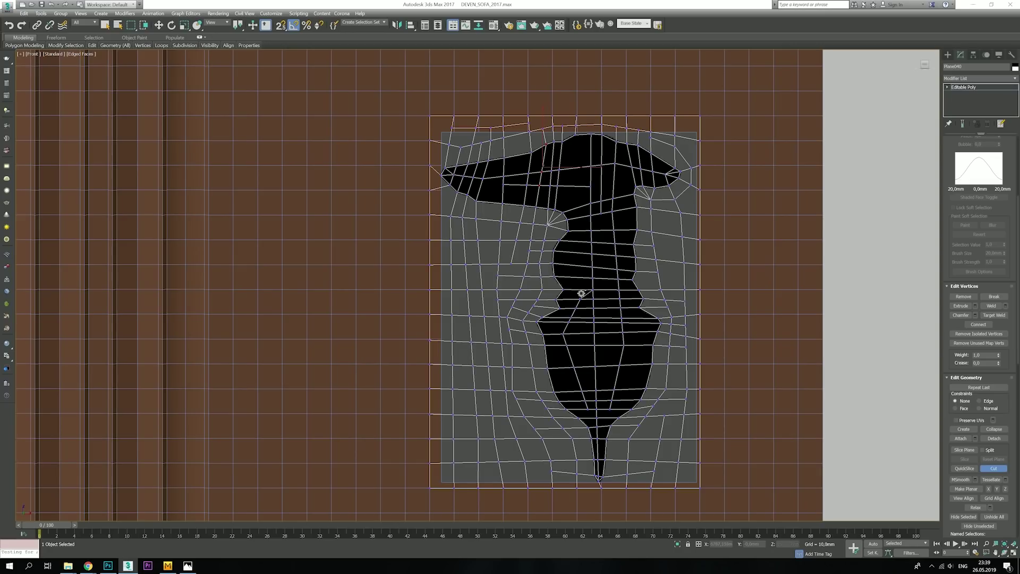
# - Add a final cut from an upper-shape vertex, then return to Edge mode in four-view layout
pyautogui.press('w')
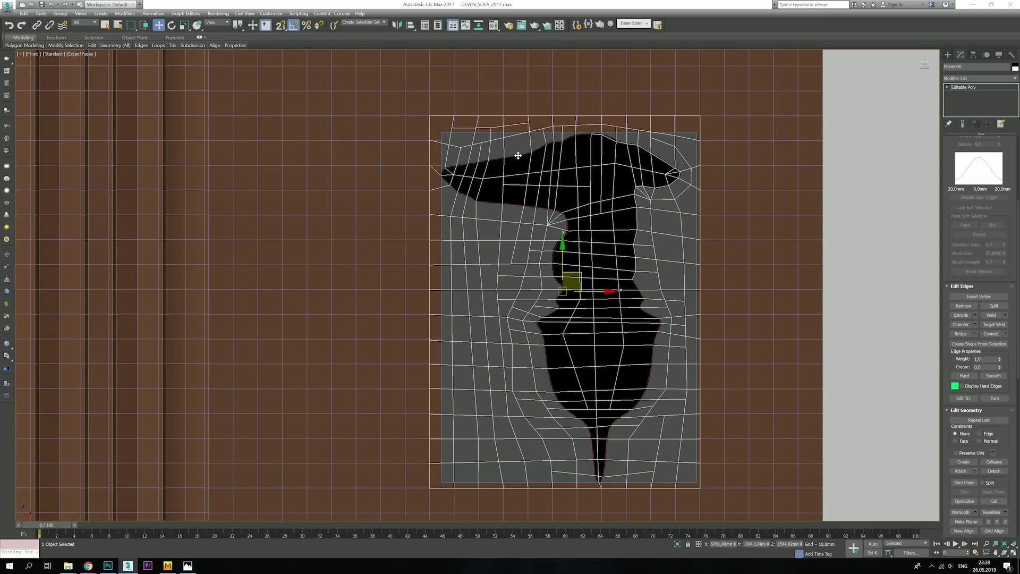
pyautogui.scroll(3, 519, 155)
pyautogui.click(455, 301)
pyautogui.click(992, 467)
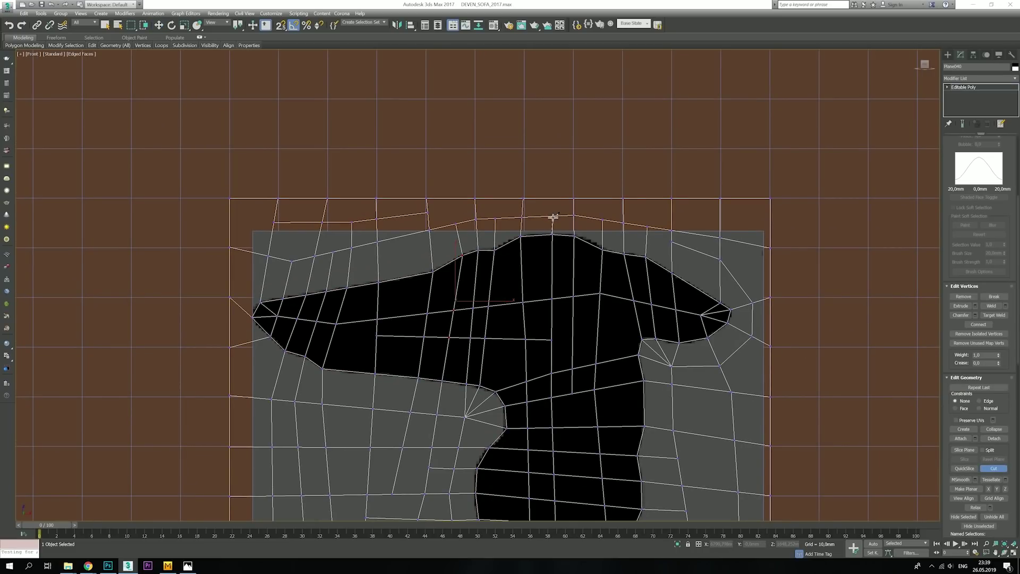
pyautogui.press('w')
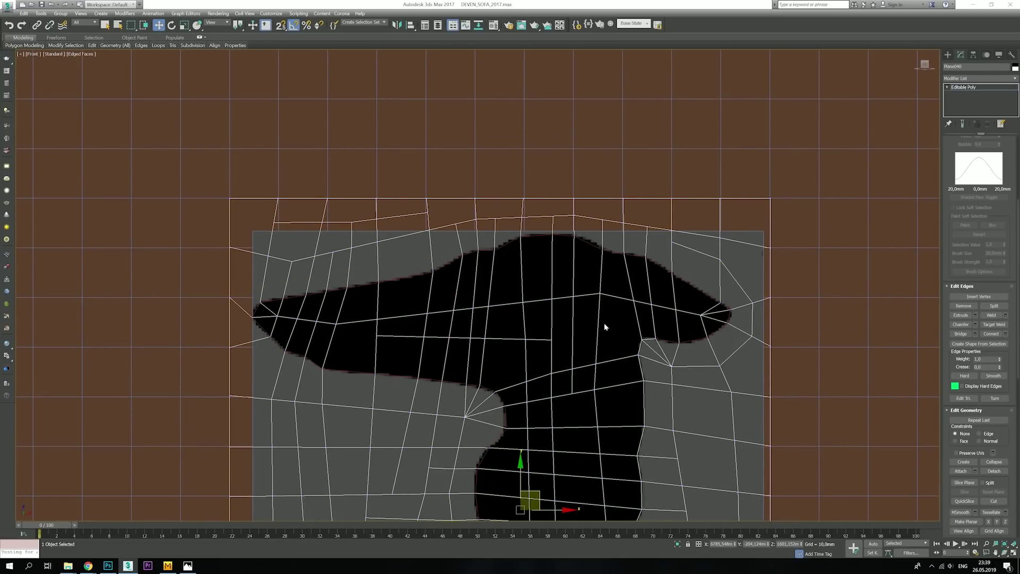
pyautogui.scroll(5, 660, 348)
pyautogui.scroll(-3, 481, 279)
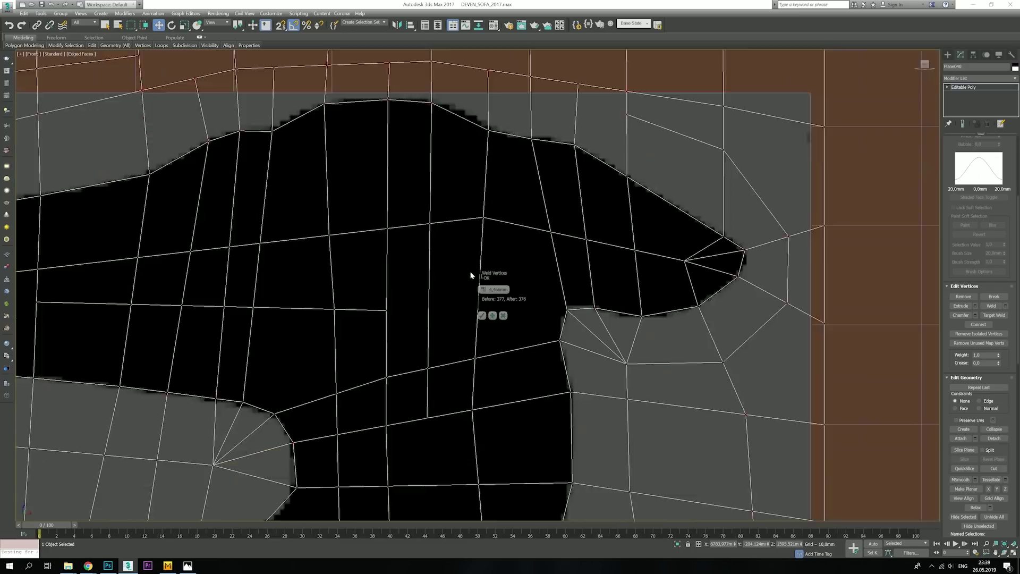
pyautogui.scroll(-4, 484, 290)
pyautogui.scroll(-3, 463, 294)
pyautogui.press('2')
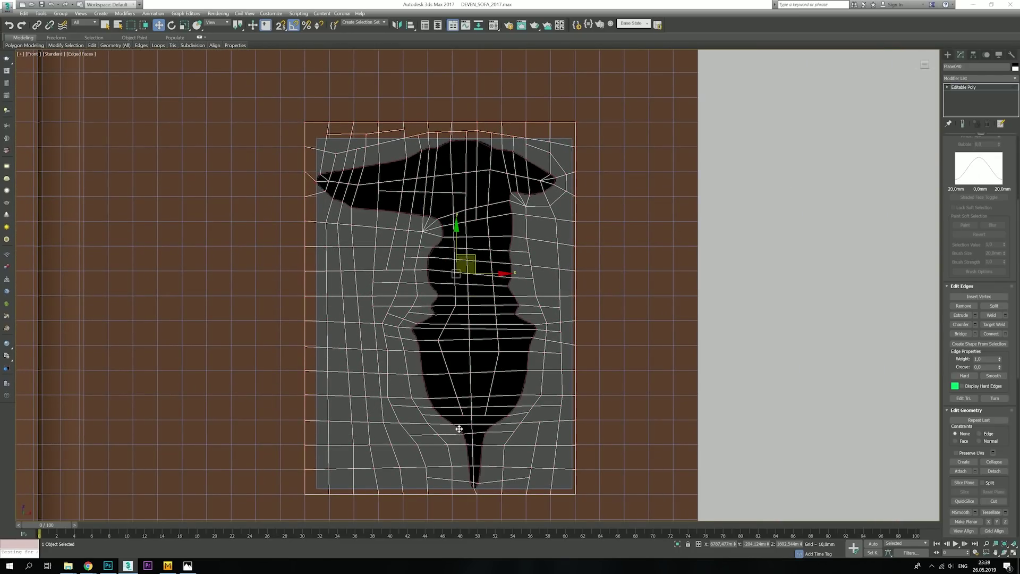
pyautogui.hotkey('alt', 'w')
# - Apply a library material to the plane in a maximized perspective view with edged faces shown
pyautogui.keyDown('alt'); pyautogui.moveTo(611, 404); pyautogui.dragTo(546, 356, button='middle'); pyautogui.keyUp('alt')
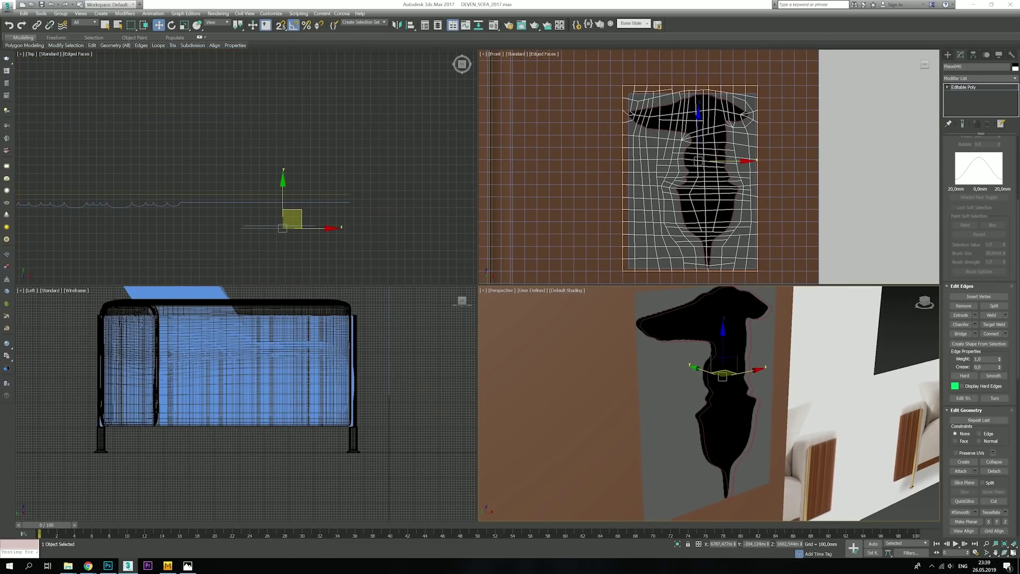
pyautogui.hotkey('alt', 'w')
pyautogui.click(494, 25)
pyautogui.click(917, 386)
pyautogui.click(974, 262)
pyautogui.press('F4')
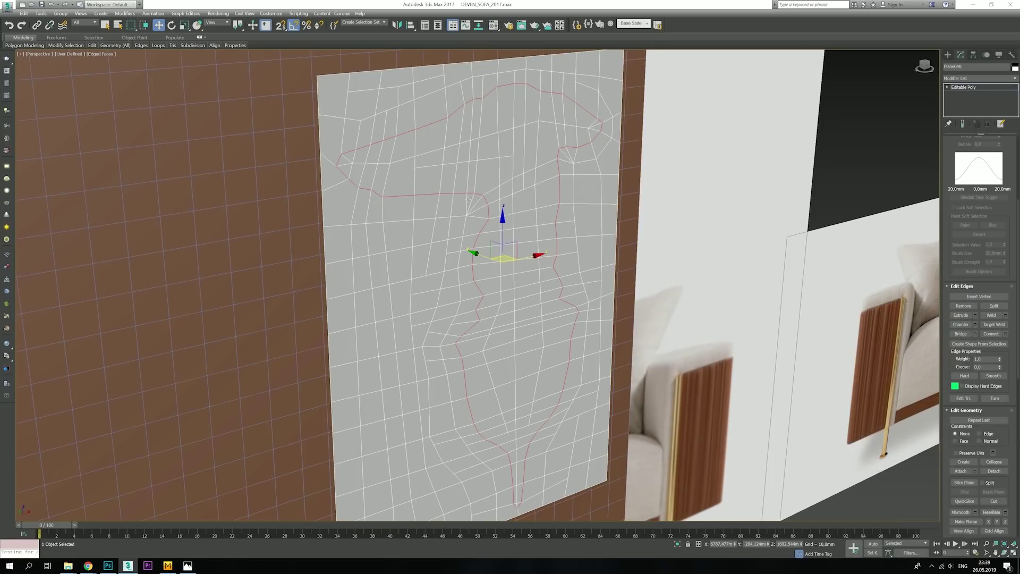
pyautogui.scroll(6, 543, 286)
# - Extrude the outline edges inward with height about -10.9mm and width 4.4mm
pyautogui.hotkey('shift', 'e')
pyautogui.moveTo(496, 288)
pyautogui.mouseDown()
pyautogui.moveTo(496, 324)
pyautogui.moveTo(496, 276)
pyautogui.mouseUp()
pyautogui.keyDown('alt'); pyautogui.moveTo(478, 298); pyautogui.dragTo(323, 295, button='middle'); pyautogui.keyUp('alt')
pyautogui.scroll(3, 323, 296)
pyautogui.scroll(-3, 323, 296)
pyautogui.moveTo(497, 289)
pyautogui.mouseDown()
pyautogui.moveTo(497, 314)
pyautogui.moveTo(399, 312)
pyautogui.mouseUp()
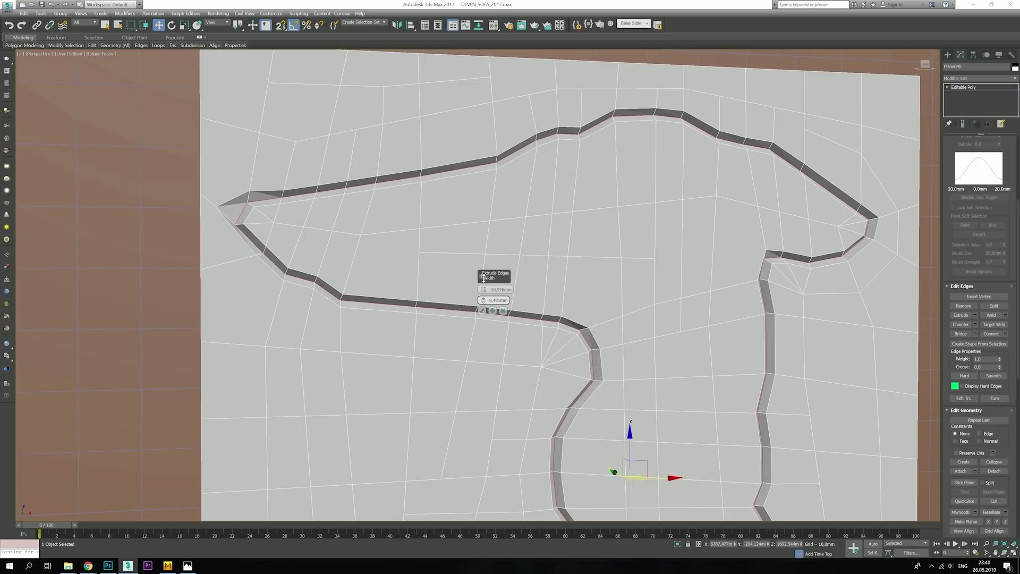
pyautogui.click(482, 311)
# - Move the outline's left tip vertex into place and return to object level
pyautogui.press('1')
pyautogui.click(216, 205)
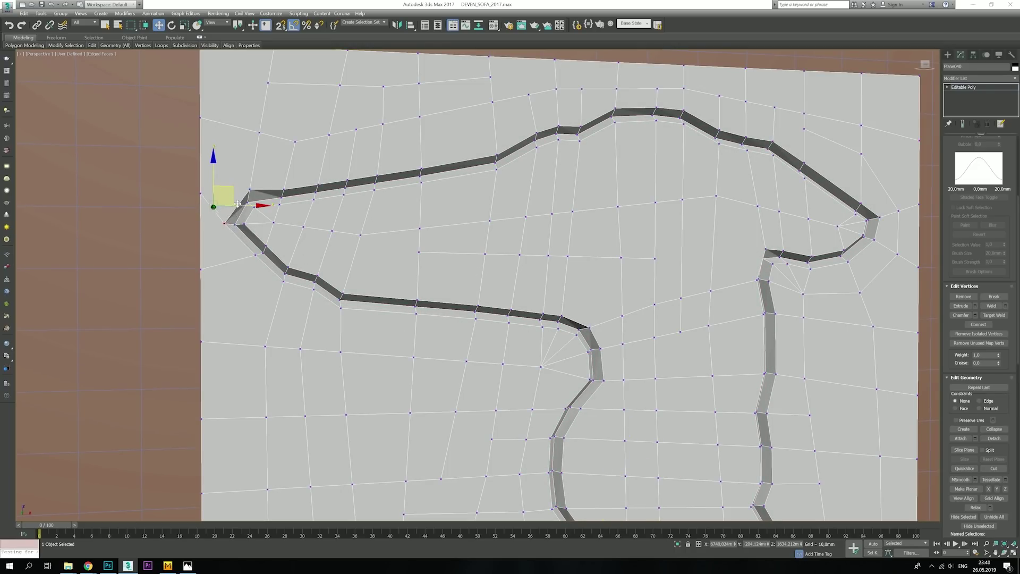
pyautogui.moveTo(221, 196)
pyautogui.mouseDown()
pyautogui.moveTo(234, 221)
pyautogui.moveTo(246, 189)
pyautogui.mouseUp()
pyautogui.scroll(-5, 246, 189)
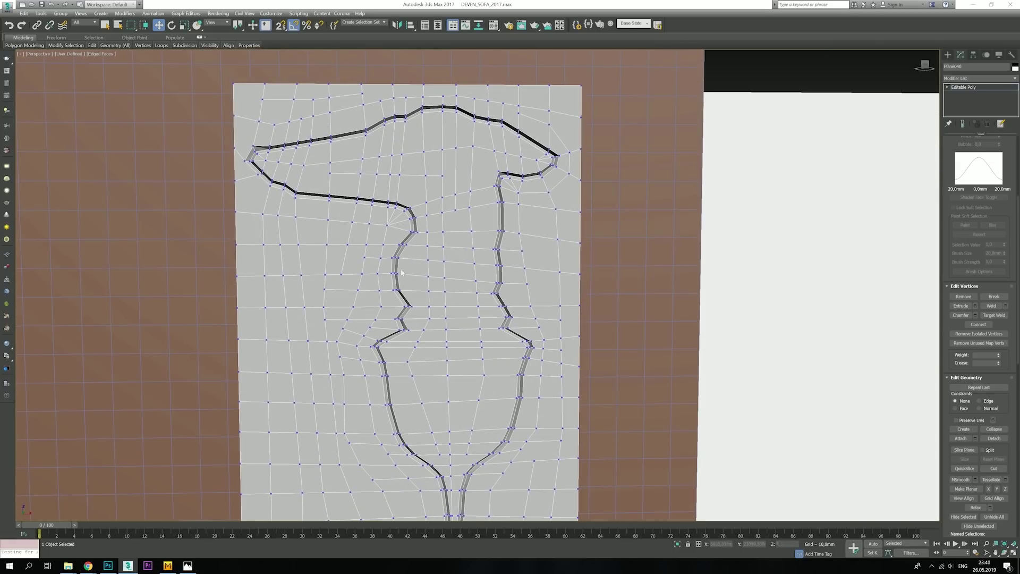
pyautogui.click(972, 88)
pyautogui.moveTo(478, 265)
pyautogui.keyDown('alt'); pyautogui.mouseDown(button='middle')
pyautogui.moveTo(432, 230)
pyautogui.moveTo(399, 241)
pyautogui.mouseUp(button='middle'); pyautogui.keyUp('alt')
pyautogui.scroll(5, 432, 230)
pyautogui.scroll(-3, 432, 230)
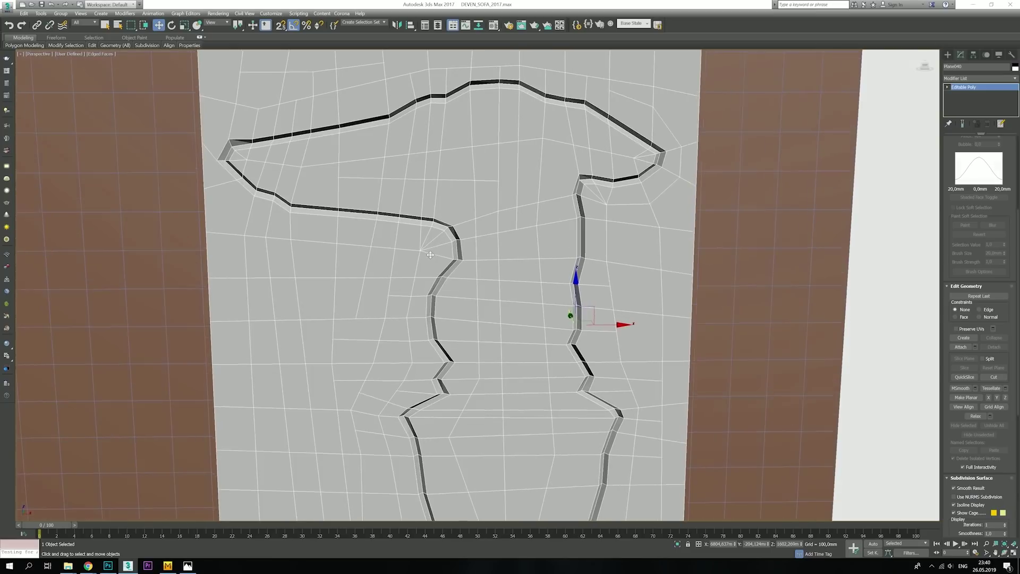
pyautogui.scroll(3, 395, 245)
# - Select the interior edge loops along the shape's top-left row
pyautogui.press('2')
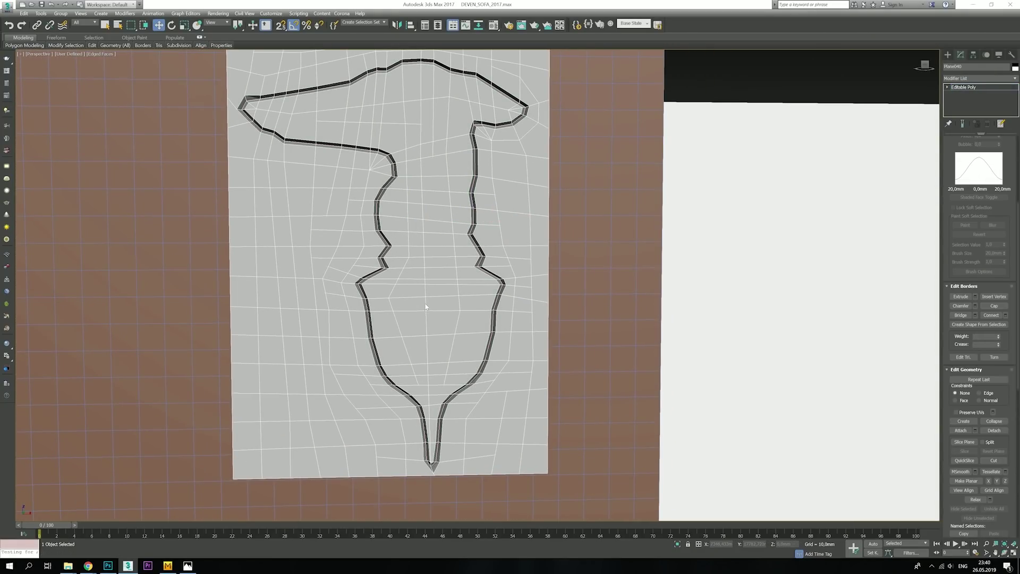
pyautogui.doubleClick(419, 117)
pyautogui.hotkey('ctrl', '4')
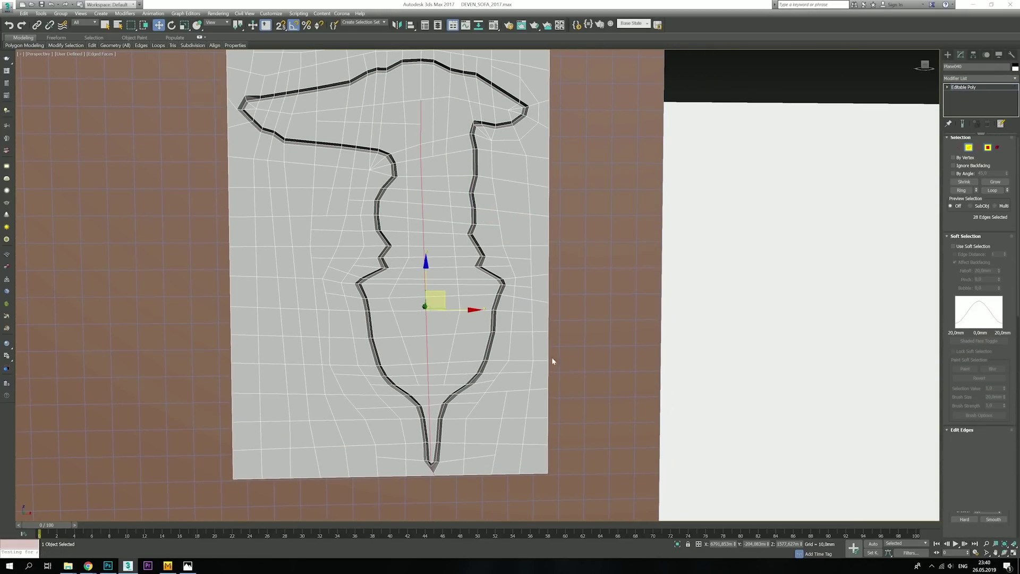
pyautogui.keyDown('shift'); pyautogui.click(392, 110); pyautogui.keyUp('shift')
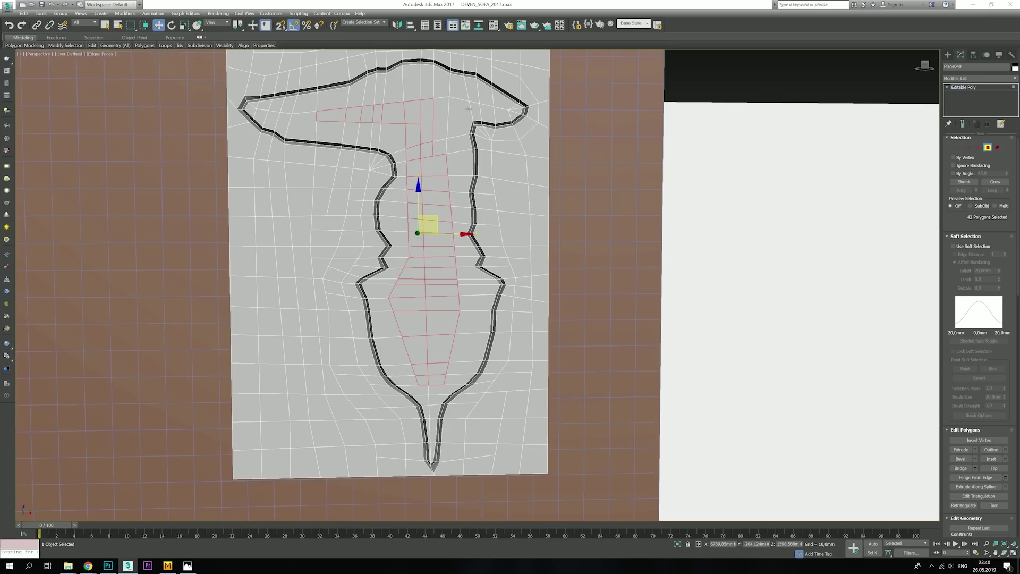
pyautogui.keyDown('ctrl'); pyautogui.click(970, 148); pyautogui.keyUp('ctrl')
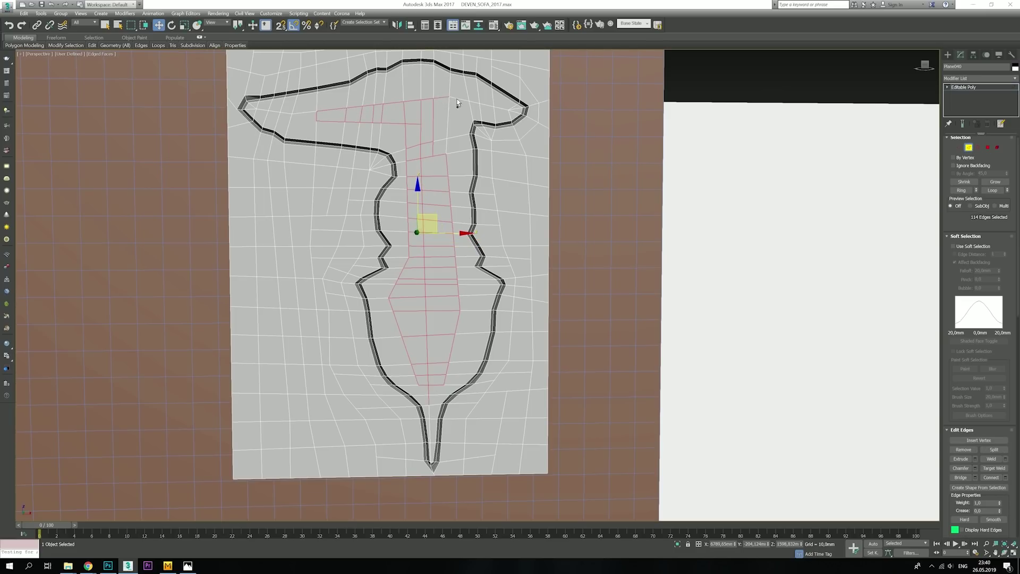
pyautogui.keyDown('shift'); pyautogui.click(285, 112); pyautogui.keyUp('shift')
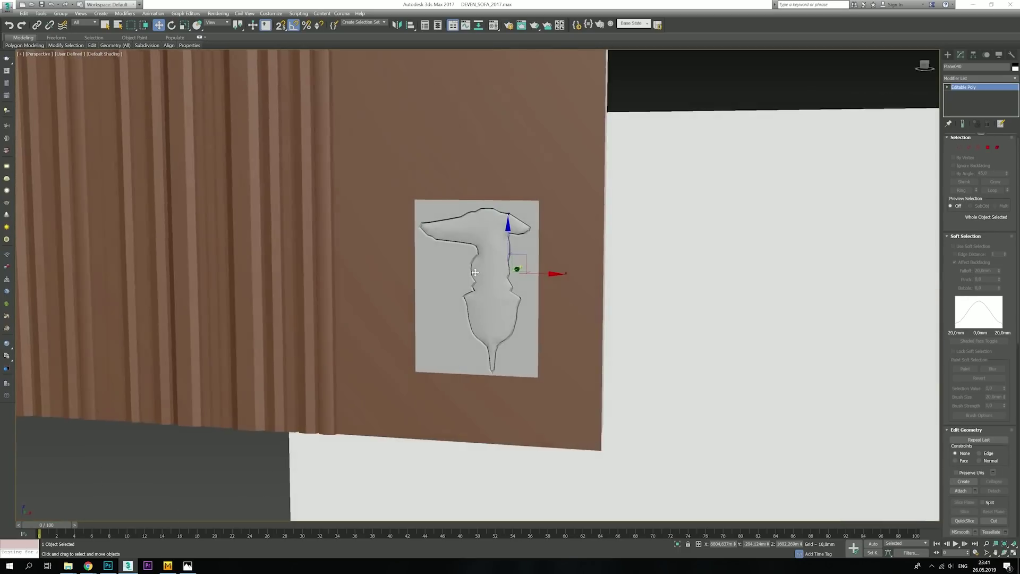
# - Select the relief panel element and nudge it toward the wall
pyautogui.press('F4')
pyautogui.keyDown('alt'); pyautogui.moveTo(475, 272); pyautogui.dragTo(543, 304, button='middle'); pyautogui.keyUp('alt')
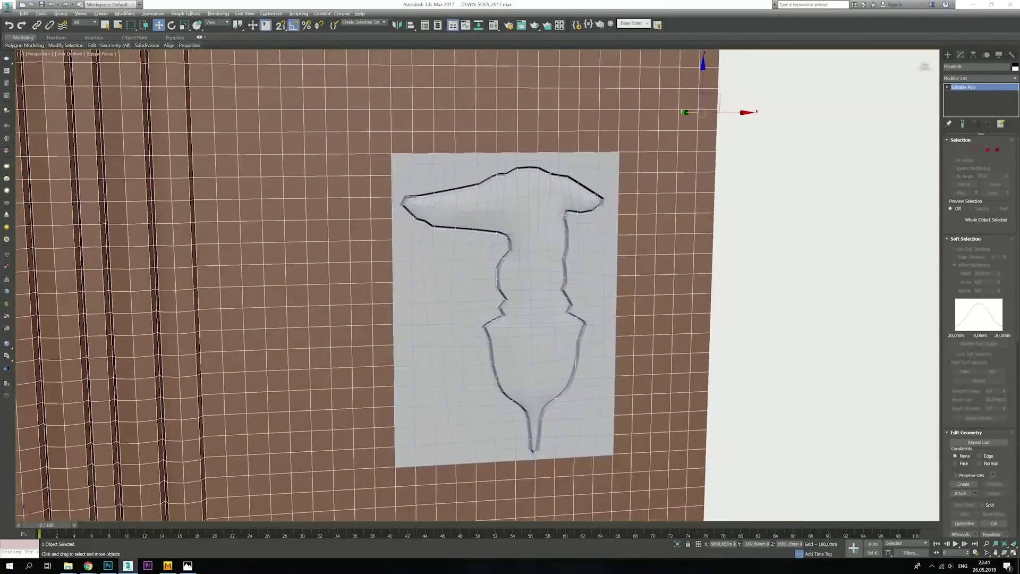
pyautogui.press('4')
pyautogui.press('F3')
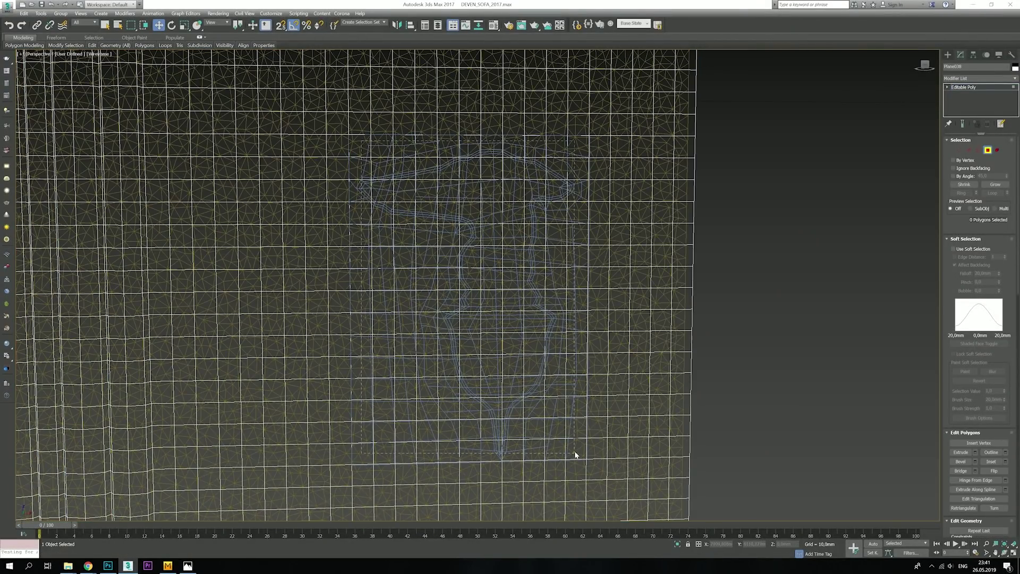
pyautogui.press('F3')
pyautogui.keyDown('alt'); pyautogui.moveTo(575, 454); pyautogui.dragTo(638, 371, button='middle'); pyautogui.keyUp('alt')
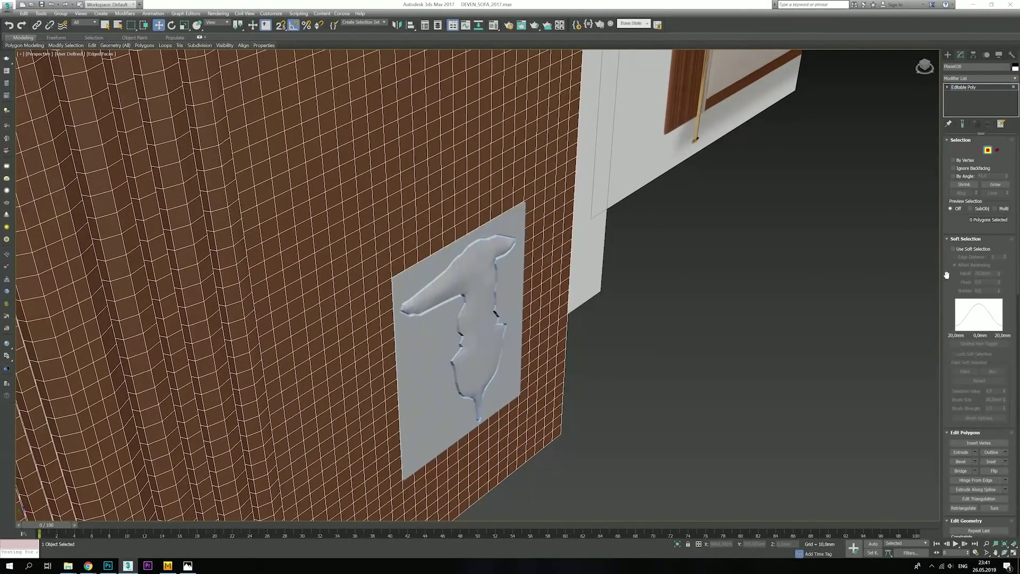
pyautogui.press('5')
pyautogui.click(518, 268)
pyautogui.scroll(5, 417, 269)
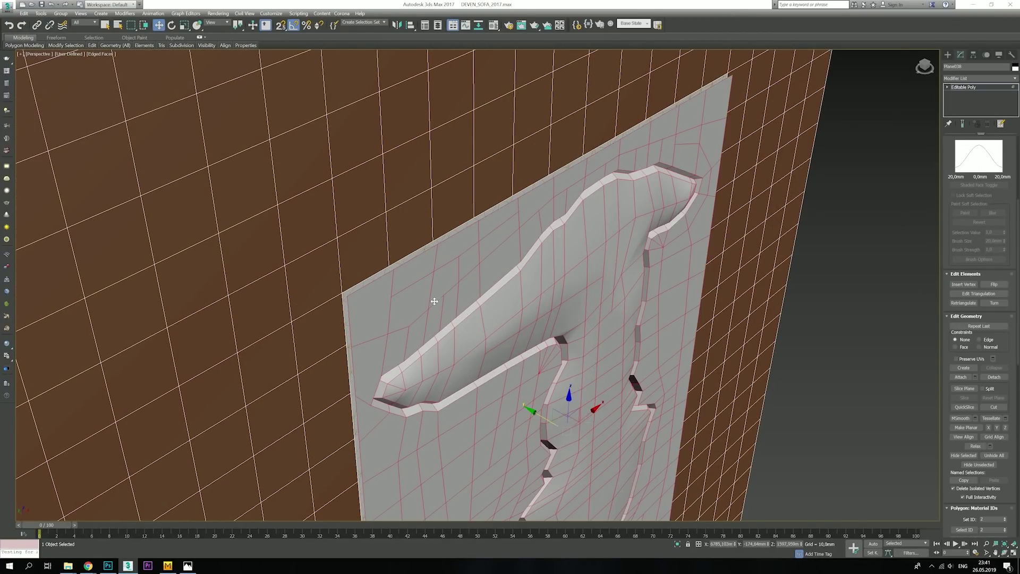
pyautogui.moveTo(434, 302); pyautogui.dragTo(640, 353)
# - Select the panel's borders and assign the brown material from the Material Editor
pyautogui.press('3')
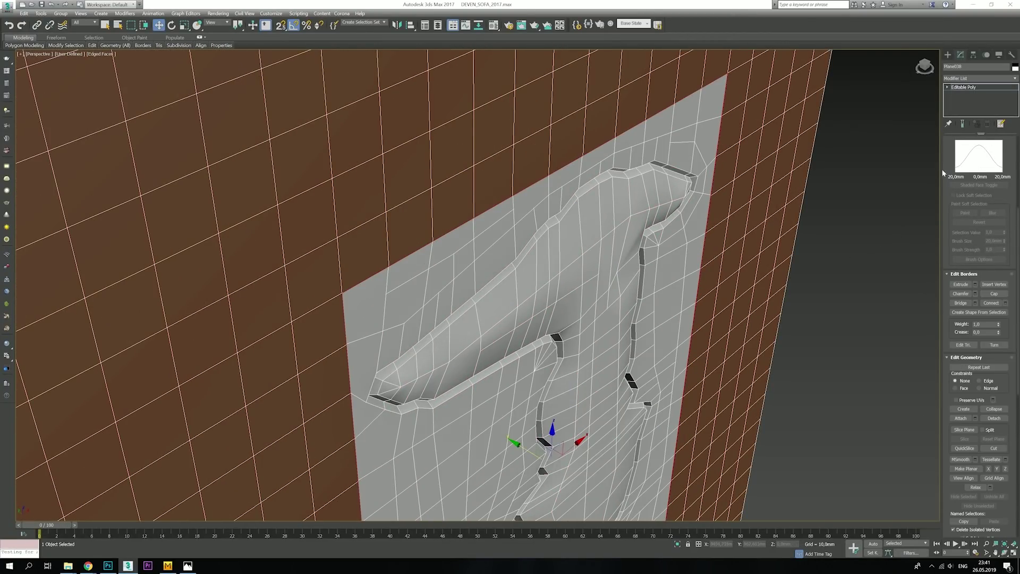
pyautogui.hotkey('ctrl', 'a')
pyautogui.press('m')
pyautogui.click(871, 382)
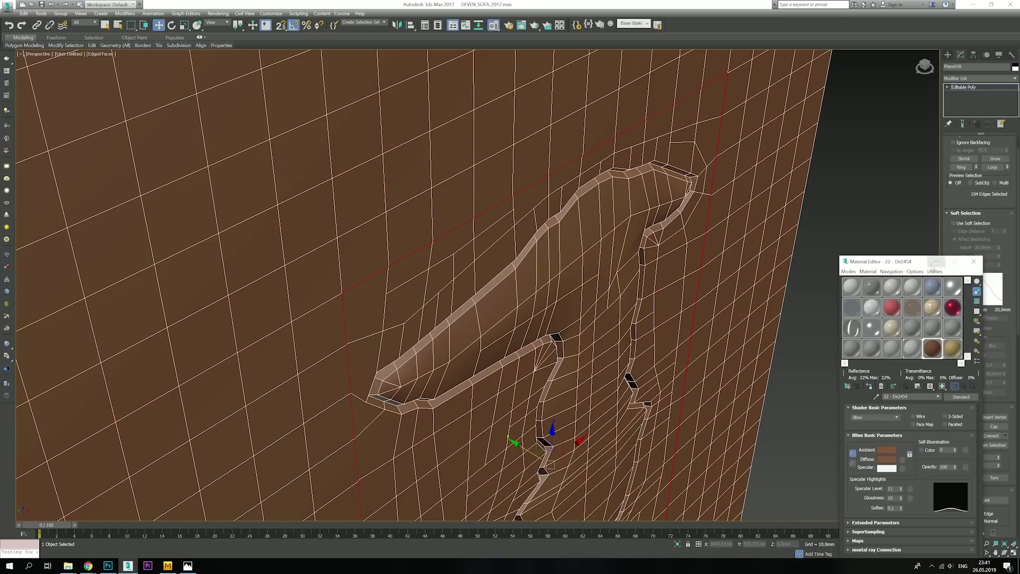
pyautogui.click(937, 260)
# - Weld the pleated panel's selected vertices and return to object level
pyautogui.press('1')
pyautogui.click(1005, 448)
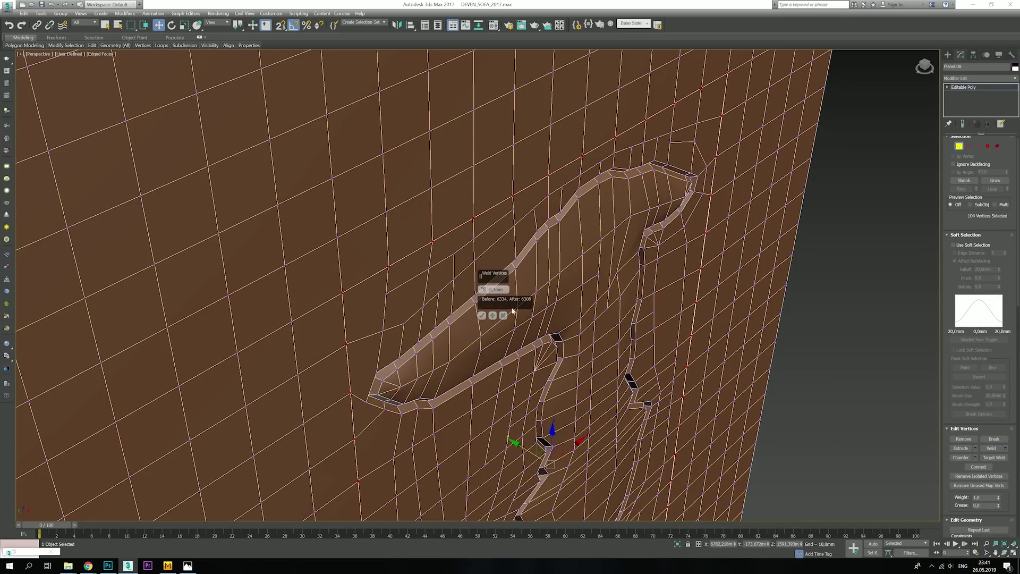
pyautogui.click(481, 315)
pyautogui.press('1')
pyautogui.scroll(-10, 482, 315)
pyautogui.moveTo(483, 316)
pyautogui.keyDown('alt'); pyautogui.mouseDown(button='middle')
pyautogui.moveTo(685, 215)
pyautogui.moveTo(821, 380)
pyautogui.mouseUp(button='middle'); pyautogui.keyUp('alt')
pyautogui.press('F4')
# - Apply TurboSmooth to the panel and collapse it to Editable Poly
pyautogui.click(980, 78)
pyautogui.click(972, 478)
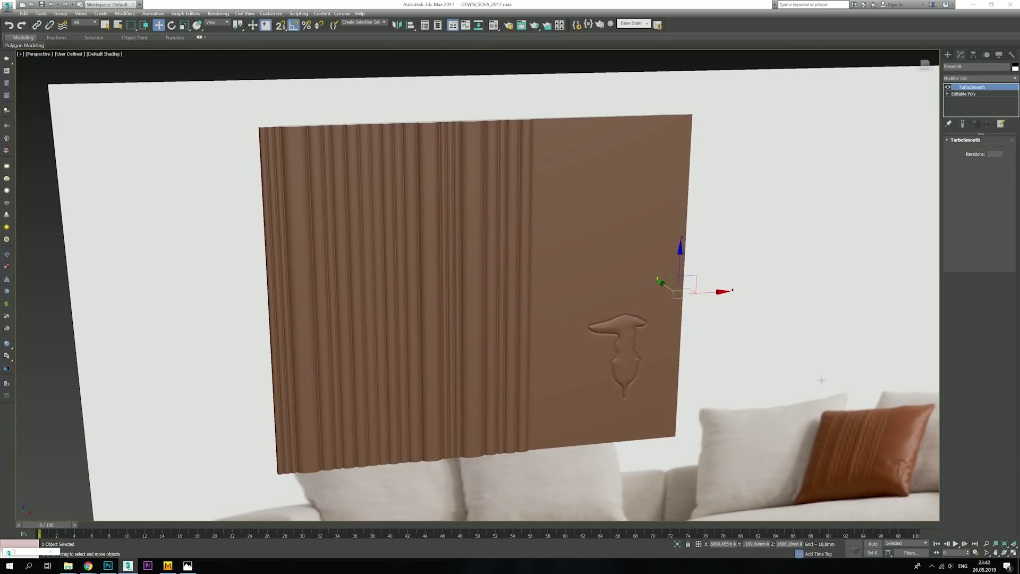
pyautogui.rightClick(479, 234)
pyautogui.moveTo(514, 313)
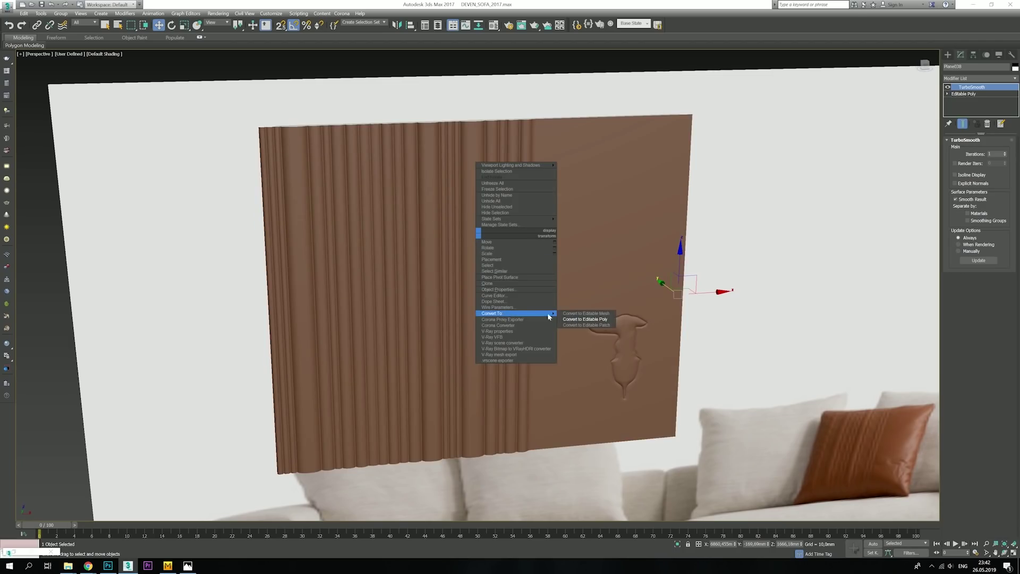
pyautogui.click(584, 319)
pyautogui.moveTo(584, 318)
pyautogui.keyDown('alt'); pyautogui.mouseDown(button='middle')
pyautogui.moveTo(553, 314)
pyautogui.moveTo(405, 212)
pyautogui.mouseUp(button='middle'); pyautogui.keyUp('alt')
# - Enable Soft Selection on the panel's border vertices with Pinch 0,68 and Falloff 7,4mm
pyautogui.press('3')
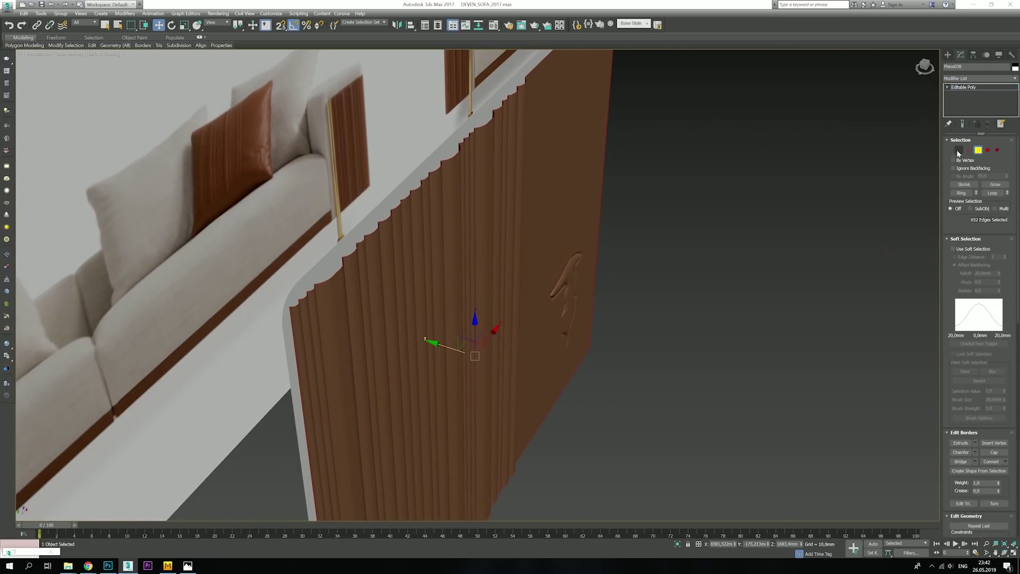
pyautogui.keyDown('ctrl'); pyautogui.click(959, 151); pyautogui.keyUp('ctrl')
pyautogui.click(953, 249)
pyautogui.moveTo(998, 282); pyautogui.dragTo(999, 319)
pyautogui.press('r')
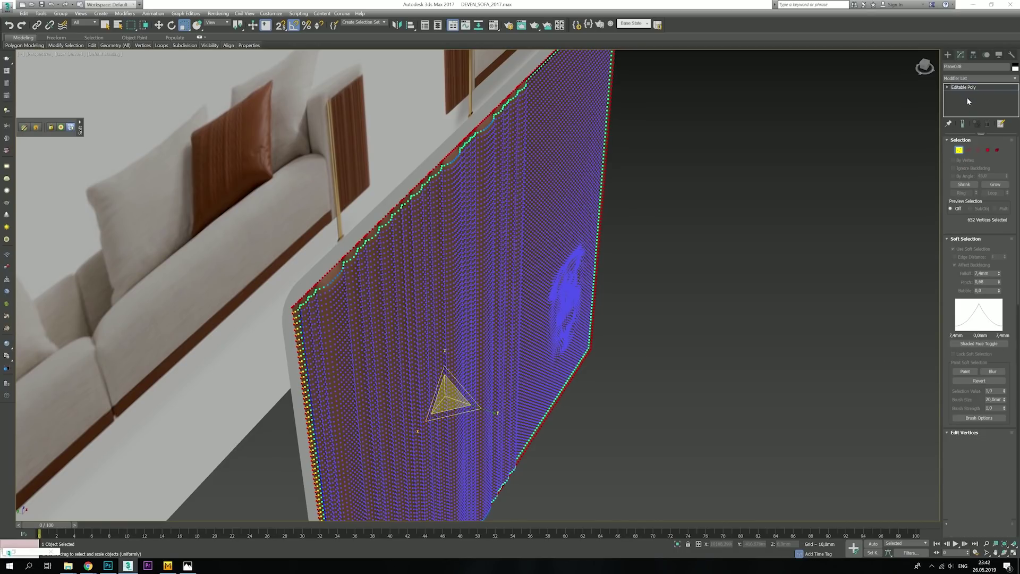
pyautogui.click(964, 88)
pyautogui.keyDown('alt'); pyautogui.moveTo(562, 235); pyautogui.dragTo(558, 230, button='middle'); pyautogui.keyUp('alt')
pyautogui.scroll(-3, 538, 238)
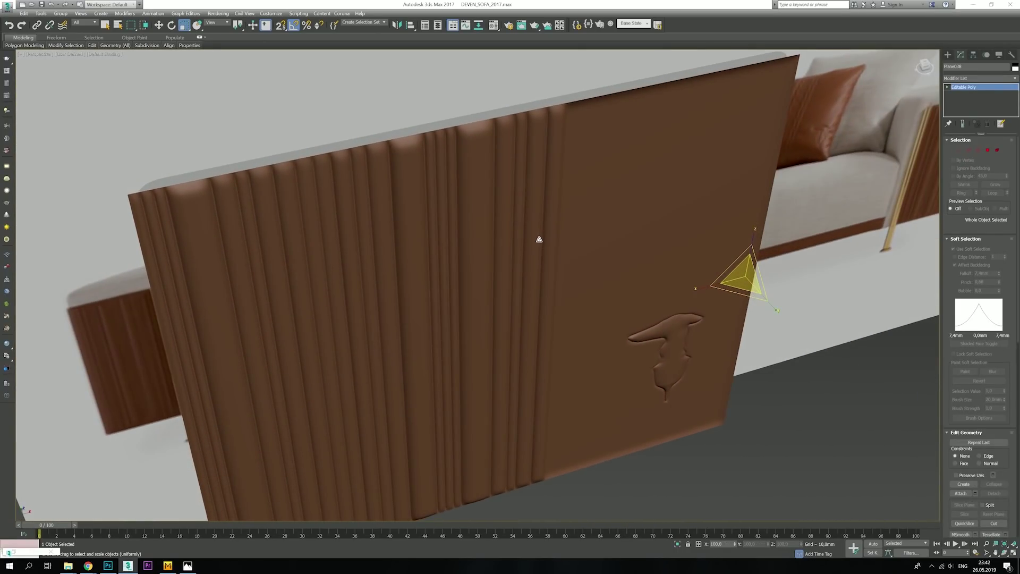
pyautogui.press('F4')
pyautogui.scroll(5, 590, 250)
pyautogui.click(1014, 548)
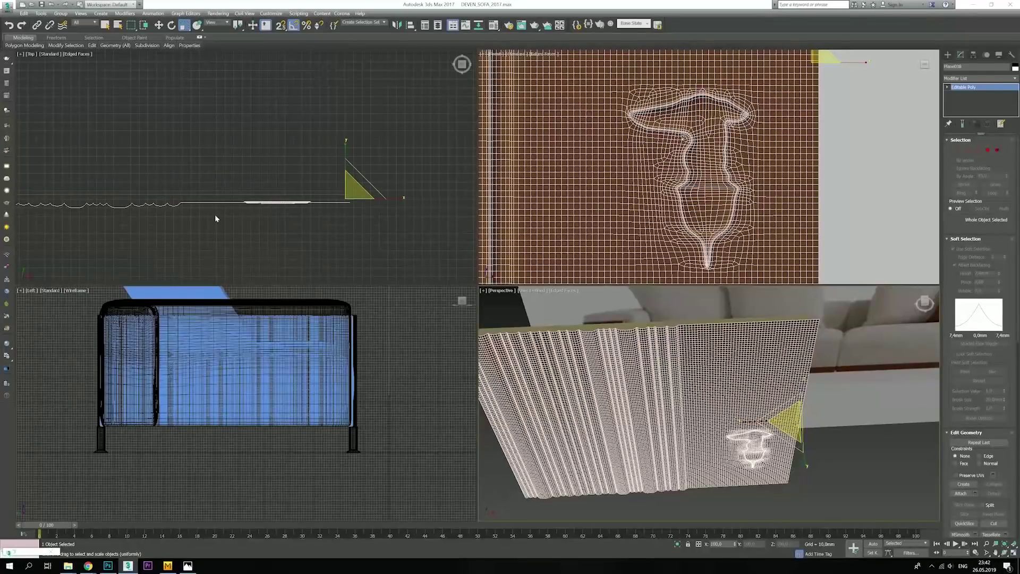
# - Move the flat section's vertices down in the Top view to meet the pleats
pyautogui.press('1')
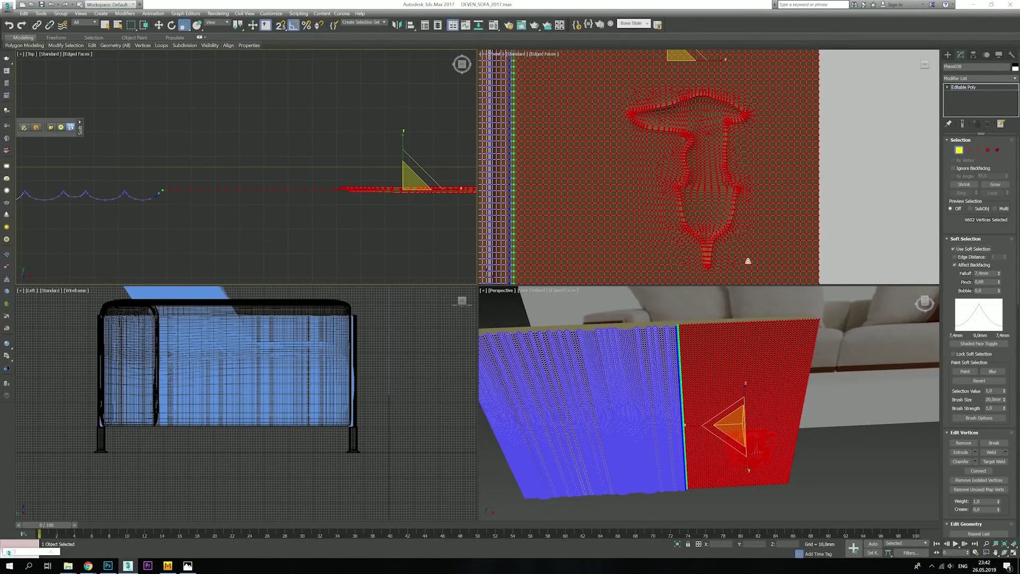
pyautogui.click(954, 249)
pyautogui.moveTo(413, 159); pyautogui.dragTo(170, 194)
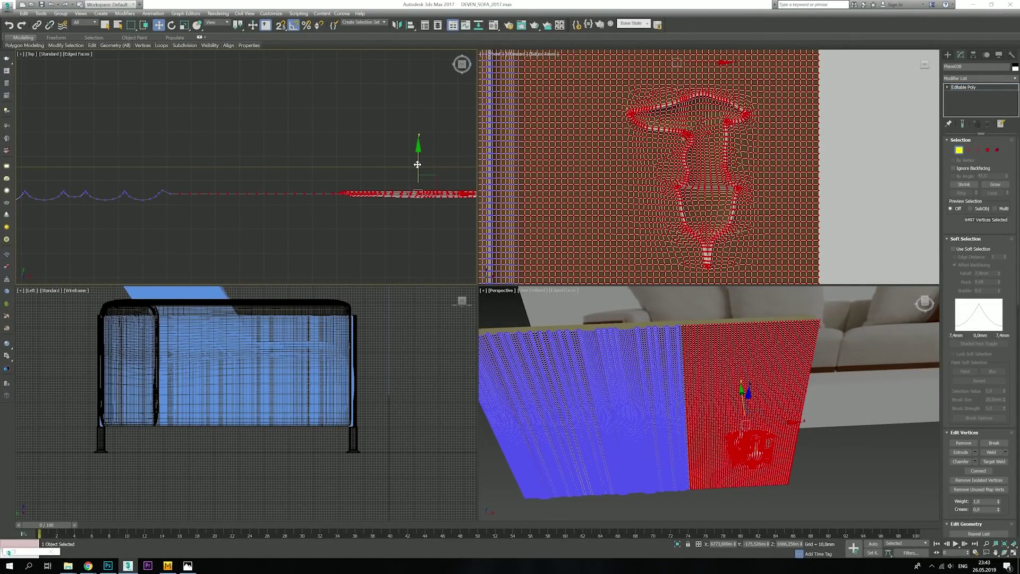
pyautogui.moveTo(418, 164); pyautogui.dragTo(410, 169)
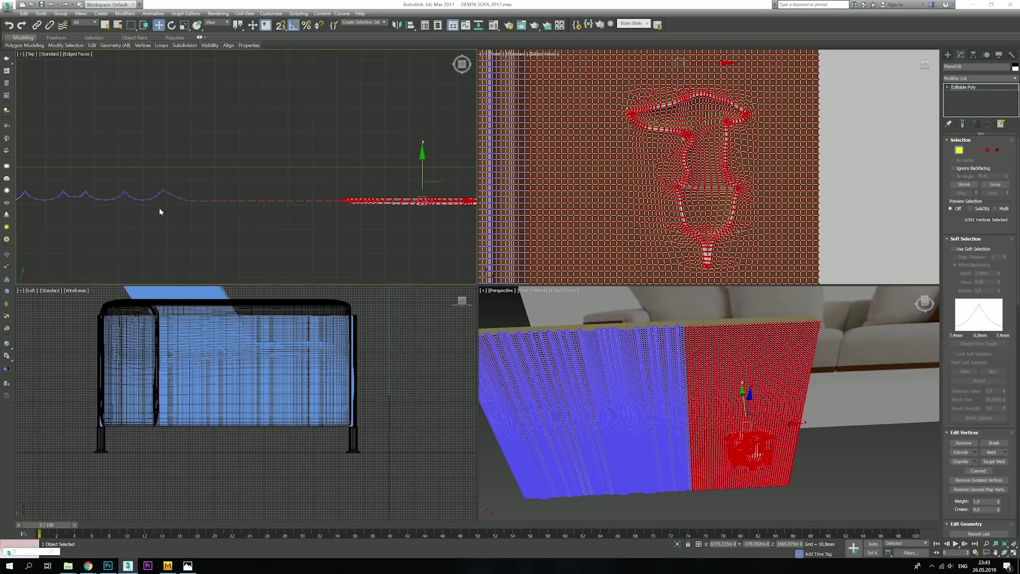
pyautogui.click(198, 209)
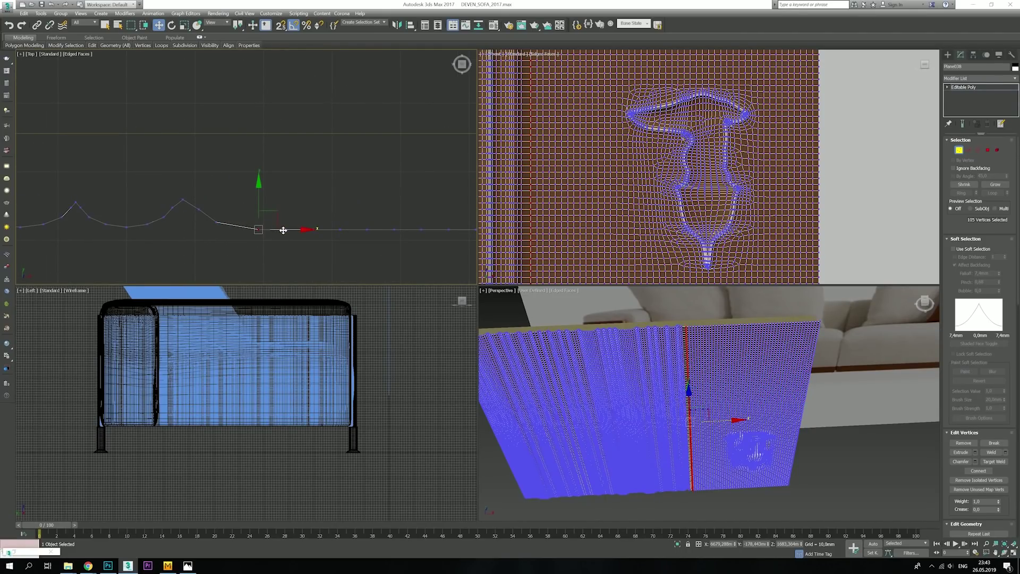
pyautogui.press('3')
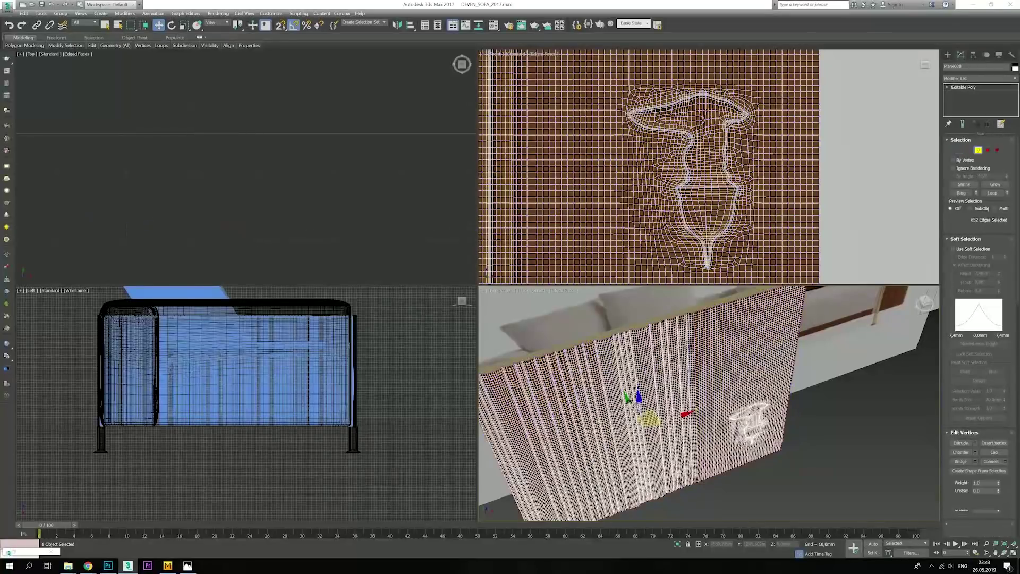
pyautogui.click(1014, 555)
pyautogui.click(953, 248)
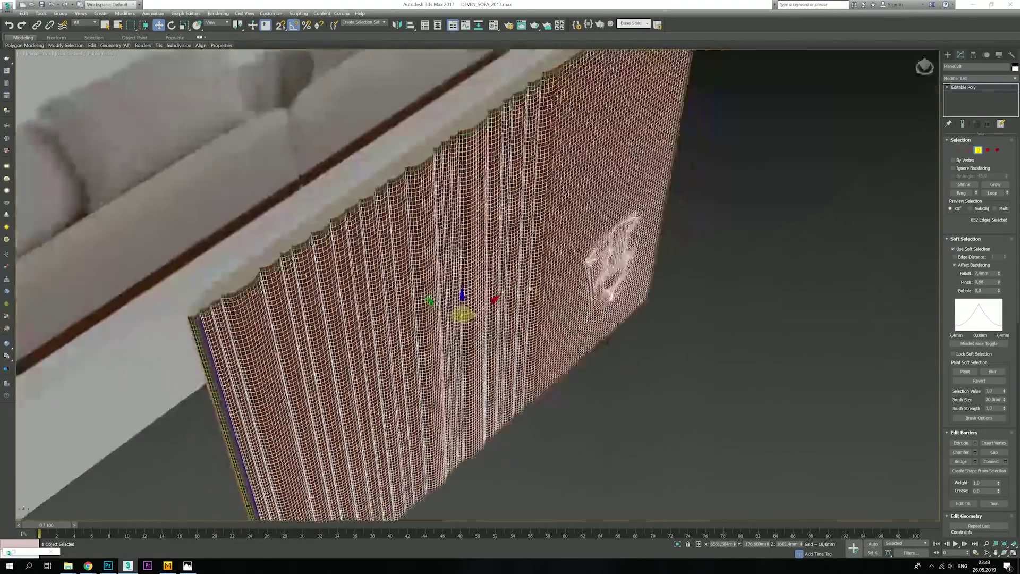
pyautogui.keyDown('alt'); pyautogui.moveTo(764, 183); pyautogui.dragTo(956, 130, button='middle'); pyautogui.keyUp('alt')
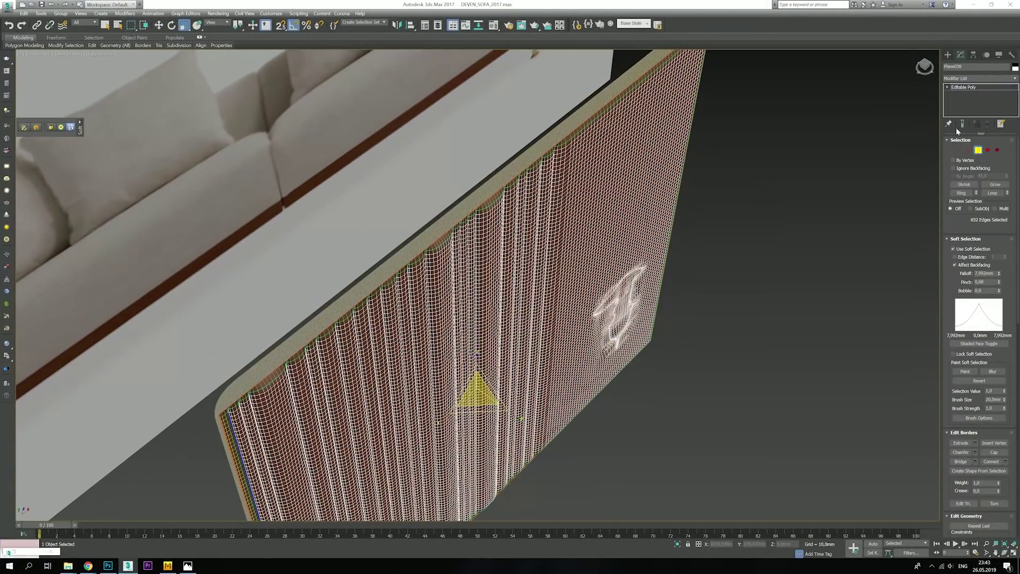
pyautogui.click(978, 144)
pyautogui.moveTo(634, 199)
pyautogui.keyDown('alt'); pyautogui.mouseDown(button='middle')
pyautogui.moveTo(614, 198)
pyautogui.moveTo(580, 232)
pyautogui.moveTo(551, 198)
pyautogui.mouseUp(button='middle'); pyautogui.keyUp('alt')
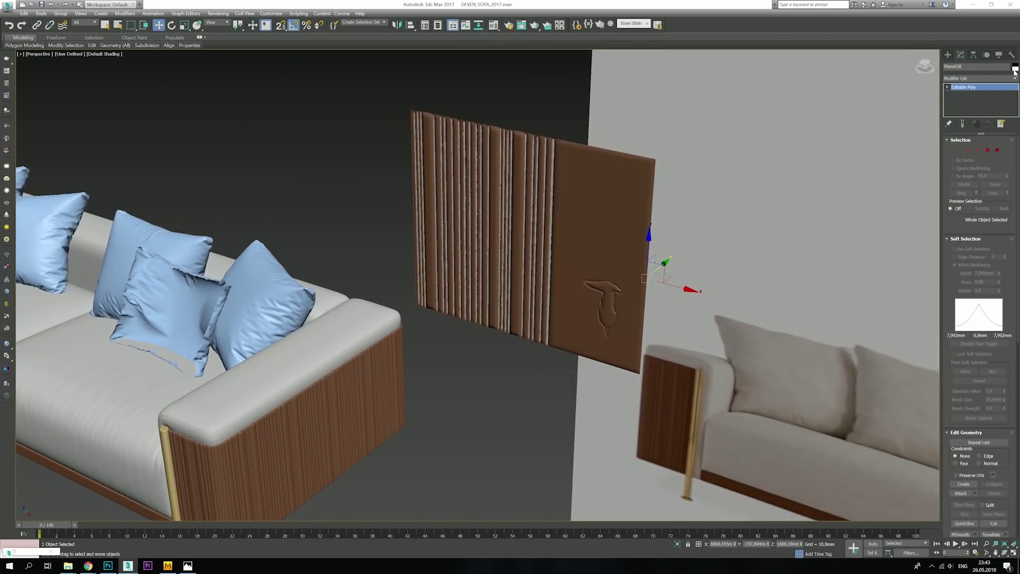
# - Add a Skin Wrap modifier to the panel driven by pillow Object007, then deselect
pyautogui.click(1007, 80)
pyautogui.click(948, 313)
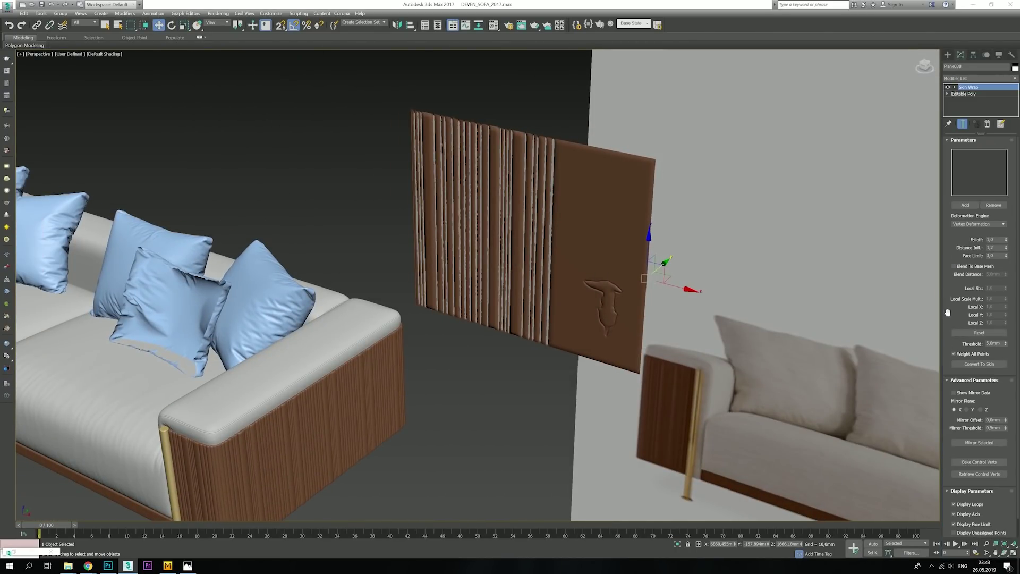
pyautogui.click(484, 158)
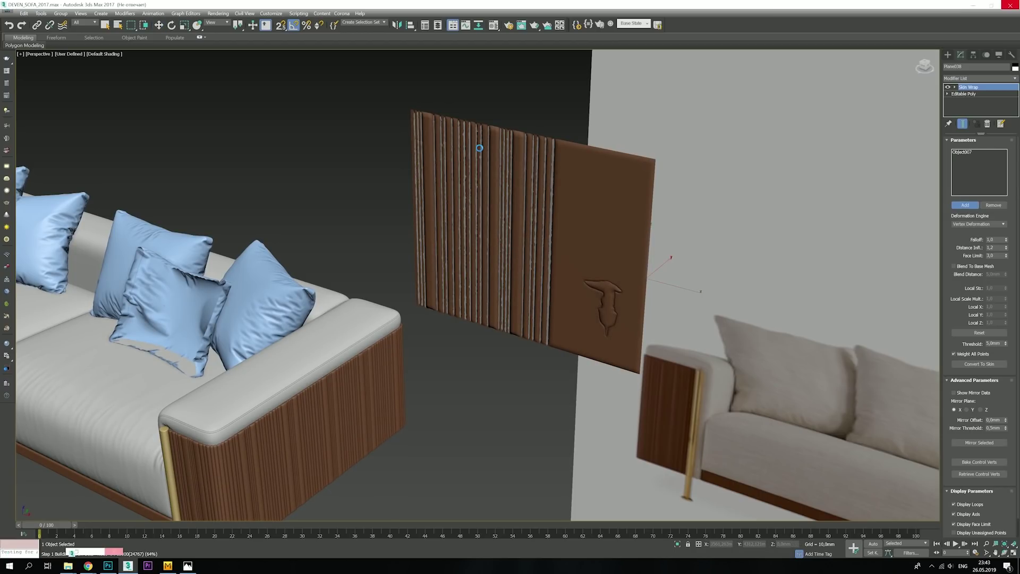
pyautogui.keyDown('alt'); pyautogui.moveTo(479, 148); pyautogui.dragTo(468, 152, button='middle'); pyautogui.keyUp('alt')
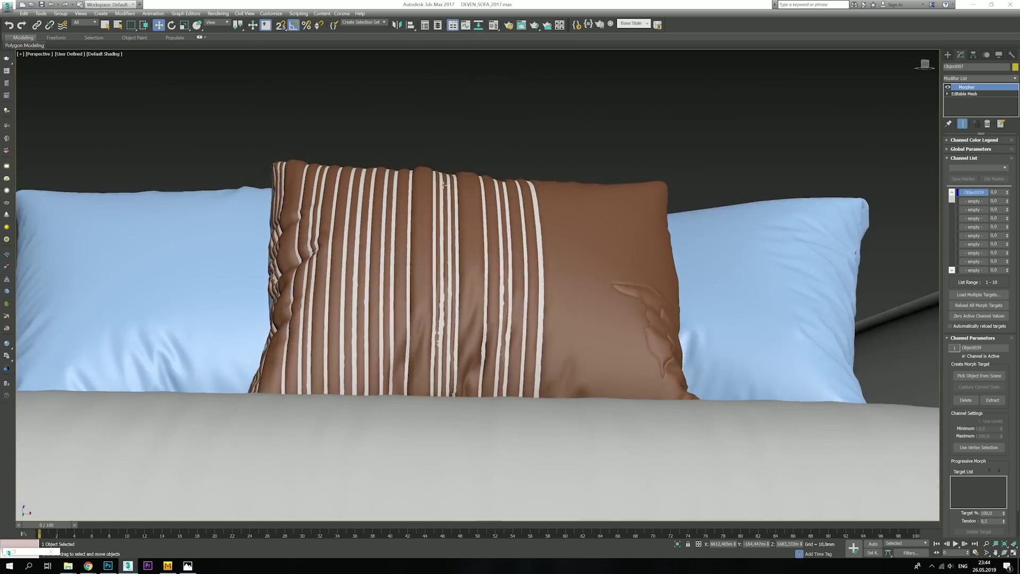
pyautogui.press('F3')
pyautogui.rightClick(491, 229)
pyautogui.click(552, 286)
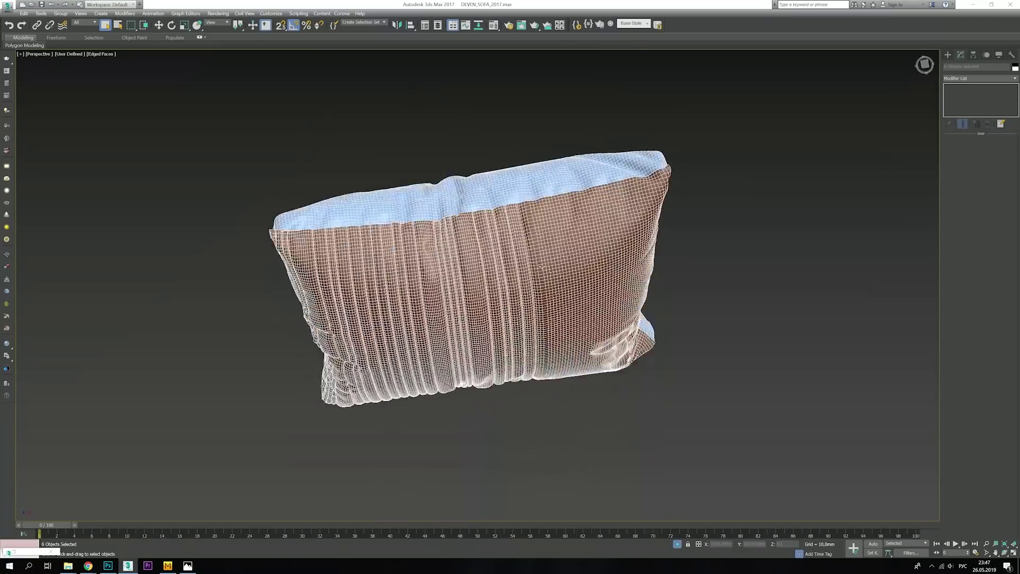
# - Extrude the blue pillow's polygons outward by 5,233mm, then select the brown cover
pyautogui.click(565, 241)
pyautogui.keyDown('alt'); pyautogui.moveTo(565, 241); pyautogui.dragTo(564, 296, button='middle'); pyautogui.keyUp('alt')
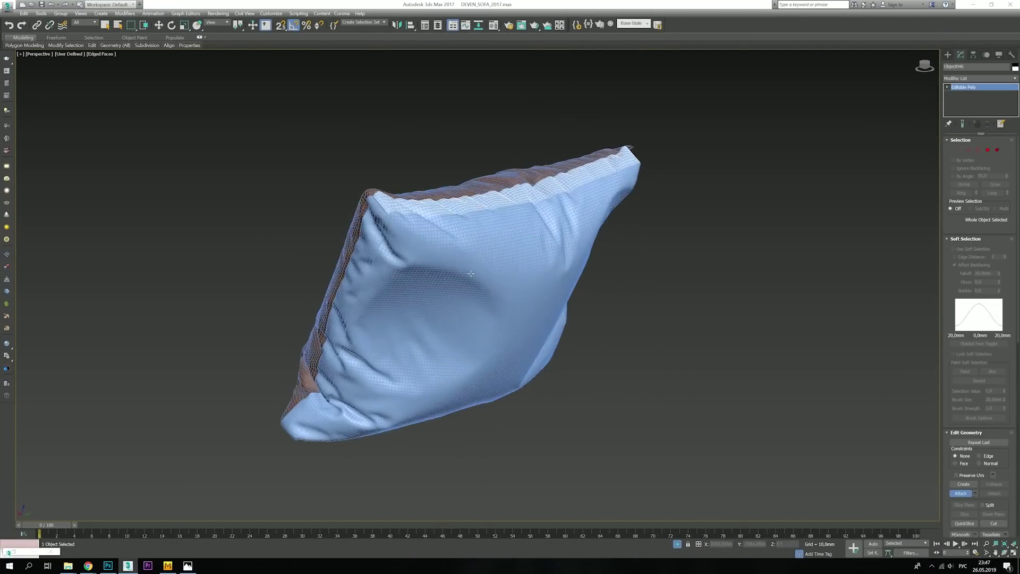
pyautogui.scroll(6, 563, 297)
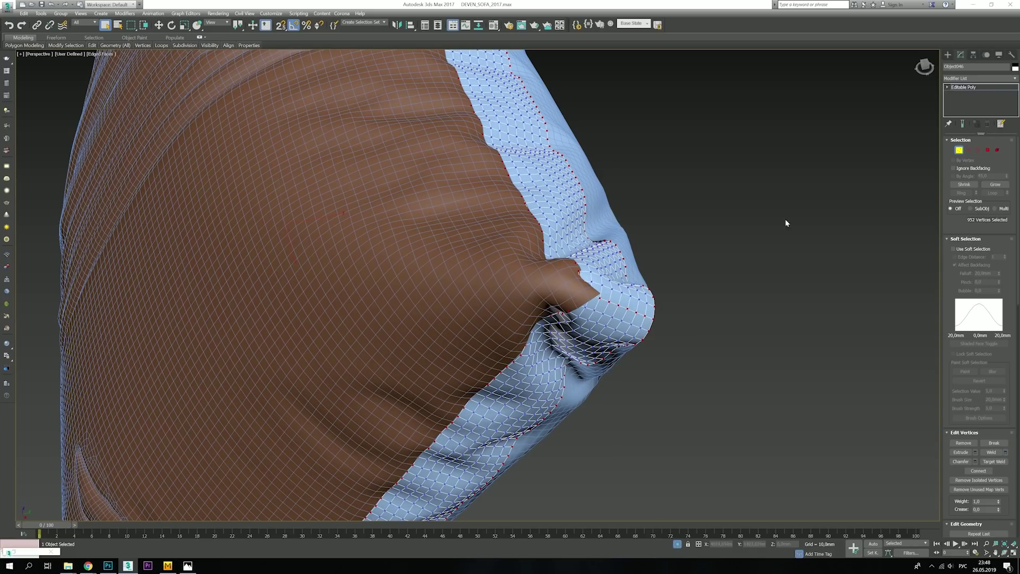
pyautogui.click(988, 153)
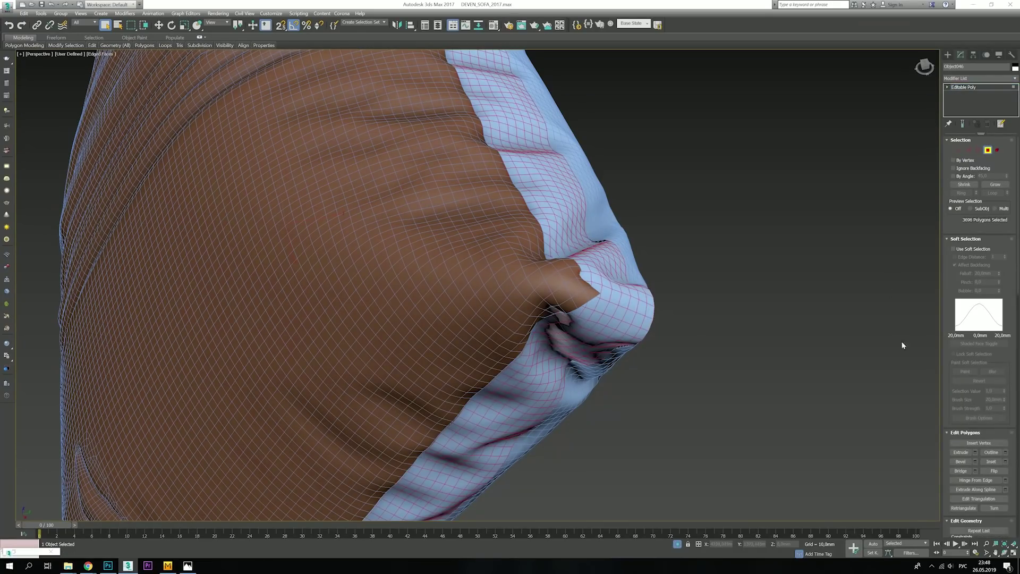
pyautogui.click(974, 452)
pyautogui.moveTo(483, 300)
pyautogui.mouseDown()
pyautogui.moveTo(483, 339)
pyautogui.moveTo(471, 347)
pyautogui.mouseUp()
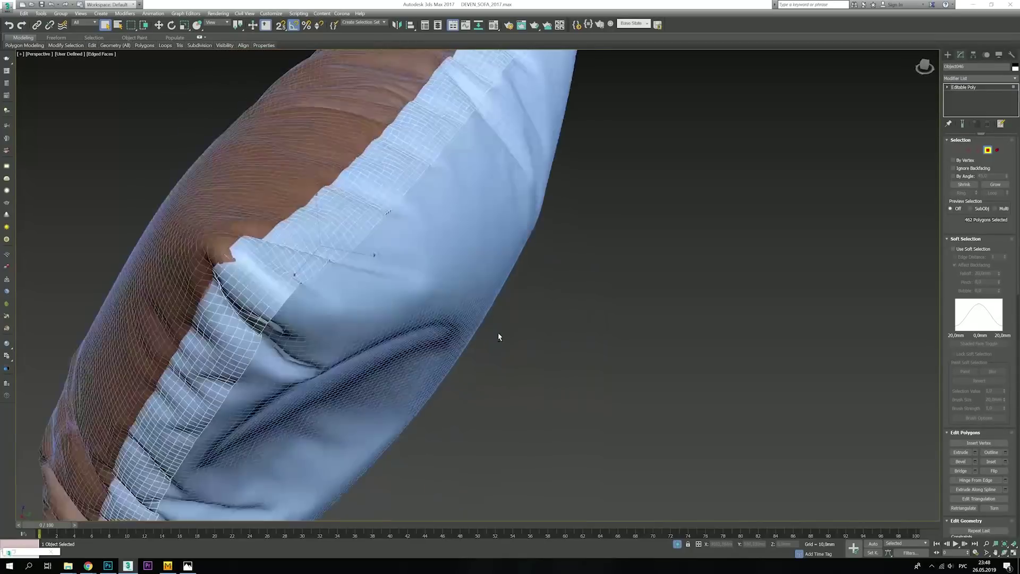
pyautogui.scroll(5, 498, 337)
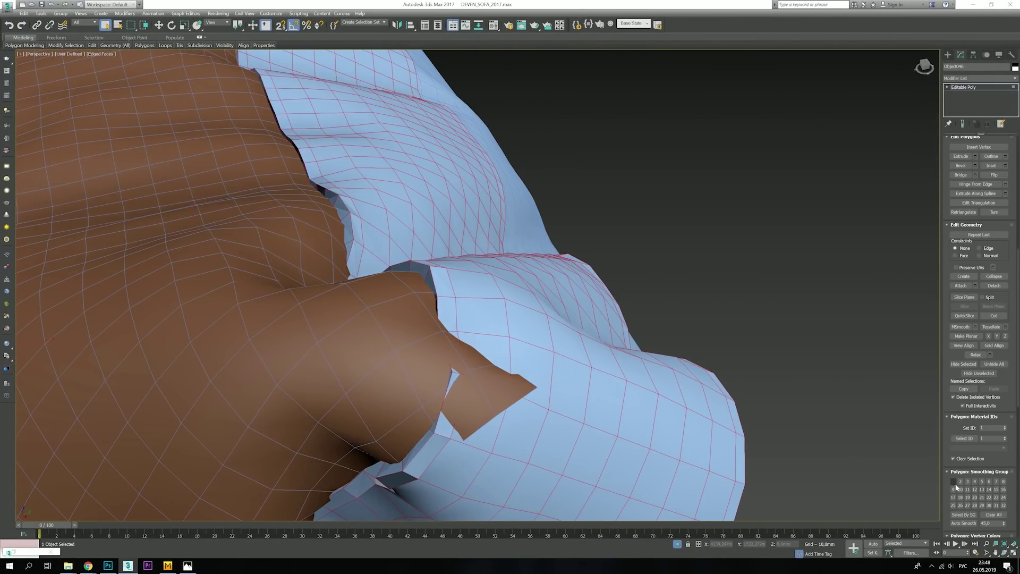
pyautogui.click(498, 378)
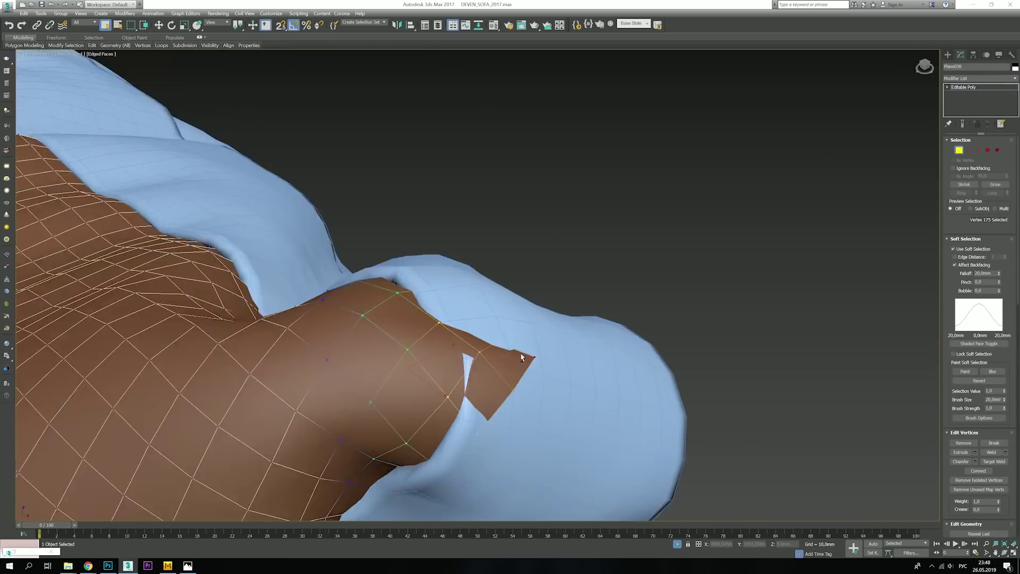
# - Set the transform coordinate system to Screen and orbit around the cushion's corner
pyautogui.click(218, 23)
pyautogui.click(212, 39)
pyautogui.moveTo(374, 262)
pyautogui.keyDown('alt'); pyautogui.mouseDown(button='middle')
pyautogui.moveTo(557, 364)
pyautogui.moveTo(489, 478)
pyautogui.mouseUp(button='middle'); pyautogui.keyUp('alt')
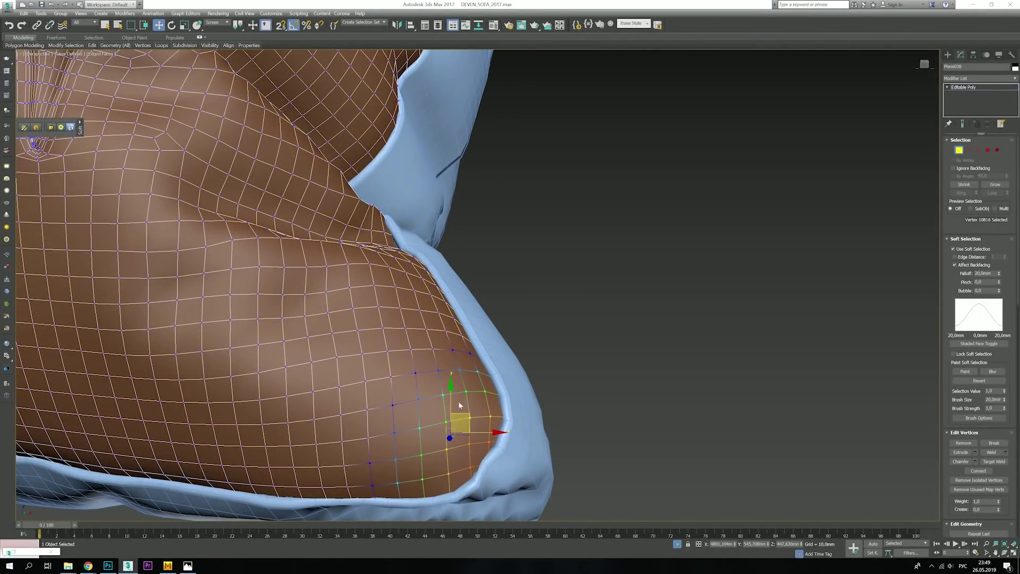
pyautogui.keyDown('alt'); pyautogui.moveTo(459, 406); pyautogui.dragTo(454, 404, button='middle'); pyautogui.keyUp('alt')
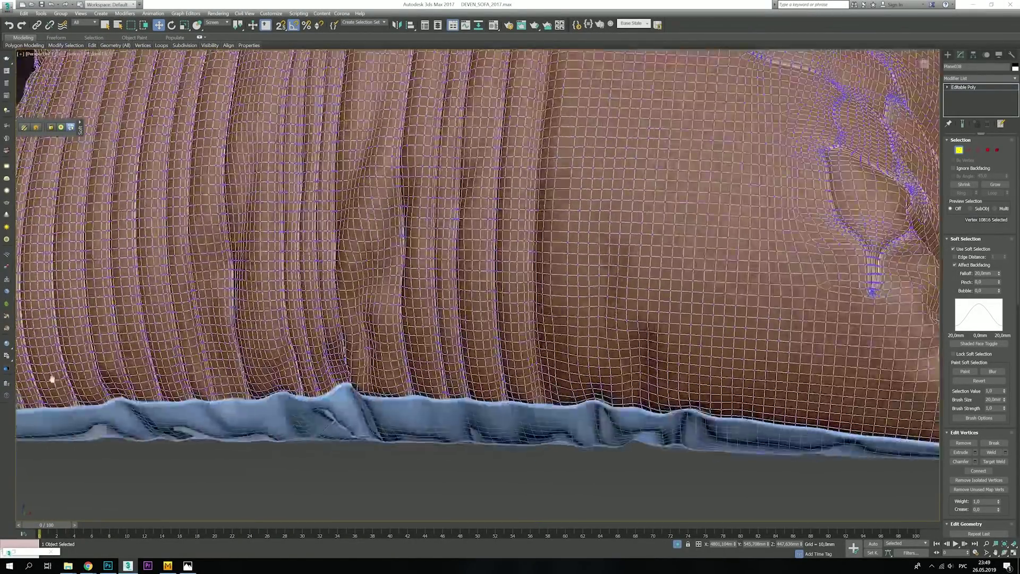
pyautogui.keyDown('alt'); pyautogui.moveTo(614, 274); pyautogui.dragTo(466, 236, button='middle'); pyautogui.keyUp('alt')
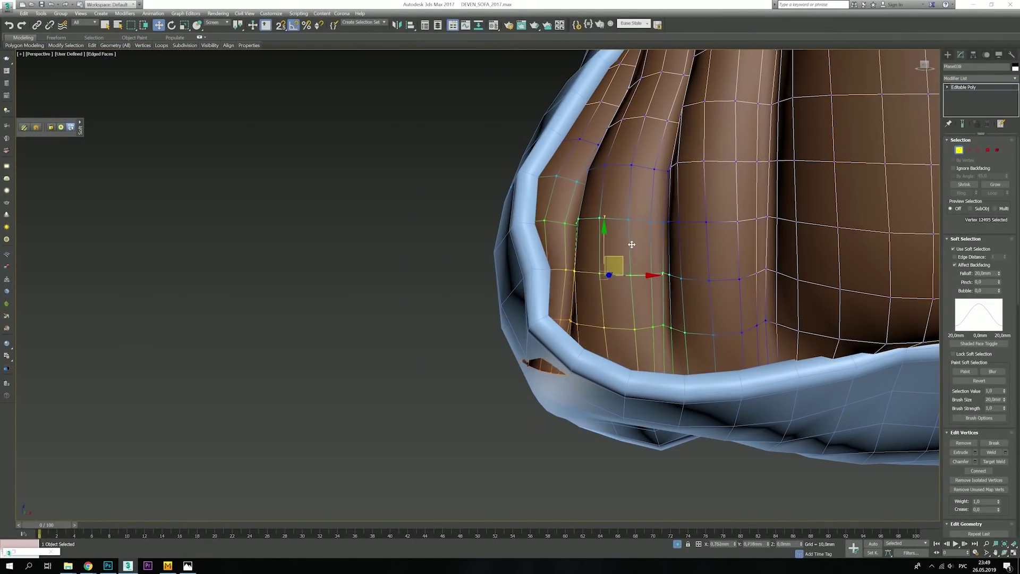
pyautogui.scroll(5, 466, 237)
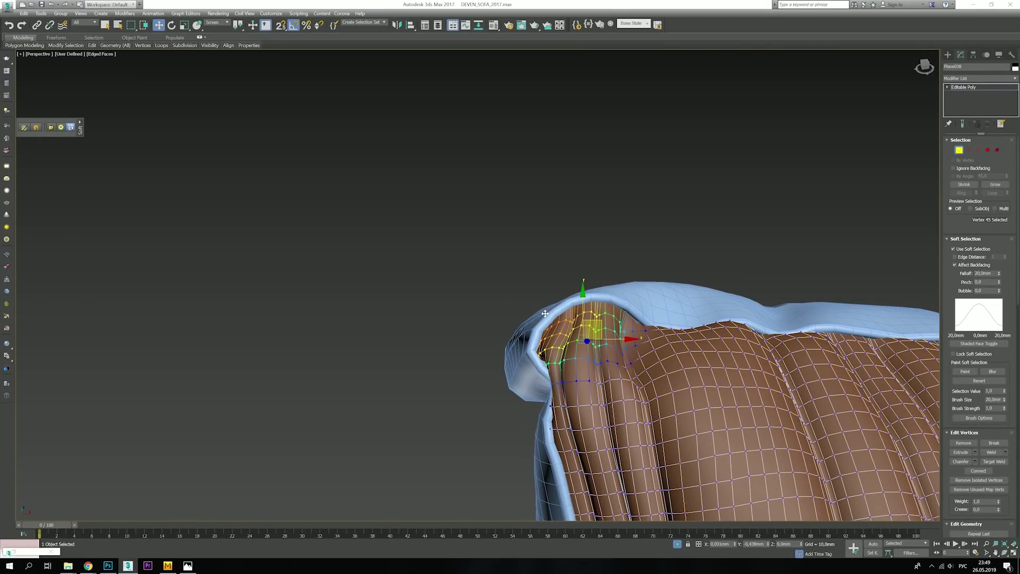
pyautogui.keyDown('alt'); pyautogui.moveTo(545, 313); pyautogui.dragTo(630, 395, button='middle'); pyautogui.keyUp('alt')
pyautogui.press('F4')
# - Attach the blue edge piece to the brown cushion and restore the full sofa scene
pyautogui.press('1')
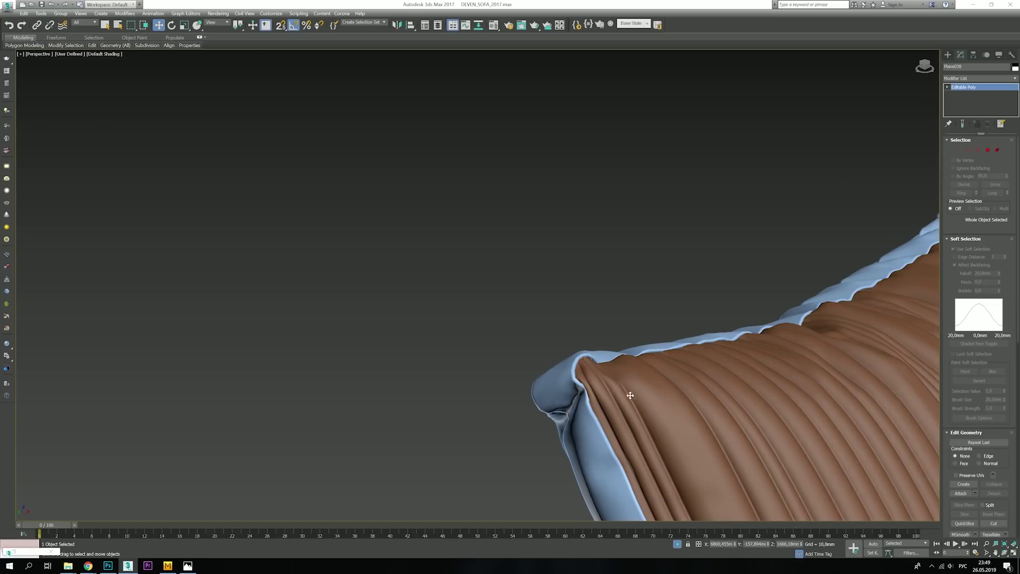
pyautogui.scroll(-5, 630, 395)
pyautogui.click(961, 493)
pyautogui.click(558, 367)
pyautogui.moveTo(557, 366)
pyautogui.keyDown('alt'); pyautogui.mouseDown(button='middle')
pyautogui.moveTo(699, 396)
pyautogui.moveTo(837, 384)
pyautogui.moveTo(802, 350)
pyautogui.moveTo(781, 361)
pyautogui.mouseUp(button='middle'); pyautogui.keyUp('alt')
pyautogui.click(677, 544)
pyautogui.scroll(-2, 547, 253)
# - Widen the soft selection falloff to 223.33 mm and adjust vertices along the cushion's top and left
pyautogui.press('w')
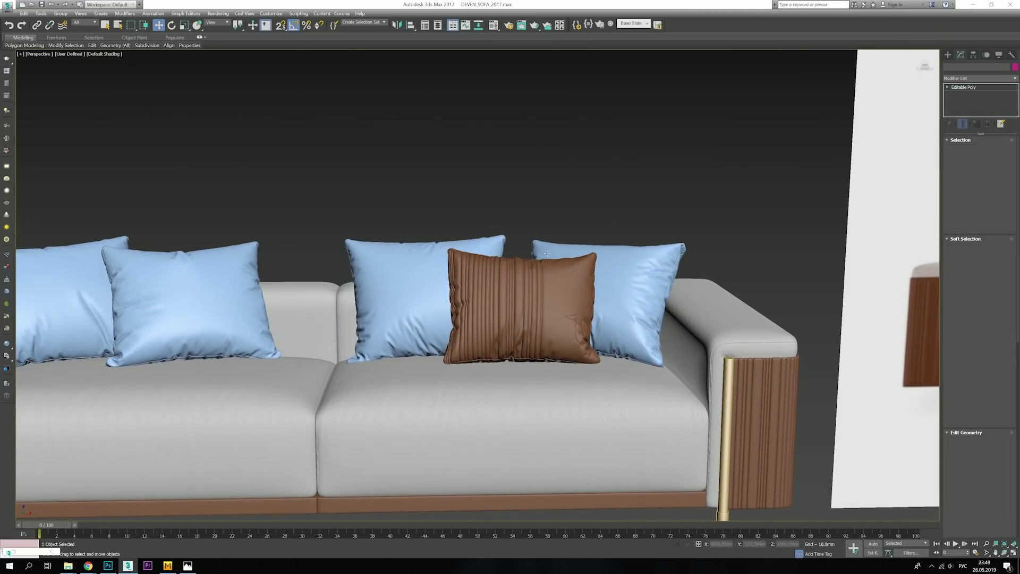
pyautogui.moveTo(999, 274); pyautogui.dragTo(998, 271)
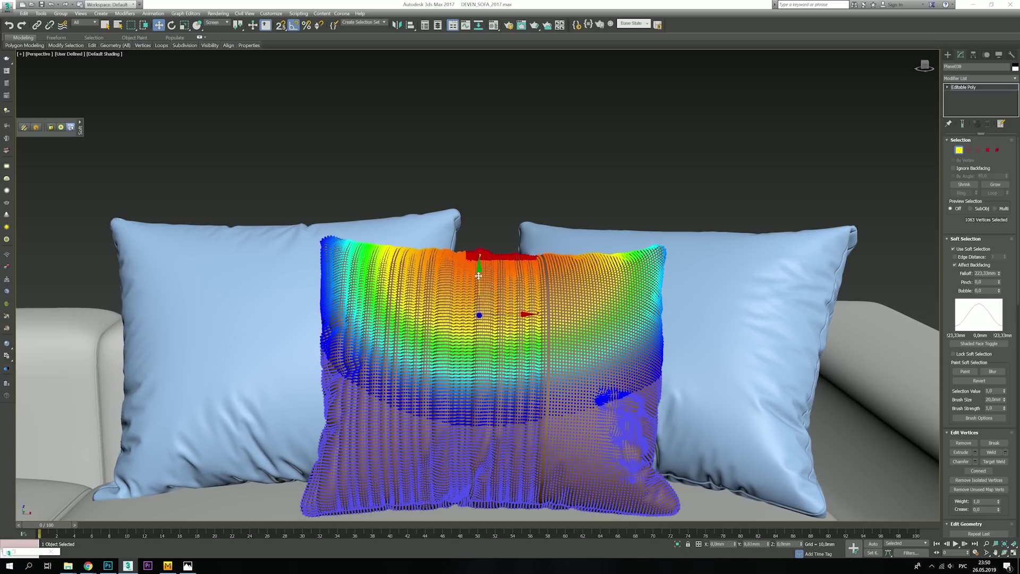
pyautogui.moveTo(537, 272); pyautogui.dragTo(500, 319)
pyautogui.keyDown('alt'); pyautogui.moveTo(479, 319); pyautogui.dragTo(448, 399, button='middle'); pyautogui.keyUp('alt')
pyautogui.click(431, 342)
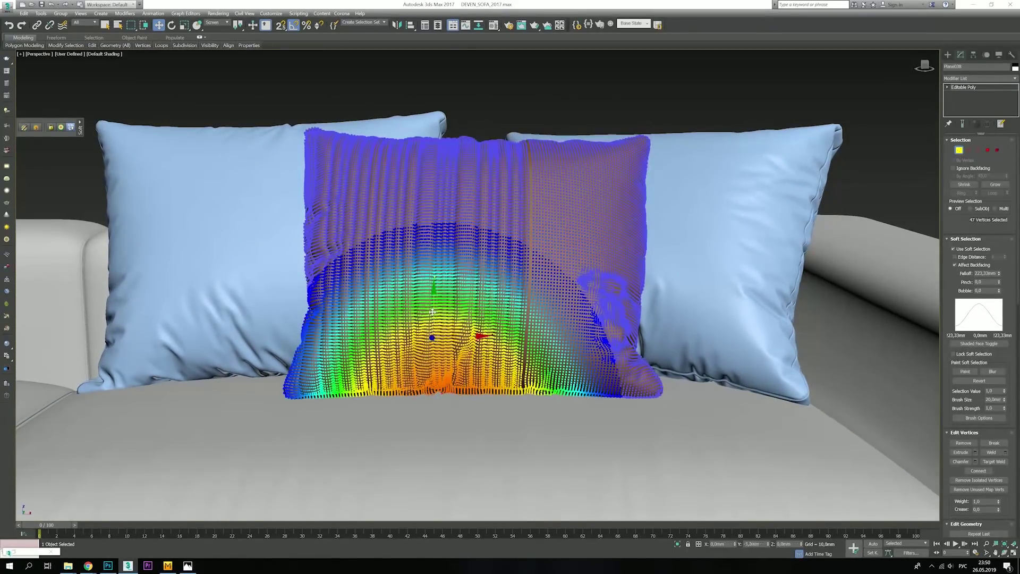
pyautogui.press('F4')
pyautogui.click(391, 287)
pyautogui.click(300, 139)
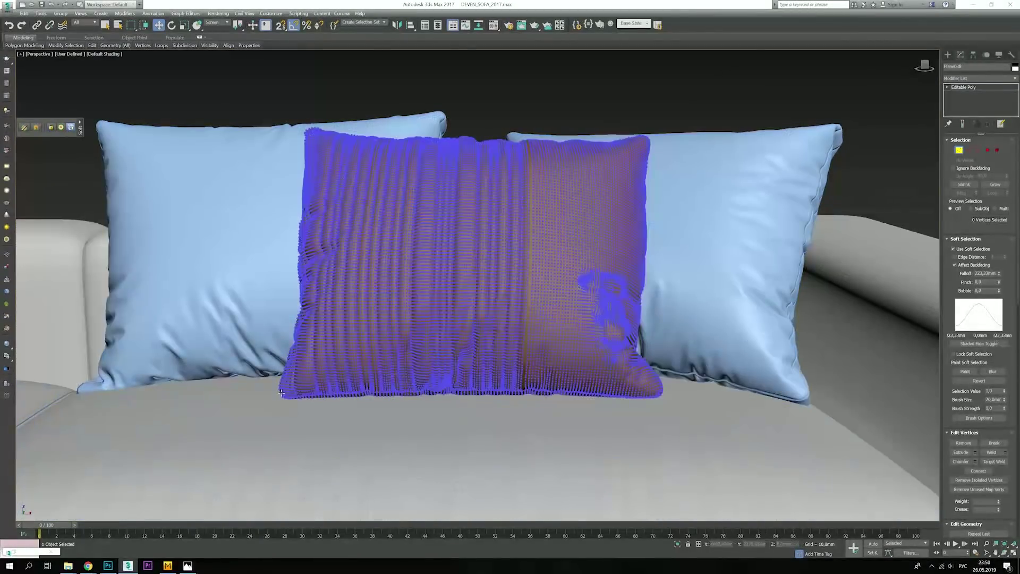
pyautogui.click(353, 290)
pyautogui.click(301, 140)
pyautogui.press('F4')
# - Tweak the cushion's top-left corner and top-centre vertices, then leave vertex editing
pyautogui.click(355, 163)
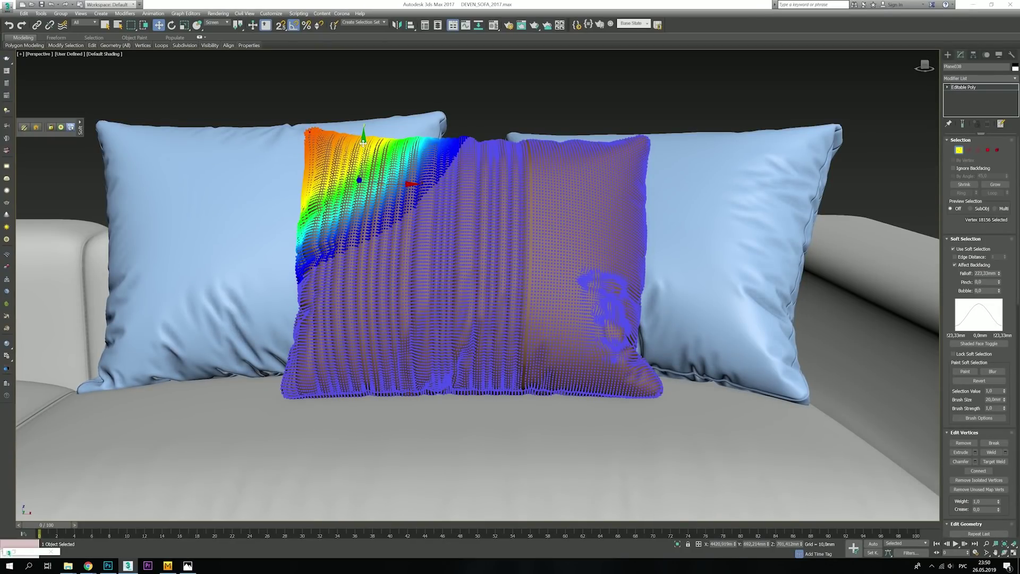
pyautogui.click(589, 311)
pyautogui.click(963, 88)
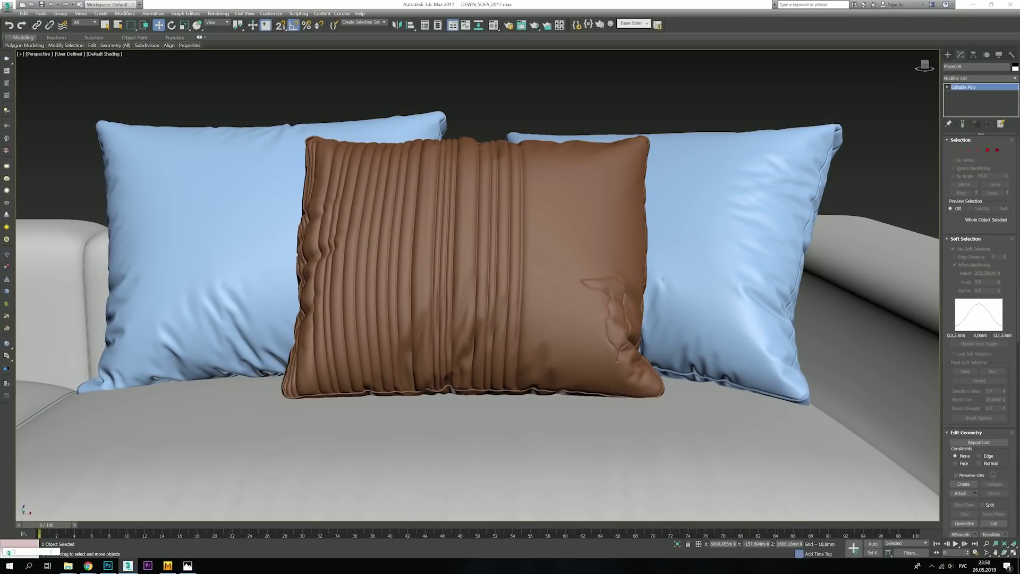
pyautogui.scroll(-5, 526, 285)
pyautogui.scroll(3, 526, 230)
pyautogui.press('1')
pyautogui.click(486, 196)
pyautogui.click(579, 202)
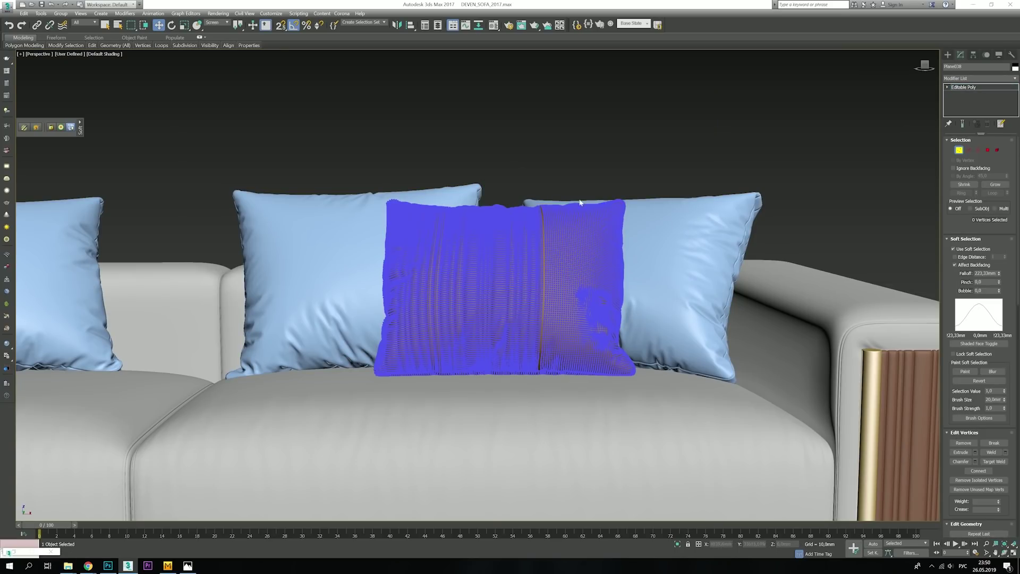
pyautogui.click(982, 87)
# - Select the right blue cushion and inspect its mesh edges
pyautogui.click(677, 153)
pyautogui.scroll(-5, 532, 276)
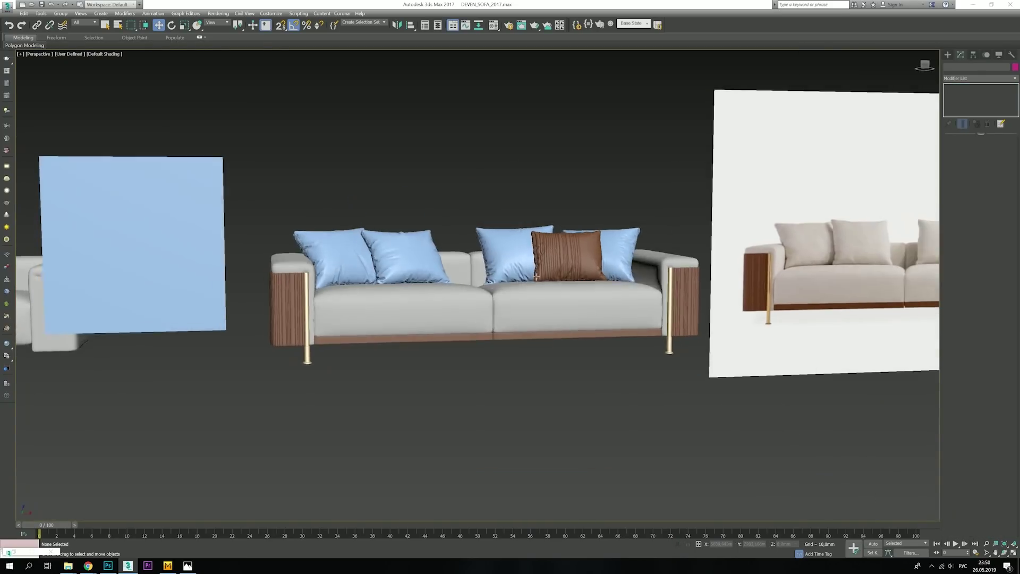
pyautogui.scroll(3, 531, 275)
pyautogui.scroll(4, 532, 275)
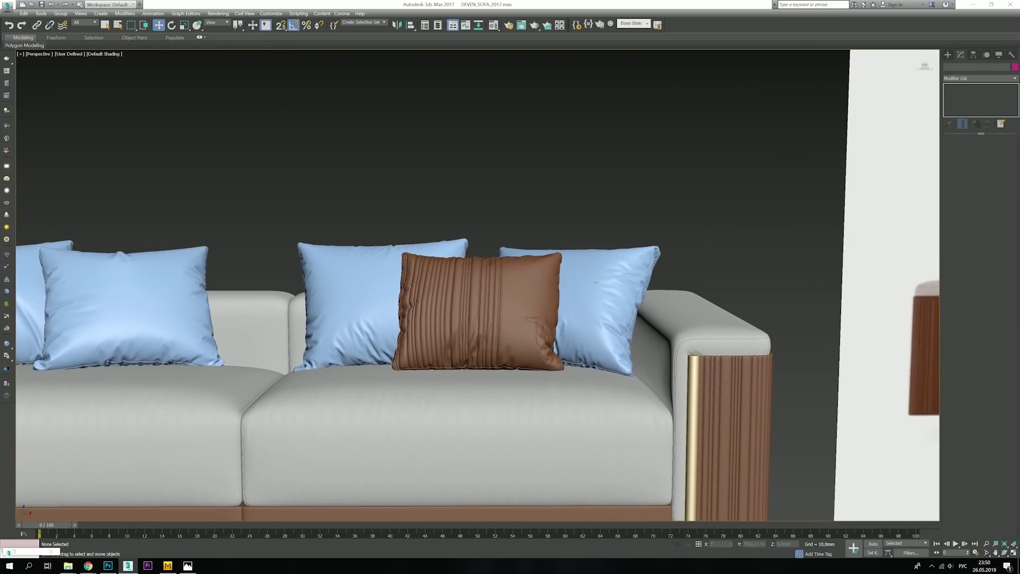
pyautogui.click(529, 251)
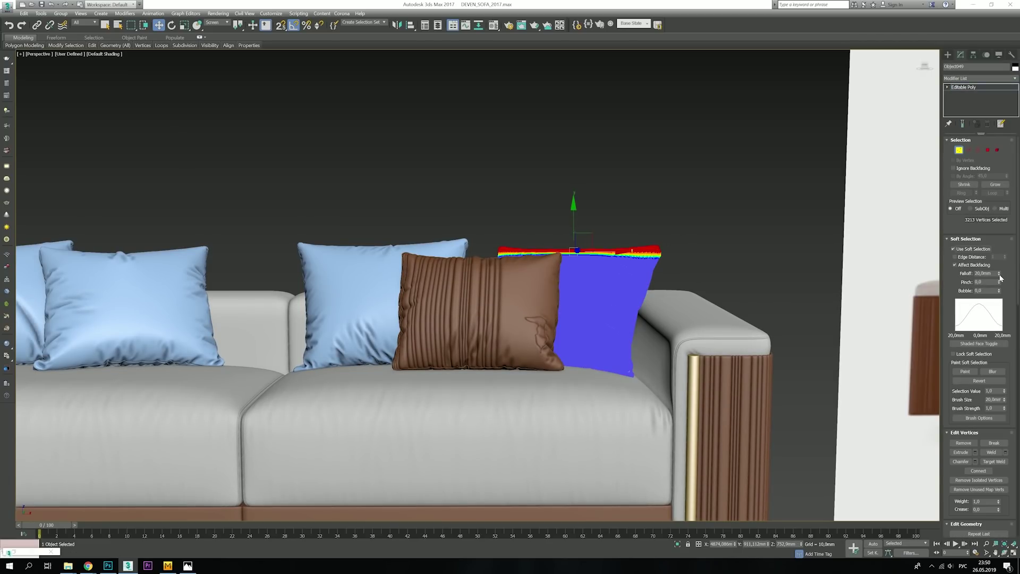
pyautogui.press('F4')
pyautogui.scroll(4, 532, 287)
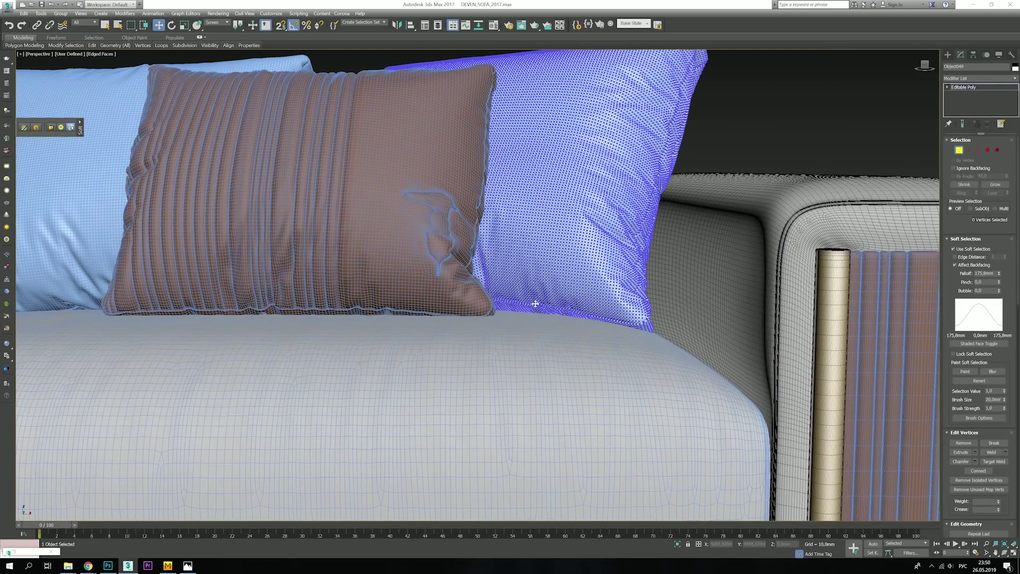
pyautogui.click(507, 284)
pyautogui.scroll(-3, 460, 256)
pyautogui.scroll(-4, 460, 257)
pyautogui.click(460, 256)
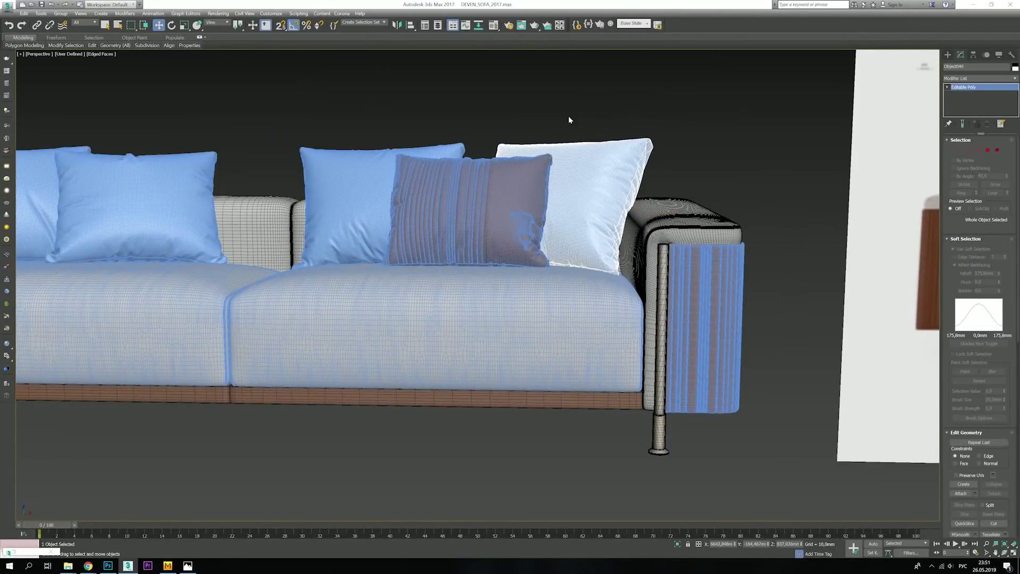
pyautogui.press('F4')
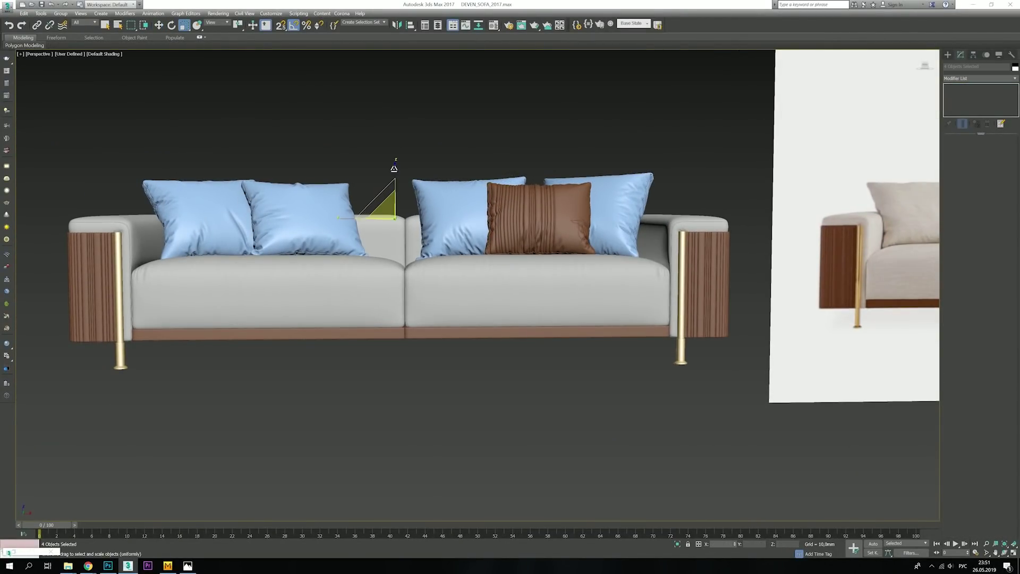
# - Switch to uniform scaling and set it to affect only the sofa parts' pivots
pyautogui.press('w')
pyautogui.scroll(-2, 419, 289)
pyautogui.scroll(-3, 419, 289)
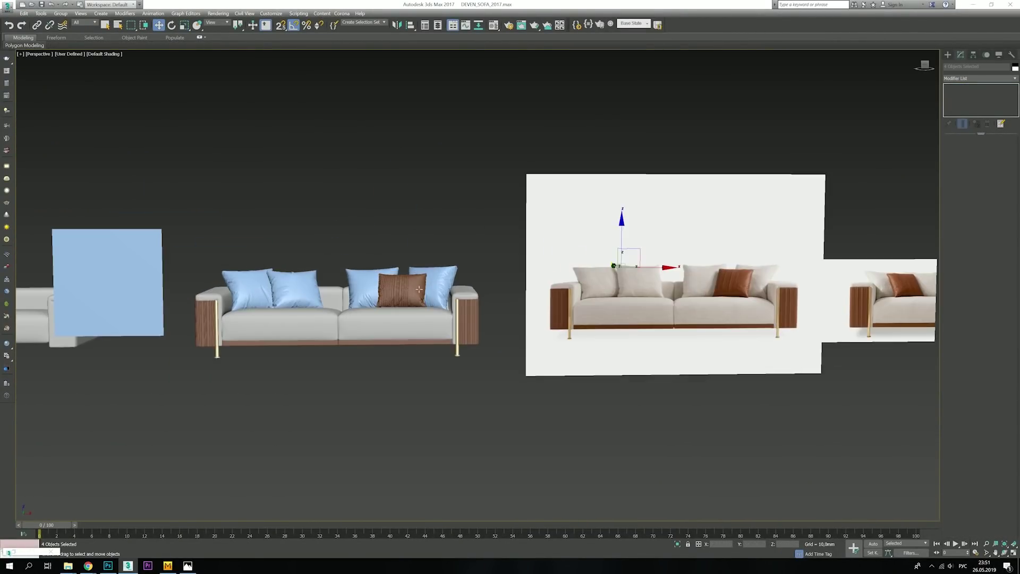
pyautogui.scroll(2, 419, 289)
pyautogui.scroll(-1, 723, 223)
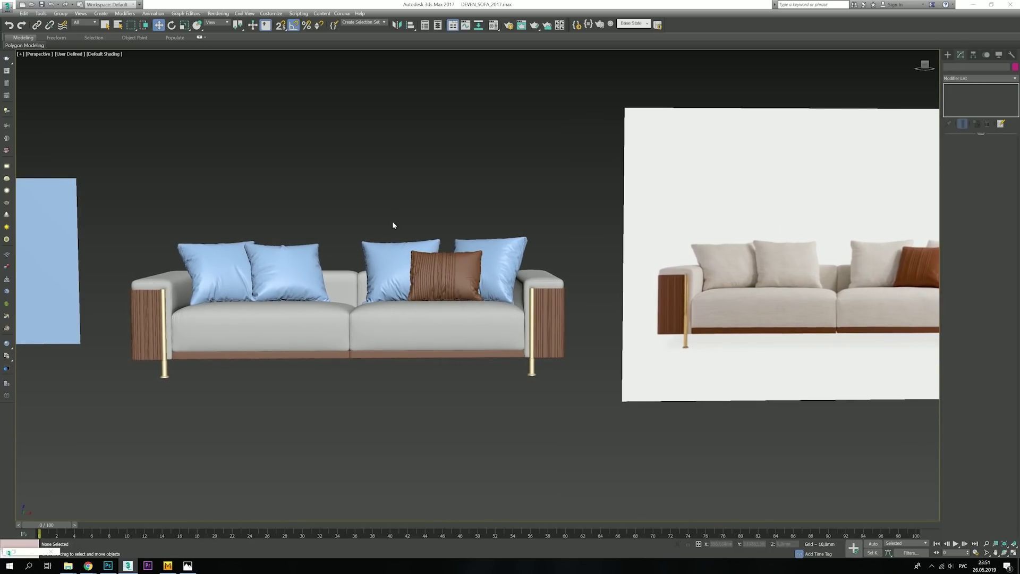
pyautogui.scroll(1, 400, 225)
pyautogui.press('r')
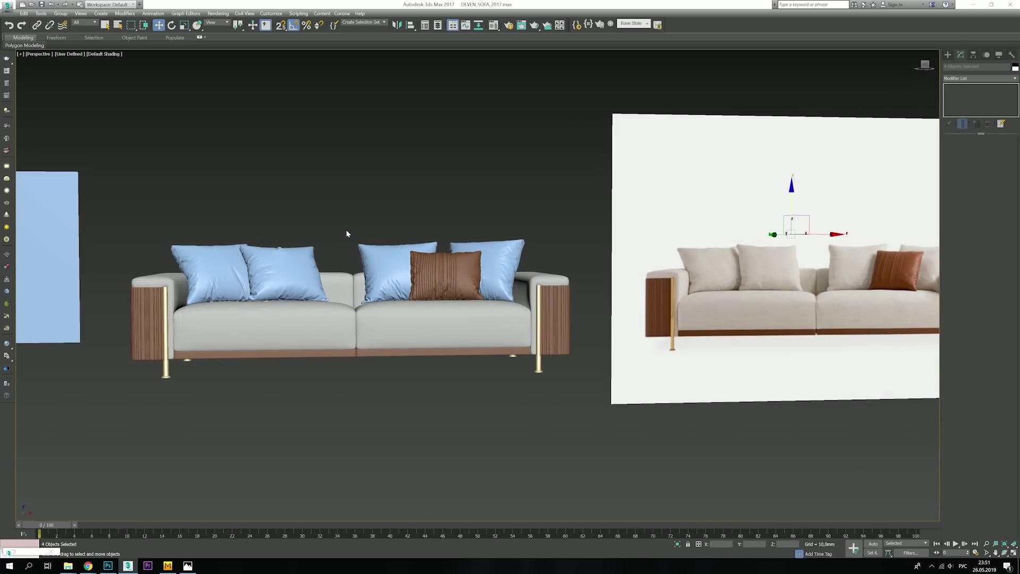
pyautogui.click(973, 54)
pyautogui.click(979, 106)
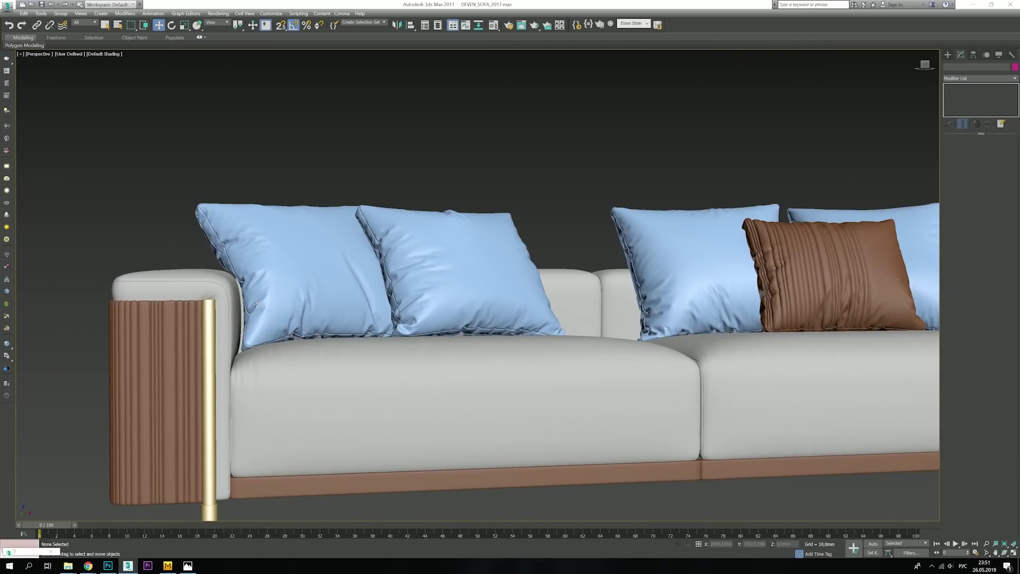
# - Open the Material Editor and select a pillow, then the right seat cushion
pyautogui.click(256, 304)
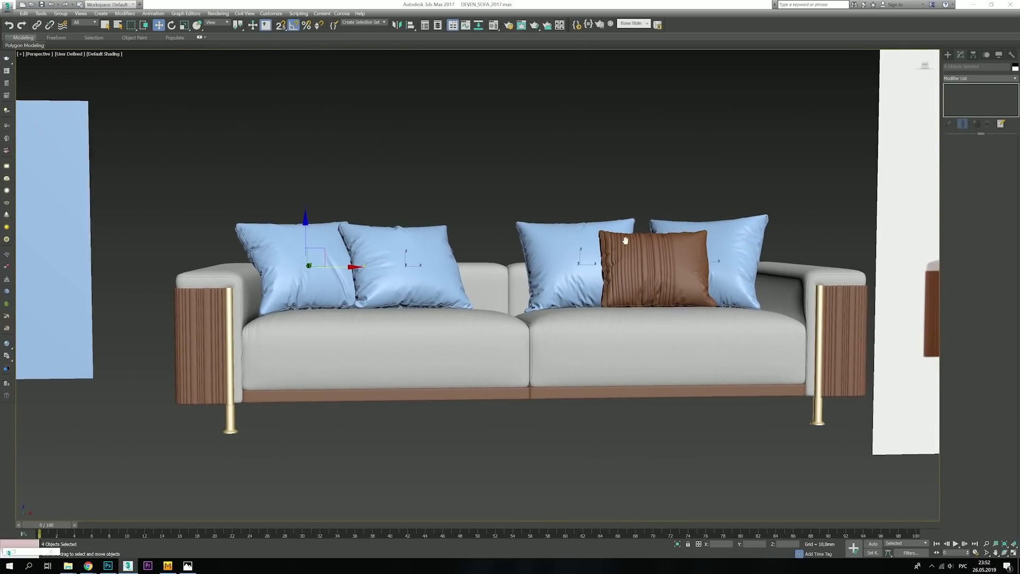
pyautogui.press('m')
pyautogui.click(651, 352)
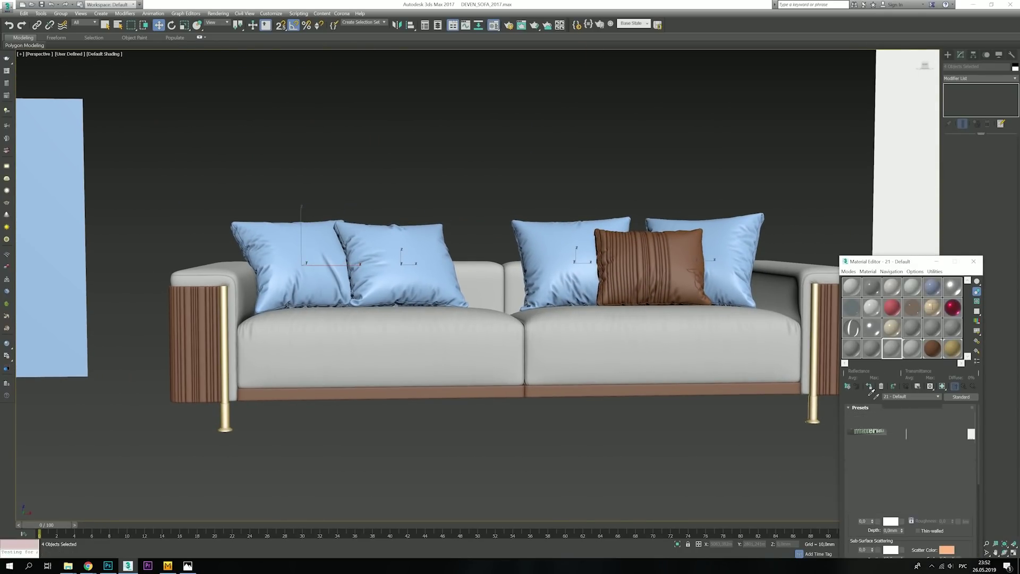
pyautogui.click(737, 227)
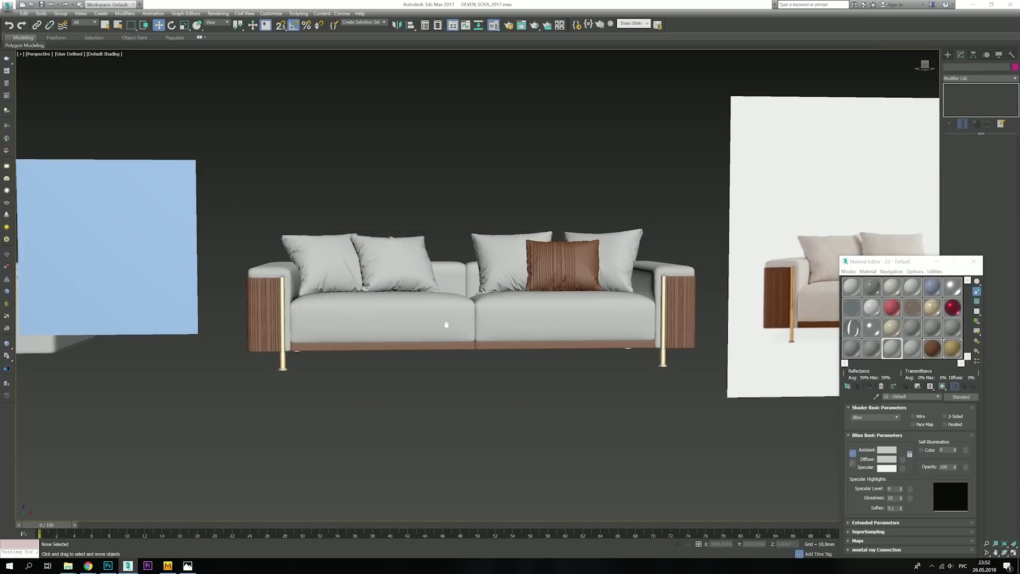
pyautogui.scroll(-5, 722, 287)
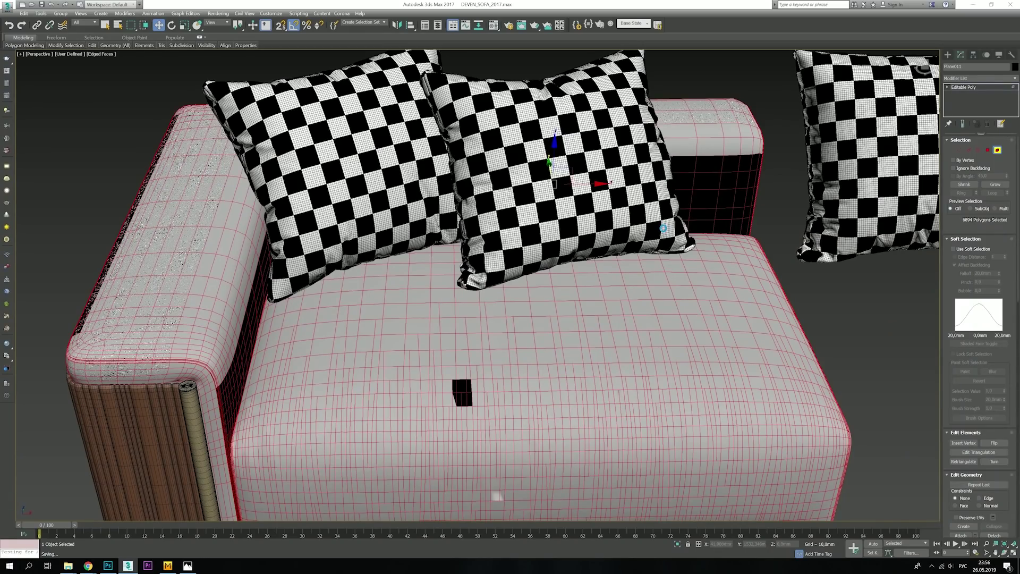
# - Apply Unwrap UVW with a Planar Map to the seat and open the UV editor
pyautogui.click(1013, 79)
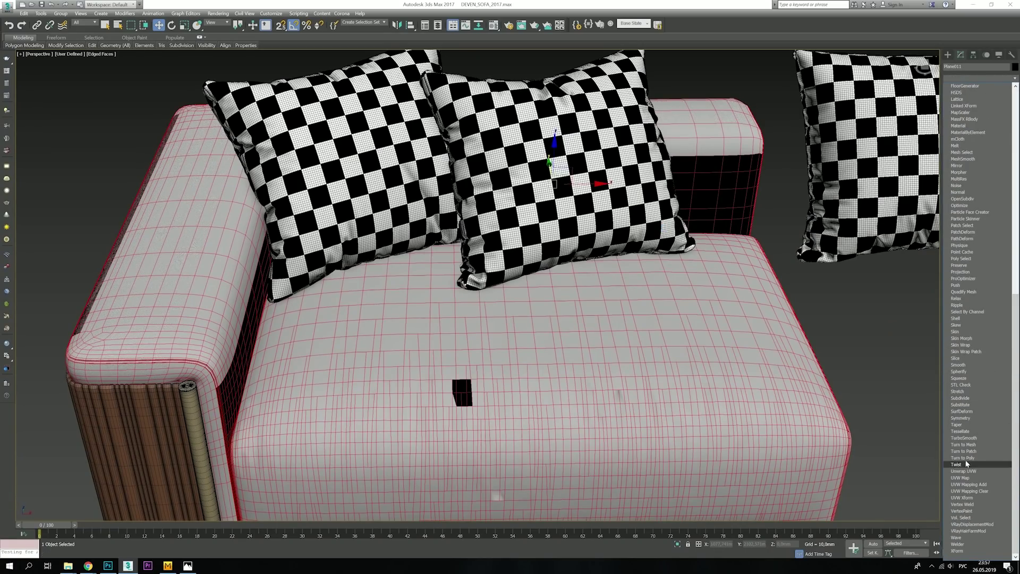
pyautogui.click(963, 471)
pyautogui.click(963, 486)
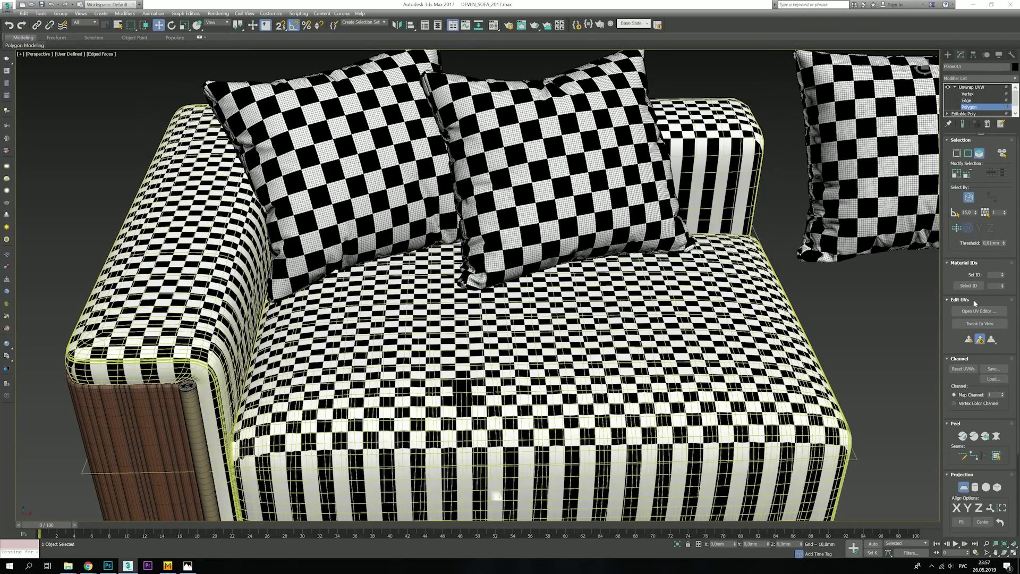
pyautogui.click(979, 311)
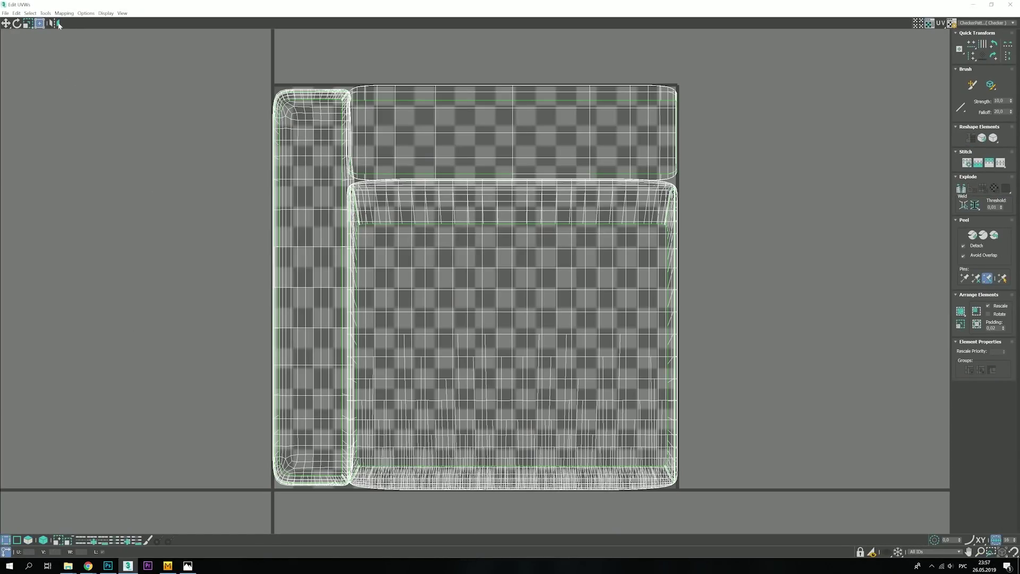
# - Run the Edit UVWs Relax Tool on the seat's UV islands, stopping and restarting it
pyautogui.click(45, 13)
pyautogui.click(56, 134)
pyautogui.click(91, 70)
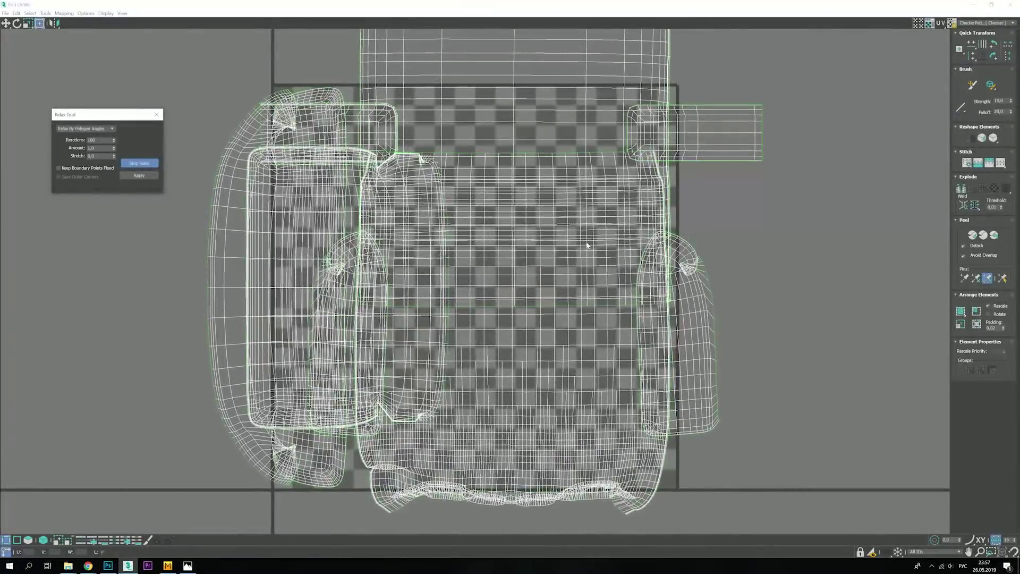
pyautogui.click(85, 129)
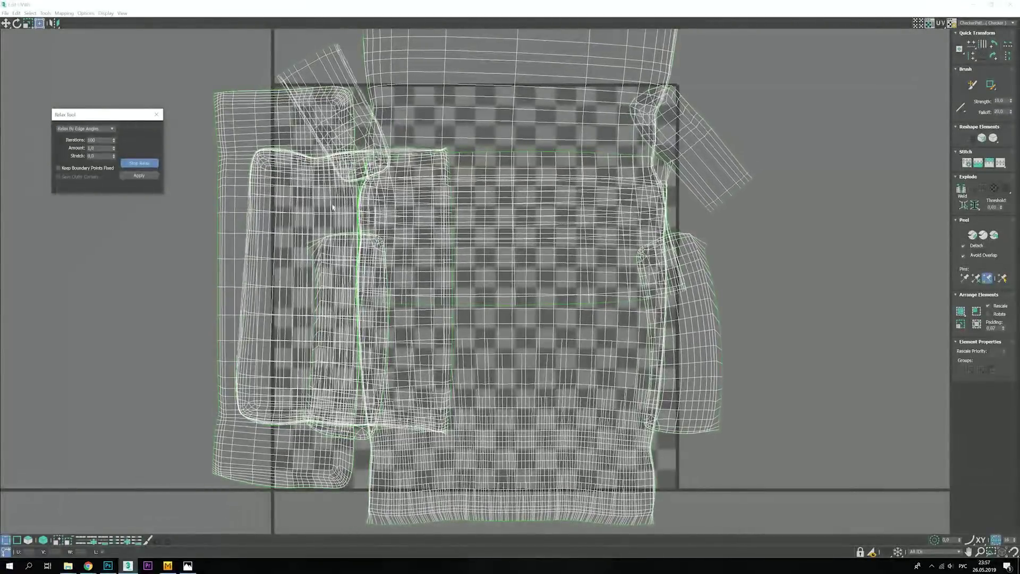
pyautogui.click(139, 163)
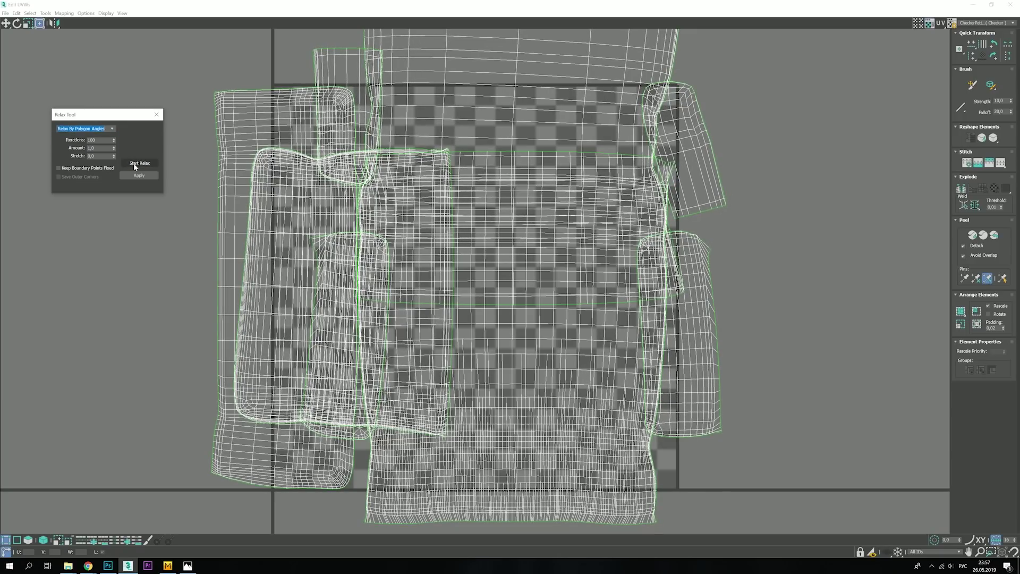
pyautogui.click(134, 165)
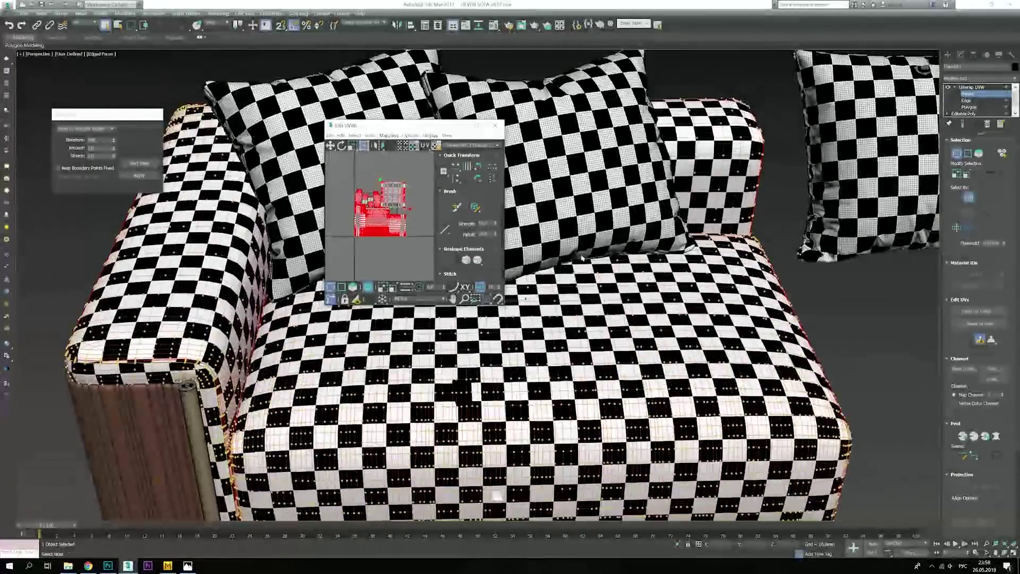
# - Collapse the unwrapped sofa to Editable Poly and replace the checker with a plain material
pyautogui.keyDown('alt'); pyautogui.moveTo(455, 391); pyautogui.dragTo(639, 333, button='middle'); pyautogui.keyUp('alt')
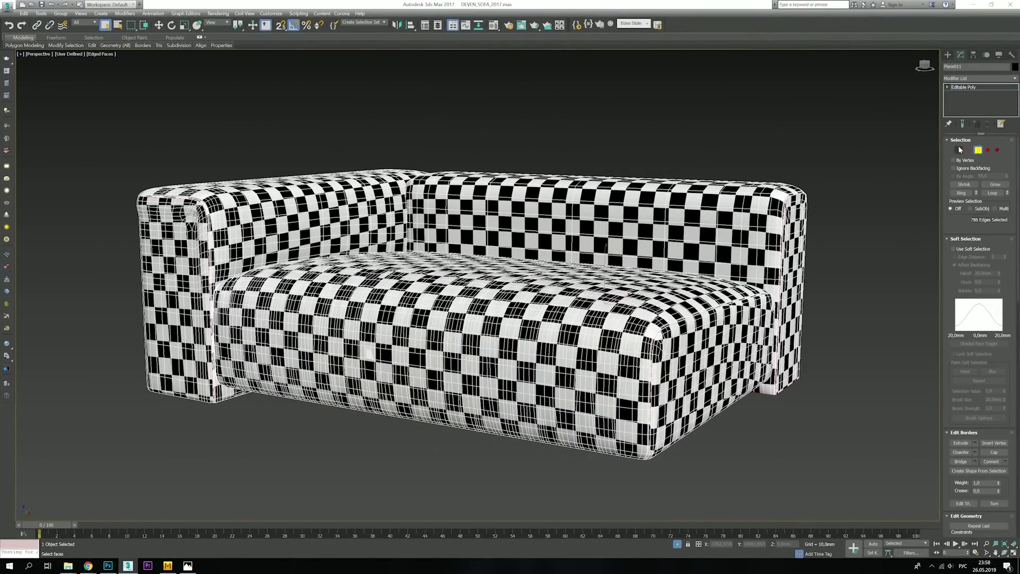
pyautogui.click(960, 150)
pyautogui.scroll(8, 664, 335)
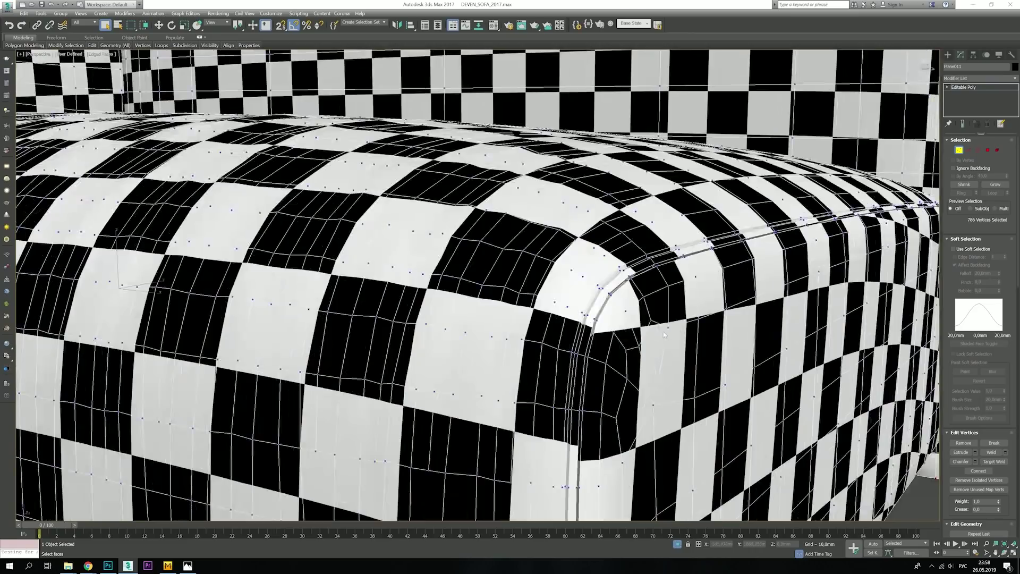
pyautogui.click(982, 89)
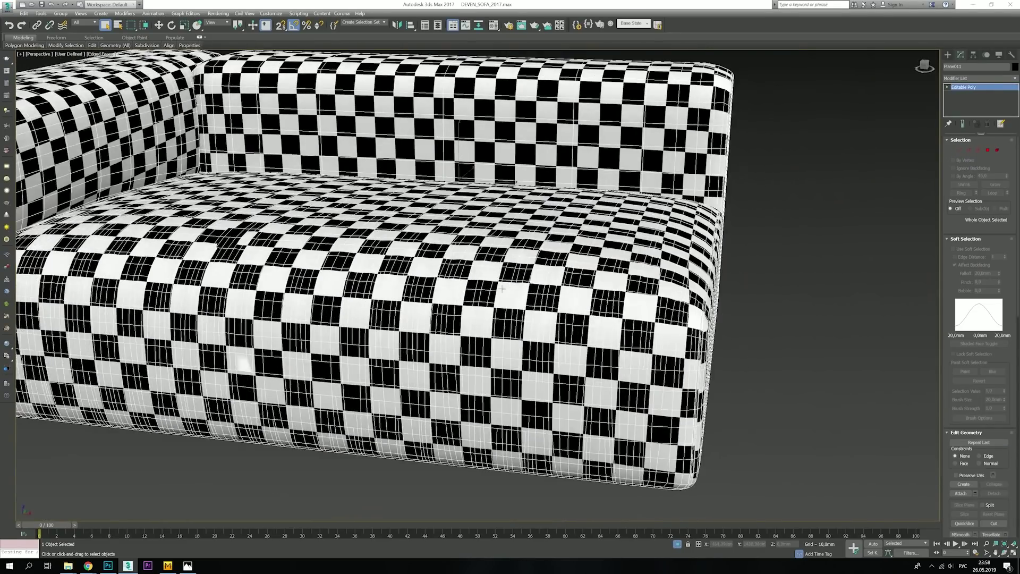
pyautogui.press('m')
pyautogui.click(955, 386)
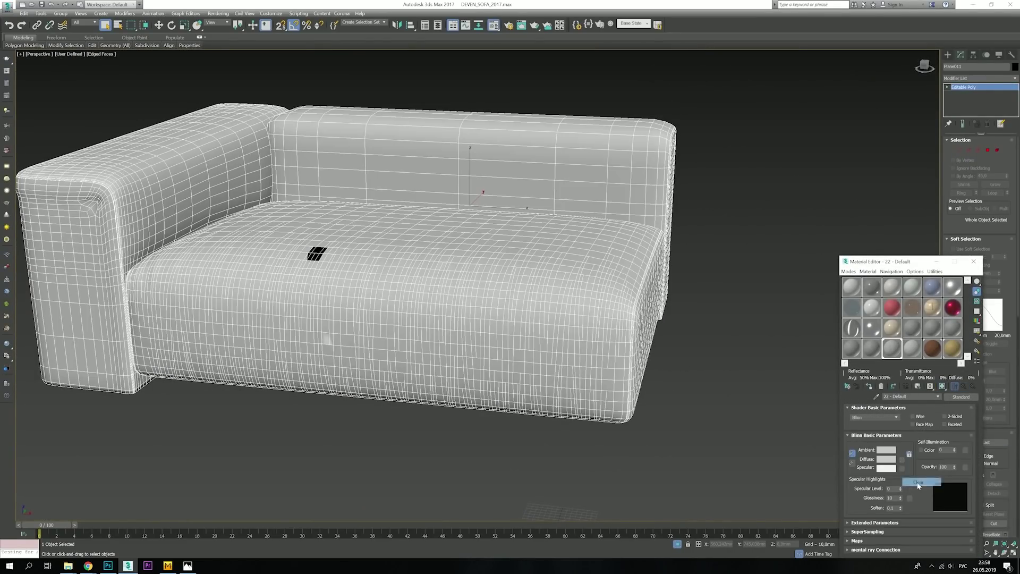
pyautogui.click(973, 261)
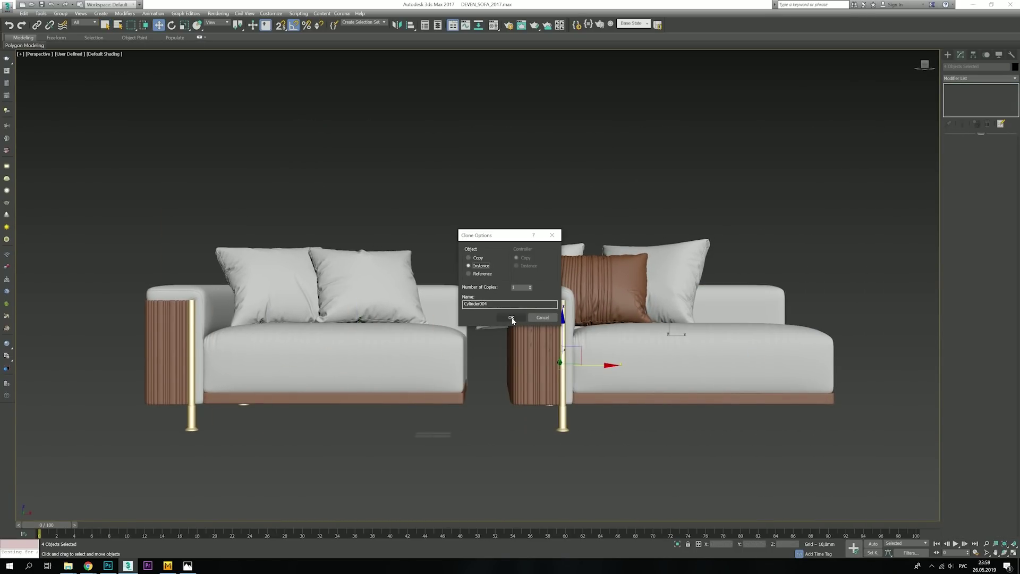
# - Clone the sofa section to the right as an independent Copy
pyautogui.click(511, 318)
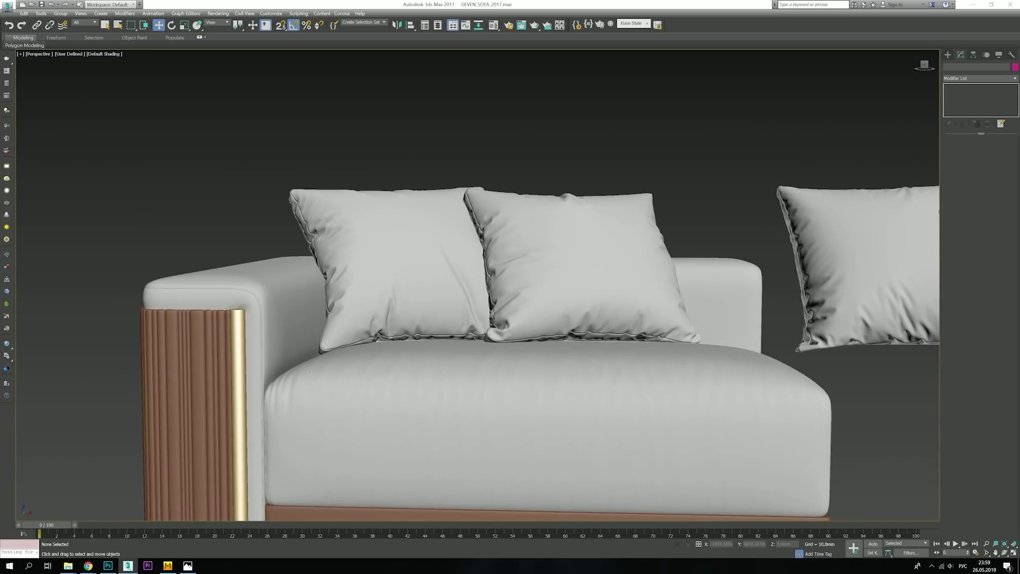
pyautogui.scroll(-2, 309, 371)
pyautogui.scroll(-6, 309, 371)
pyautogui.moveTo(310, 371)
pyautogui.keyDown('alt'); pyautogui.mouseDown(button='middle')
pyautogui.moveTo(322, 352)
pyautogui.moveTo(168, 463)
pyautogui.mouseUp(button='middle'); pyautogui.keyUp('alt')
pyautogui.keyDown('shift'); pyautogui.moveTo(446, 334); pyautogui.dragTo(528, 328); pyautogui.keyUp('shift')
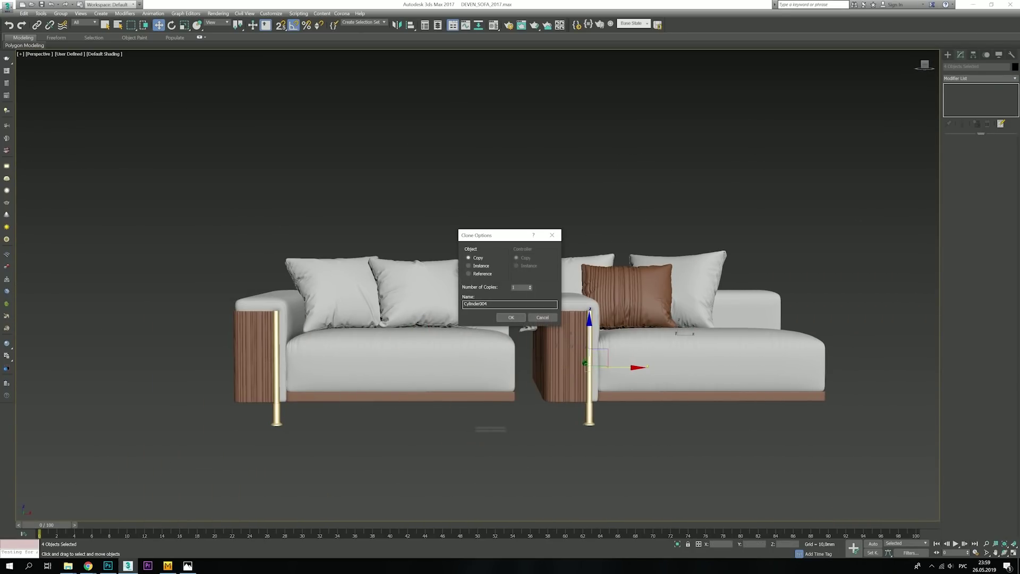
pyautogui.click(510, 317)
pyautogui.click(530, 348)
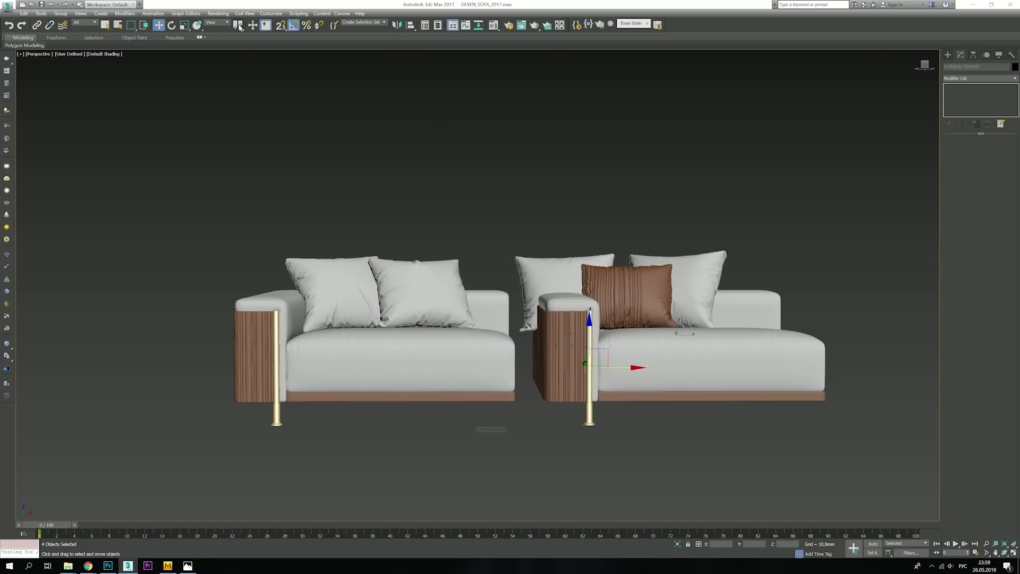
# - Mirror the copy on X and slide it right to butt against the original
pyautogui.click(396, 25)
pyautogui.click(487, 342)
pyautogui.moveTo(657, 347); pyautogui.dragTo(719, 347)
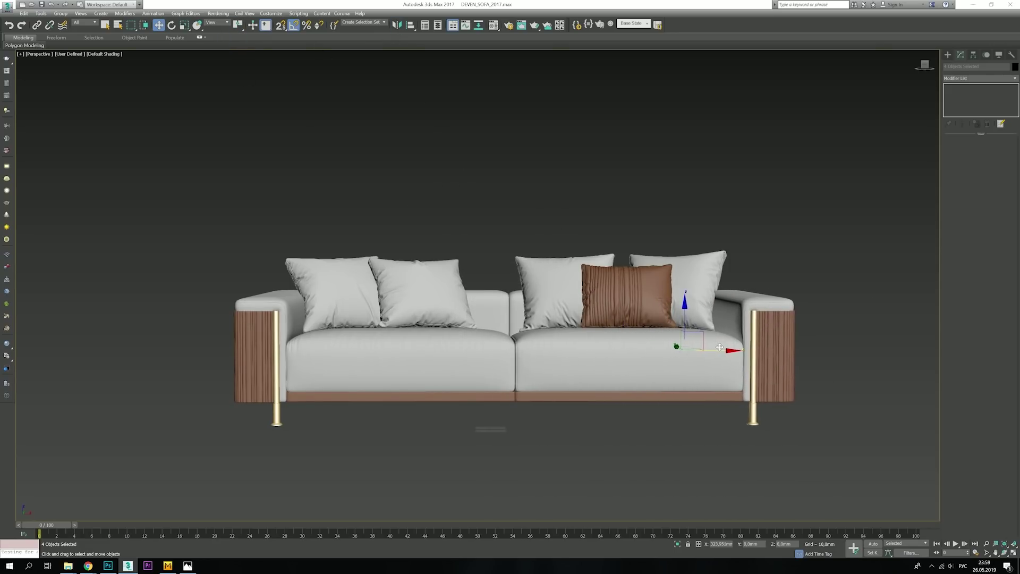
pyautogui.hotkey('ctrl', 'd')
pyautogui.moveTo(719, 347)
pyautogui.keyDown('alt'); pyautogui.mouseDown(button='middle')
pyautogui.moveTo(599, 389)
pyautogui.moveTo(494, 342)
pyautogui.mouseUp(button='middle'); pyautogui.keyUp('alt')
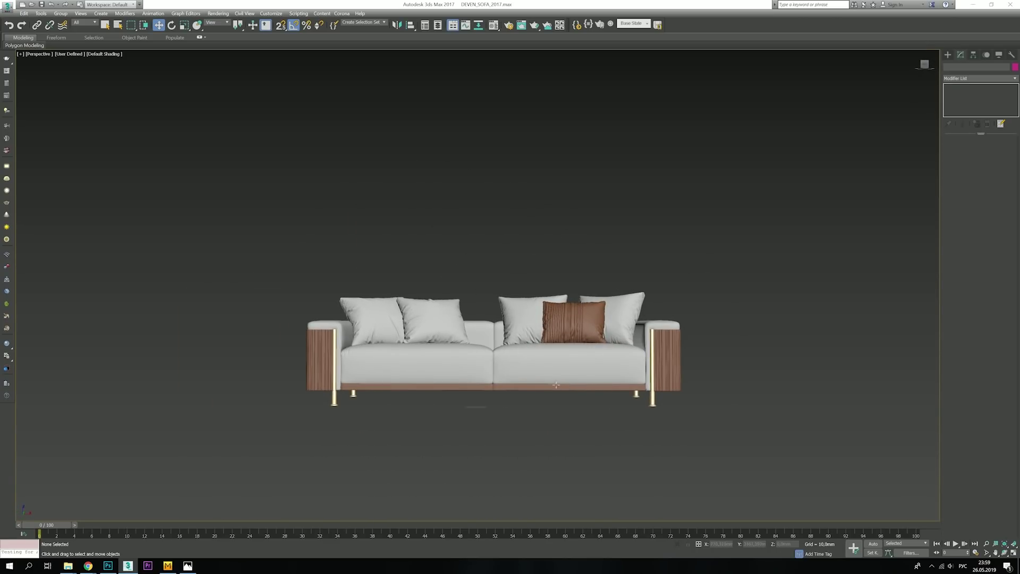
pyautogui.scroll(2, 494, 342)
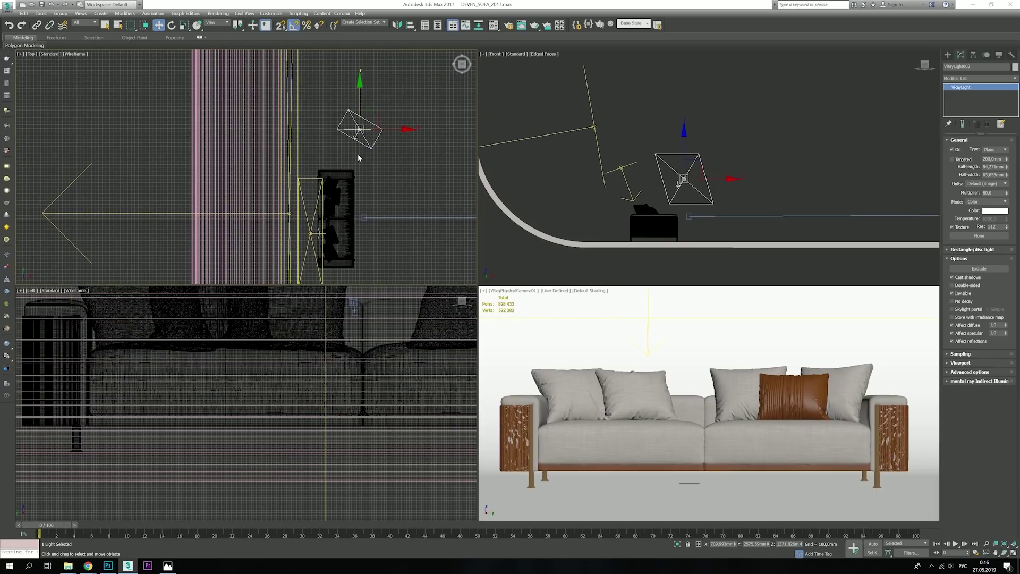
# - Maximize the camera view and run a quick V-Ray test render of the sofa
pyautogui.click(774, 330)
pyautogui.hotkey('alt', 'w')
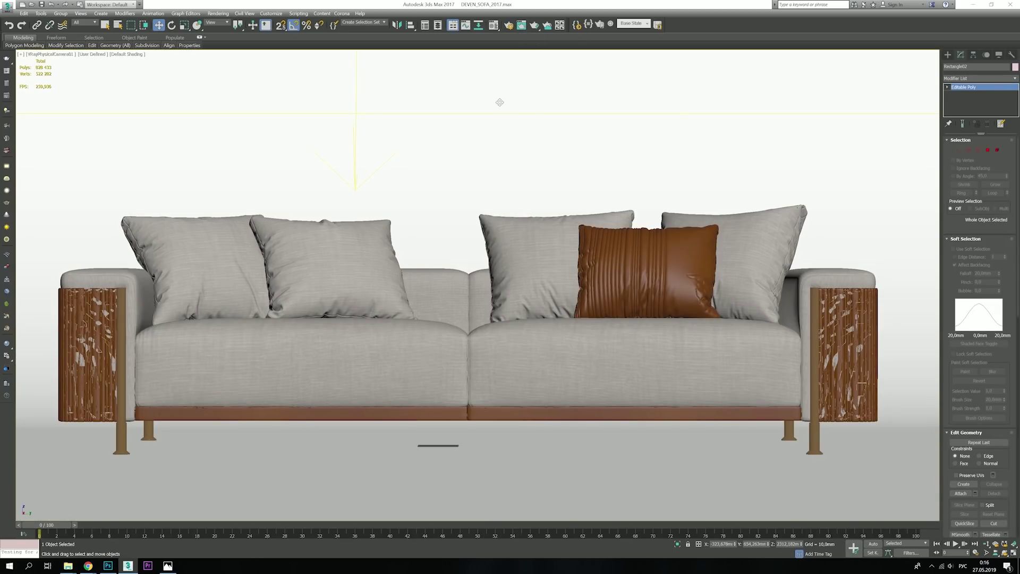
pyautogui.hotkey('shift', 'q')
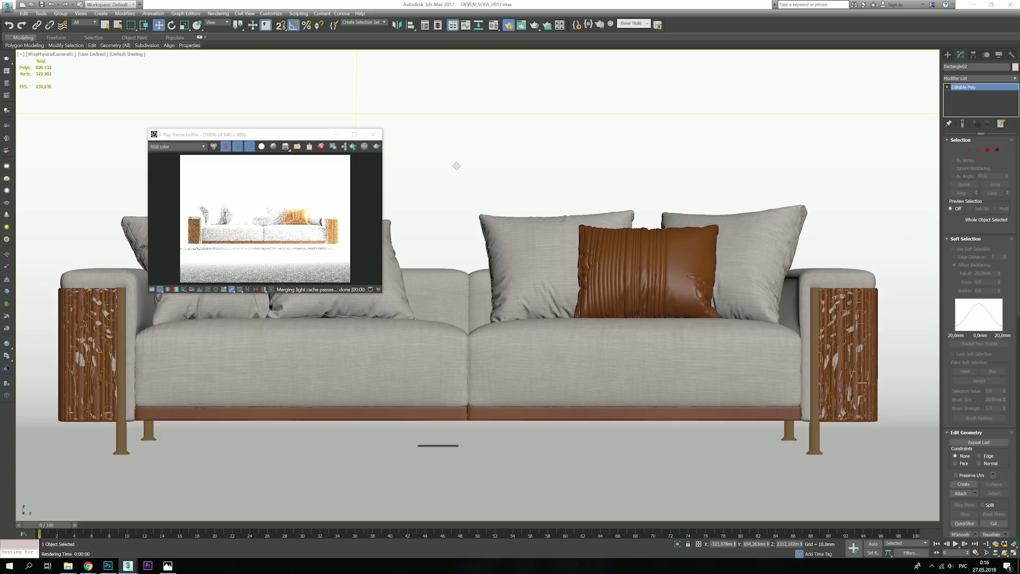
# - Load the pres1 render preset and switch the render area to Region
pyautogui.press('F10')
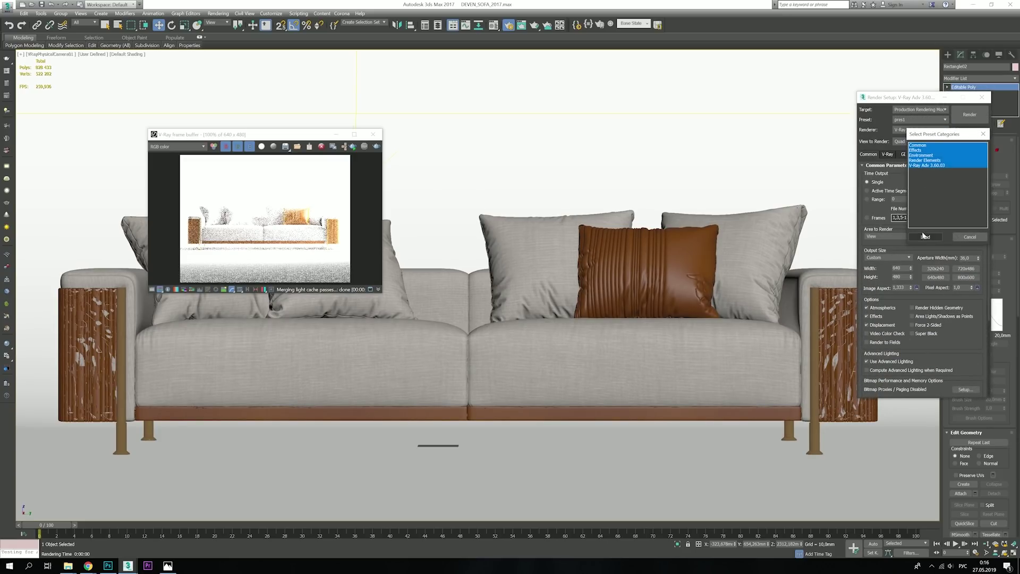
pyautogui.click(905, 129)
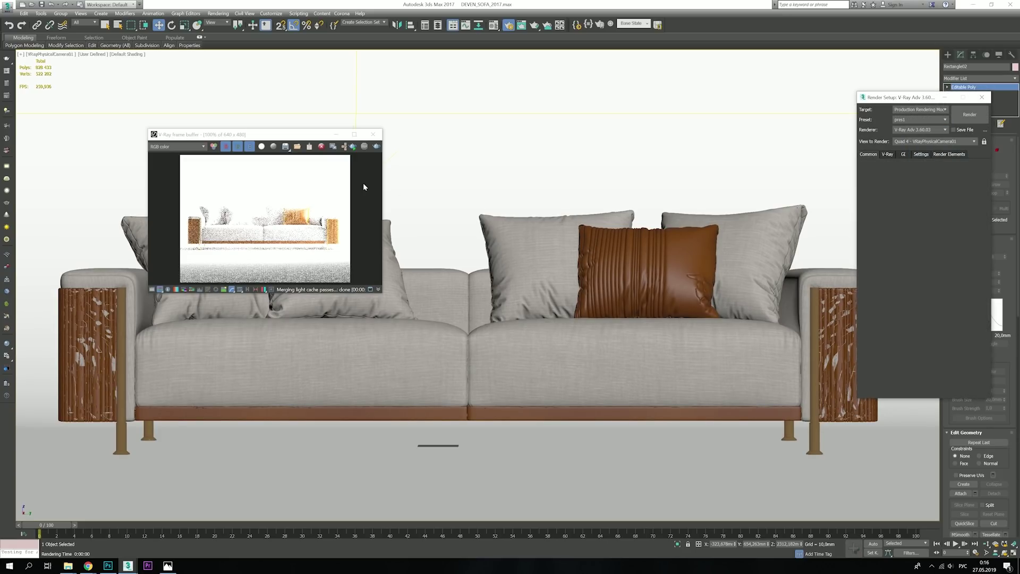
pyautogui.click(521, 27)
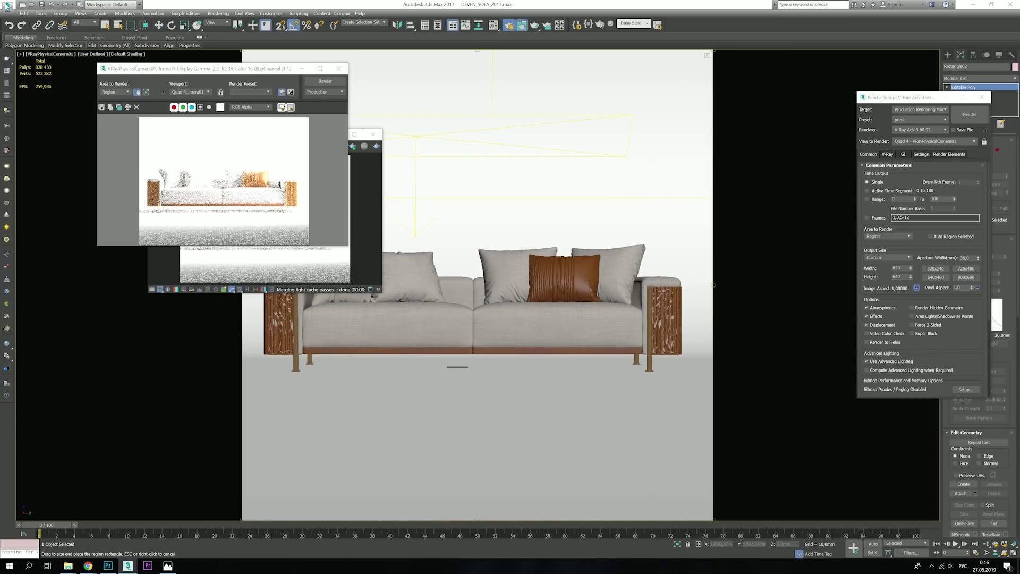
# - Close Render Setup, the Rendered Frame Window and the V-Ray frame buffer
pyautogui.click(7, 7)
pyautogui.click(107, 46)
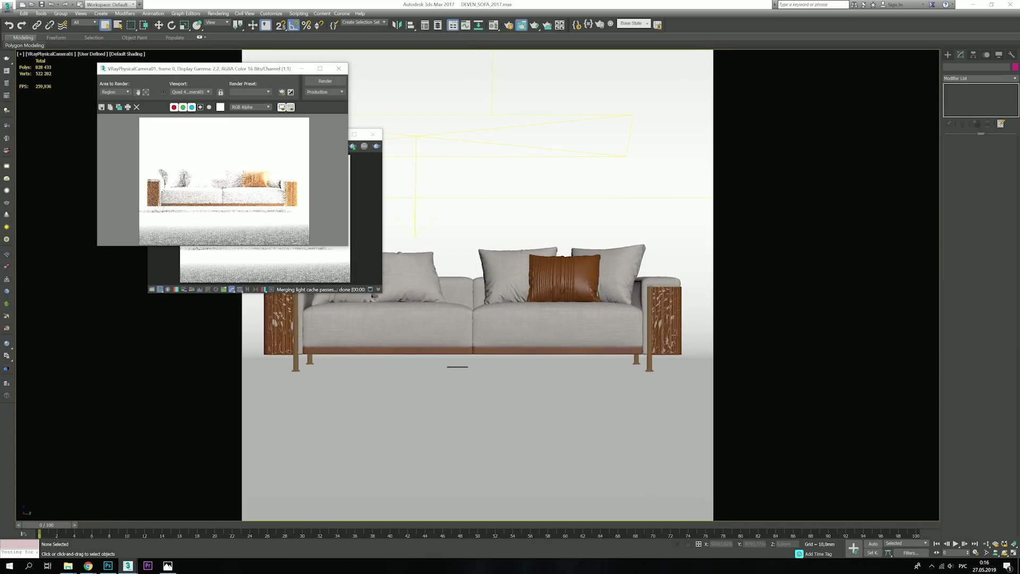
pyautogui.click(339, 69)
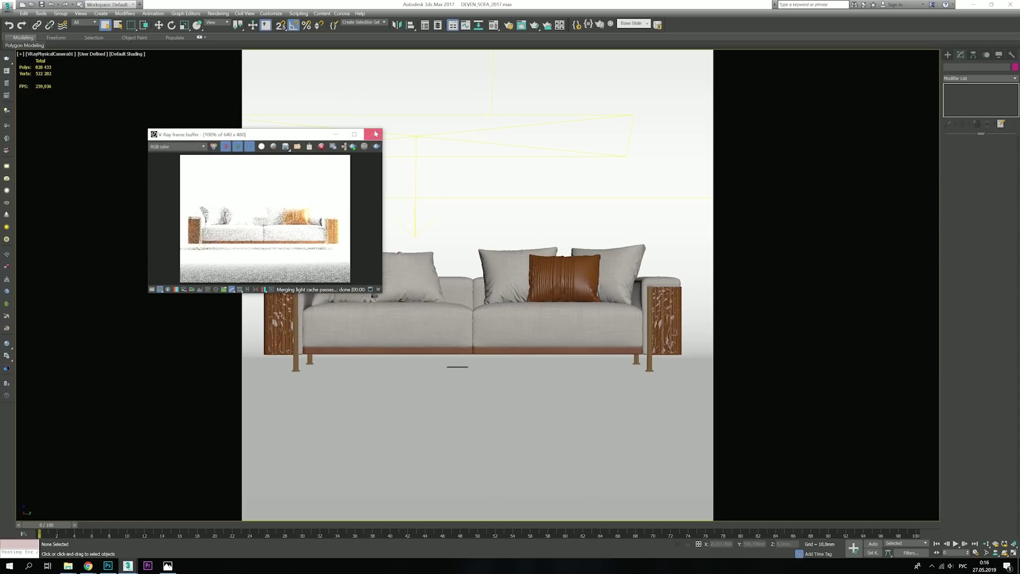
pyautogui.click(373, 134)
# - Dolly the camera in so the sofa fills more of the frame
pyautogui.scroll(3, 448, 333)
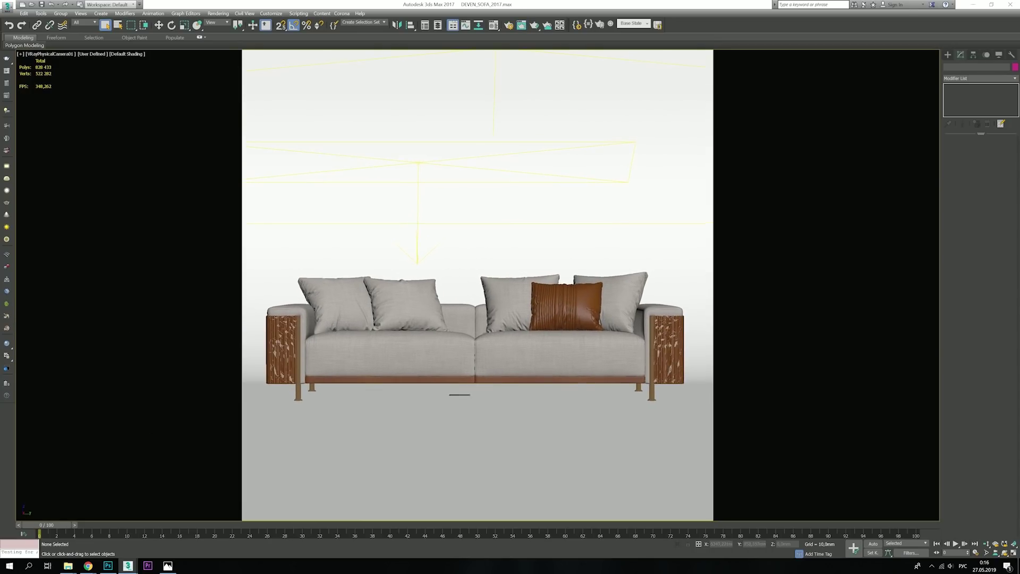
pyautogui.scroll(1, 448, 333)
pyautogui.scroll(1, 450, 332)
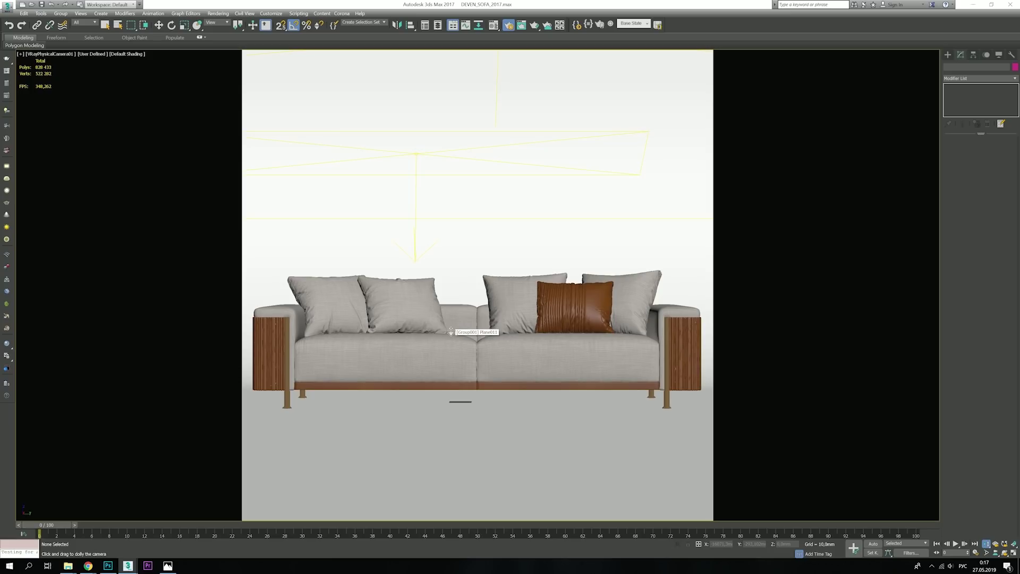
pyautogui.press('F10')
# - Start a 4500 x 4500 render, stop it, and lower the VRayLight in the Front view
pyautogui.hotkey('shift', 'q')
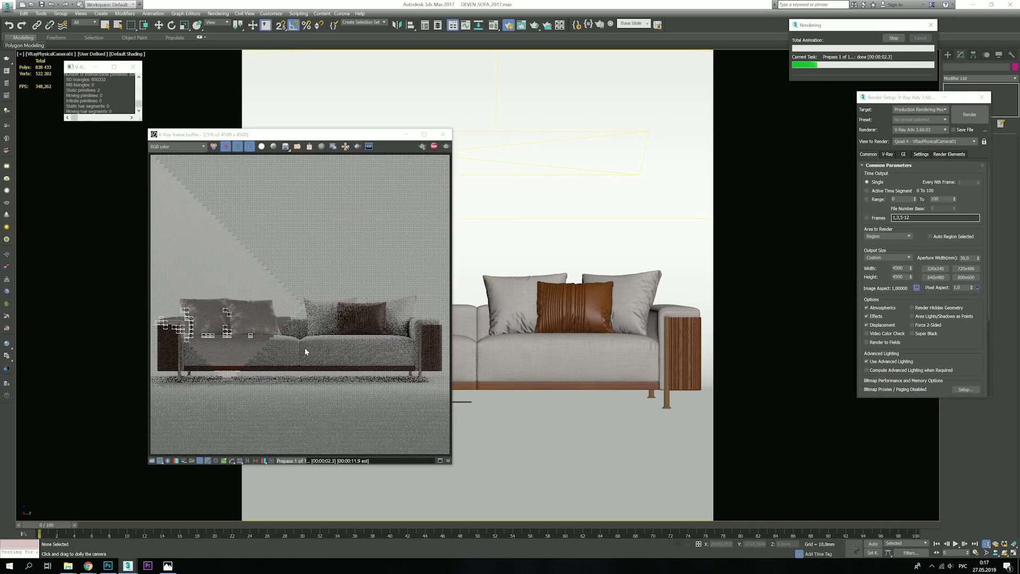
pyautogui.press('Escape')
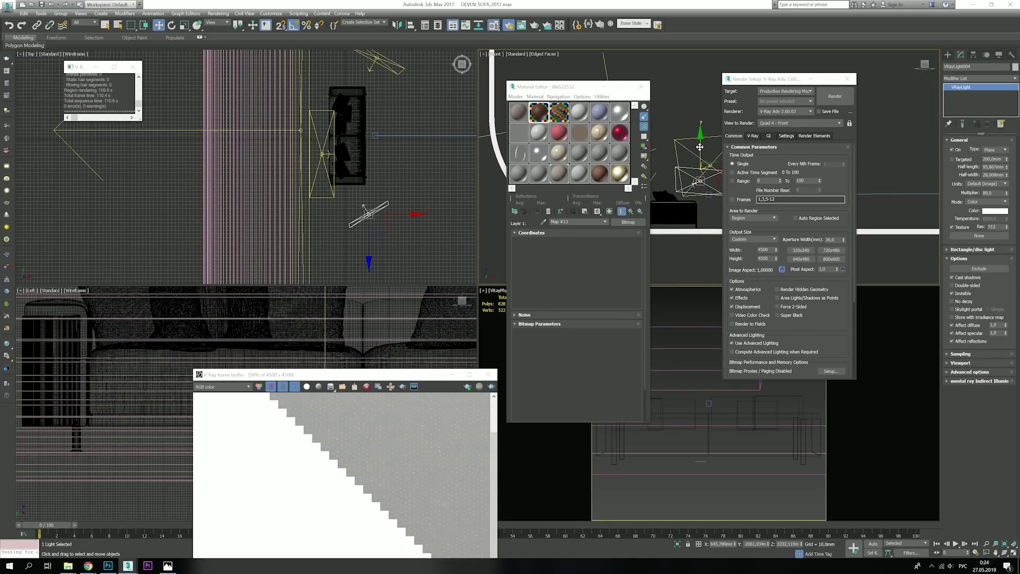
pyautogui.moveTo(687, 173); pyautogui.dragTo(694, 200)
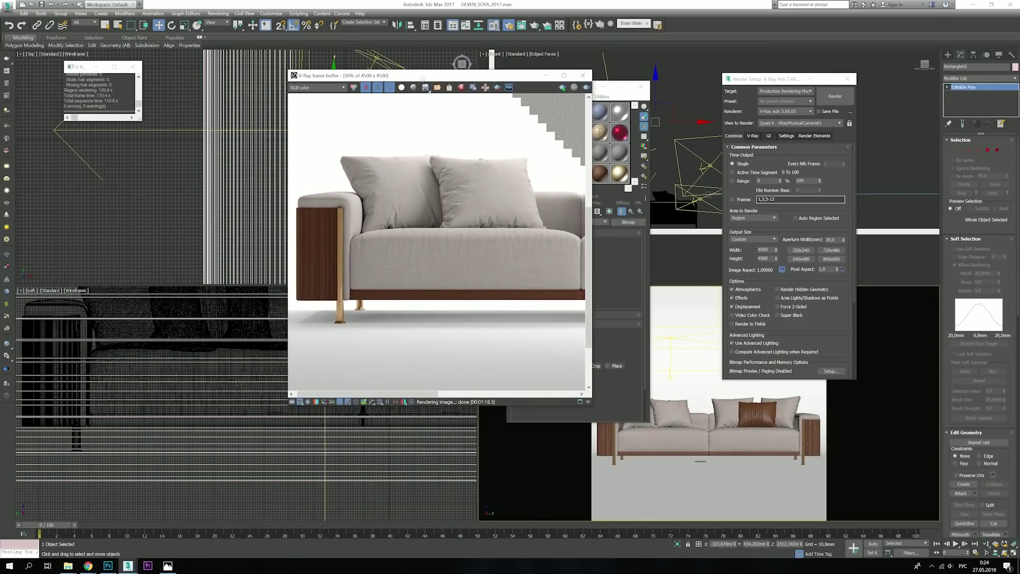
pyautogui.click(706, 205)
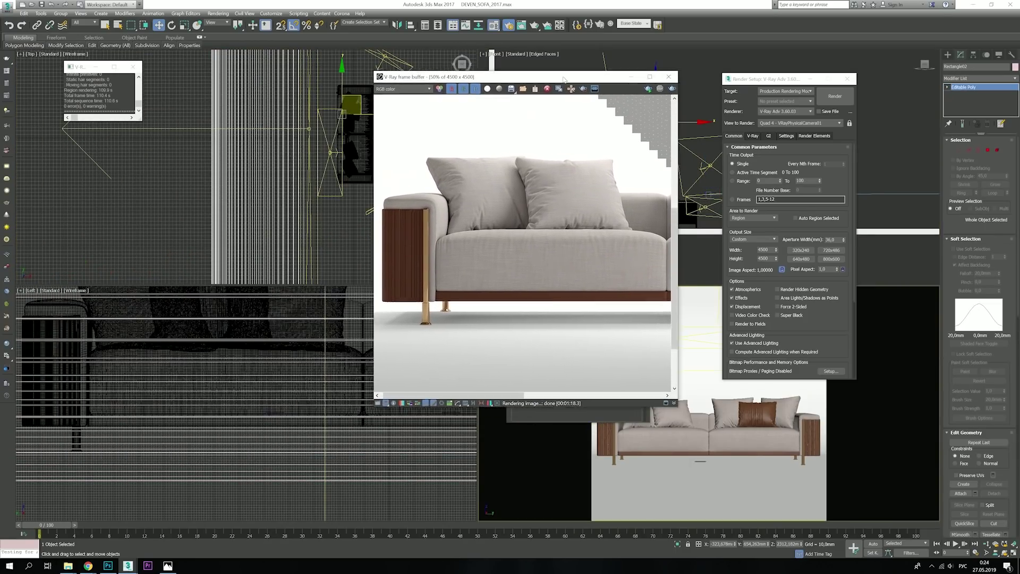
# - Re-render the sofa and maximize the V-Ray frame buffer
pyautogui.moveTo(564, 79); pyautogui.dragTo(574, 91)
pyautogui.hotkey('shift', 'q')
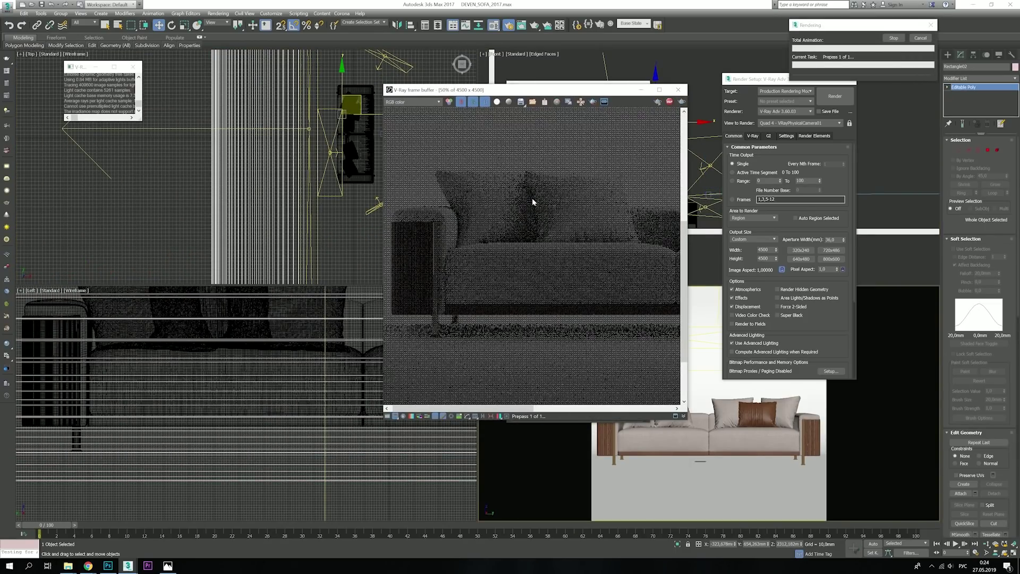
pyautogui.press('super+Up')
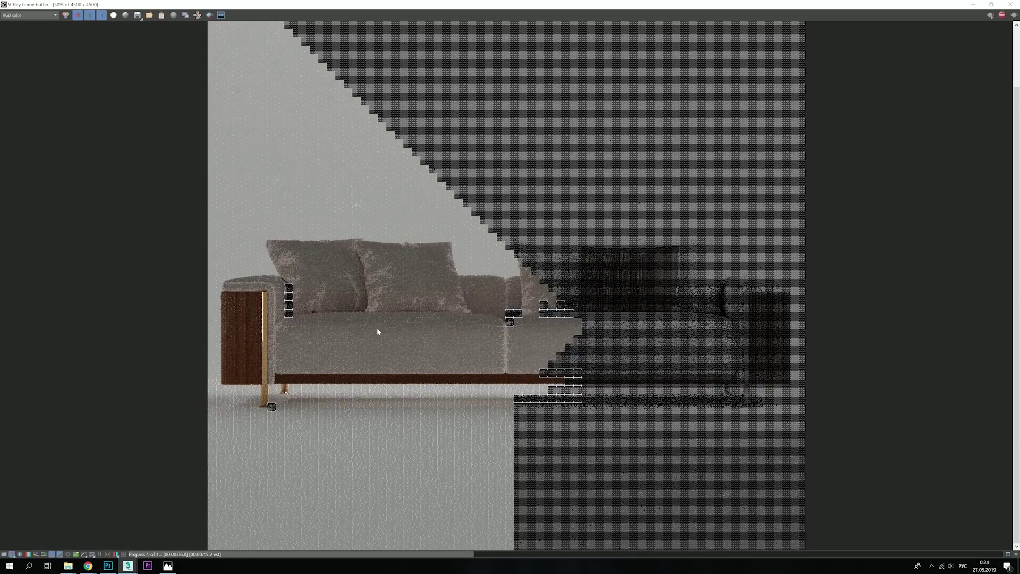